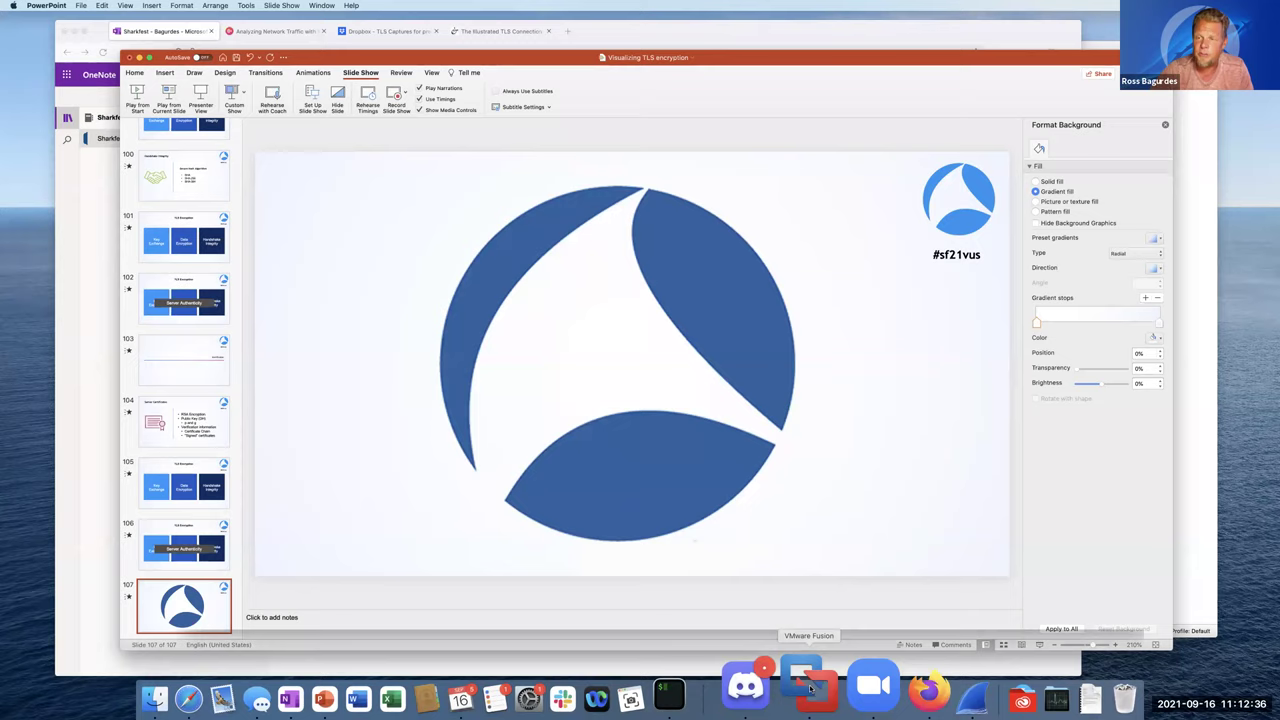
# Switch to the Windows 10 virtual machine in VMware Fusion and open its Control Panel.
pyautogui.click(811, 698)
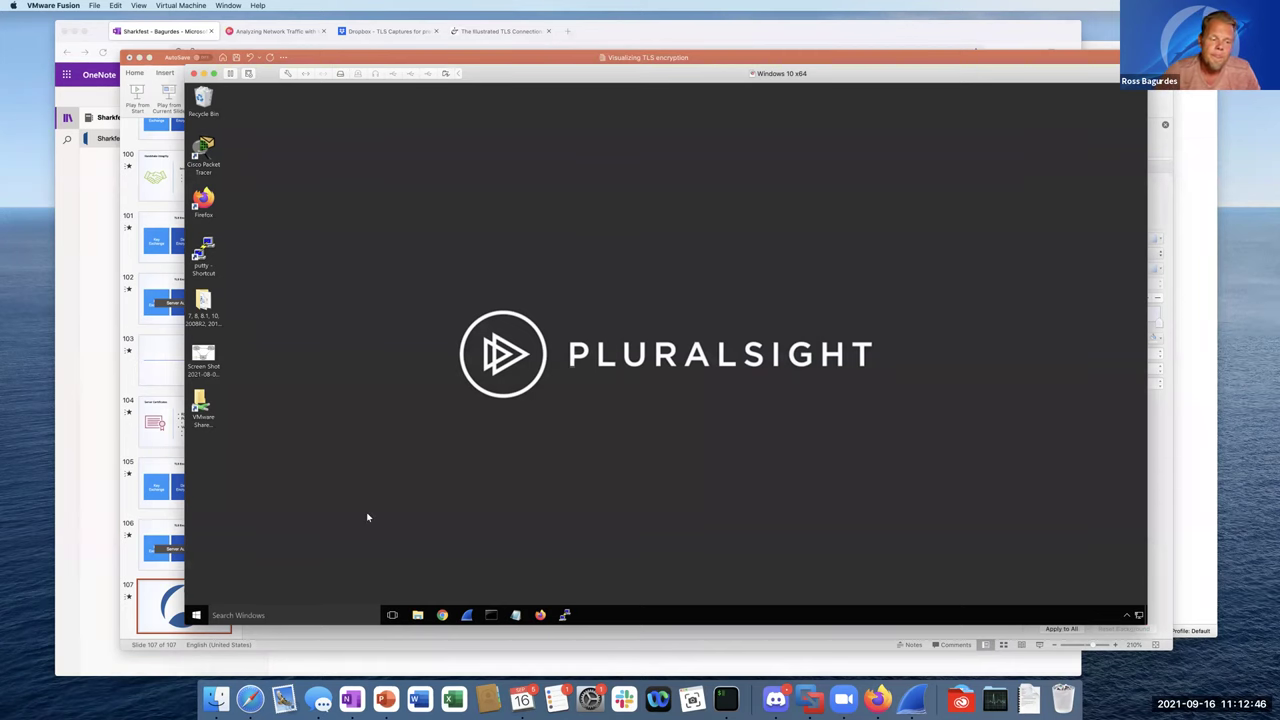
pyautogui.click(305, 617)
pyautogui.write('conf')
pyautogui.write('trol')
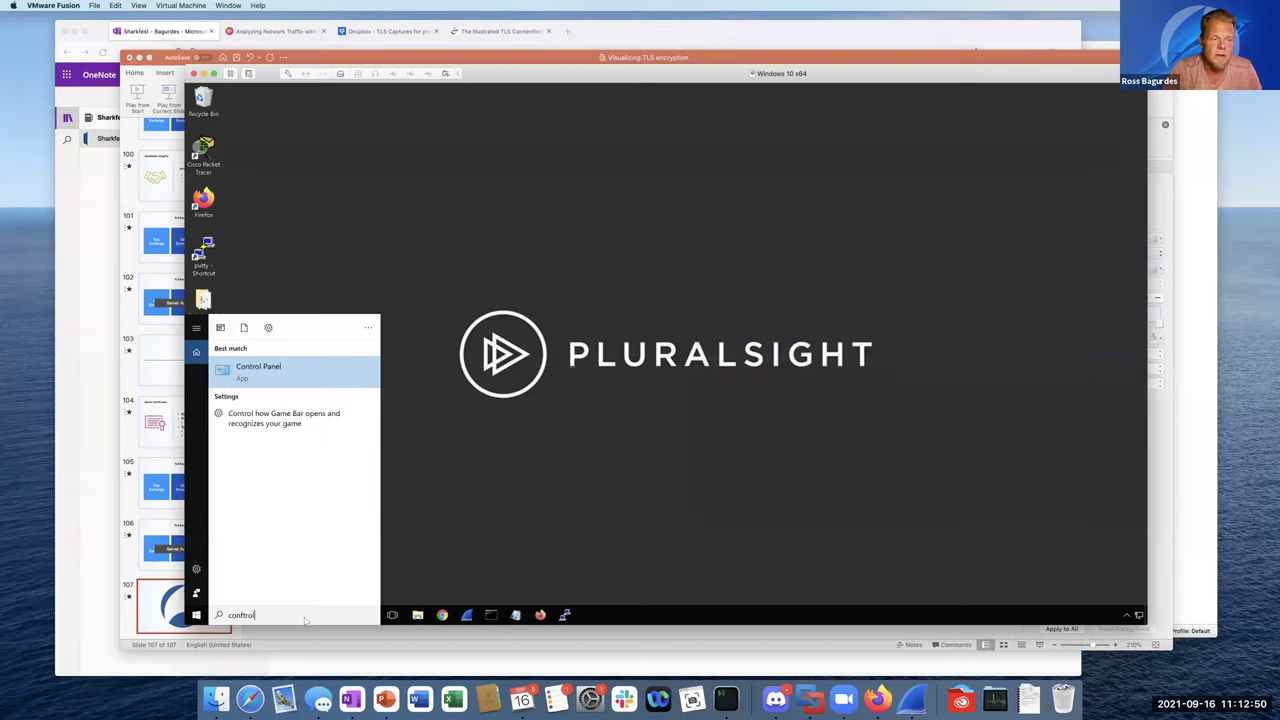
pyautogui.click(266, 378)
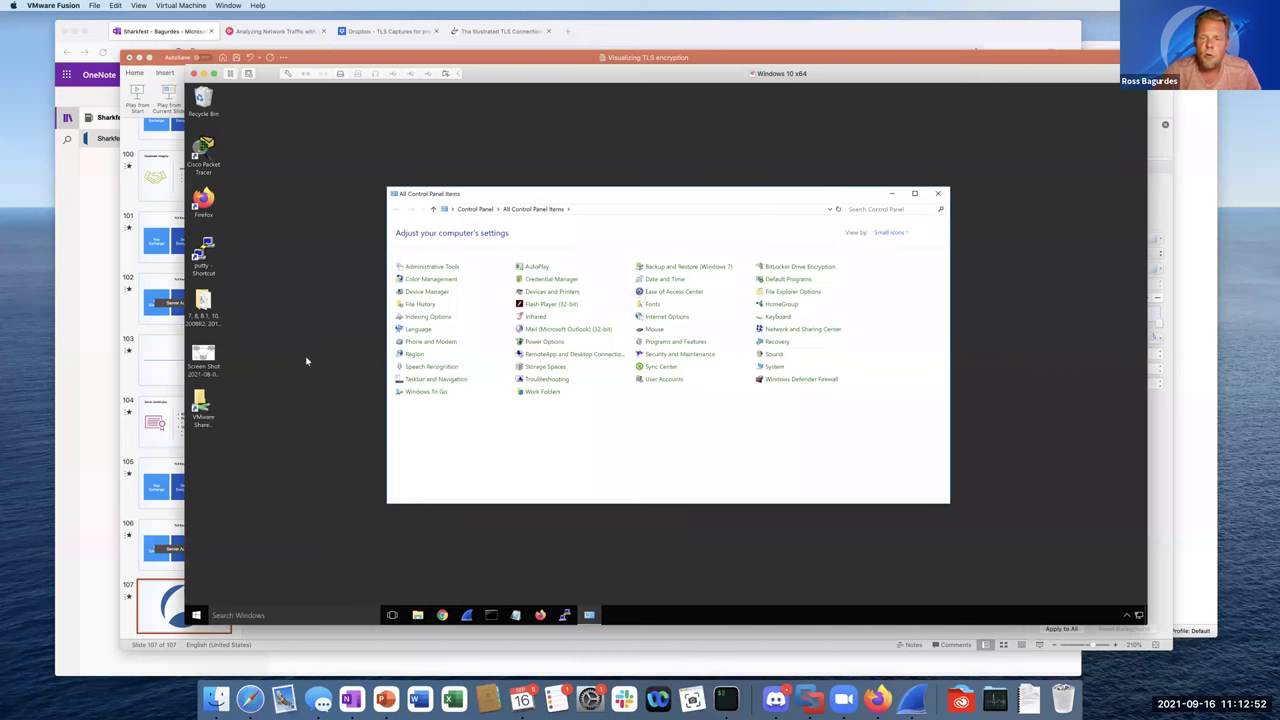
# Open the Environment Variables dialog from the system's advanced settings.
pyautogui.click(773, 367)
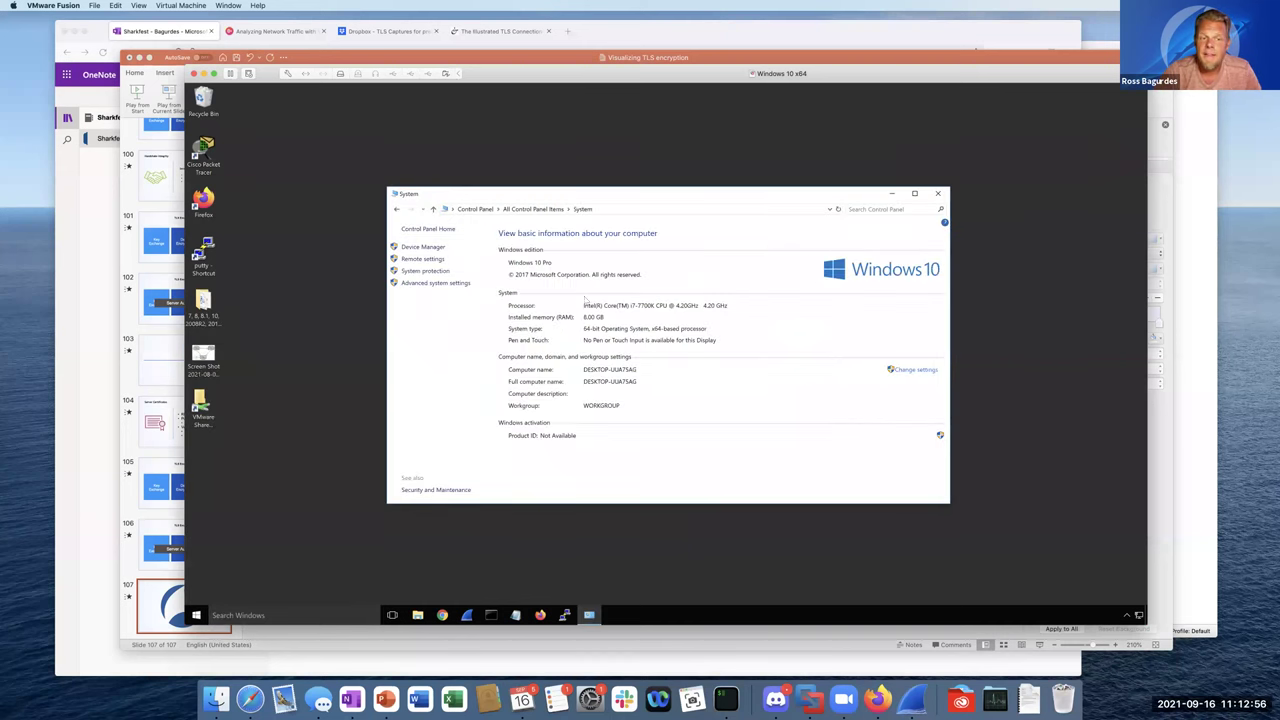
pyautogui.click(436, 283)
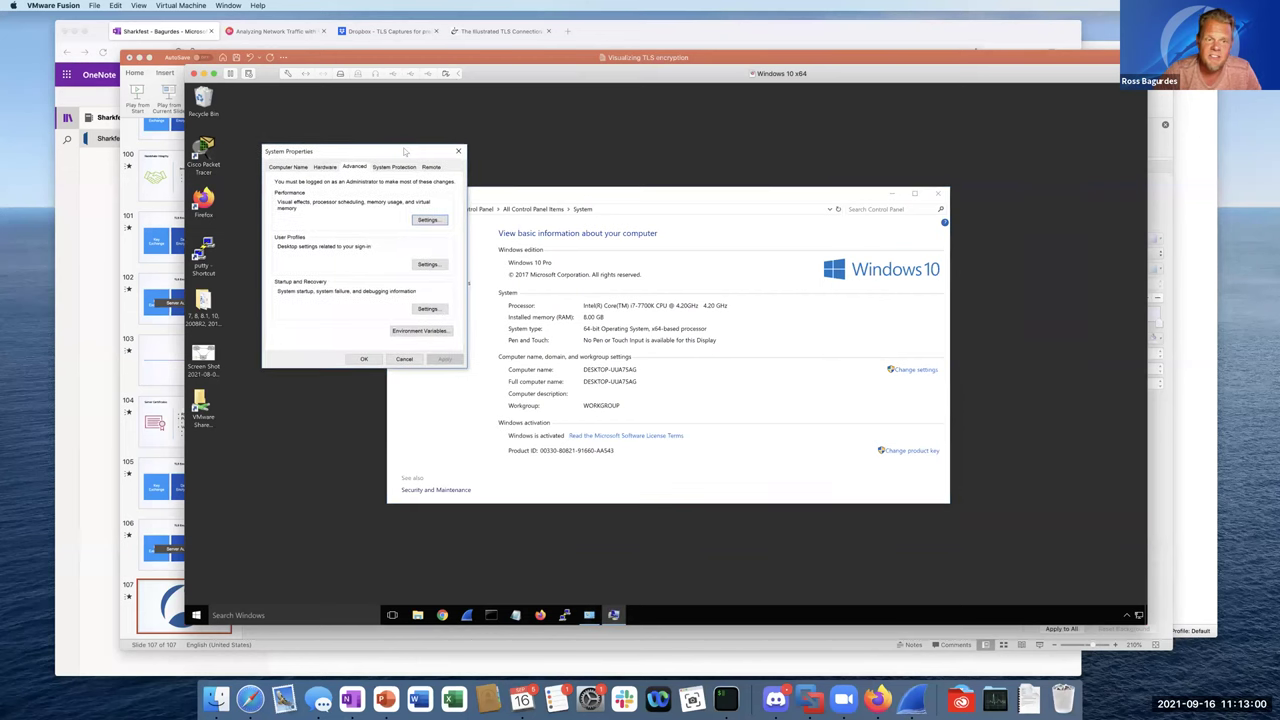
pyautogui.moveTo(405, 152); pyautogui.dragTo(644, 154)
pyautogui.click(656, 334)
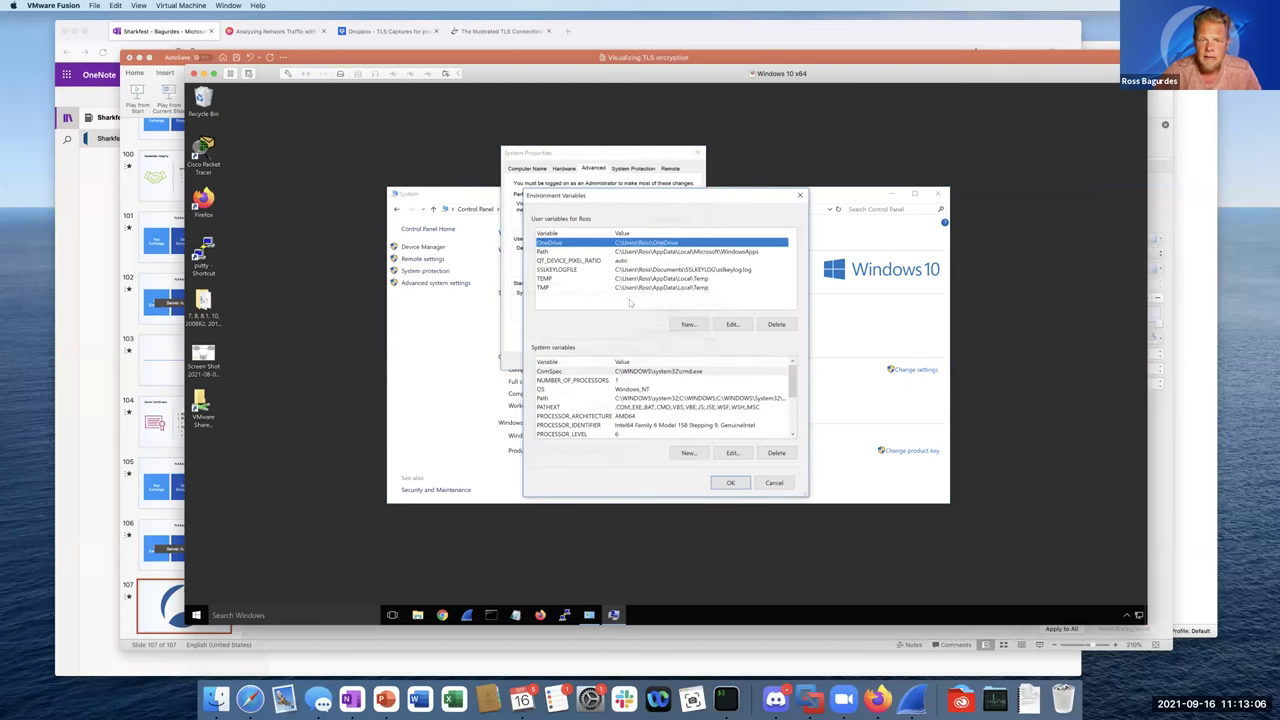
# Delete the existing SSLKEYLOGFILE user variable and start a new user variable named SSLKEYLOGFILE.
pyautogui.click(672, 270)
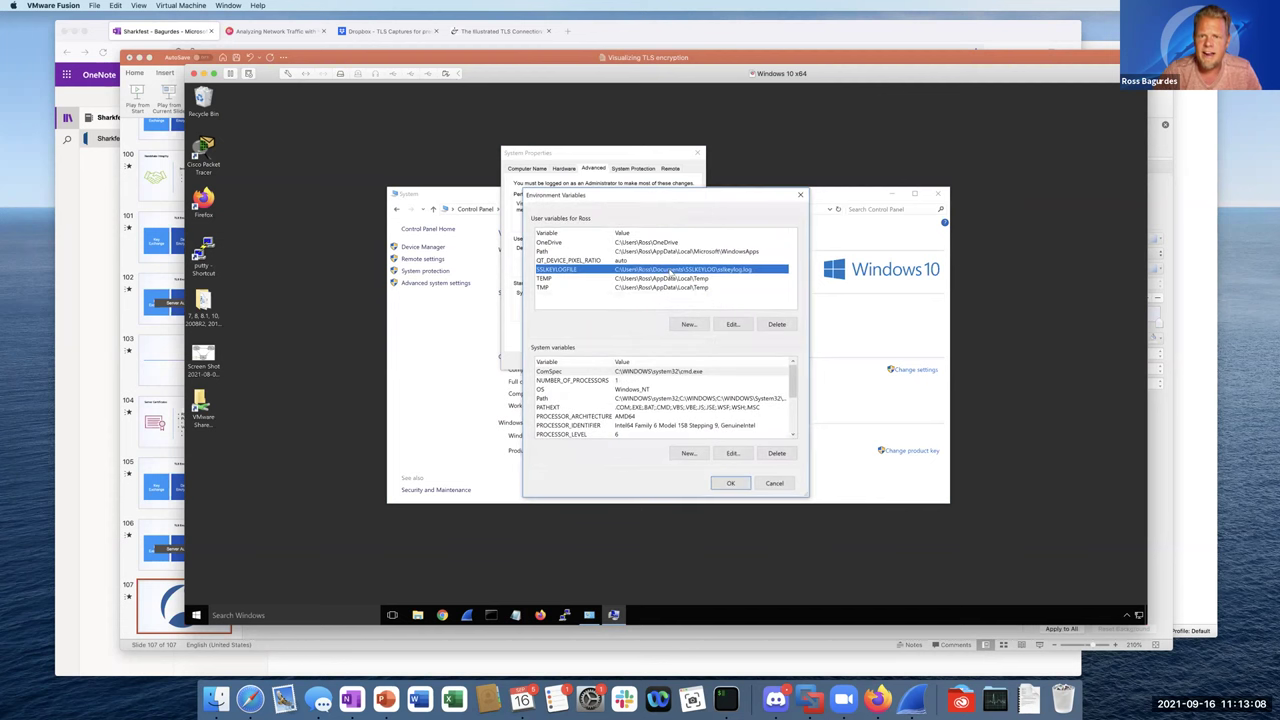
pyautogui.click(777, 325)
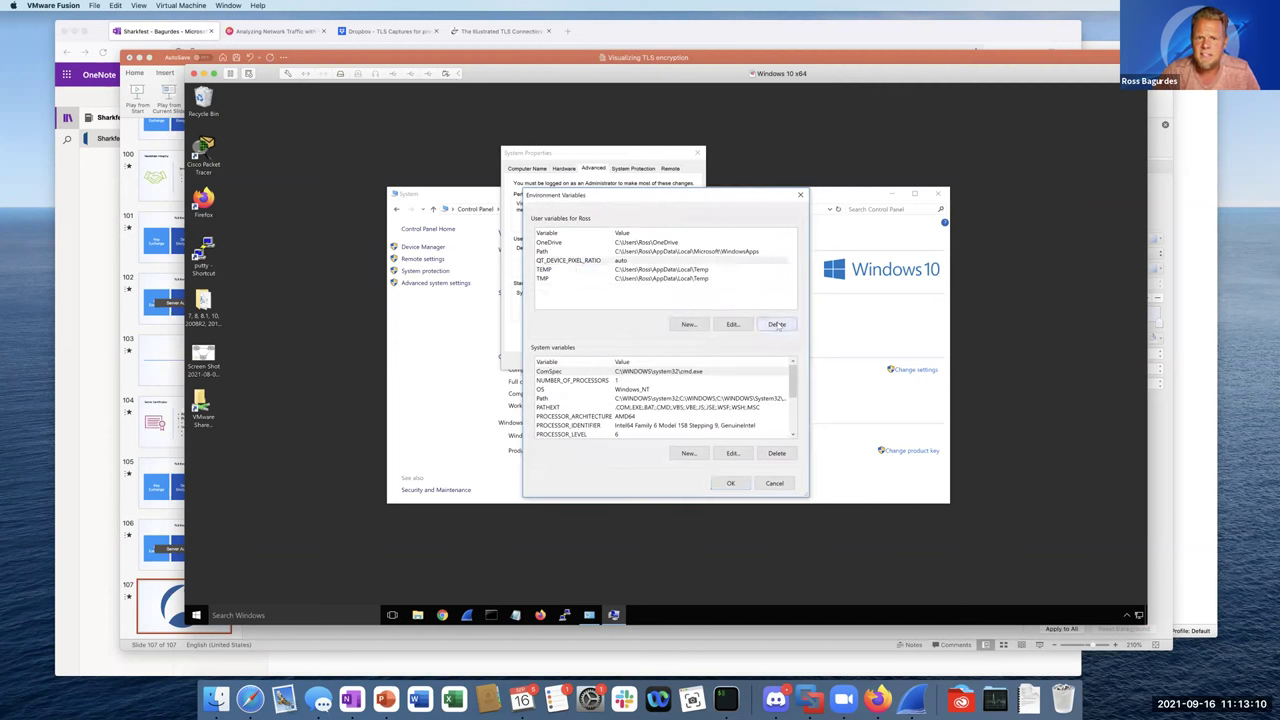
pyautogui.click(690, 325)
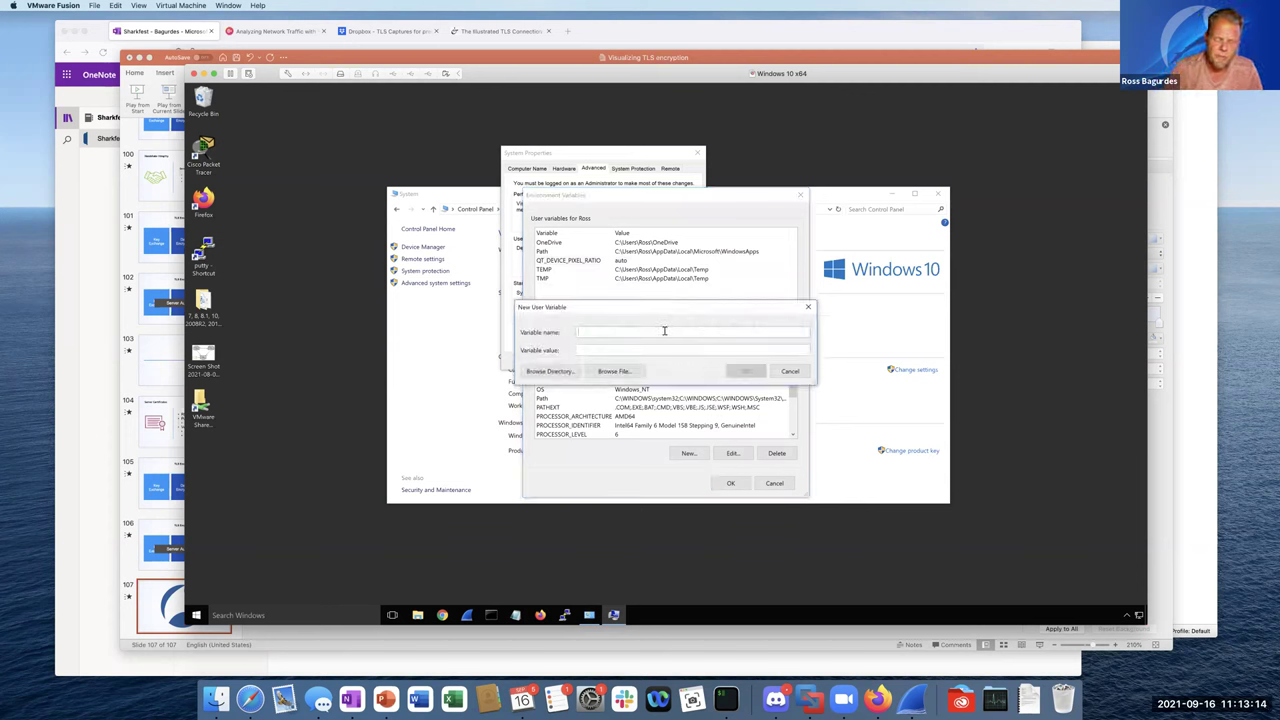
pyautogui.write('SSLKEYLOGFILE')
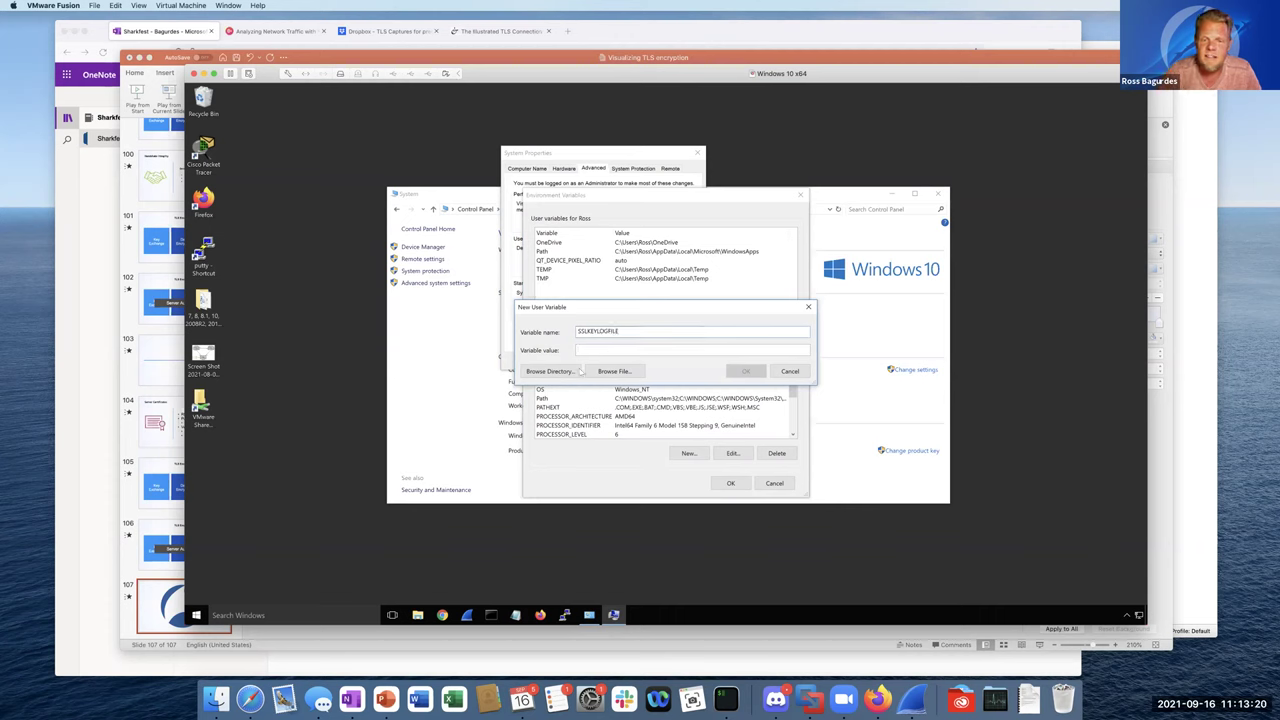
pyautogui.click(606, 372)
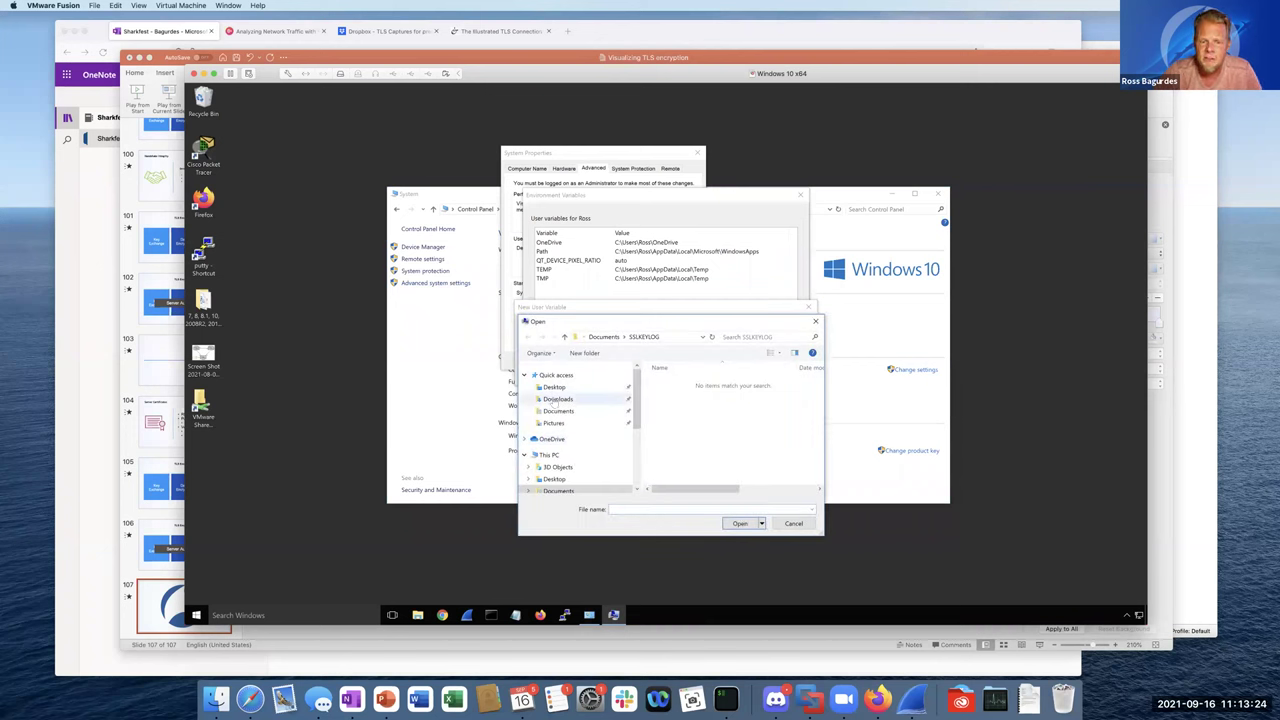
pyautogui.click(556, 411)
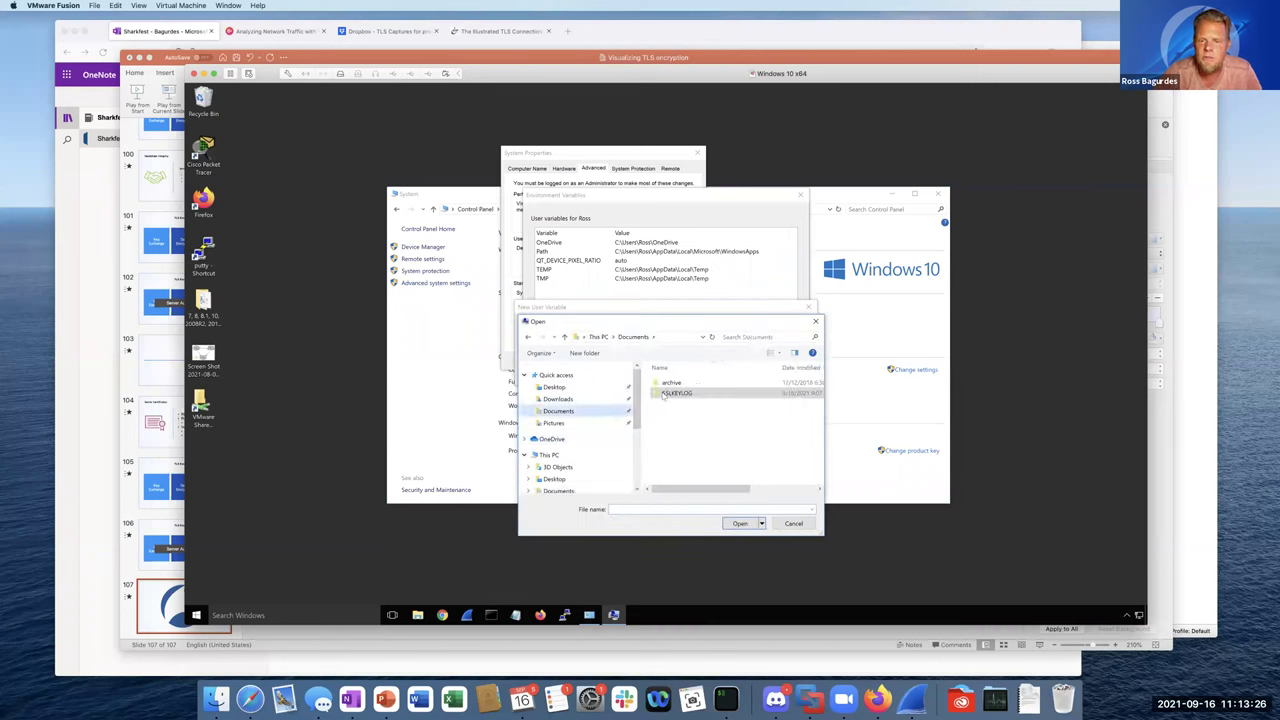
pyautogui.click(740, 523)
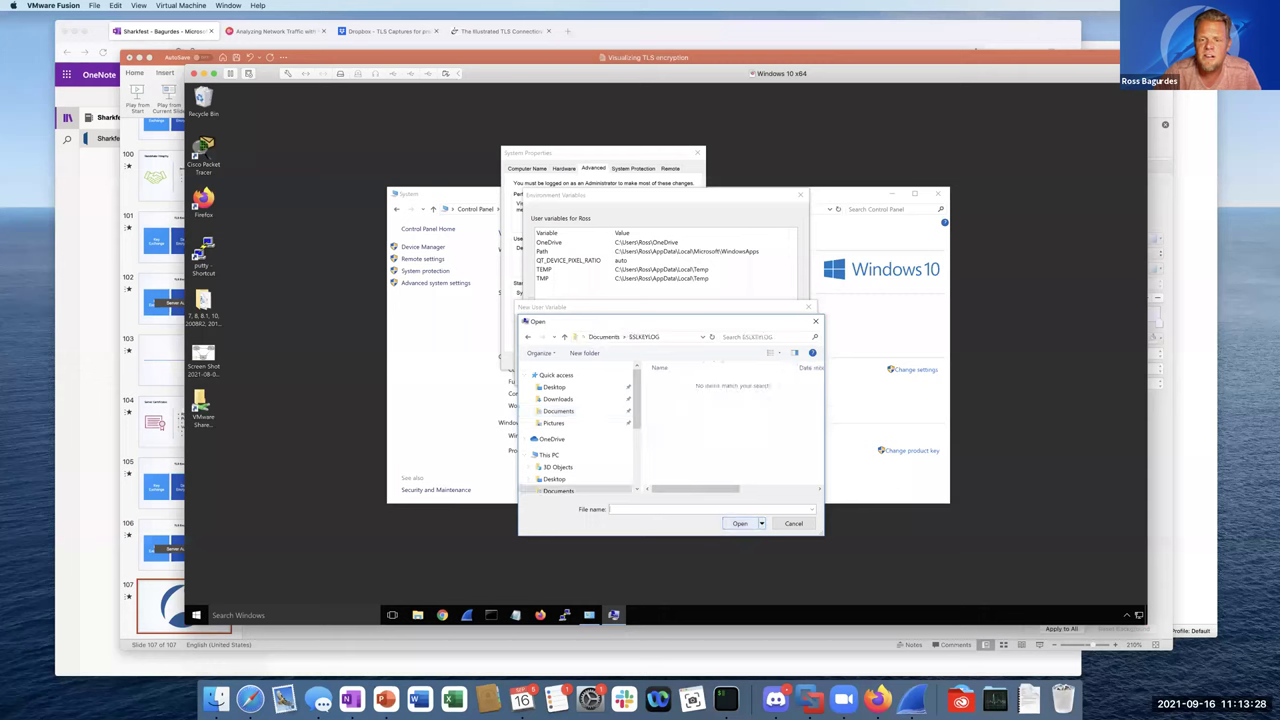
pyautogui.click(794, 523)
# Browse to the SSLKEYLOG folder inside Documents and use its path as the new variable's value.
pyautogui.click(552, 371)
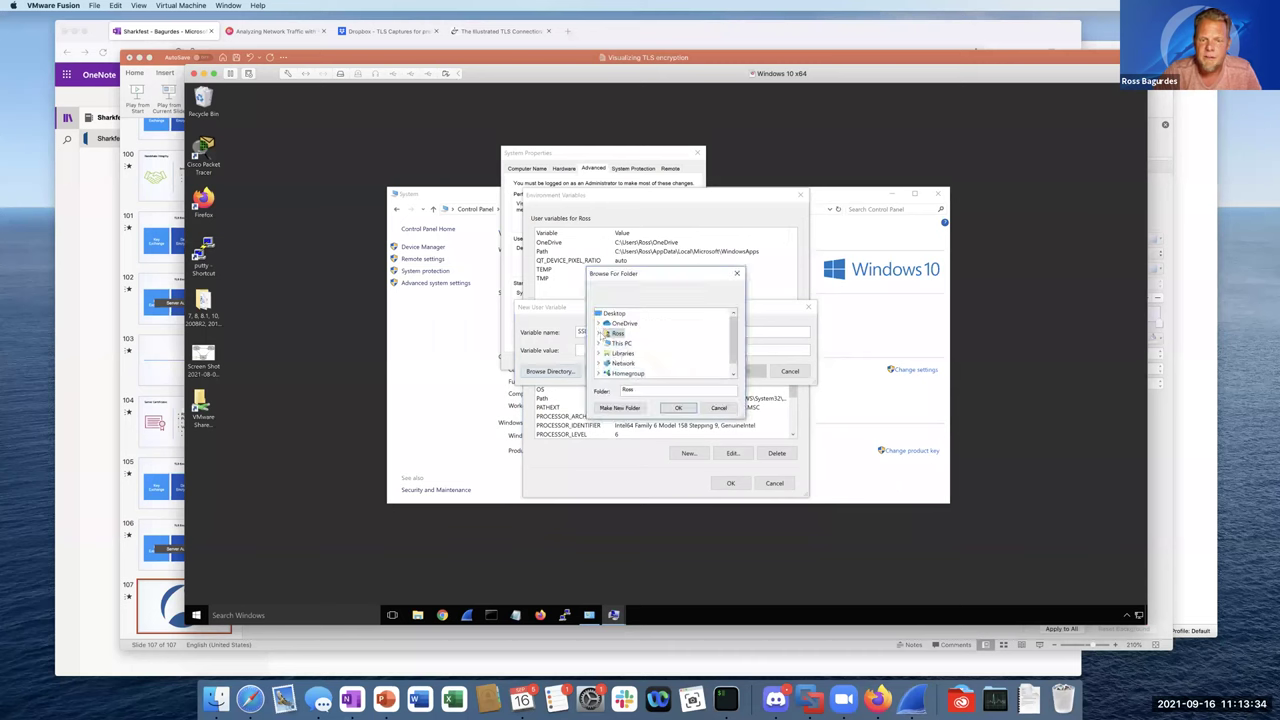
pyautogui.rightClick(611, 363)
pyautogui.click(618, 333)
pyautogui.doubleClick(618, 333)
pyautogui.doubleClick(630, 333)
pyautogui.click(631, 353)
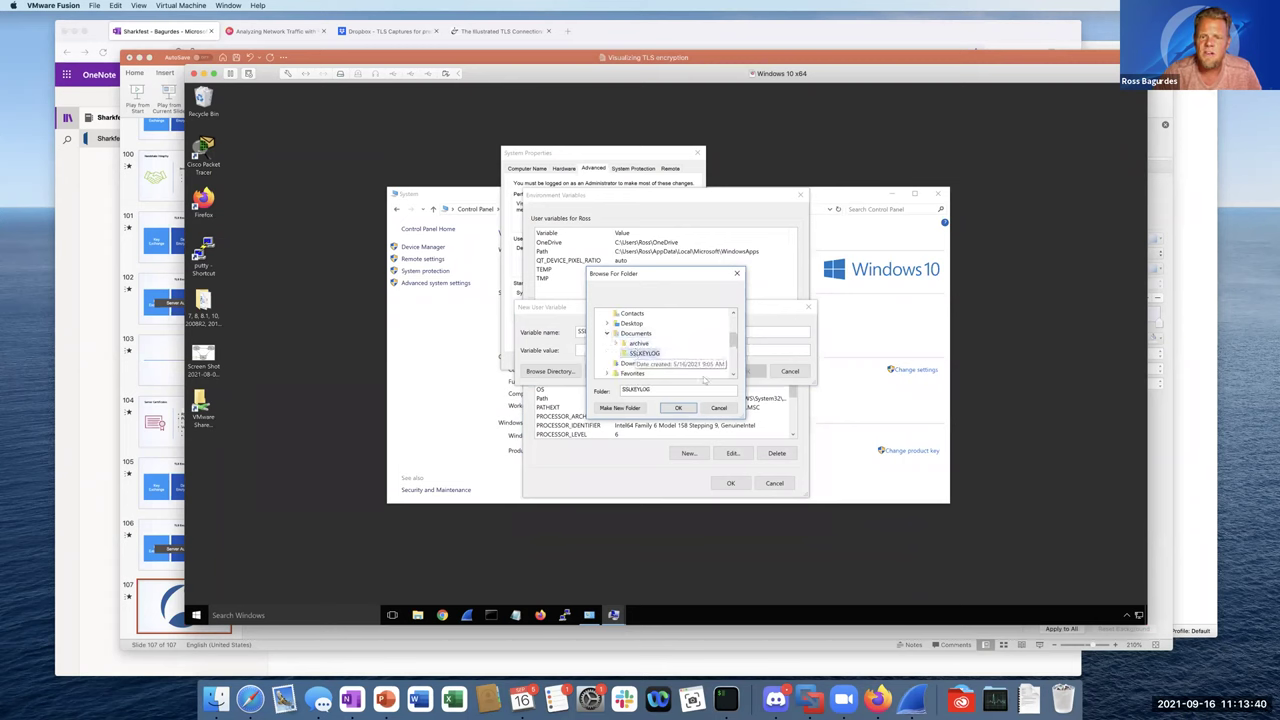
pyautogui.click(678, 407)
# Append \sslkeylog.log to the variable's folder path, then save the variable and close the system settings windows.
pyautogui.click(699, 353)
pyautogui.write('\\')
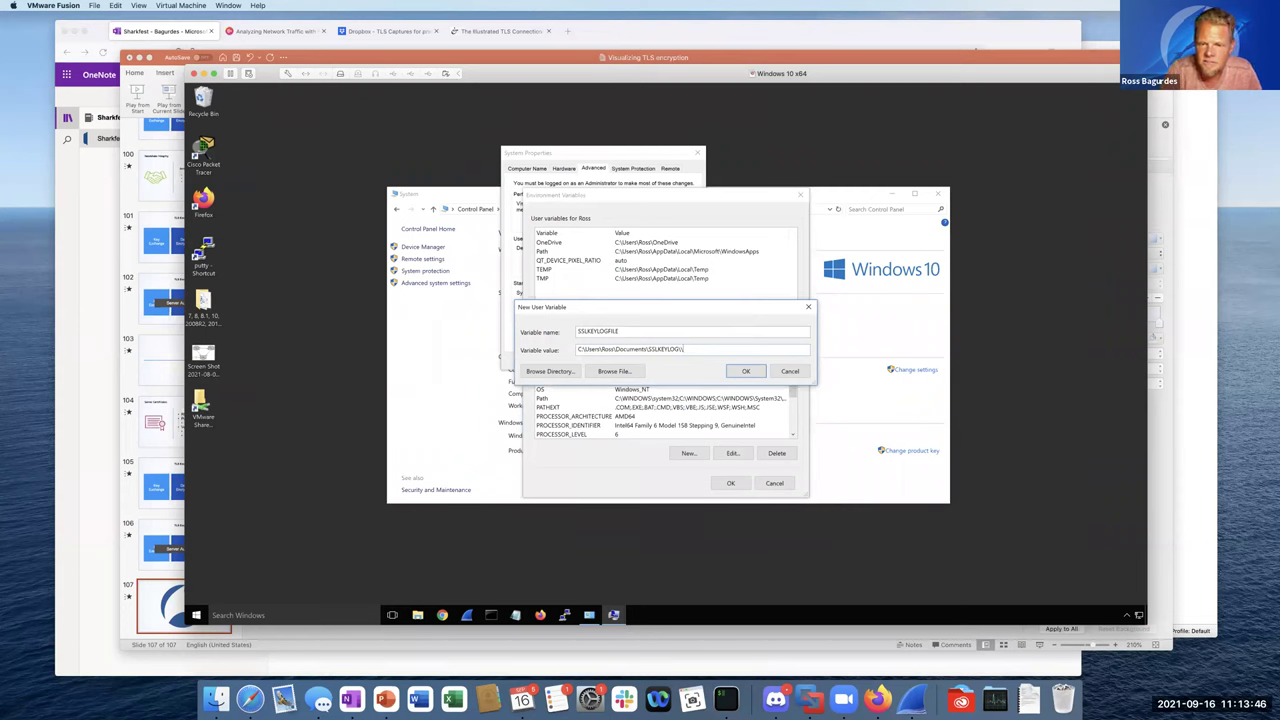
pyautogui.press('BackSpace')
pyautogui.press('BackSpace')
pyautogui.press('BackSpace')
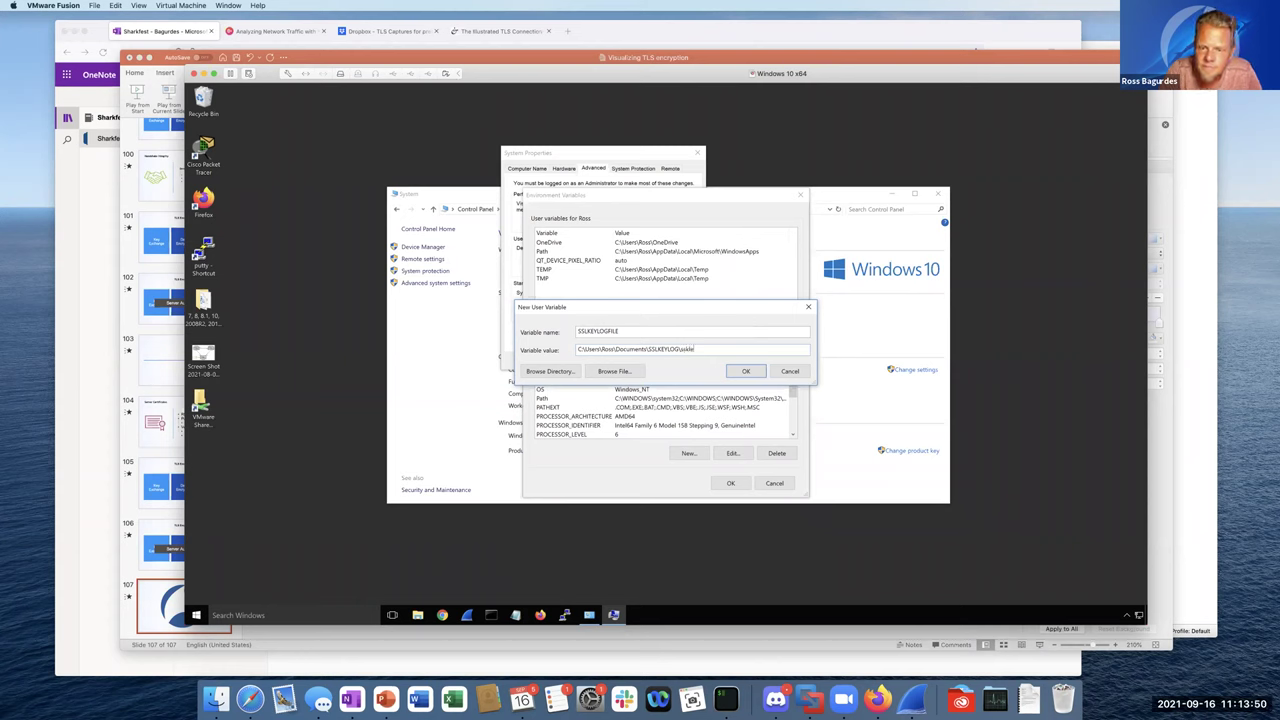
pyautogui.write('sslkeylog')
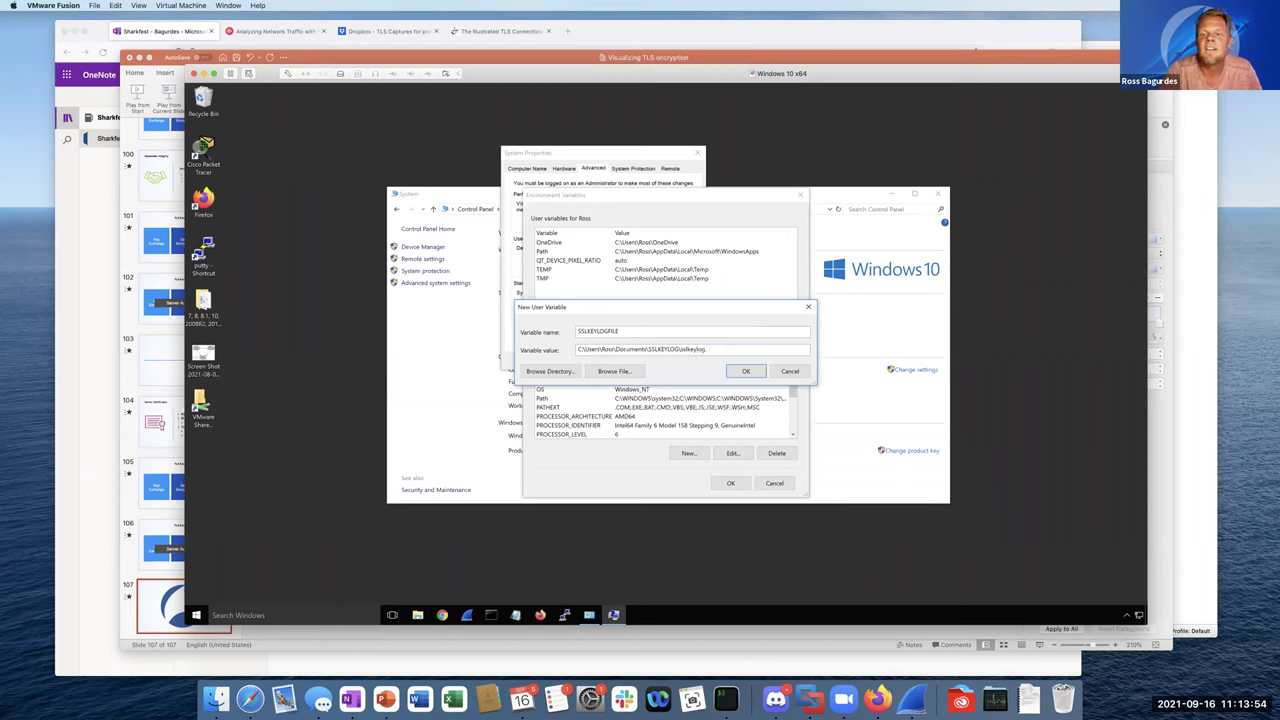
pyautogui.write('.log')
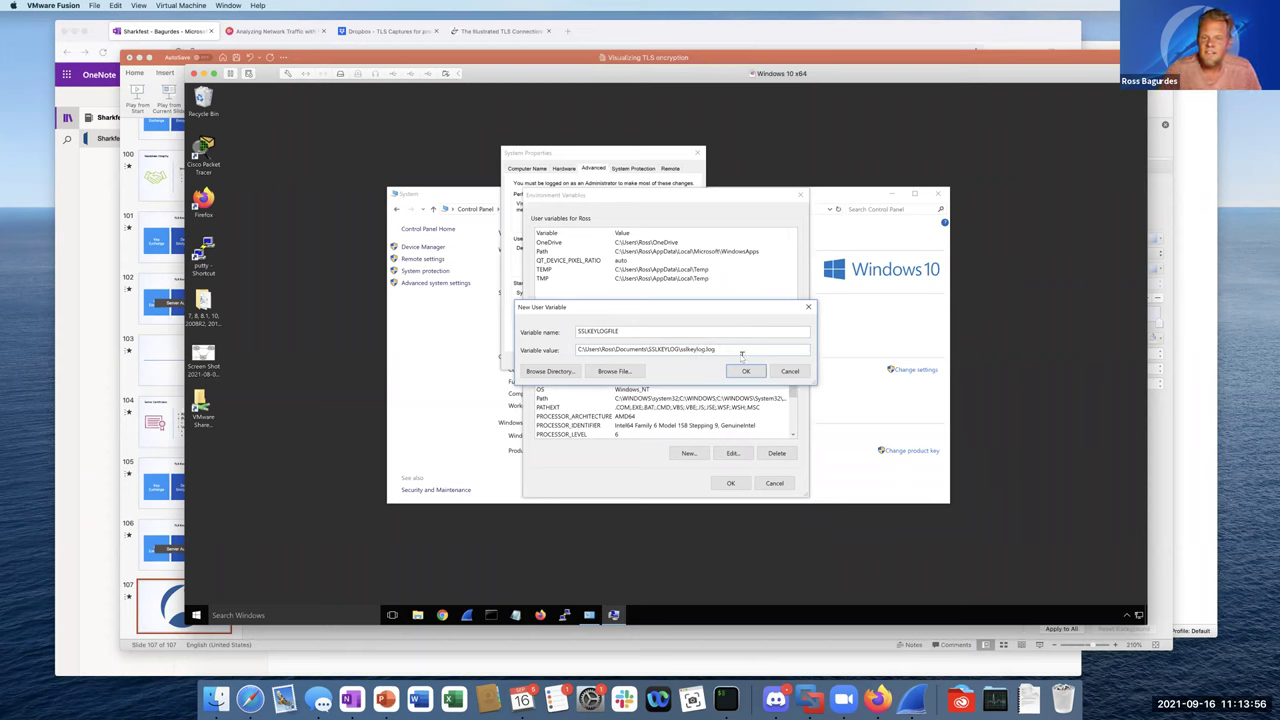
pyautogui.click(745, 372)
pyautogui.click(731, 483)
pyautogui.click(604, 360)
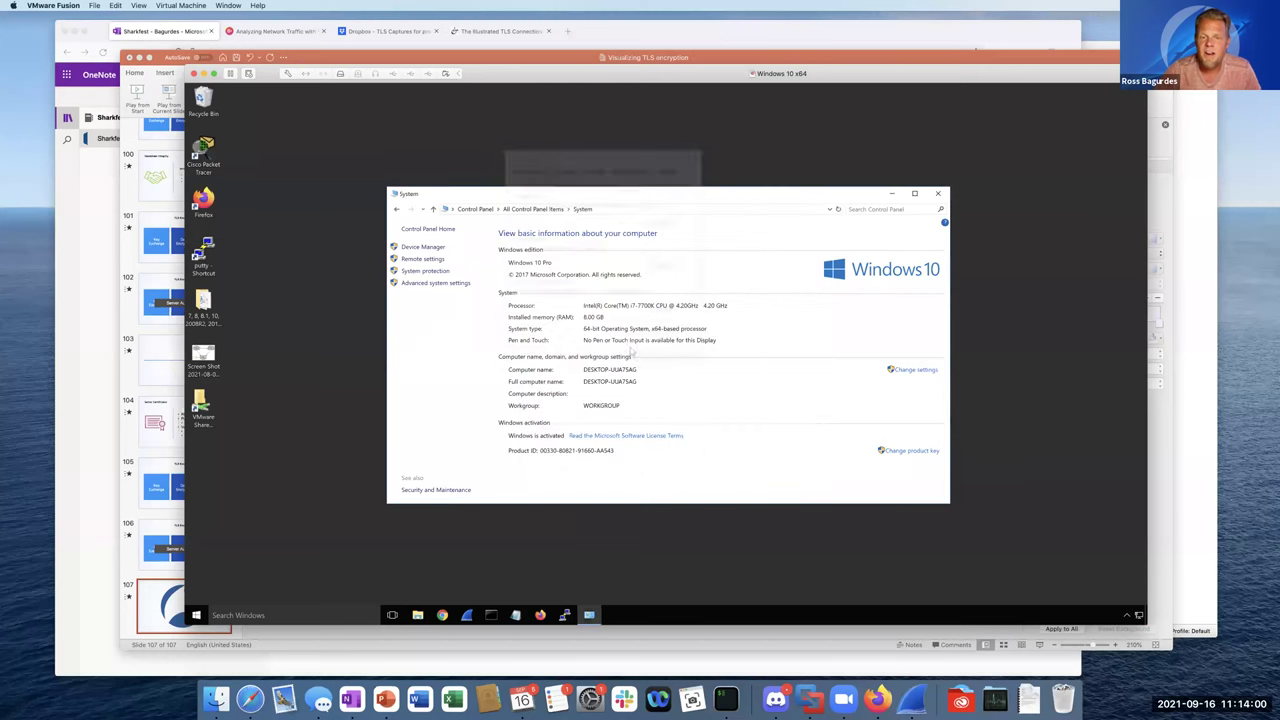
pyautogui.hotkey('alt', 'F4')
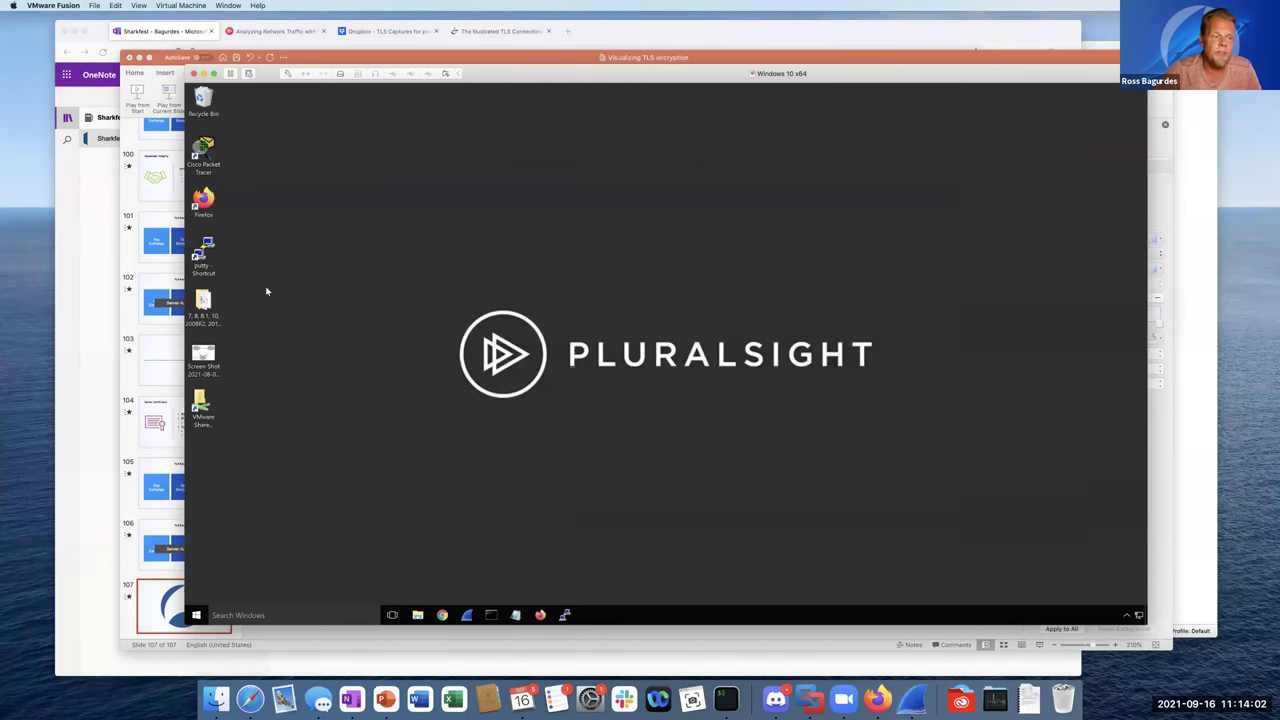
# Open the Documents\SSLKEYLOG folder in File Explorer to check its contents.
pyautogui.click(417, 615)
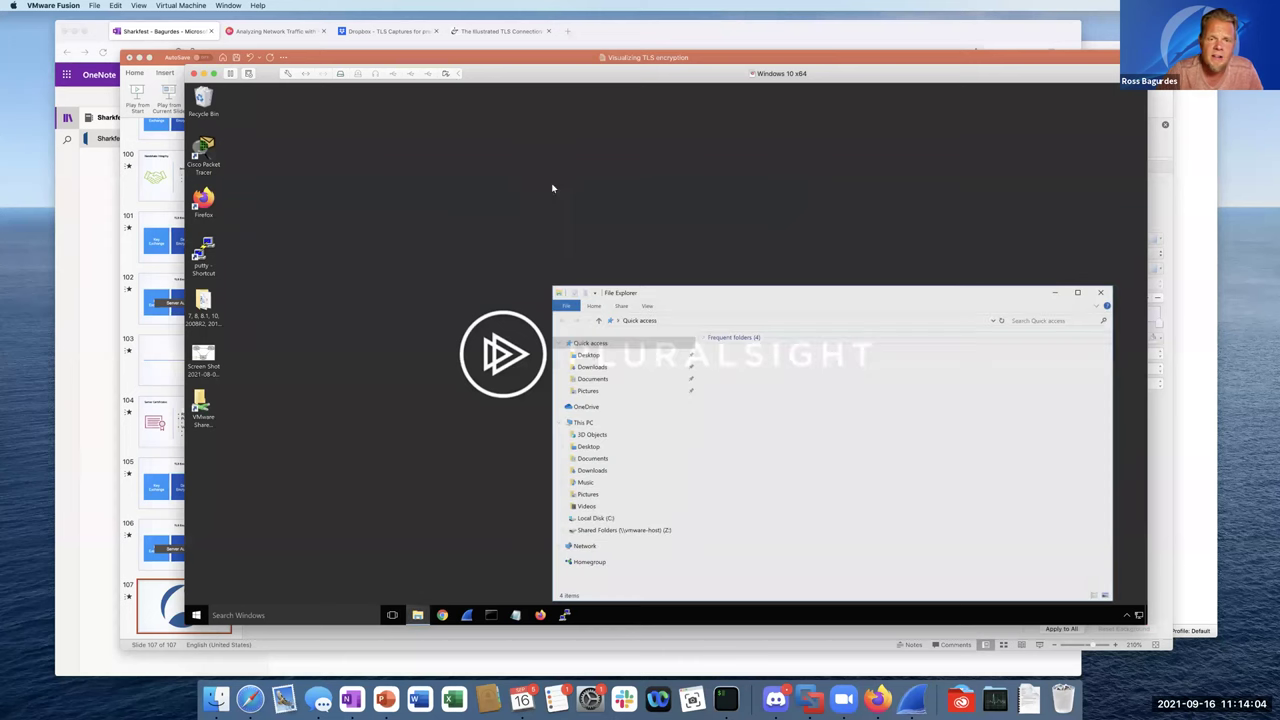
pyautogui.moveTo(660, 297); pyautogui.dragTo(821, 124)
pyautogui.click(748, 205)
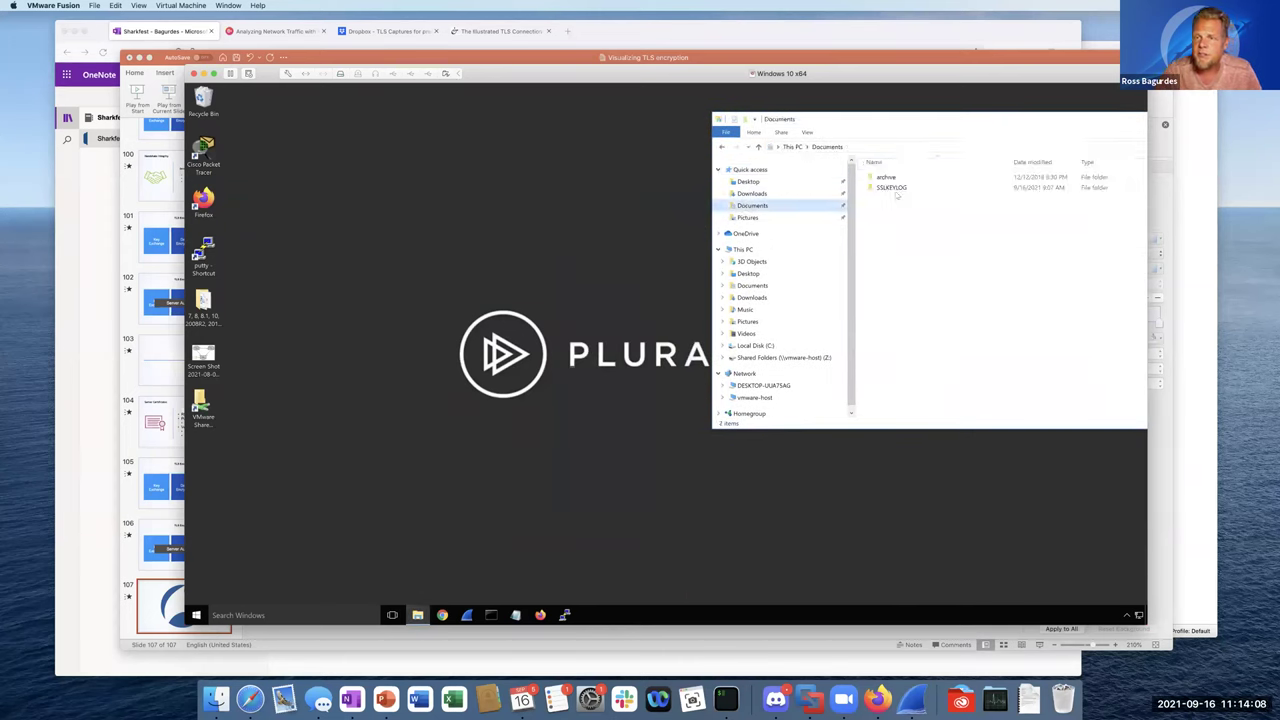
pyautogui.doubleClick(892, 188)
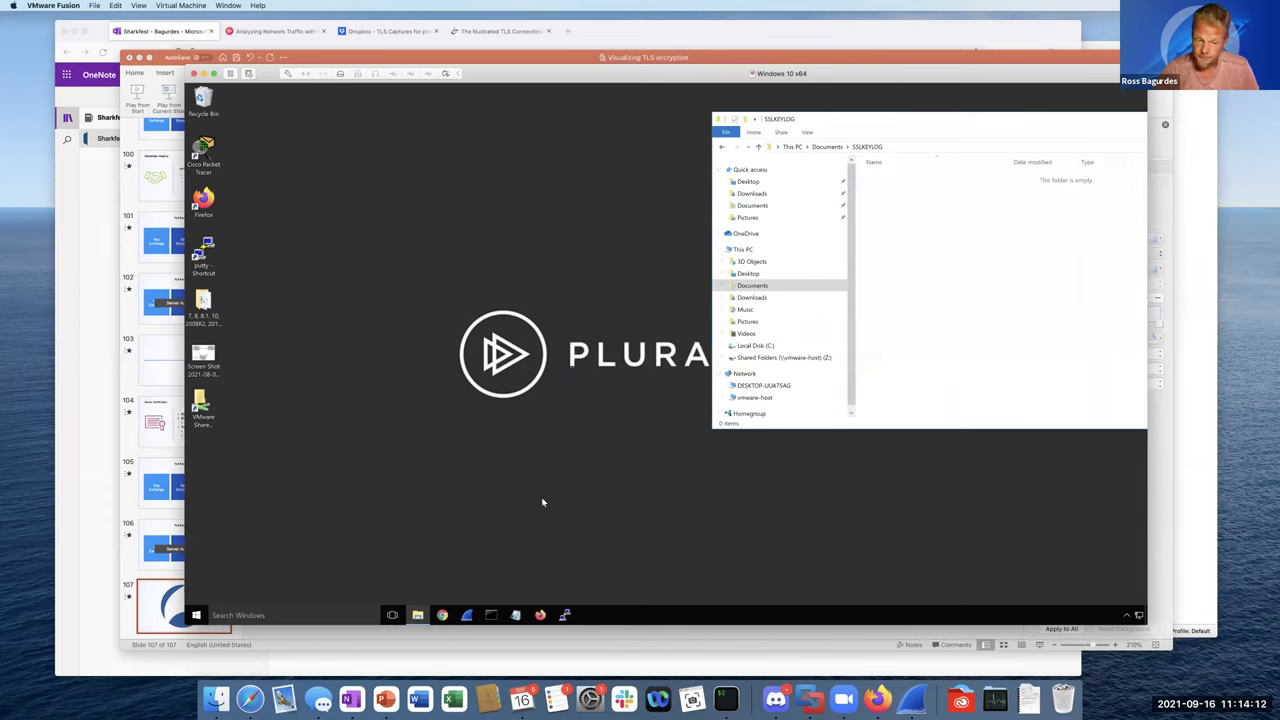
# Launch Firefox without making it the default browser, and start a Wireshark capture on Ethernet0.
pyautogui.click(540, 612)
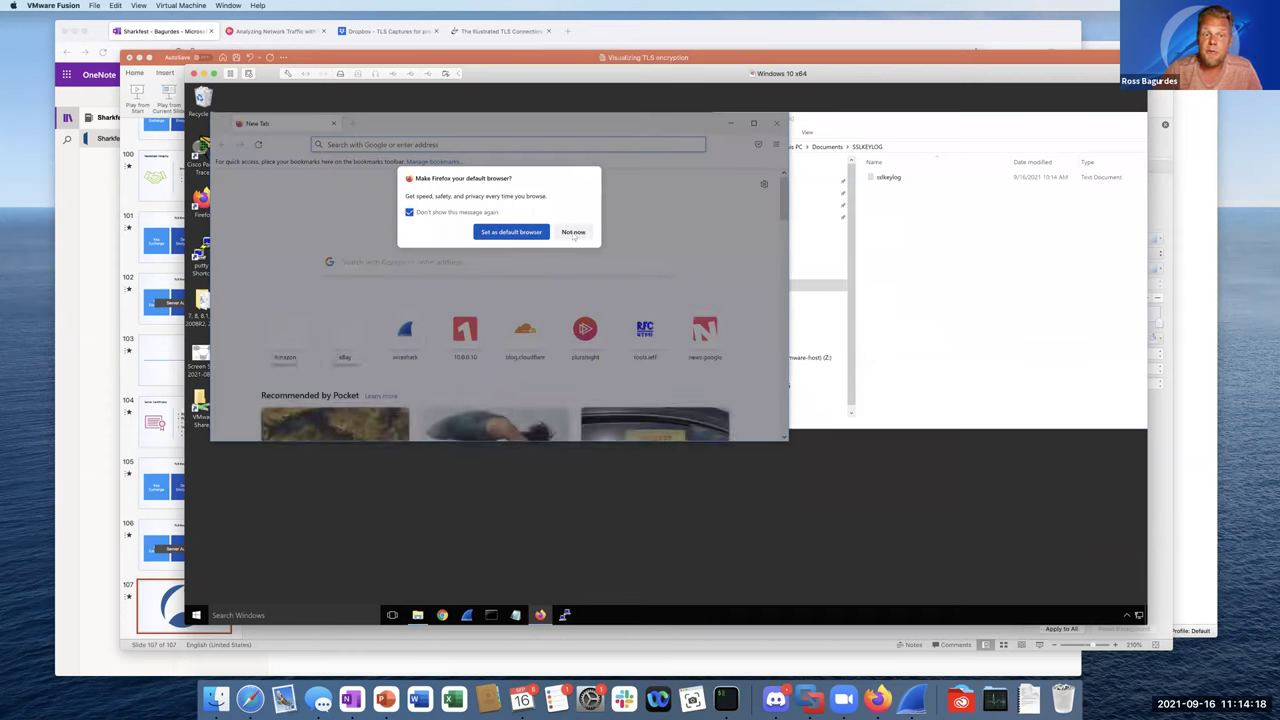
pyautogui.click(573, 232)
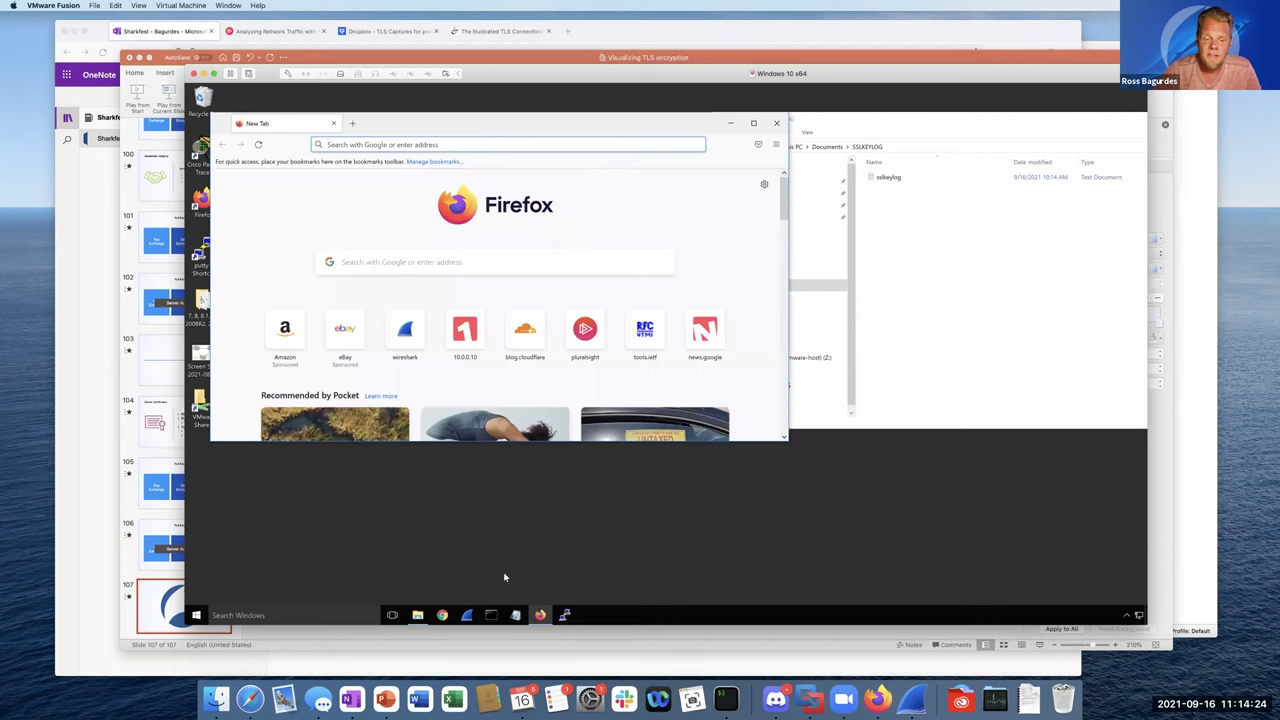
pyautogui.click(466, 615)
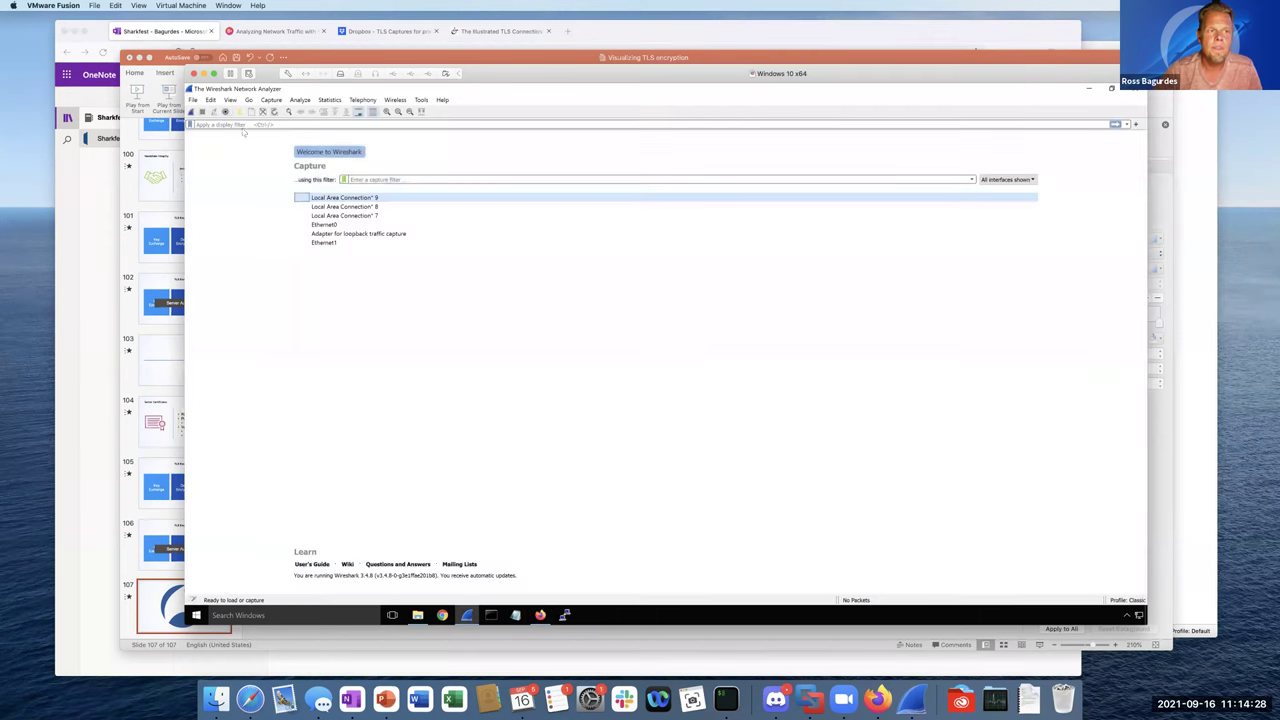
pyautogui.doubleClick(351, 224)
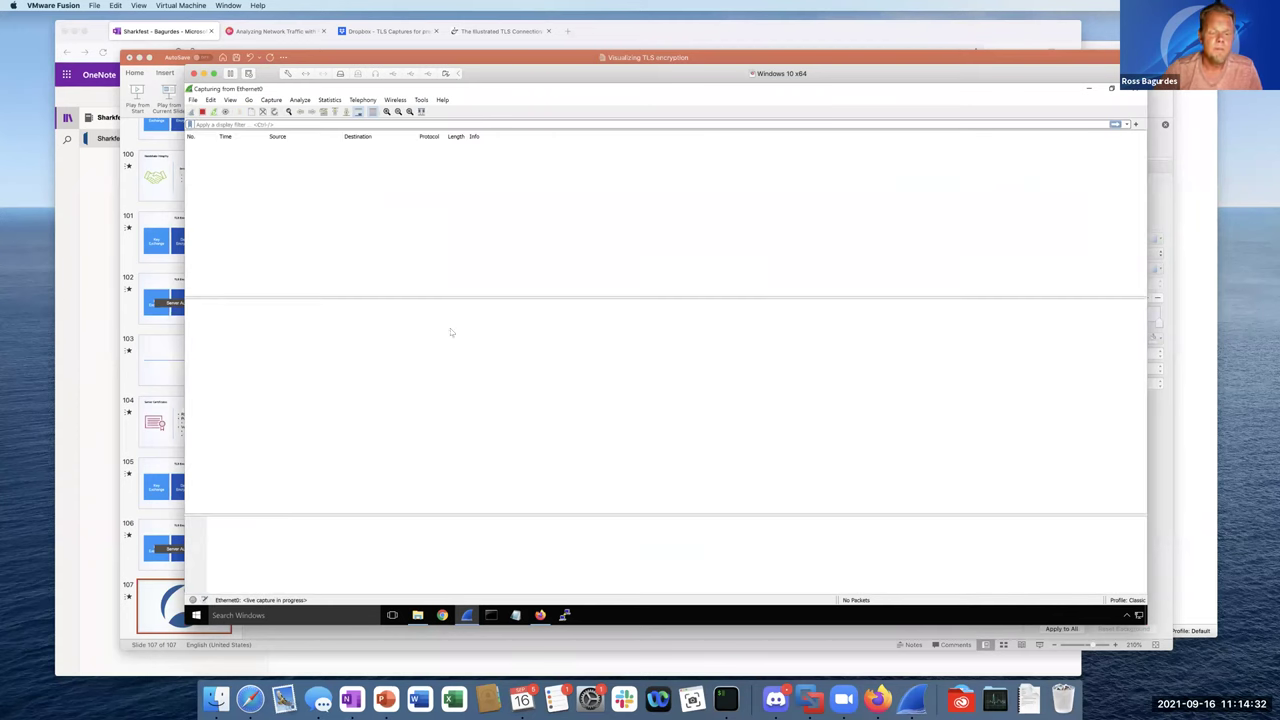
# Load wireshark.org in Firefox to generate traffic, then stop the Wireshark capture.
pyautogui.click(541, 614)
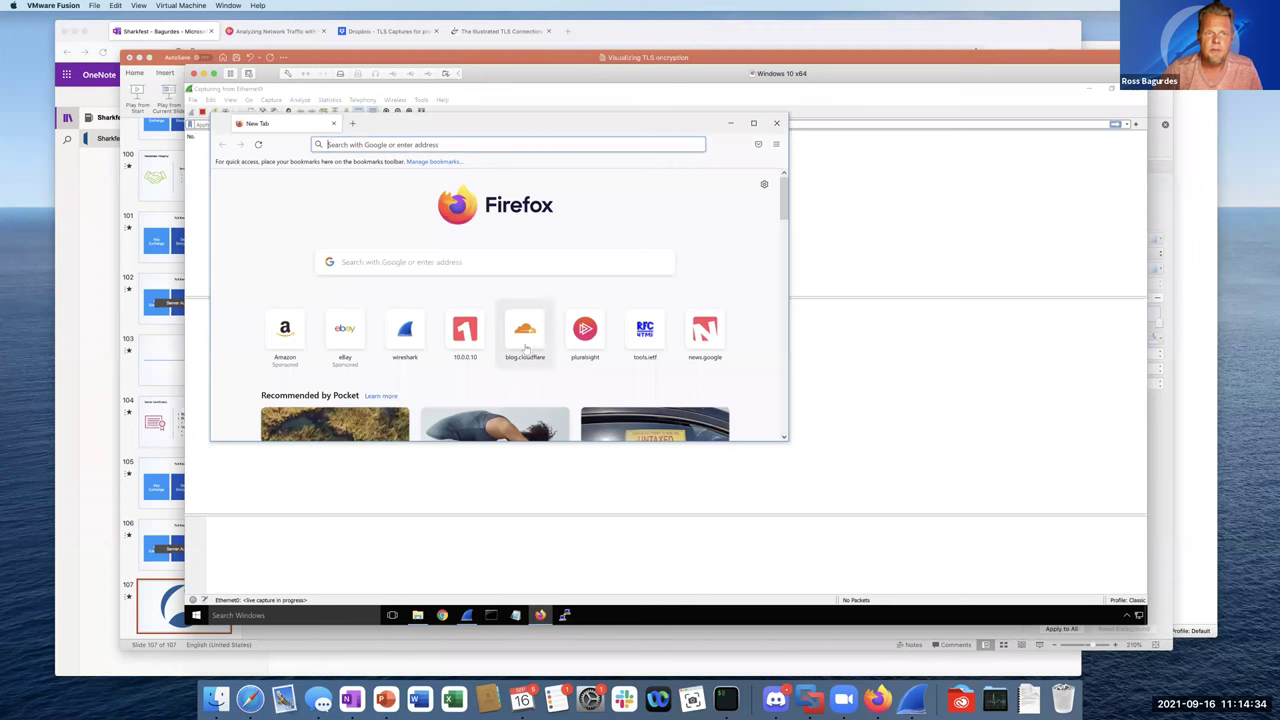
pyautogui.write('wireshark.org/')
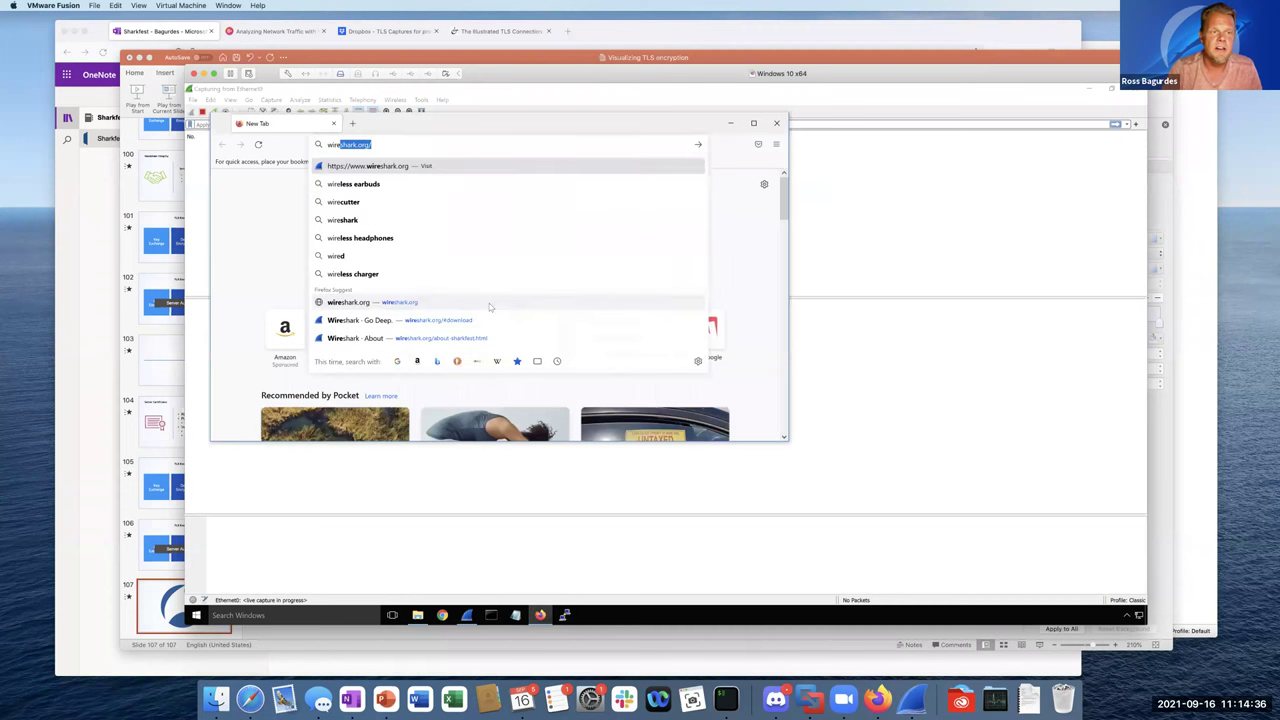
pyautogui.press('Return')
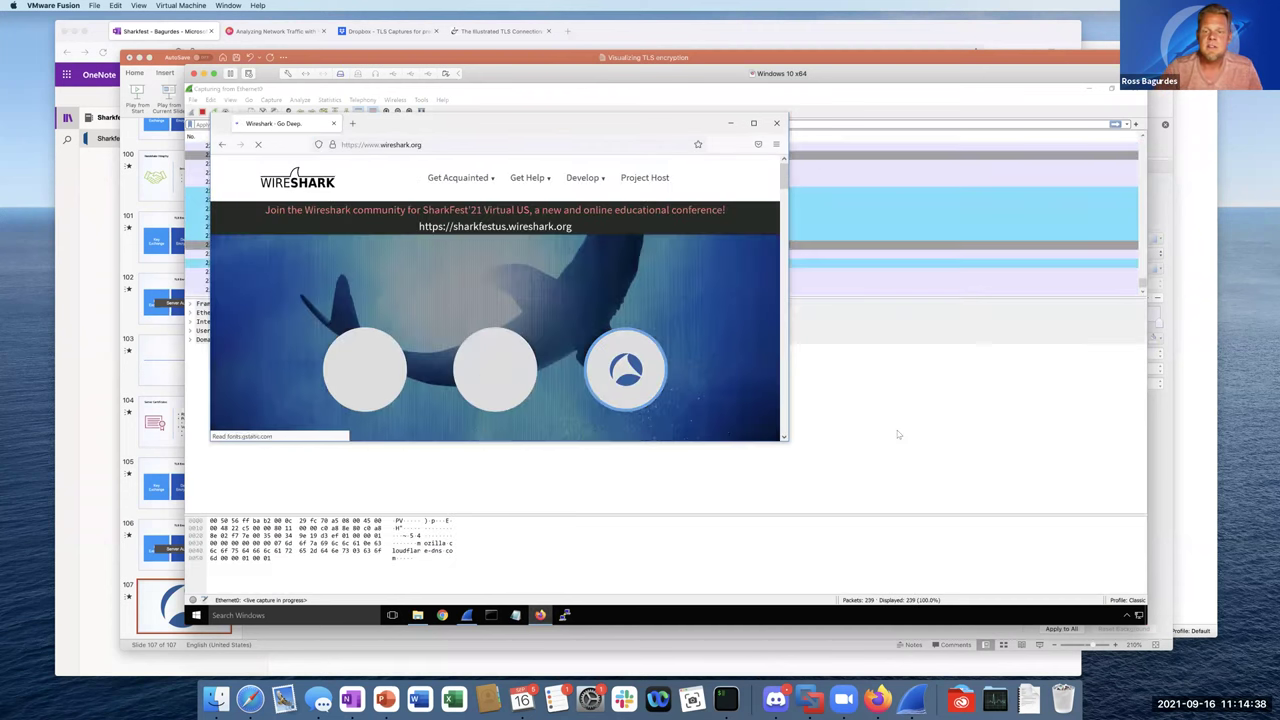
pyautogui.click(897, 430)
pyautogui.hotkey('ctrl', 'e')
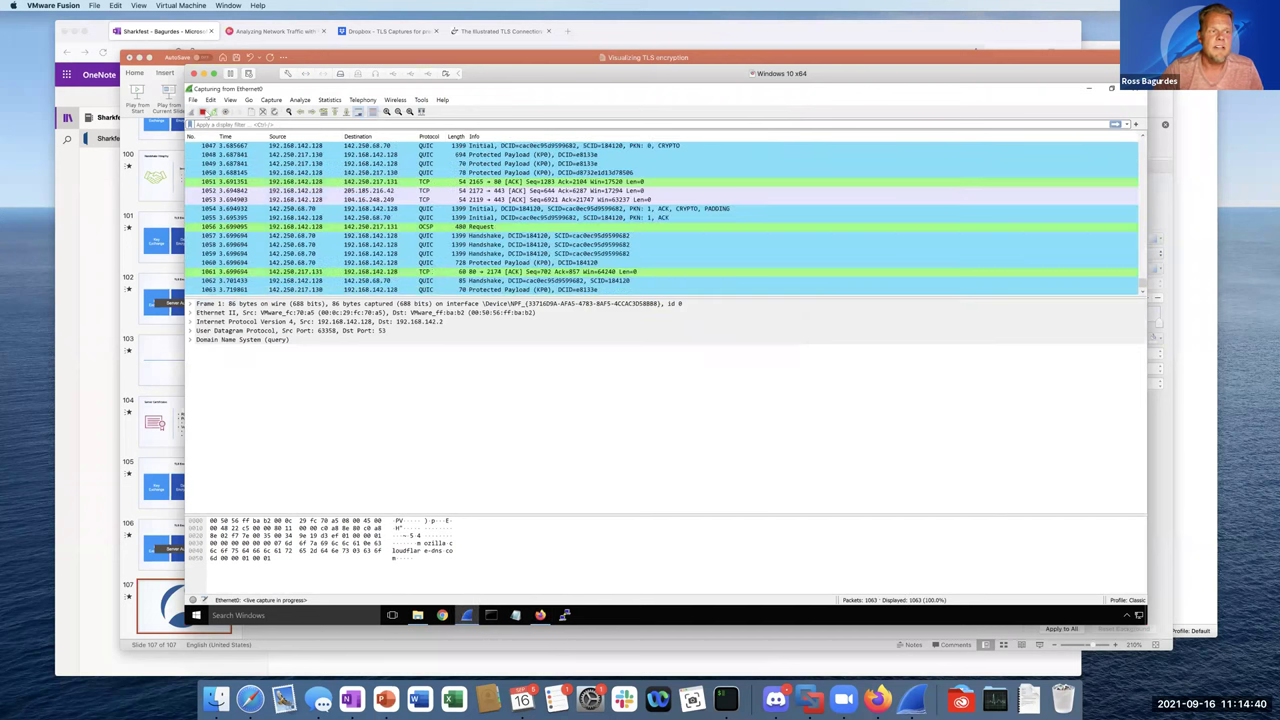
# Filter the captured packets with the display filter frame contains wireshark.
pyautogui.scroll(19, 463, 226)
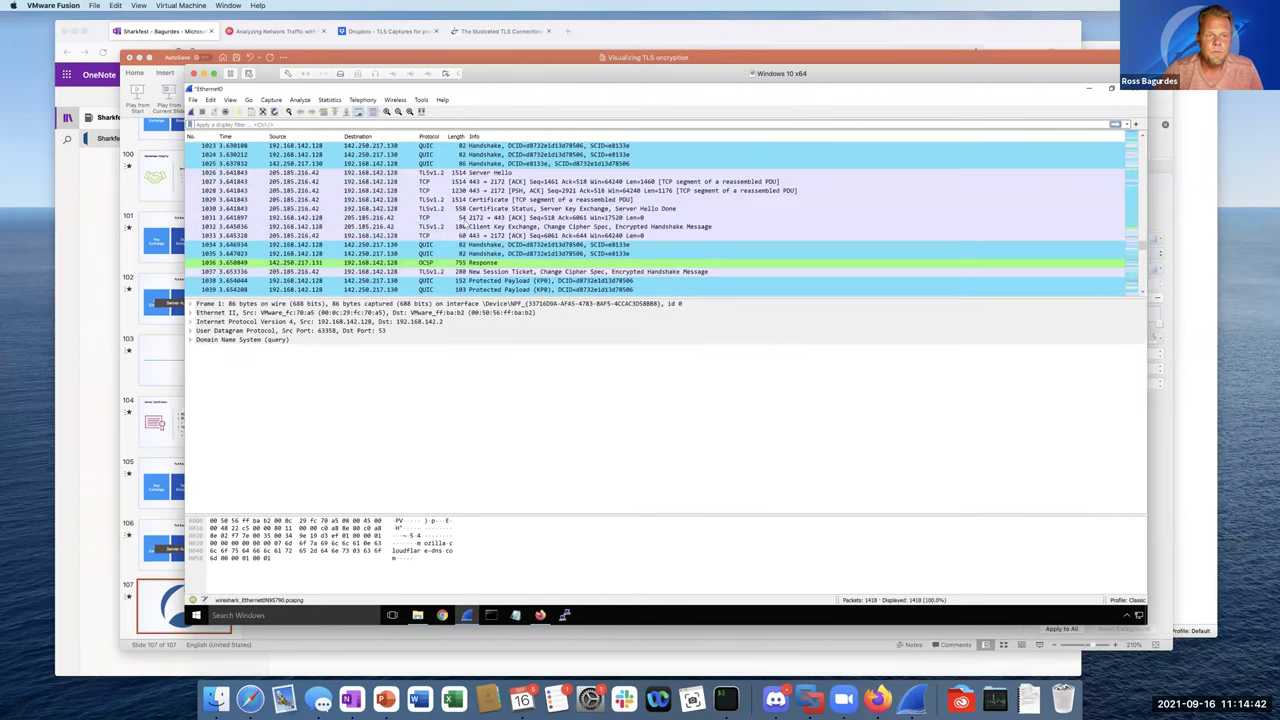
pyautogui.scroll(13, 462, 226)
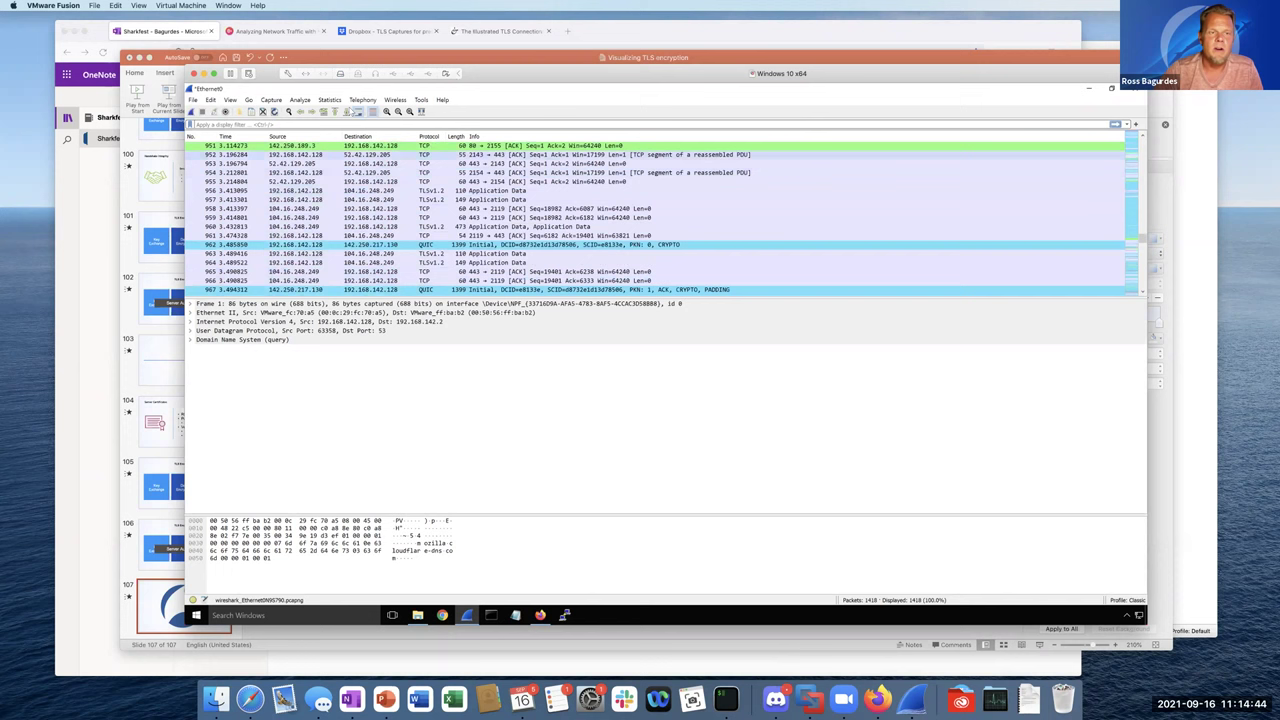
pyautogui.click(347, 123)
pyautogui.write('frame')
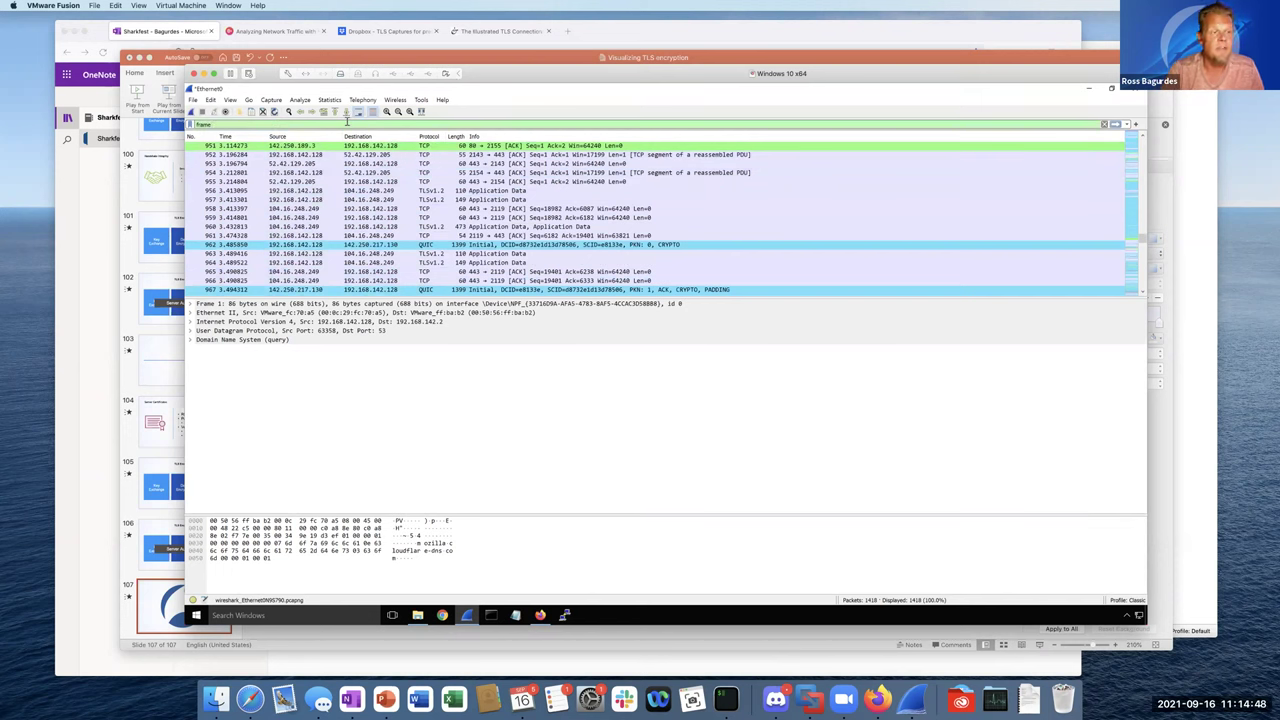
pyautogui.write(' contains wiresha')
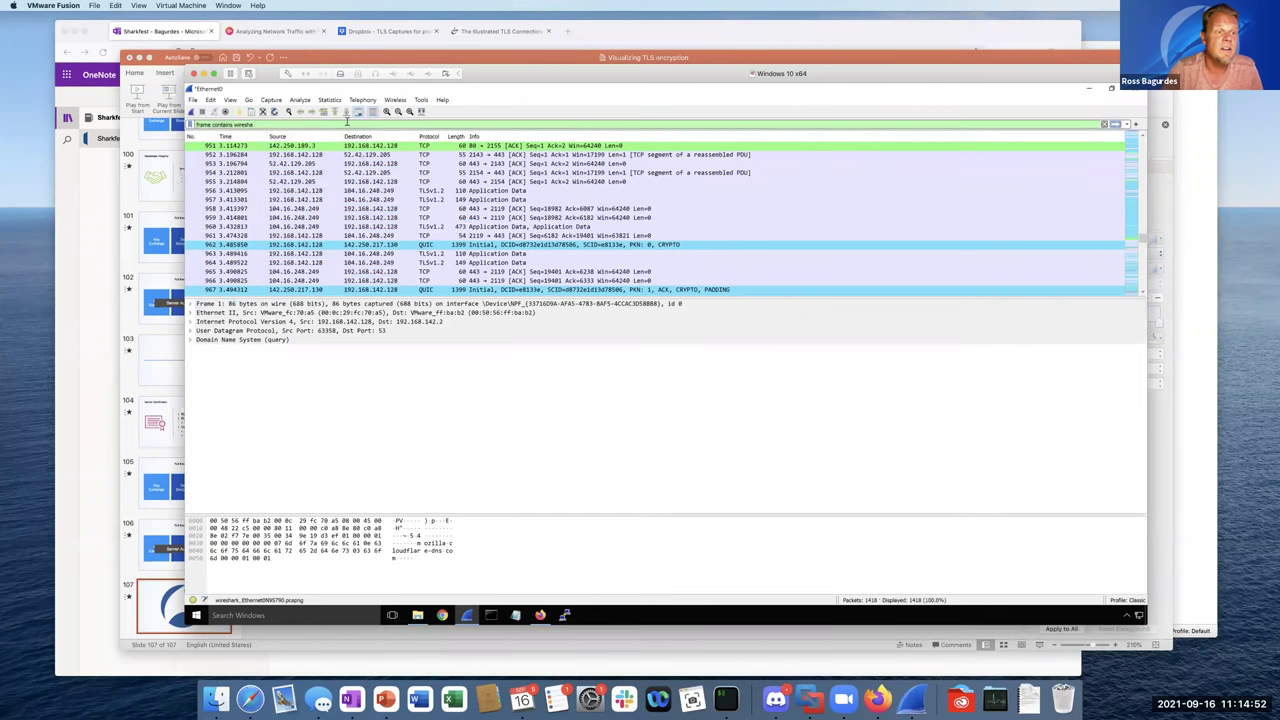
pyautogui.write('rk')
pyautogui.press('Return')
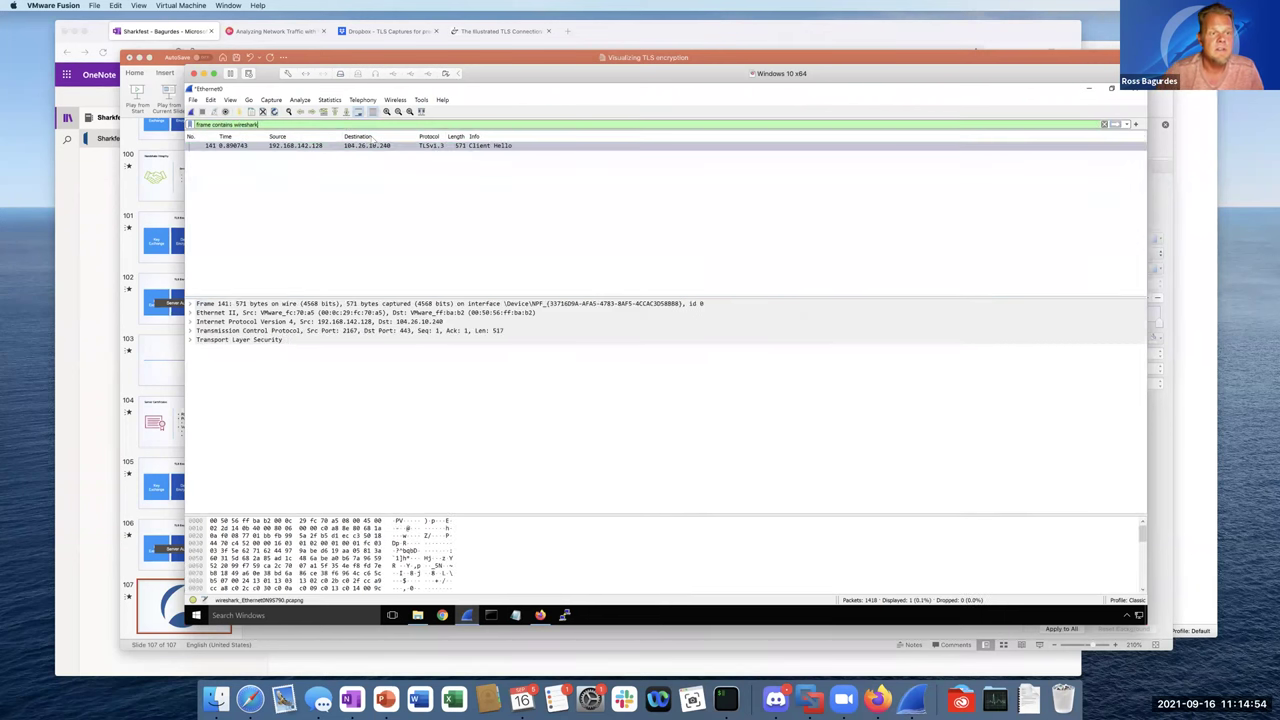
# Follow the TLS stream of the Client Hello packet to filter on its conversation, then close the stream window.
pyautogui.rightClick(406, 148)
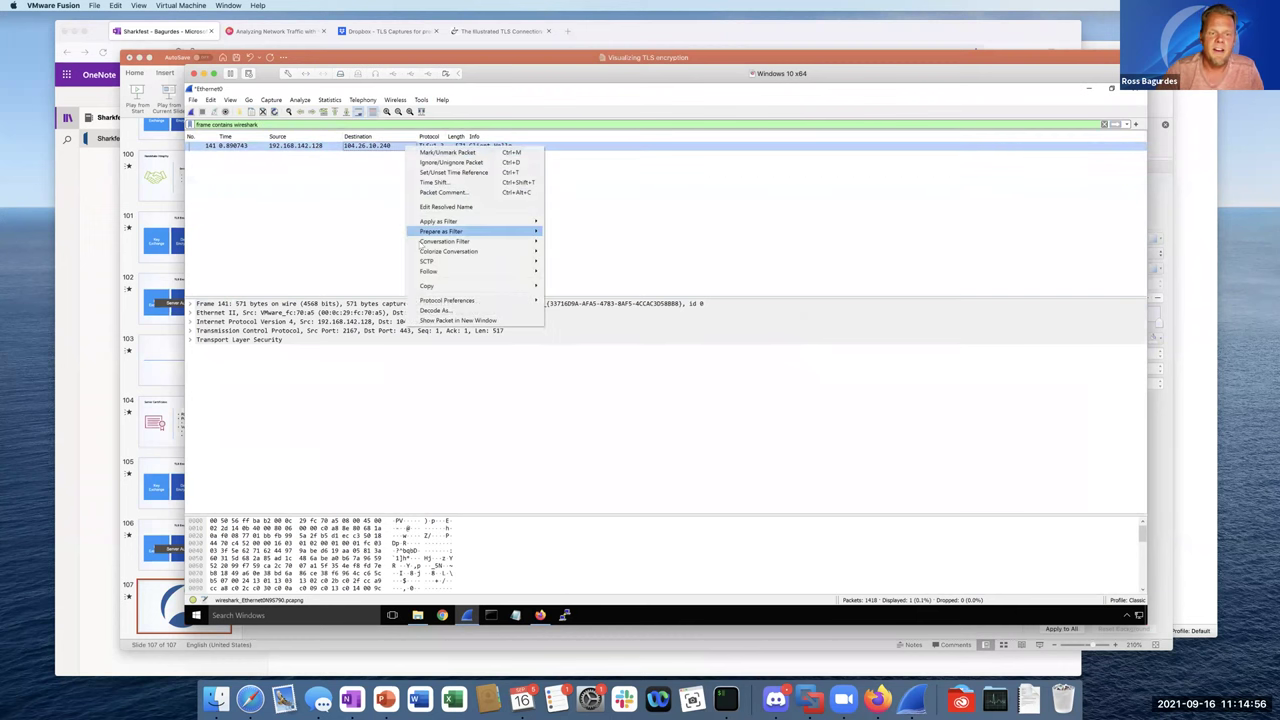
pyautogui.moveTo(533, 270)
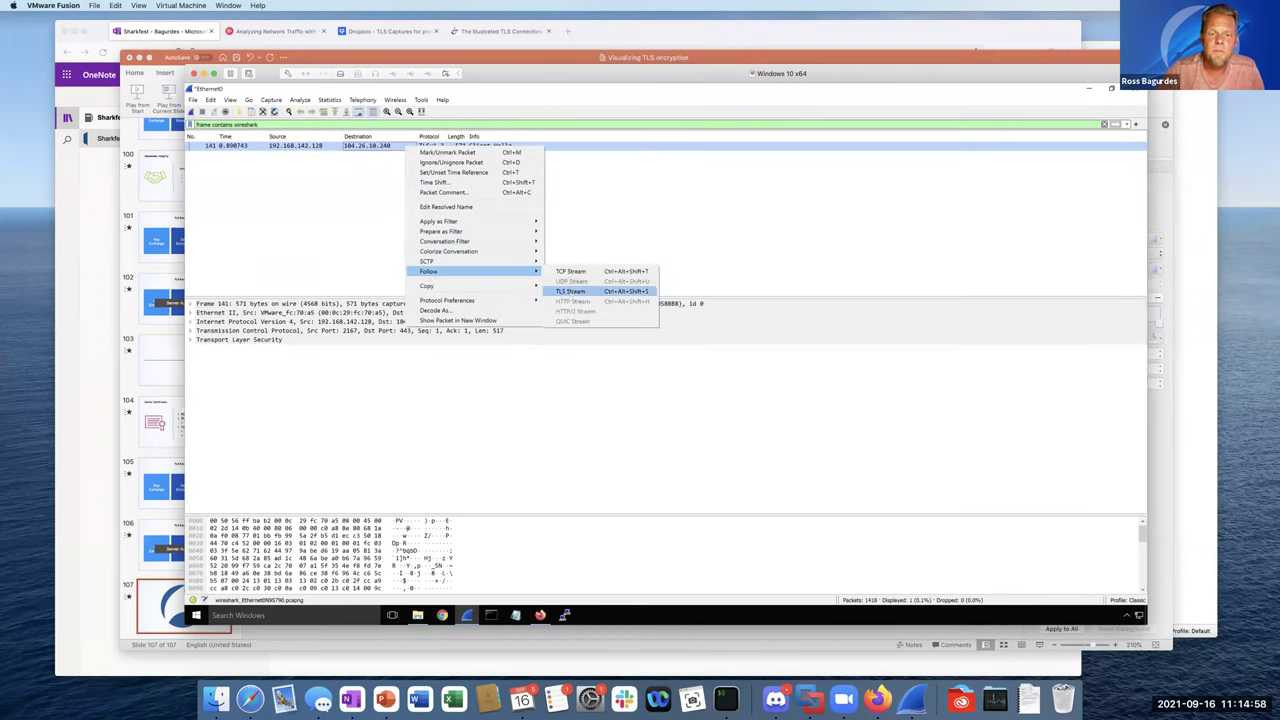
pyautogui.click(575, 292)
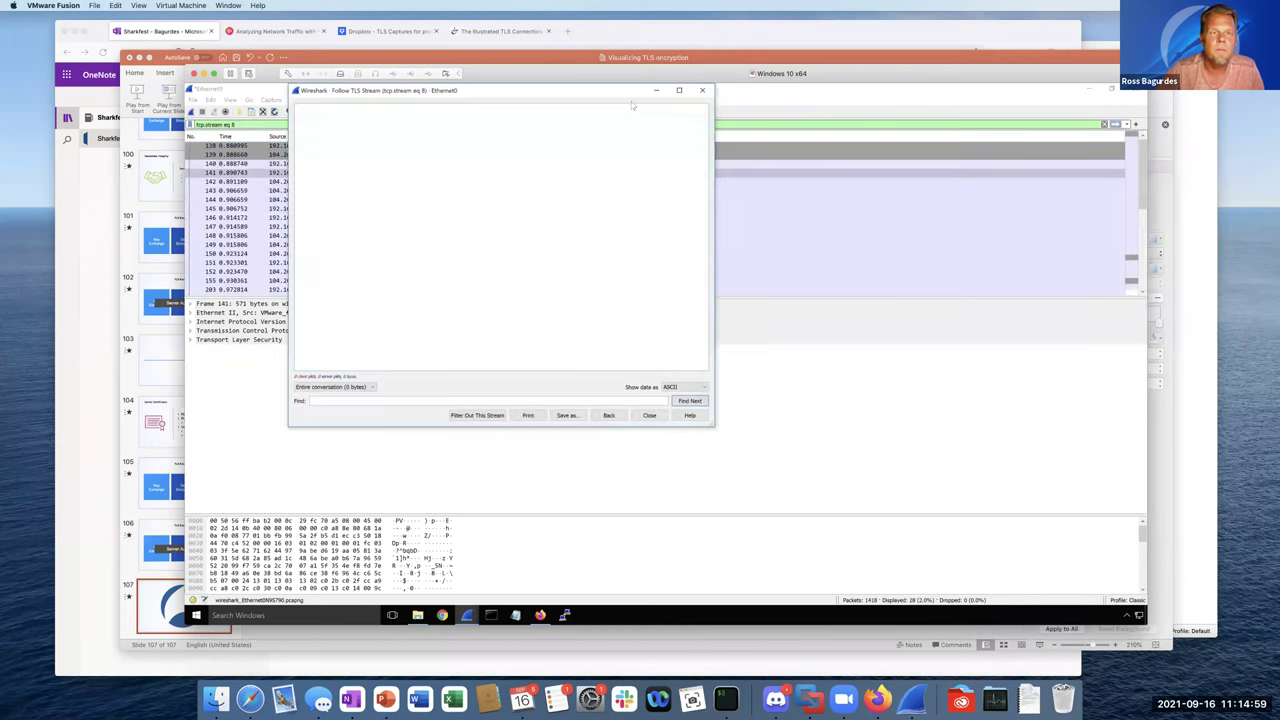
pyautogui.click(702, 90)
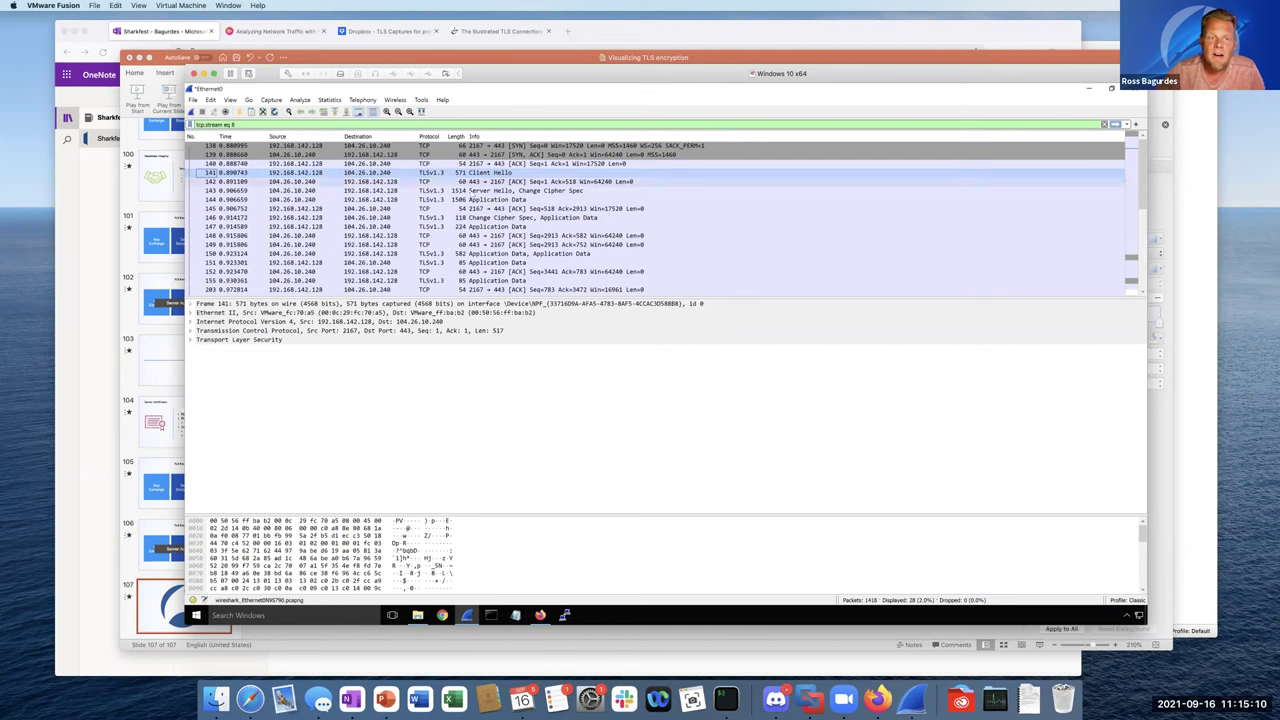
# Inspect the stream's Application Data packets and expand the Transport Layer Security record layer of packet 151.
pyautogui.click(476, 227)
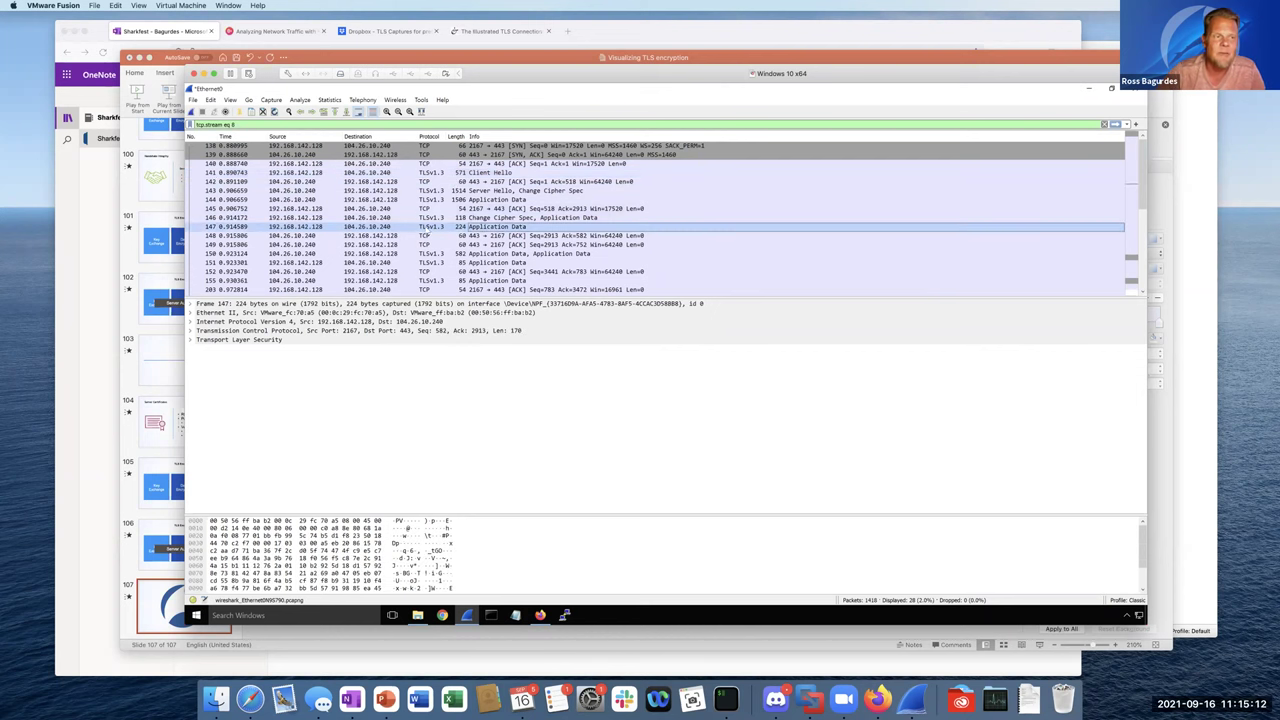
pyautogui.click(503, 253)
pyautogui.click(502, 263)
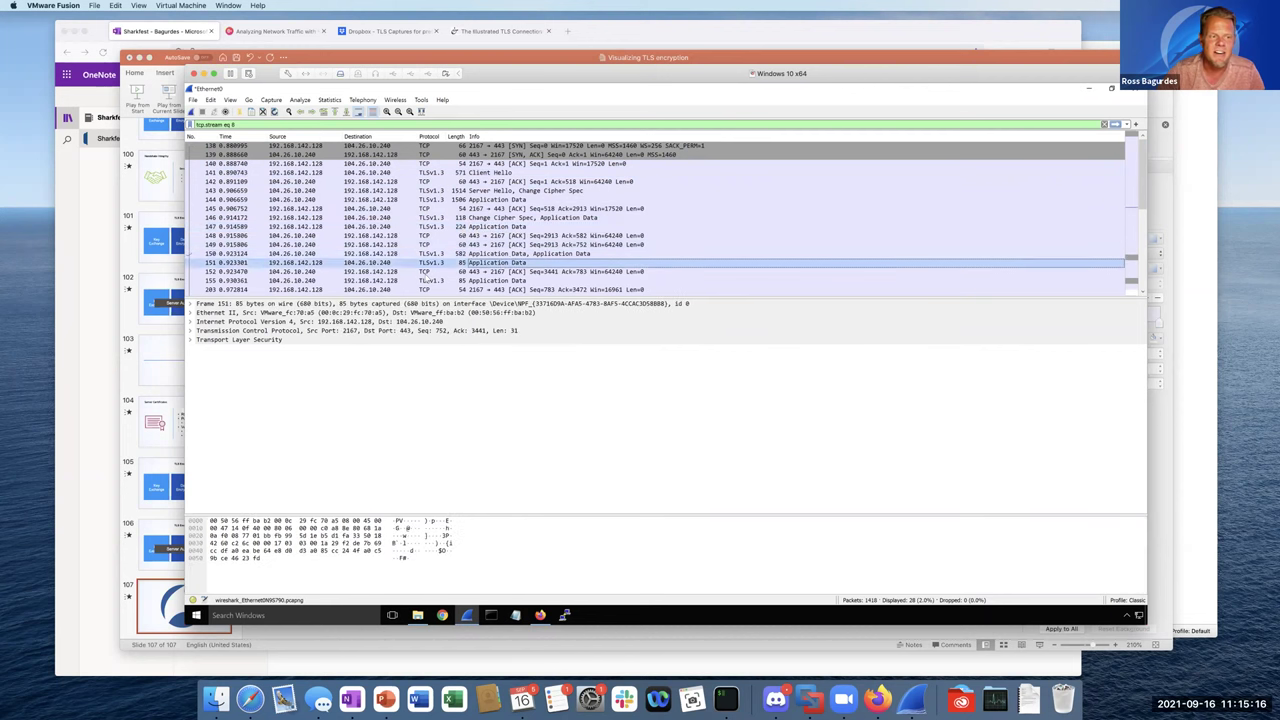
pyautogui.click(191, 340)
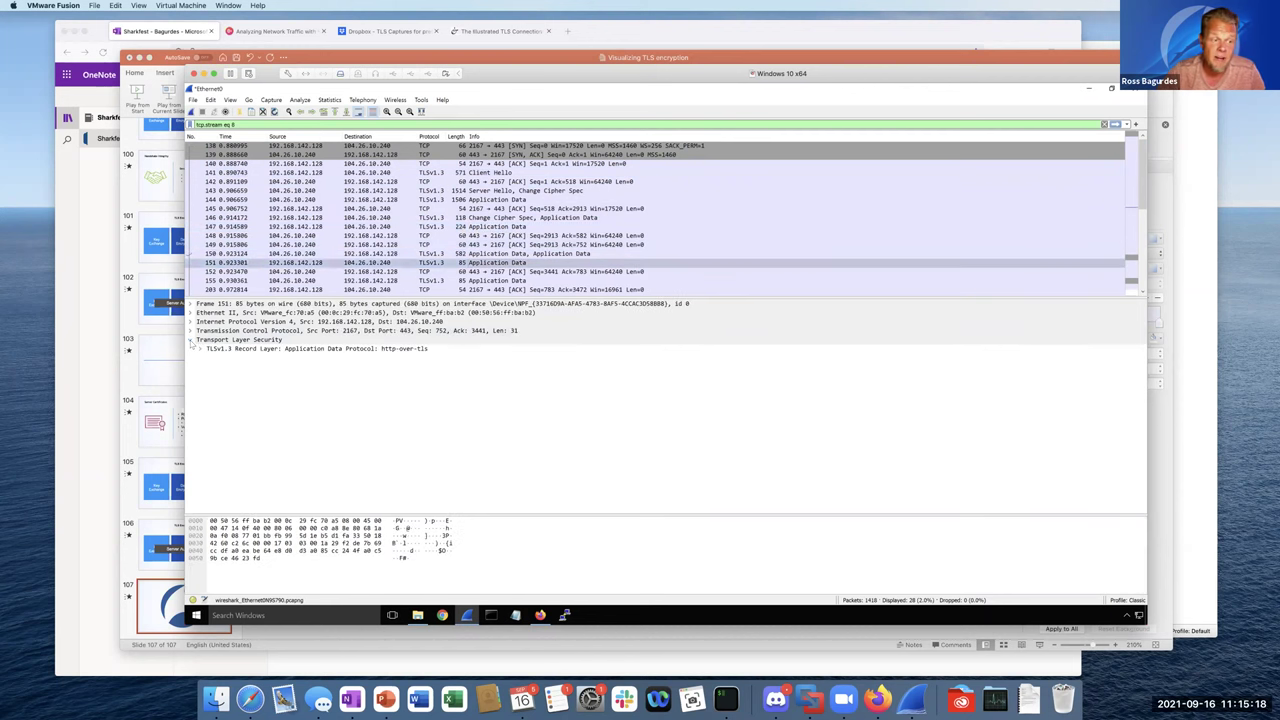
pyautogui.click(201, 349)
pyautogui.click(201, 349)
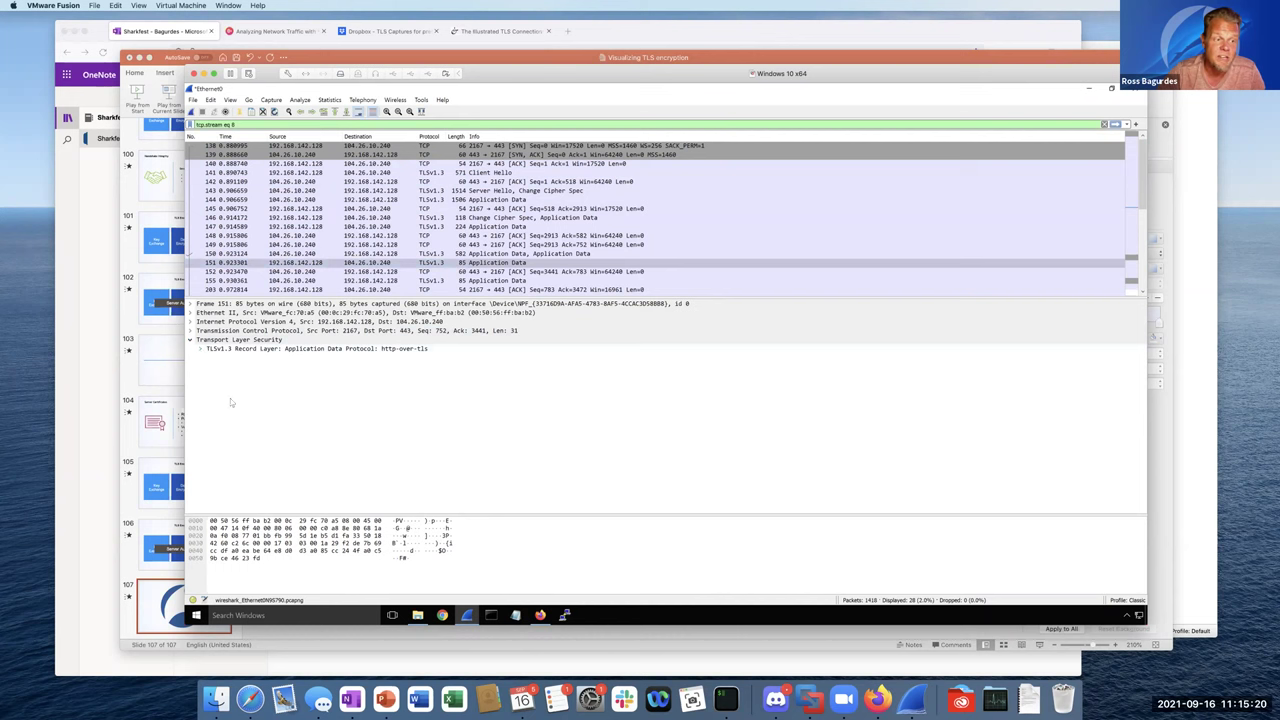
pyautogui.click(201, 349)
# Enlarge the packet text and select the Encrypted Application Data field in the TLS record.
pyautogui.write('+++')
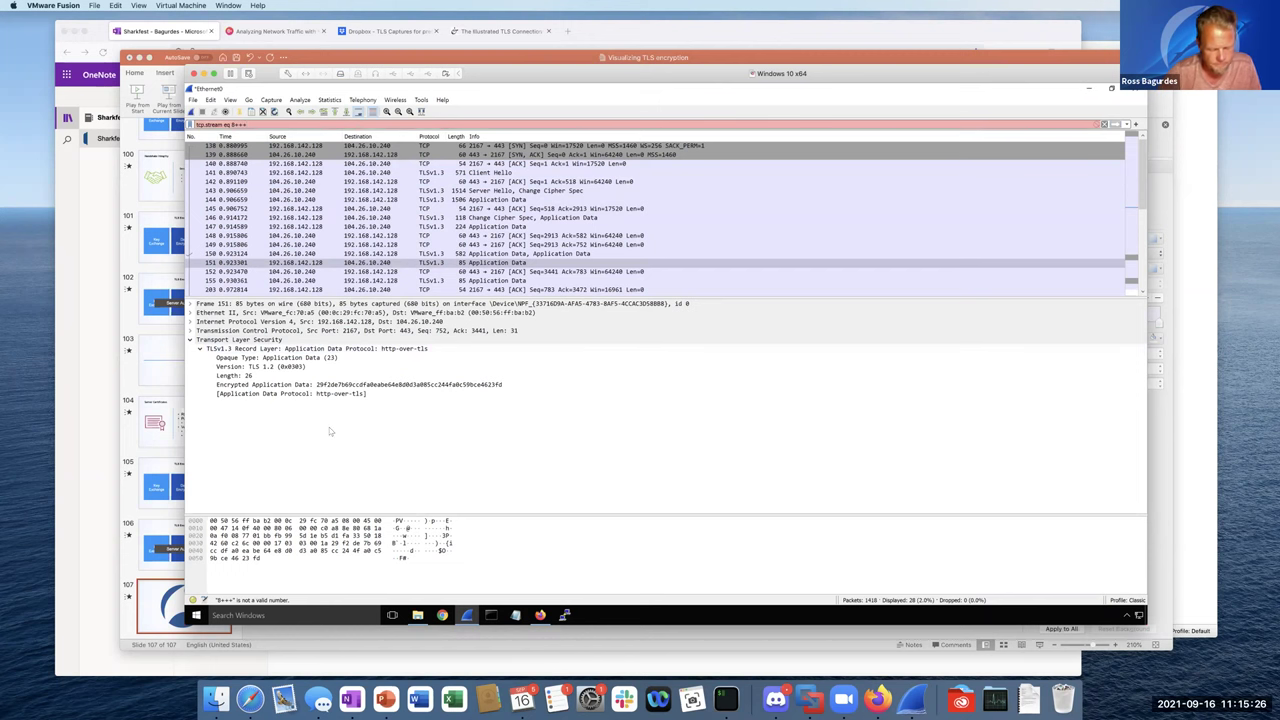
pyautogui.hotkey('ctrl', '+')
pyautogui.hotkey('ctrl', '+')
pyautogui.hotkey('ctrl', '+')
pyautogui.hotkey('ctrl', '+')
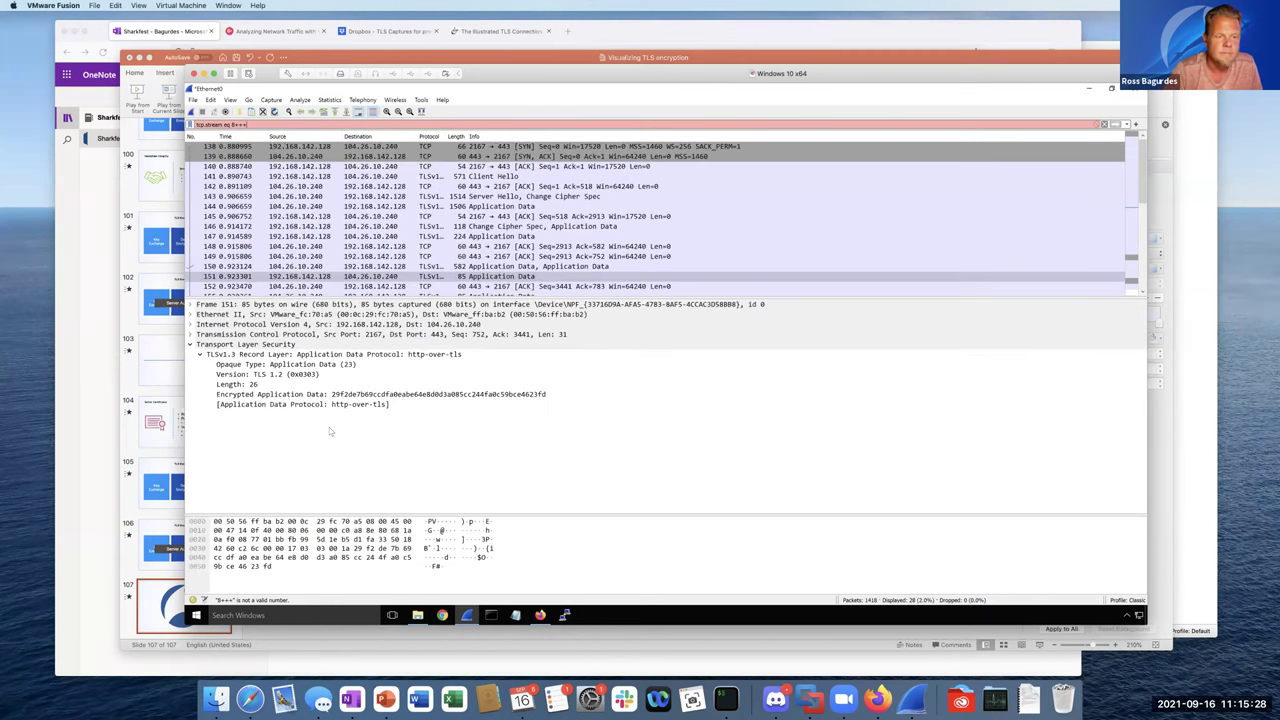
pyautogui.click(340, 419)
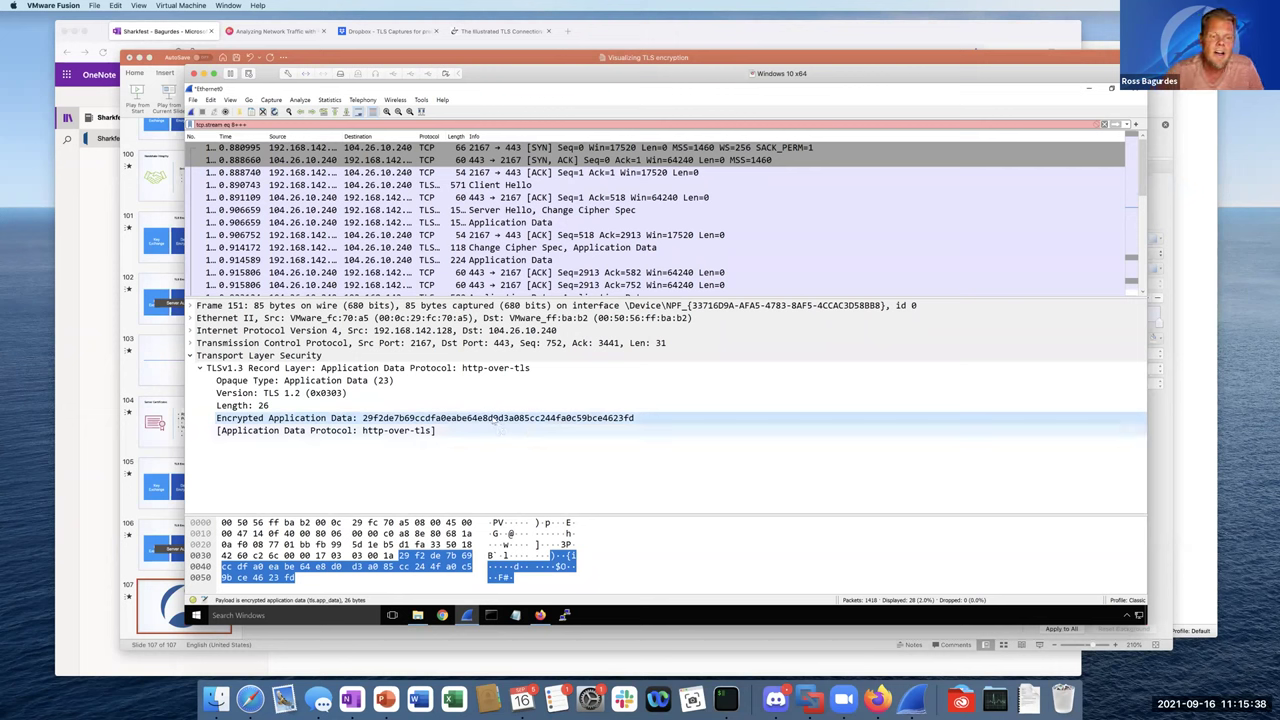
# Set the (Pre)-Master-Secret log filename in the TLS protocol preferences to sslkeylog.log from the SSLKEYLOG folder and apply it.
pyautogui.rightClick(496, 421)
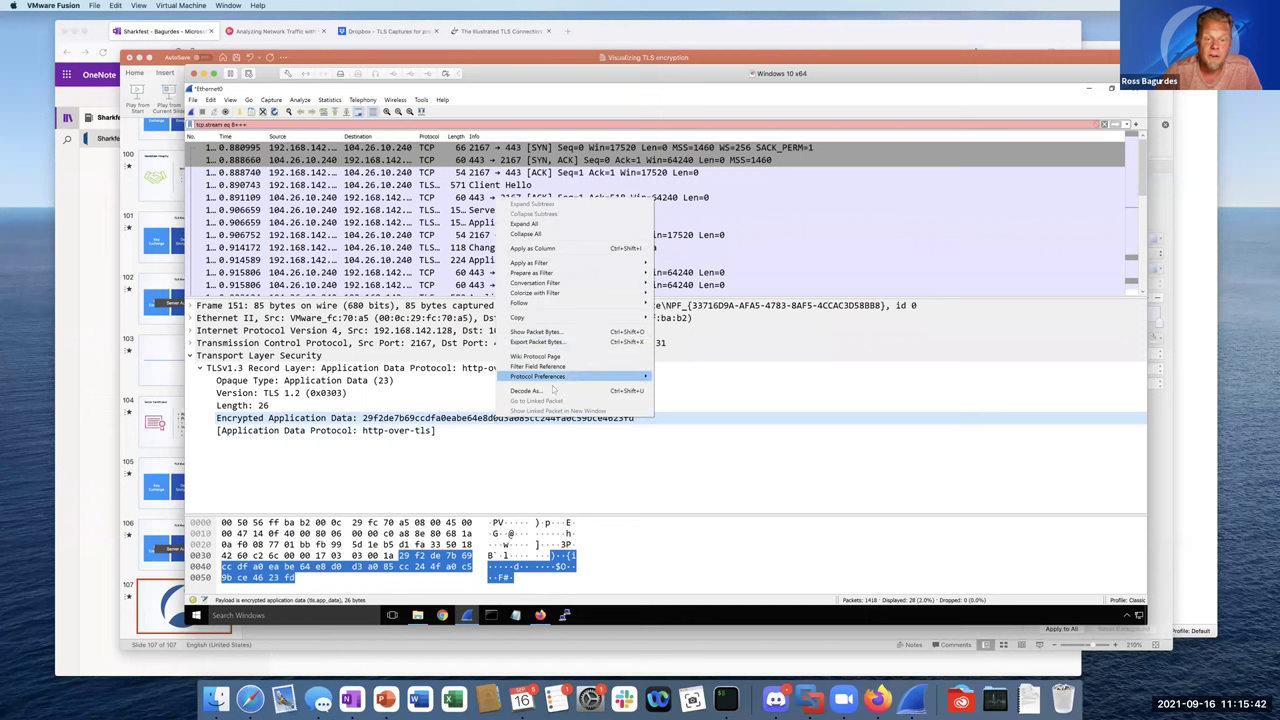
pyautogui.click(468, 368)
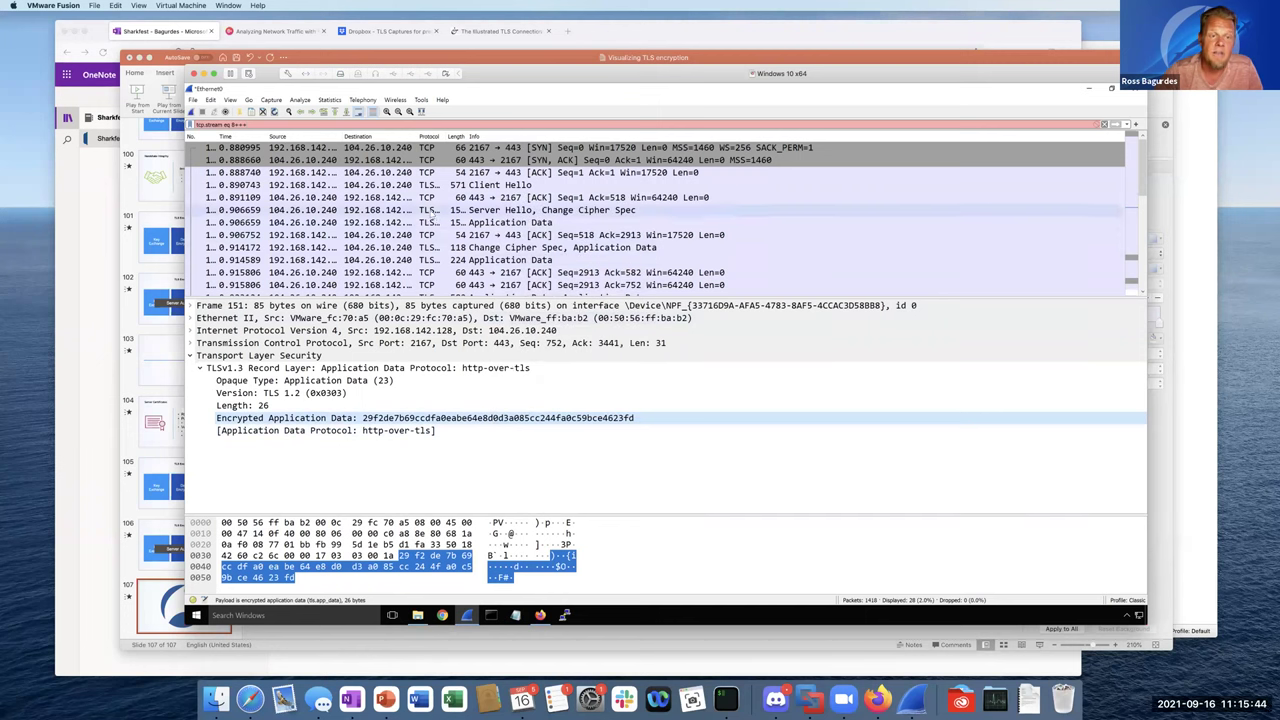
pyautogui.click(431, 211)
pyautogui.rightClick(431, 212)
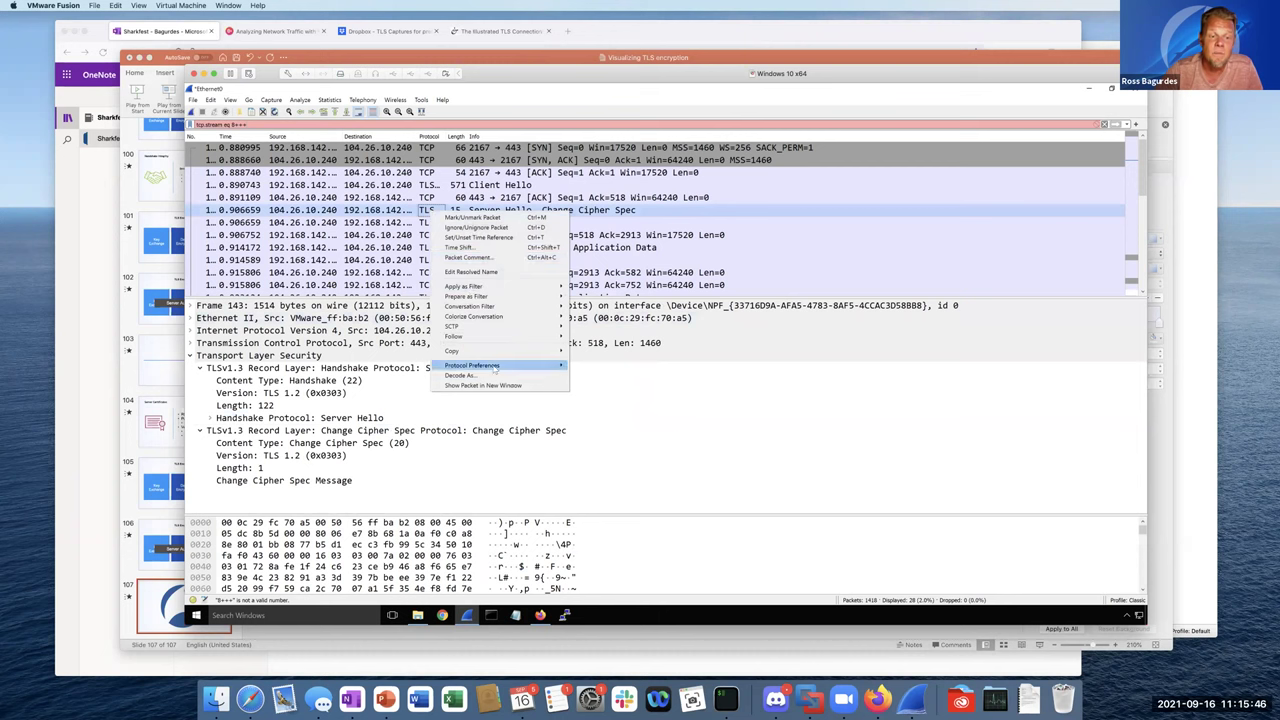
pyautogui.moveTo(494, 368)
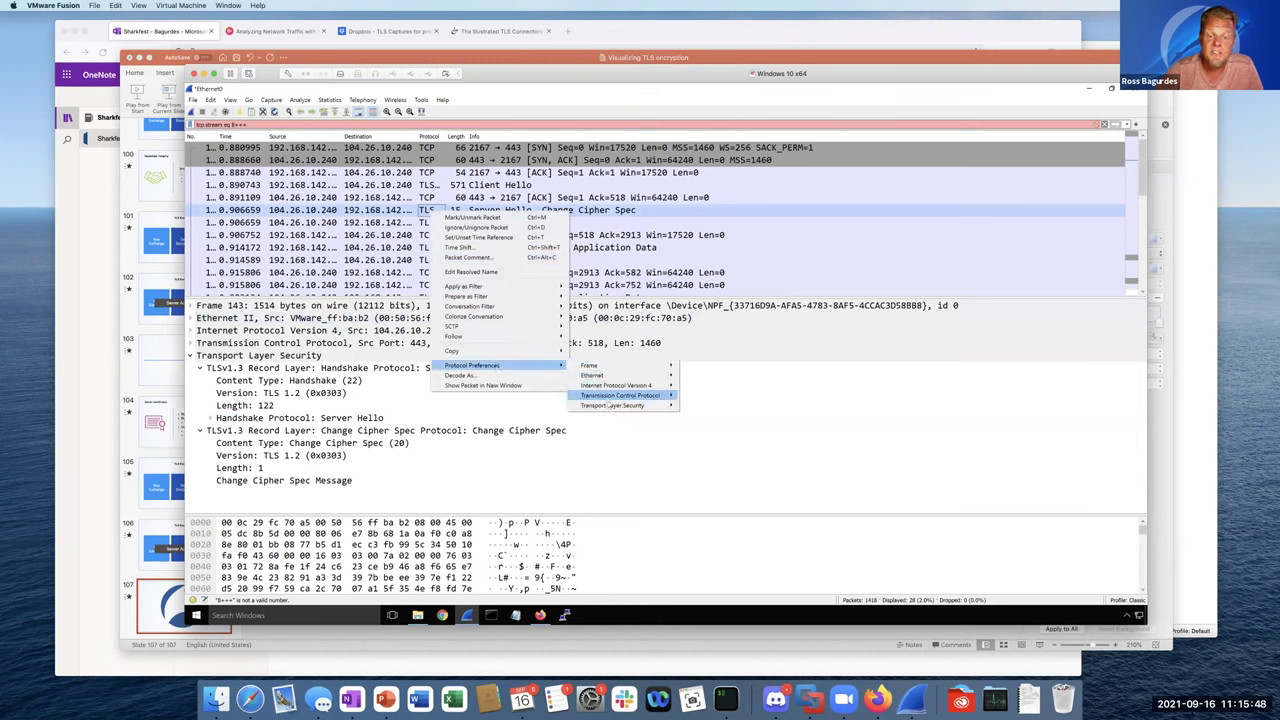
pyautogui.click(683, 404)
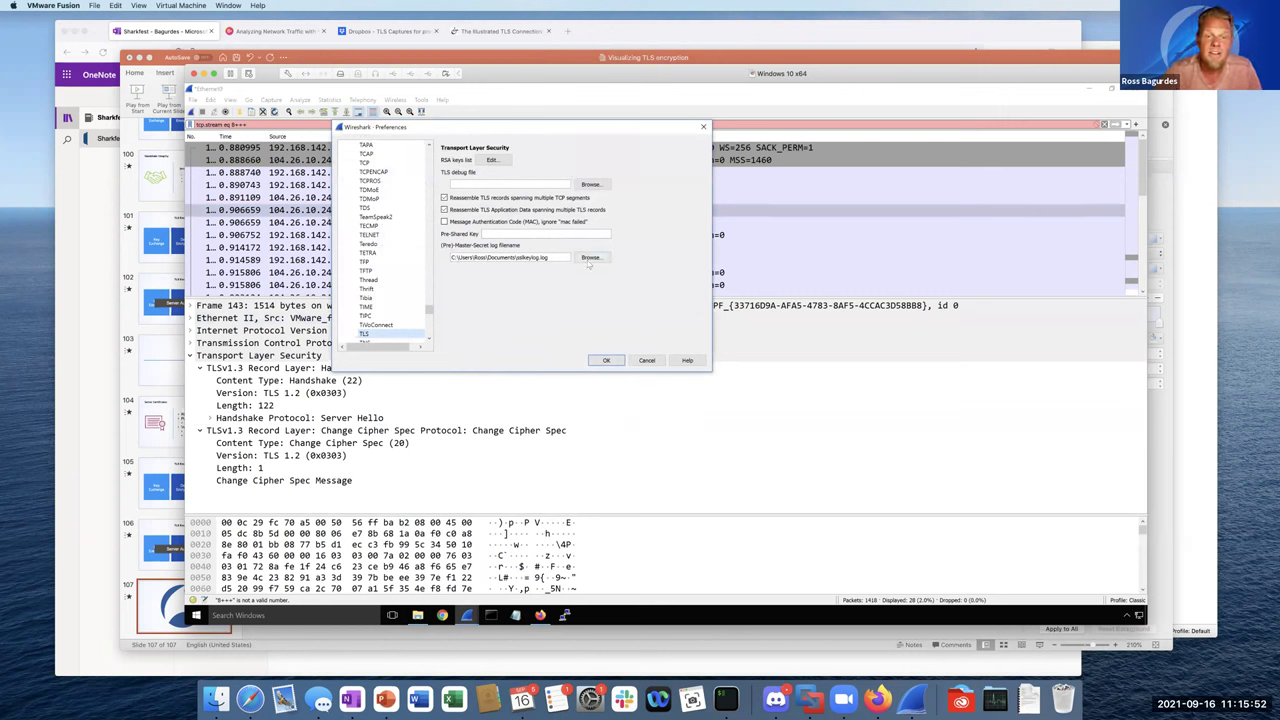
pyautogui.click(590, 258)
pyautogui.doubleClick(492, 213)
pyautogui.click(490, 203)
pyautogui.click(561, 344)
pyautogui.click(606, 360)
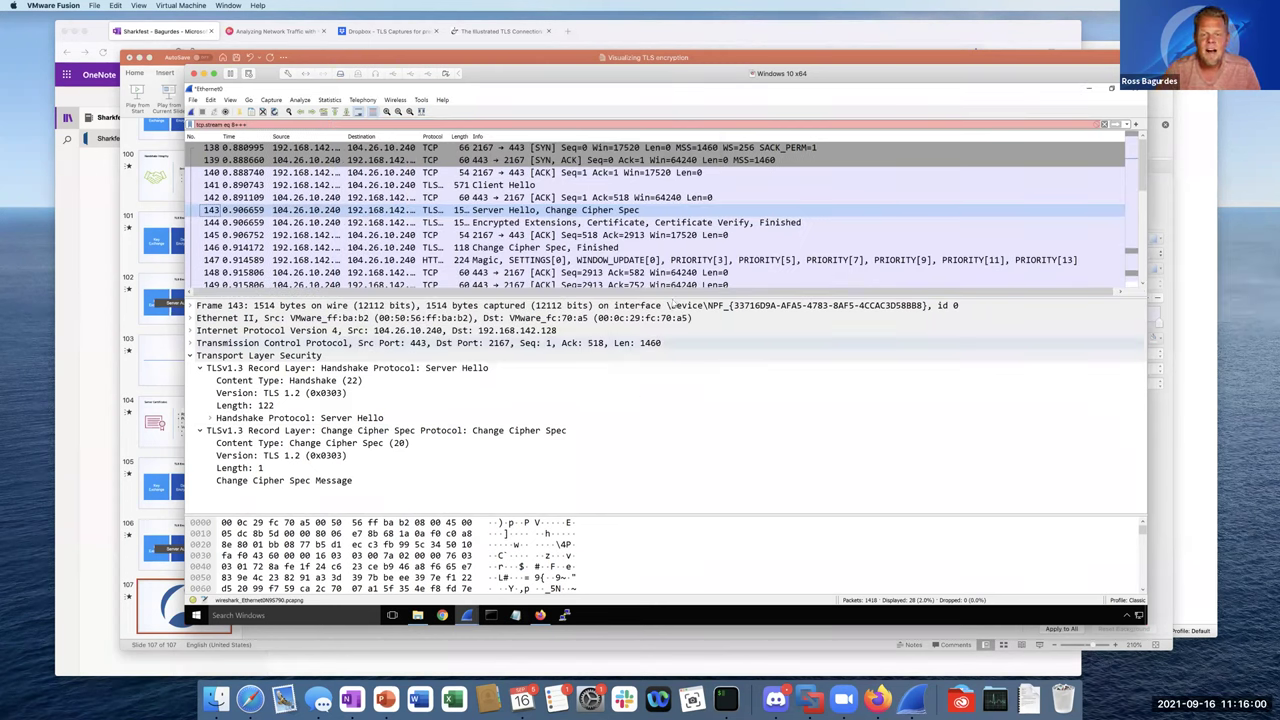
# Enlarge the packet list and examine the stream's decrypted packets, including the Change Cipher Spec, Finished and Encrypted Extensions packets.
pyautogui.moveTo(662, 291); pyautogui.dragTo(662, 344)
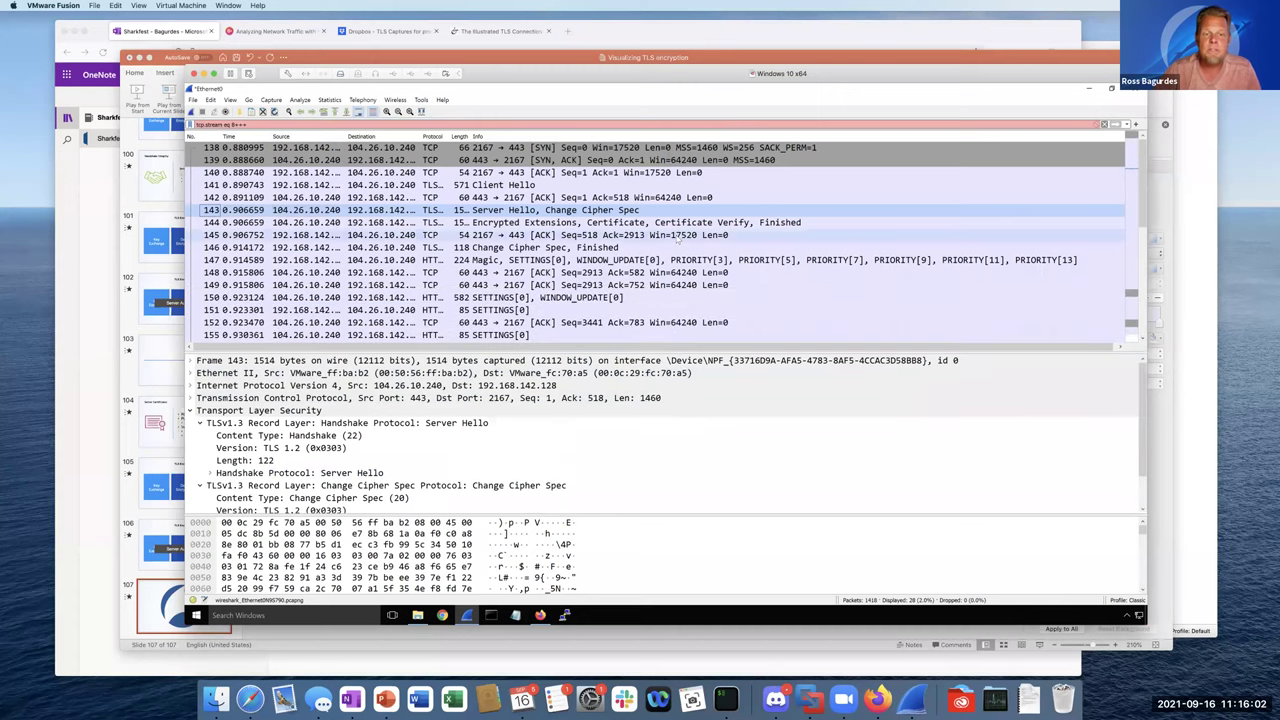
pyautogui.scroll(-1, 660, 240)
pyautogui.scroll(-2, 613, 258)
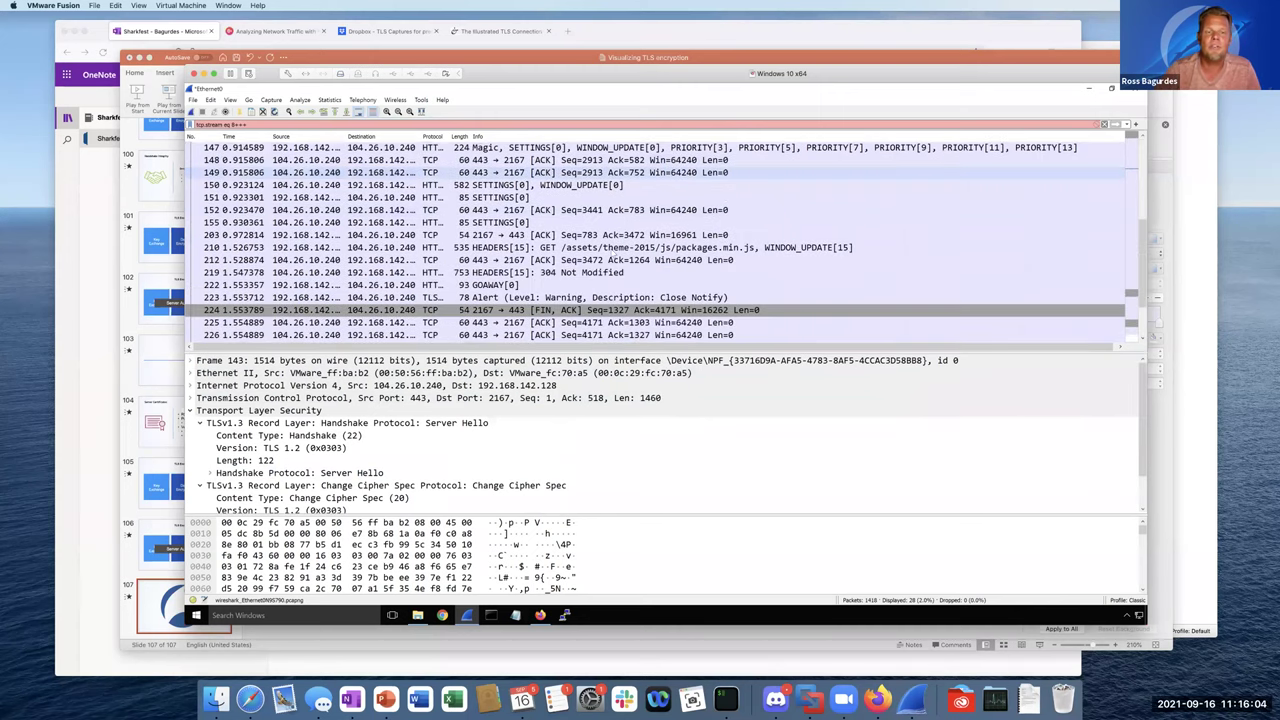
pyautogui.scroll(-1, 612, 258)
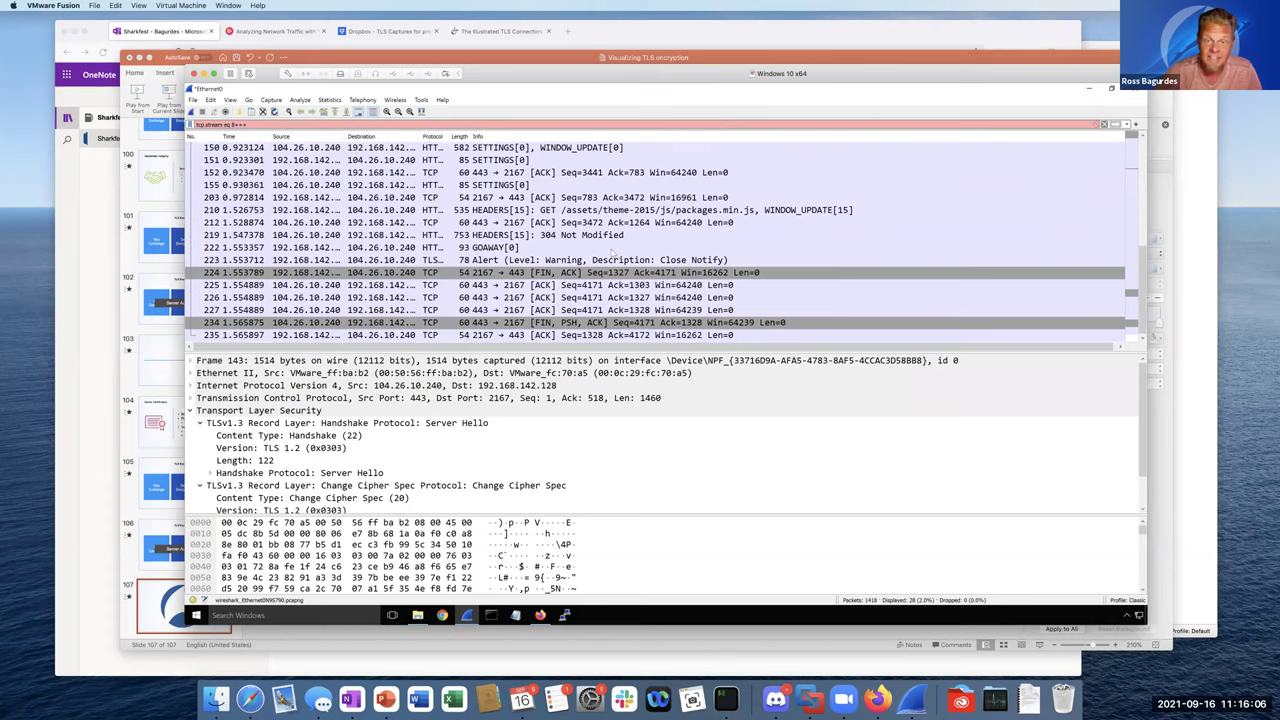
pyautogui.scroll(4, 612, 256)
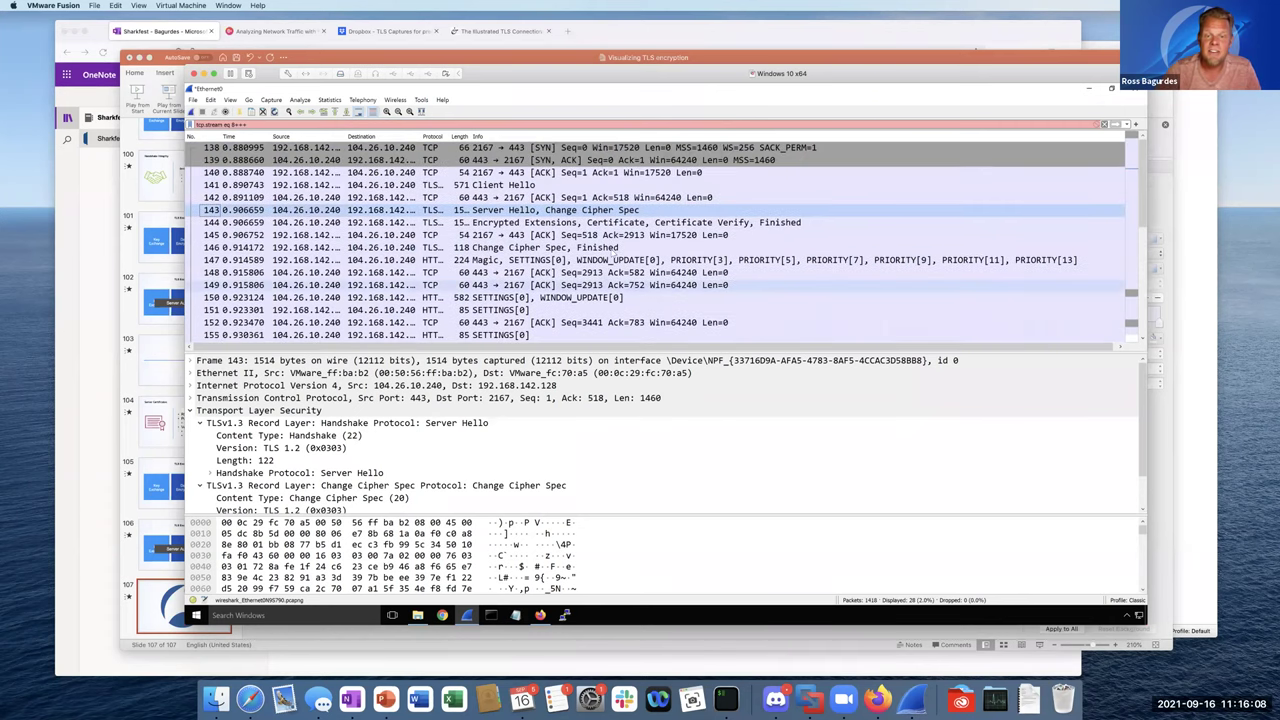
pyautogui.click(581, 247)
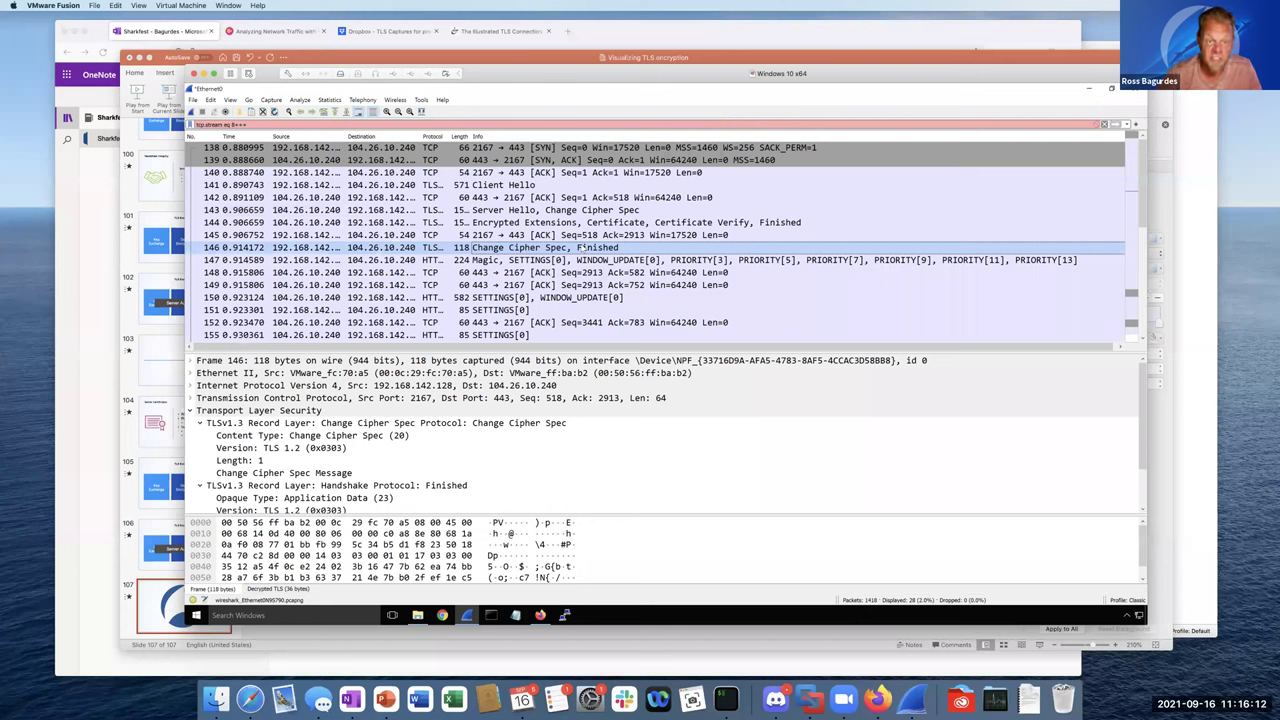
pyautogui.click(602, 223)
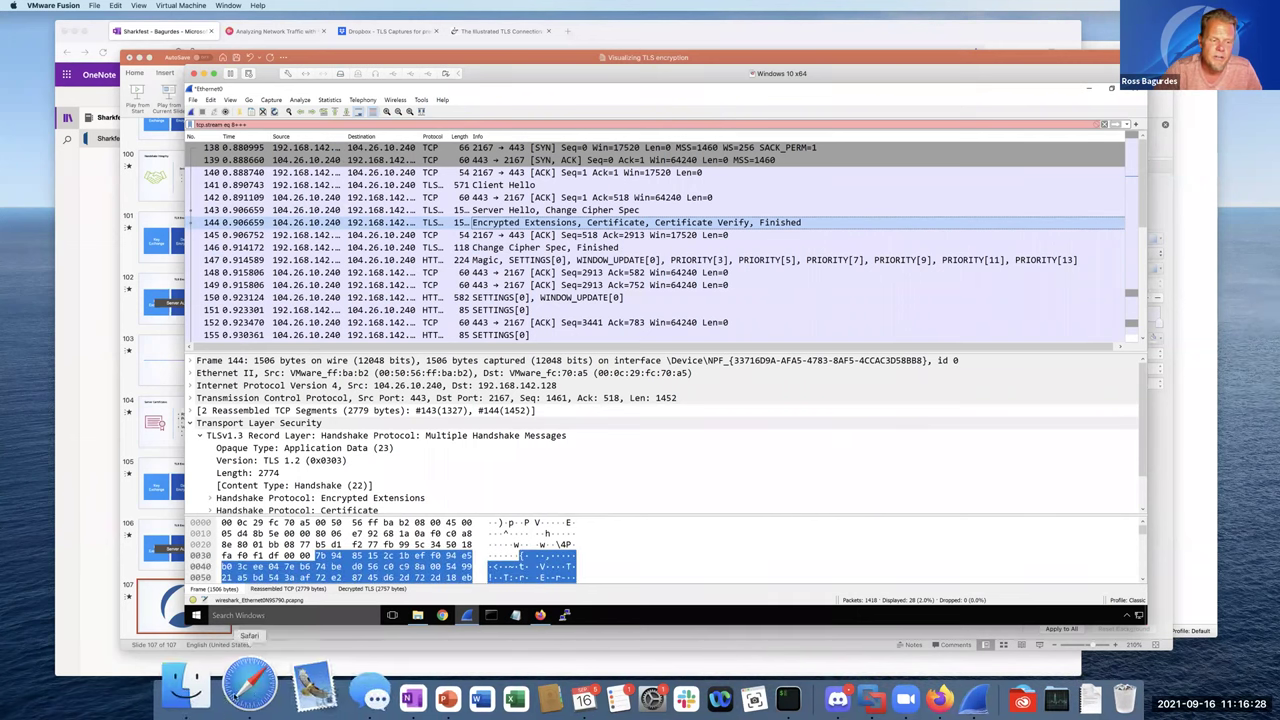
# Switch to iTerm2 and enter export SSLKEYLOGFILE= at the prompt without running it.
pyautogui.click(754, 685)
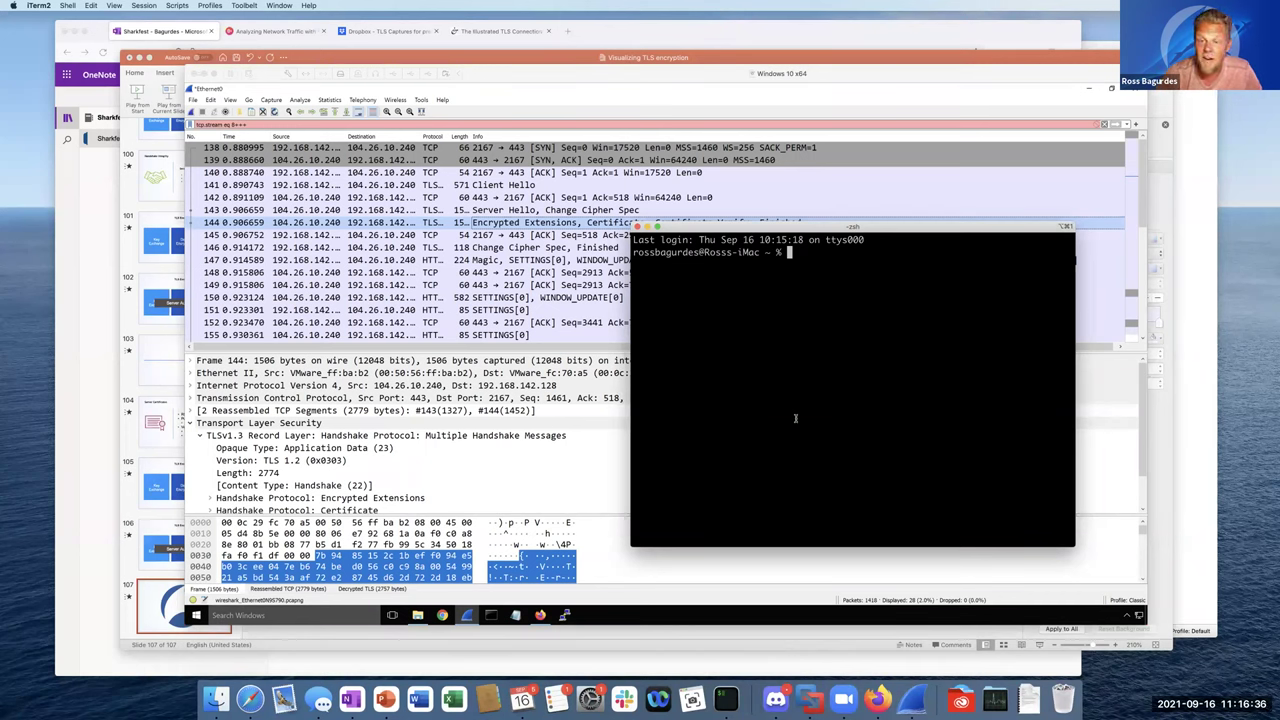
pyautogui.write('export SS')
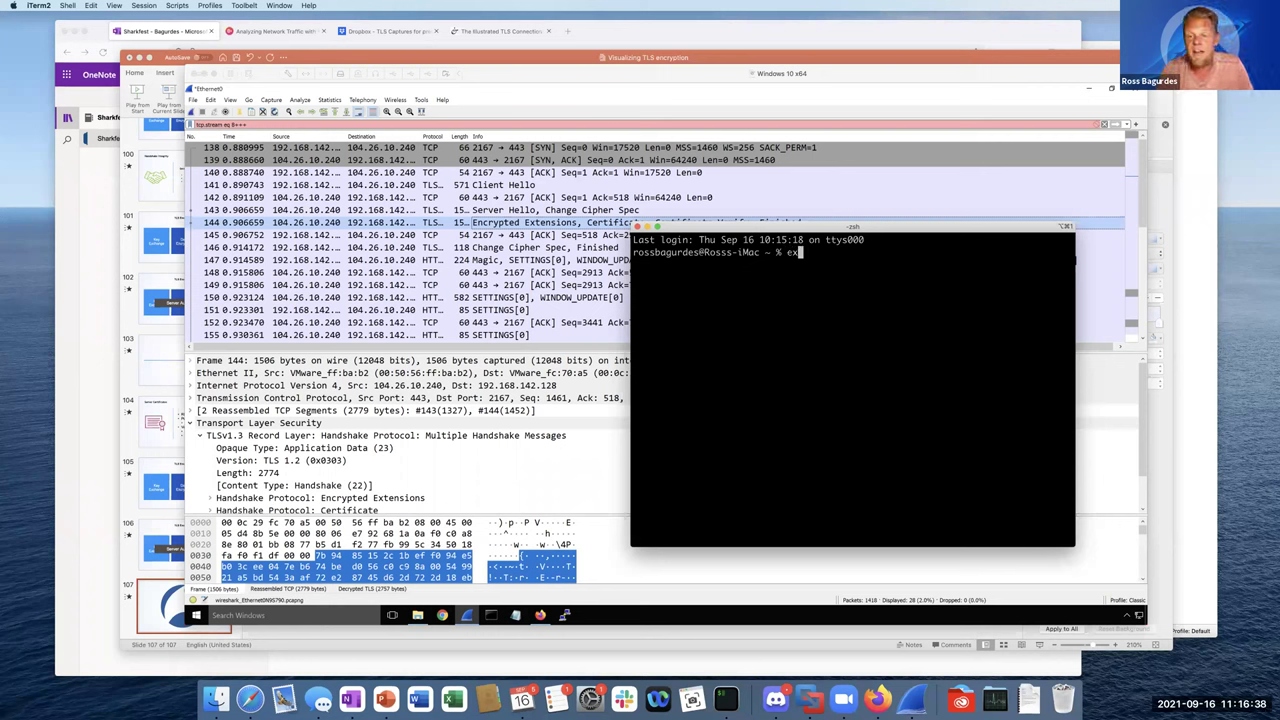
pyautogui.write('LKE')
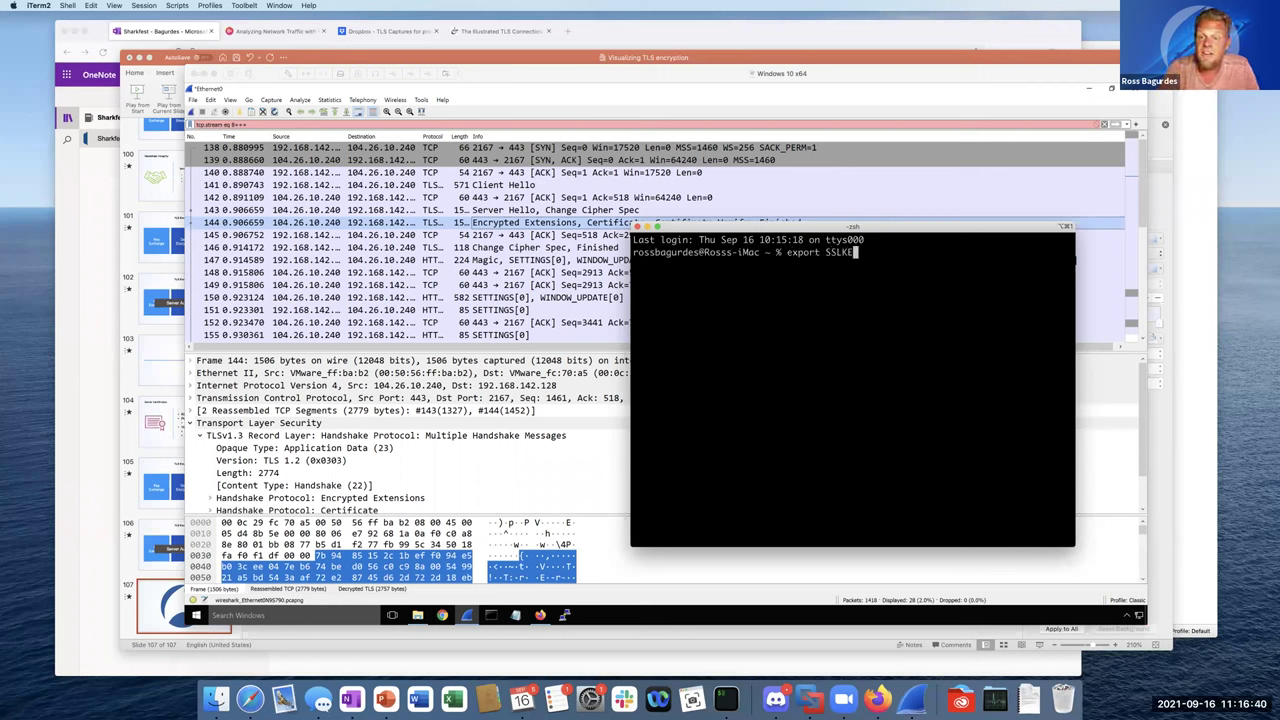
pyautogui.write('YLOGFILE=')
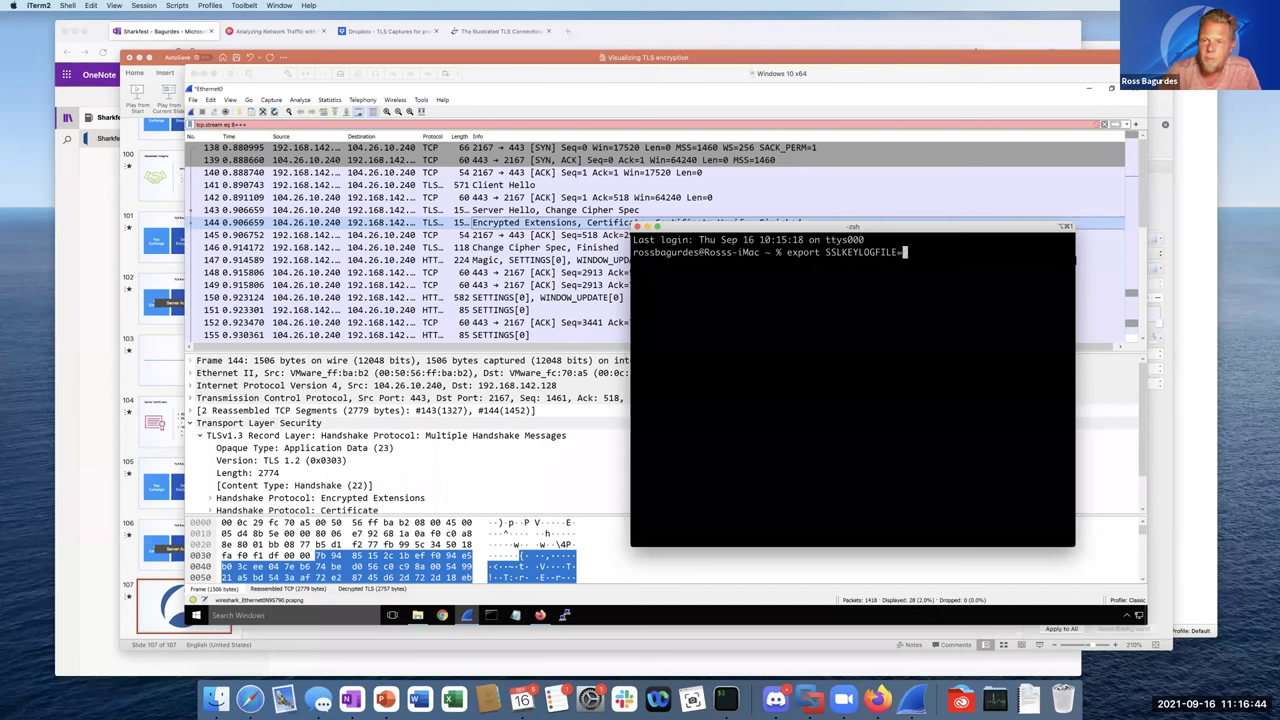
# Insert the path of the SSLKEYLOG folder in Documents from Finder into the terminal's export command.
pyautogui.click(216, 698)
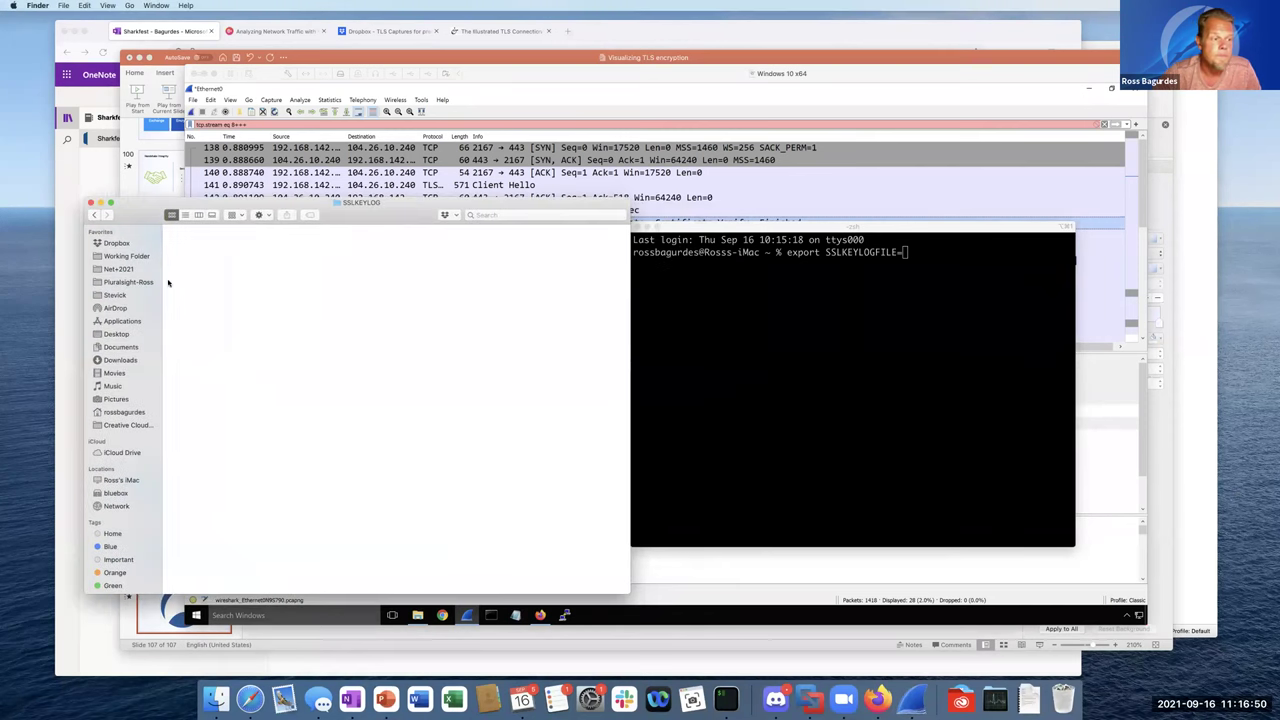
pyautogui.click(122, 347)
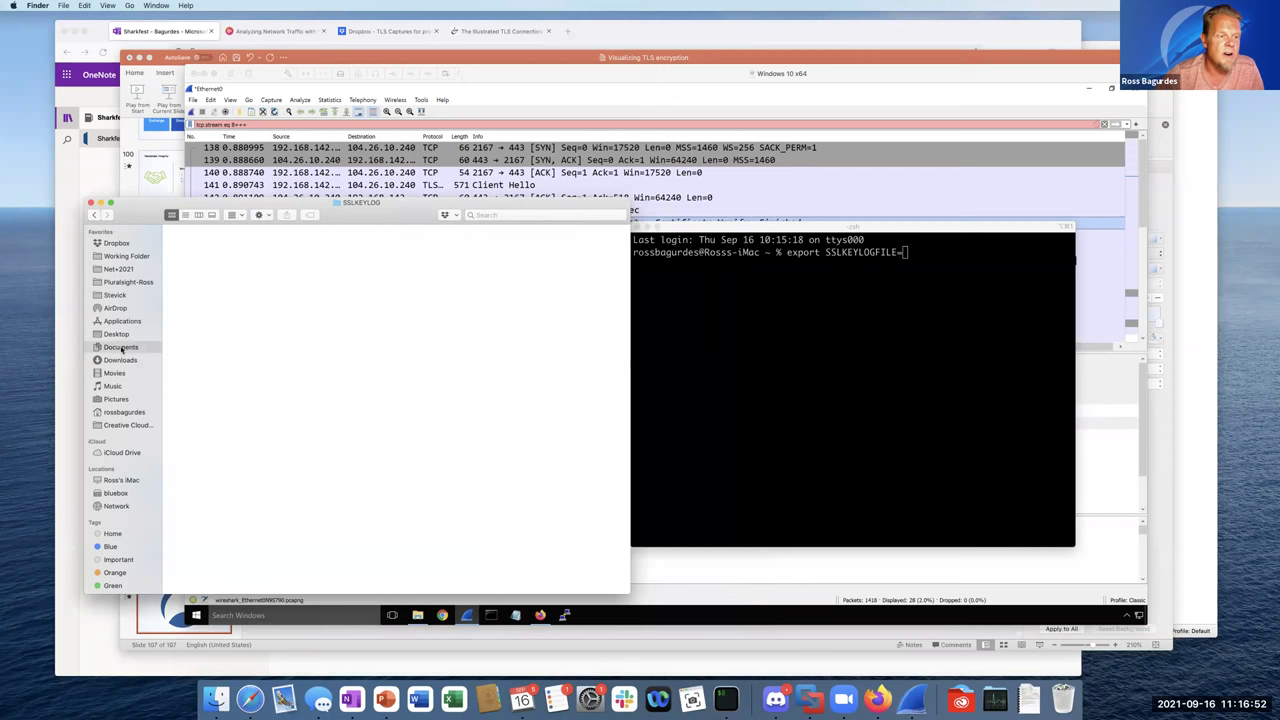
pyautogui.moveTo(194, 314); pyautogui.dragTo(796, 357)
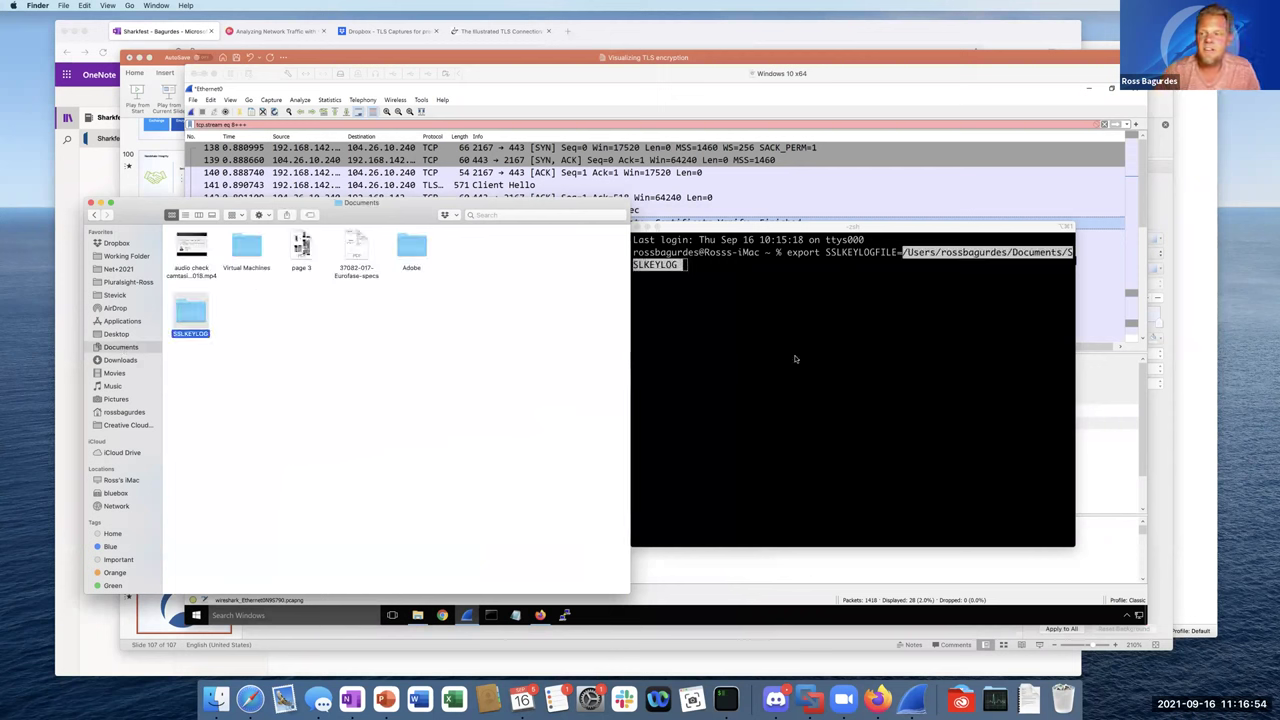
# Complete the export command's path with /sslkeylog.log directly after the SSLKEYLOG folder name and run it in the terminal.
pyautogui.click(796, 357)
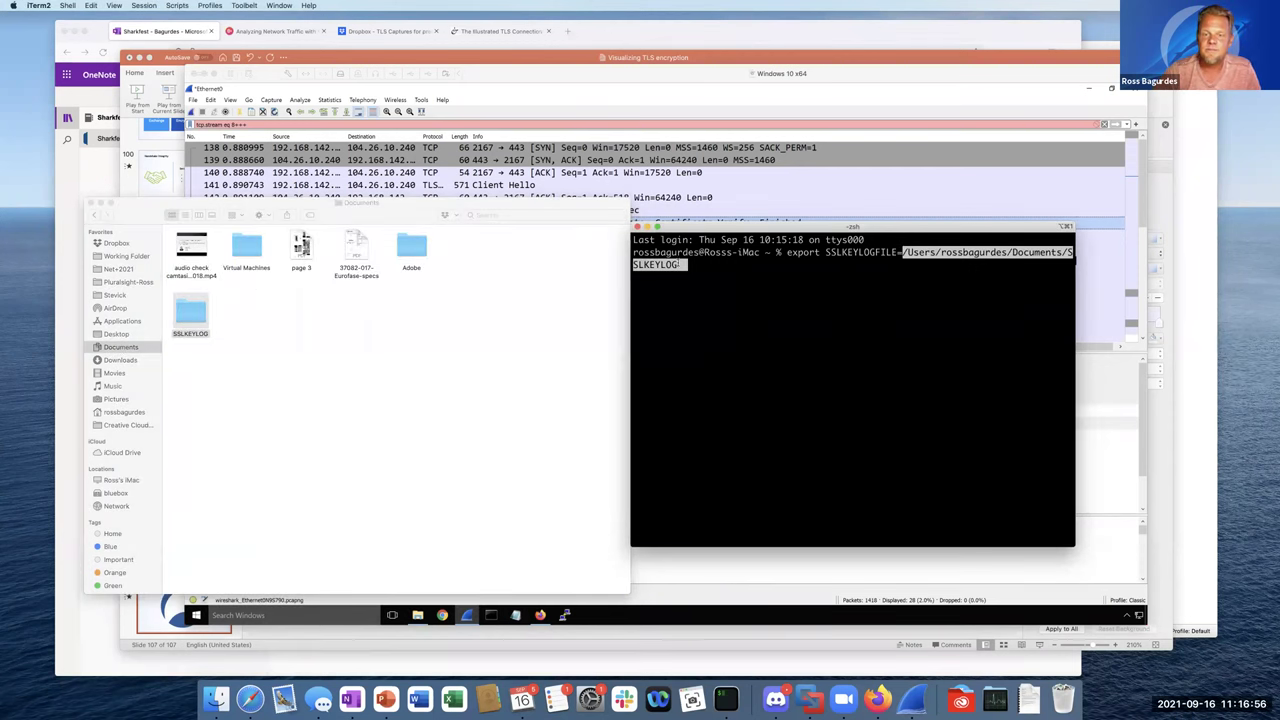
pyautogui.click(731, 285)
pyautogui.press('BackSpace')
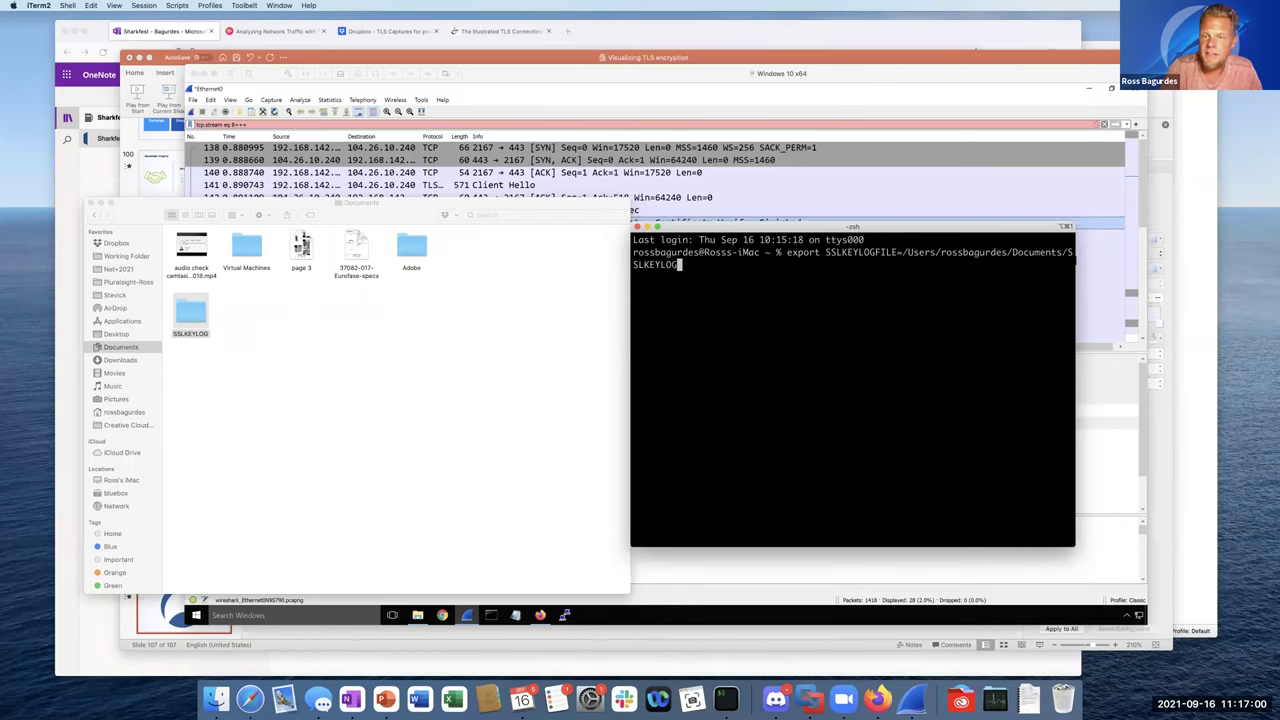
pyautogui.write('/sslkeylog.log')
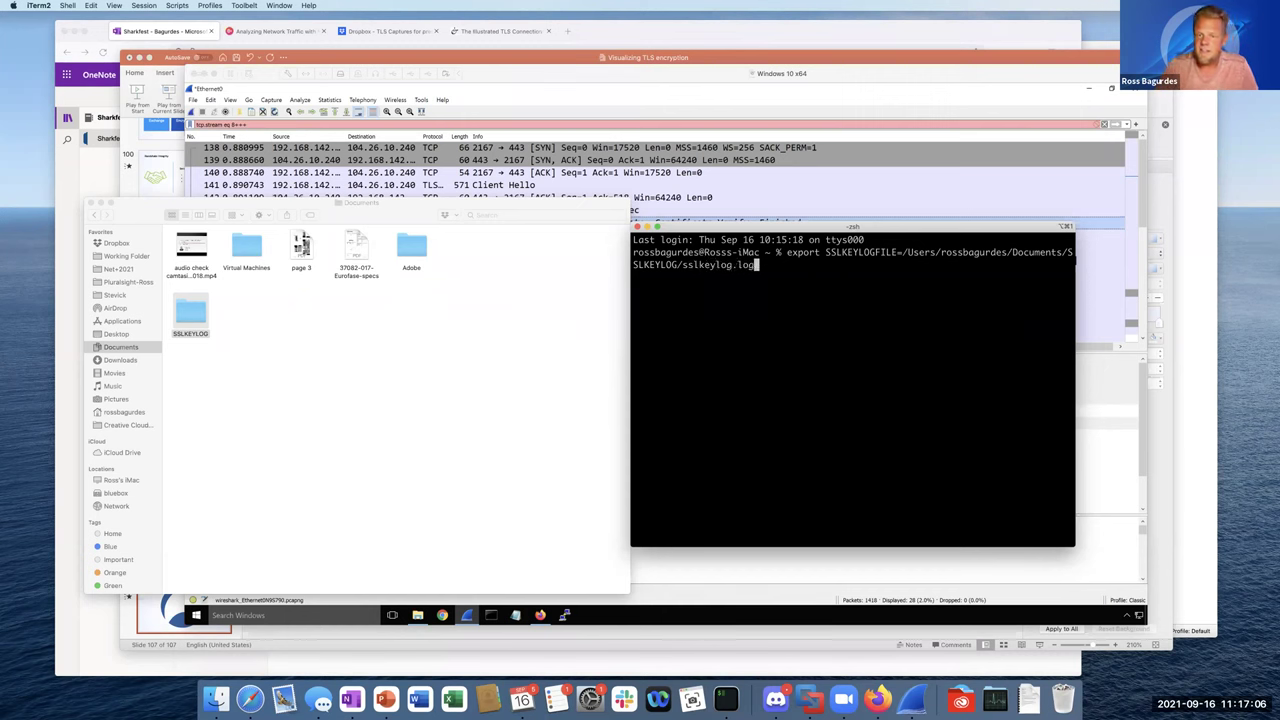
pyautogui.press('Return')
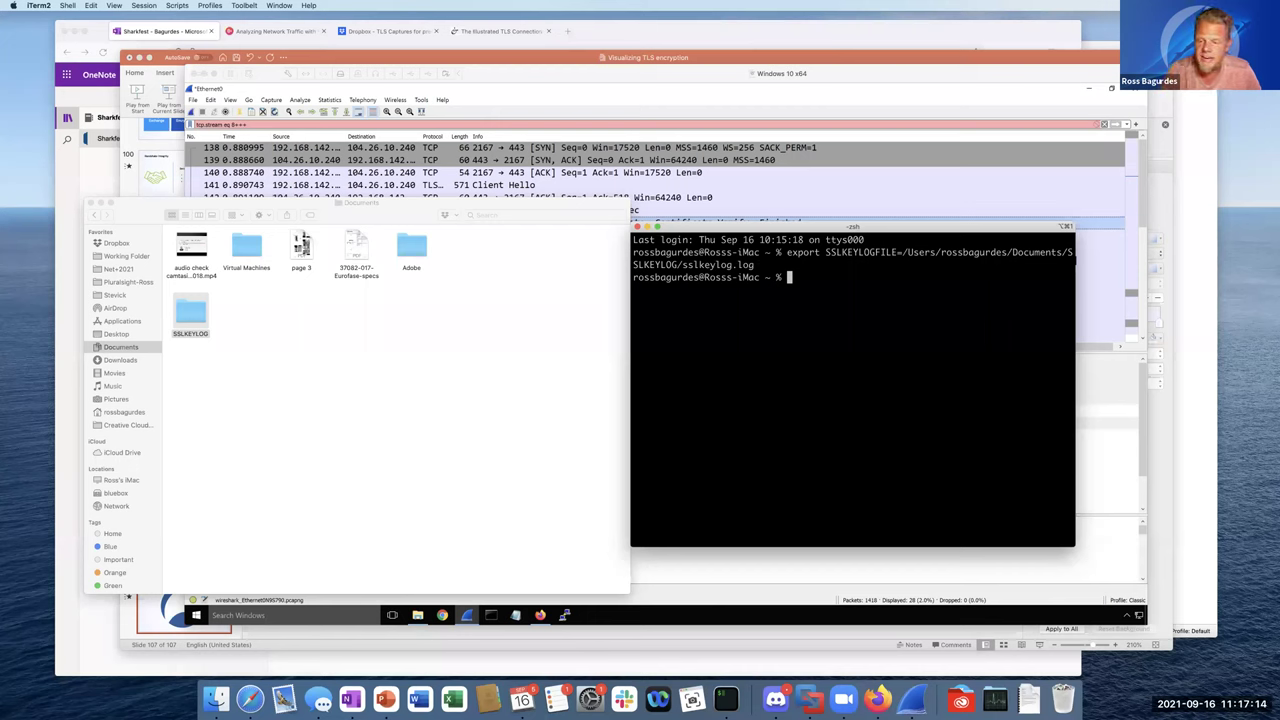
# Quit Firefox, closing all its tabs, and relaunch it from the terminal with open -a firefox.
pyautogui.rightClick(878, 690)
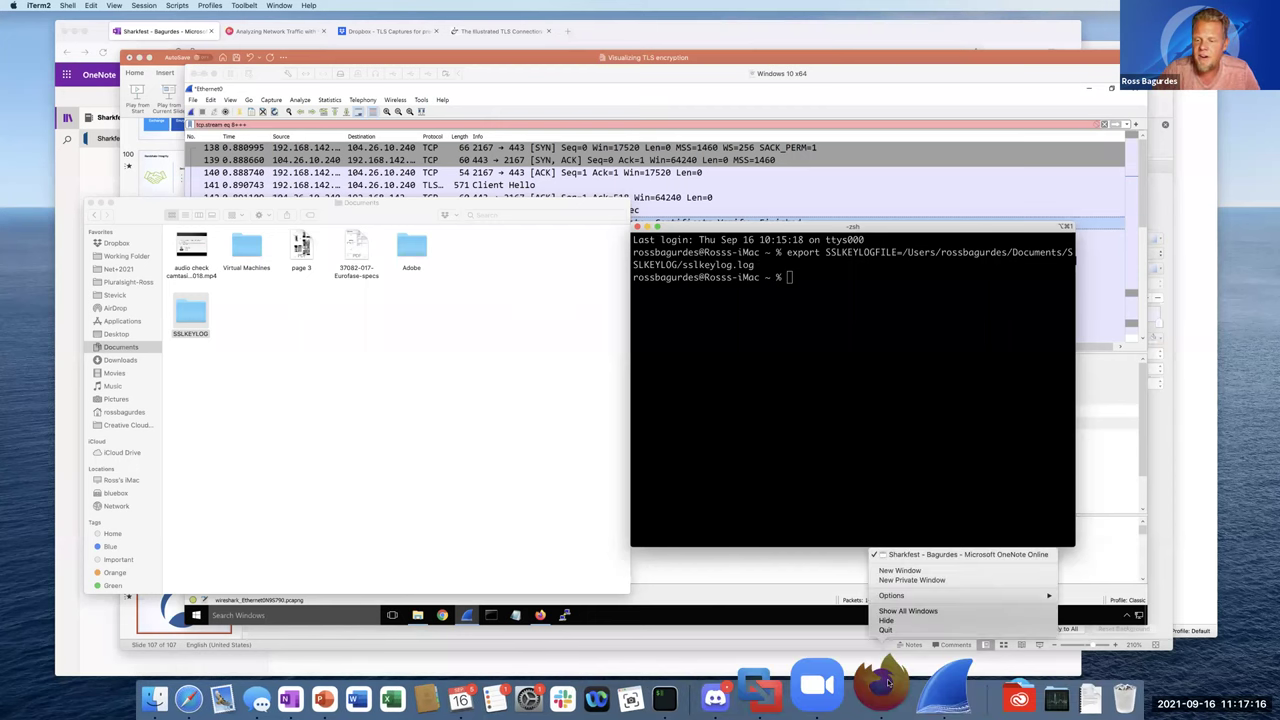
pyautogui.click(885, 630)
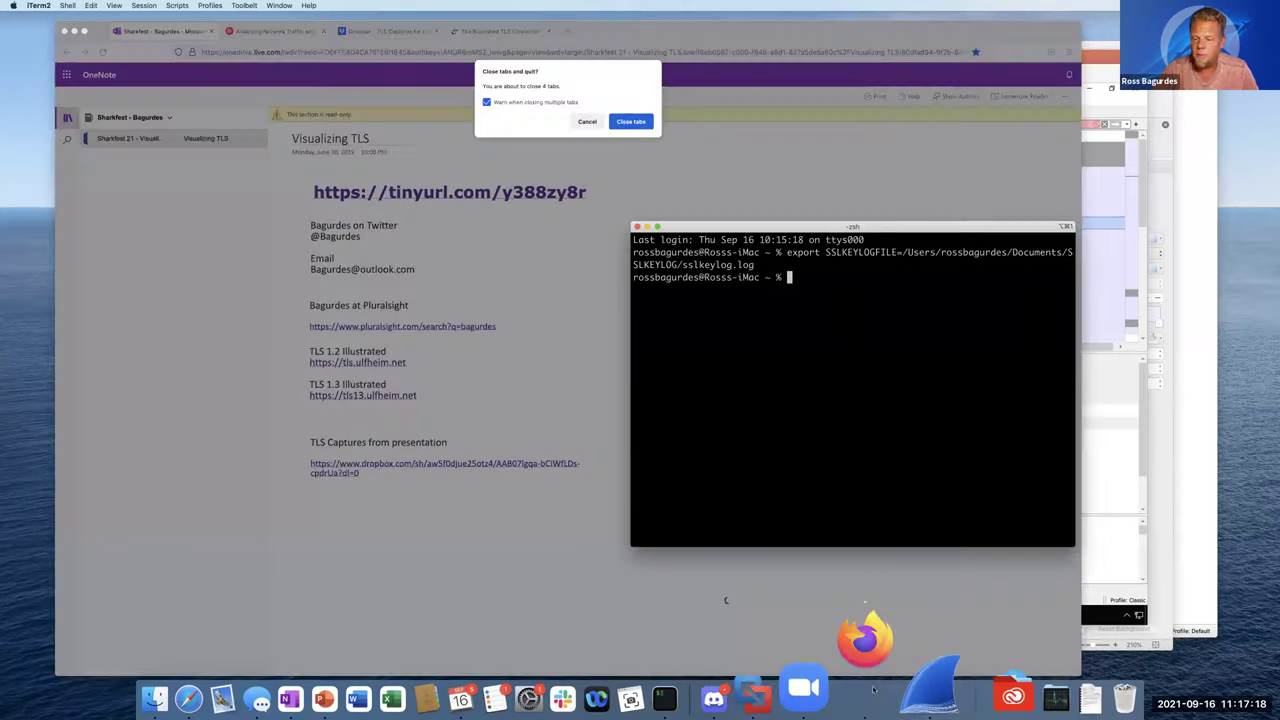
pyautogui.click(629, 124)
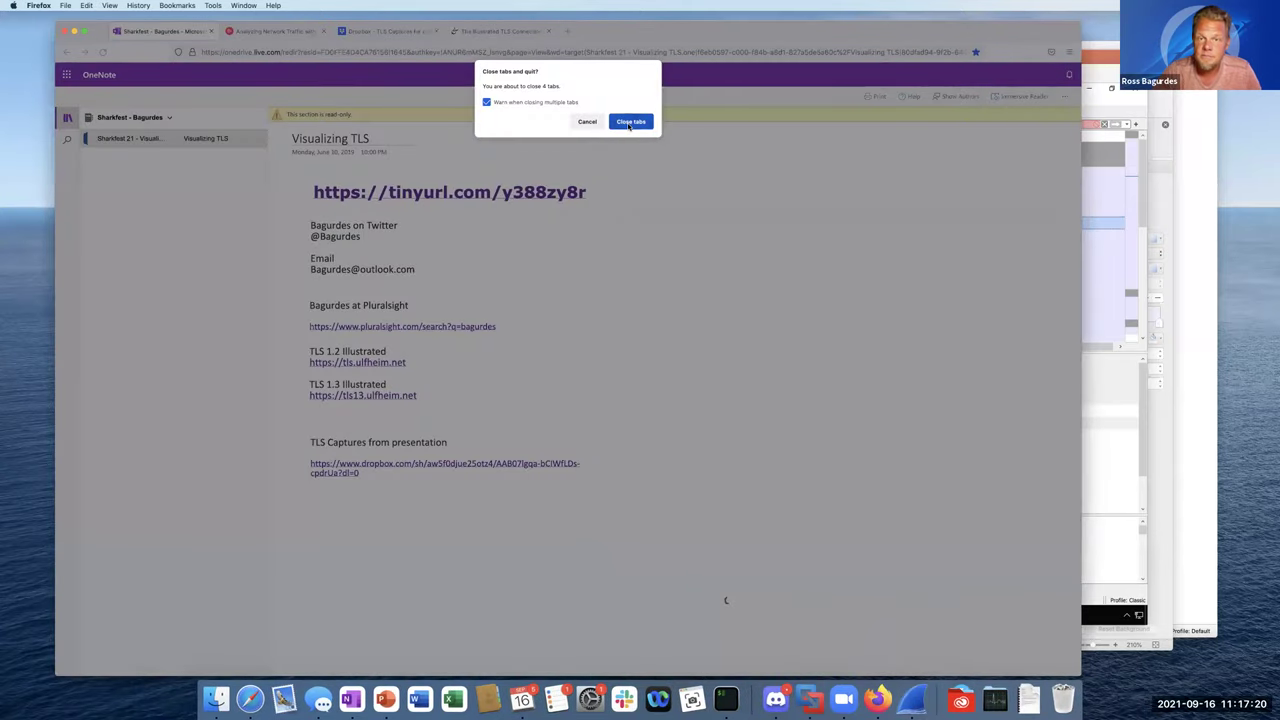
pyautogui.click(617, 122)
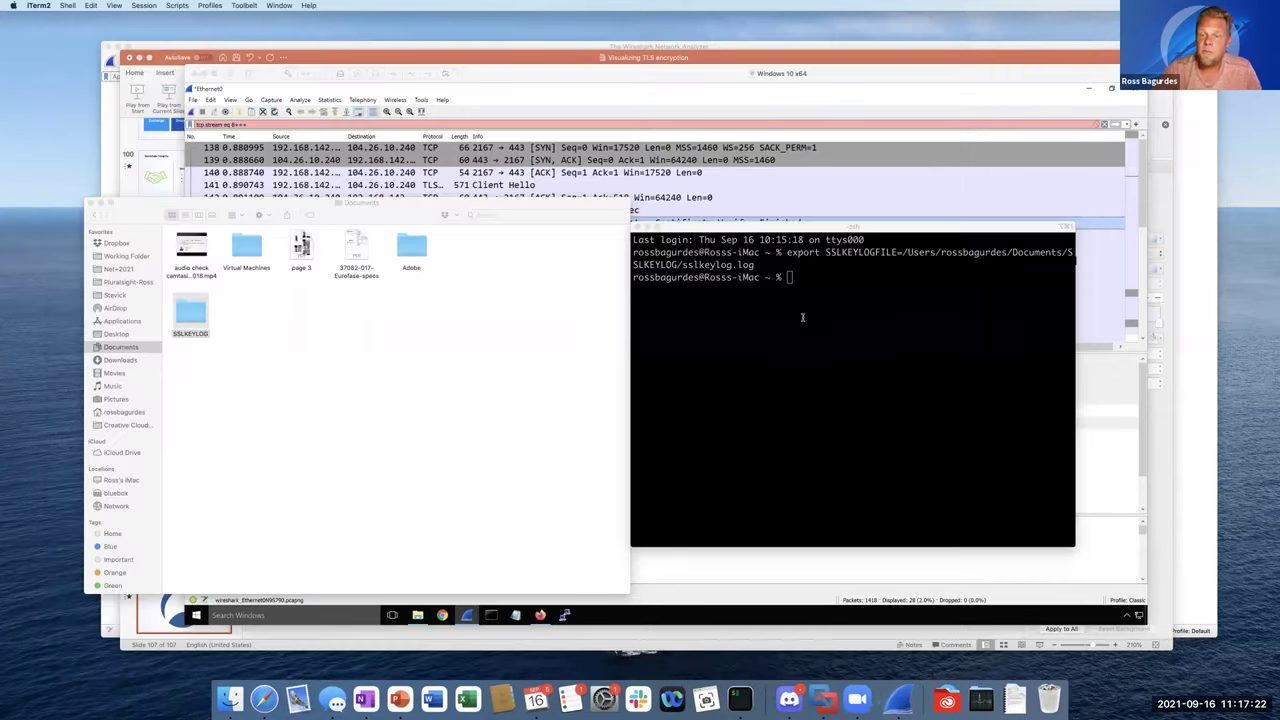
pyautogui.write('open -a firefox')
pyautogui.press('Return')
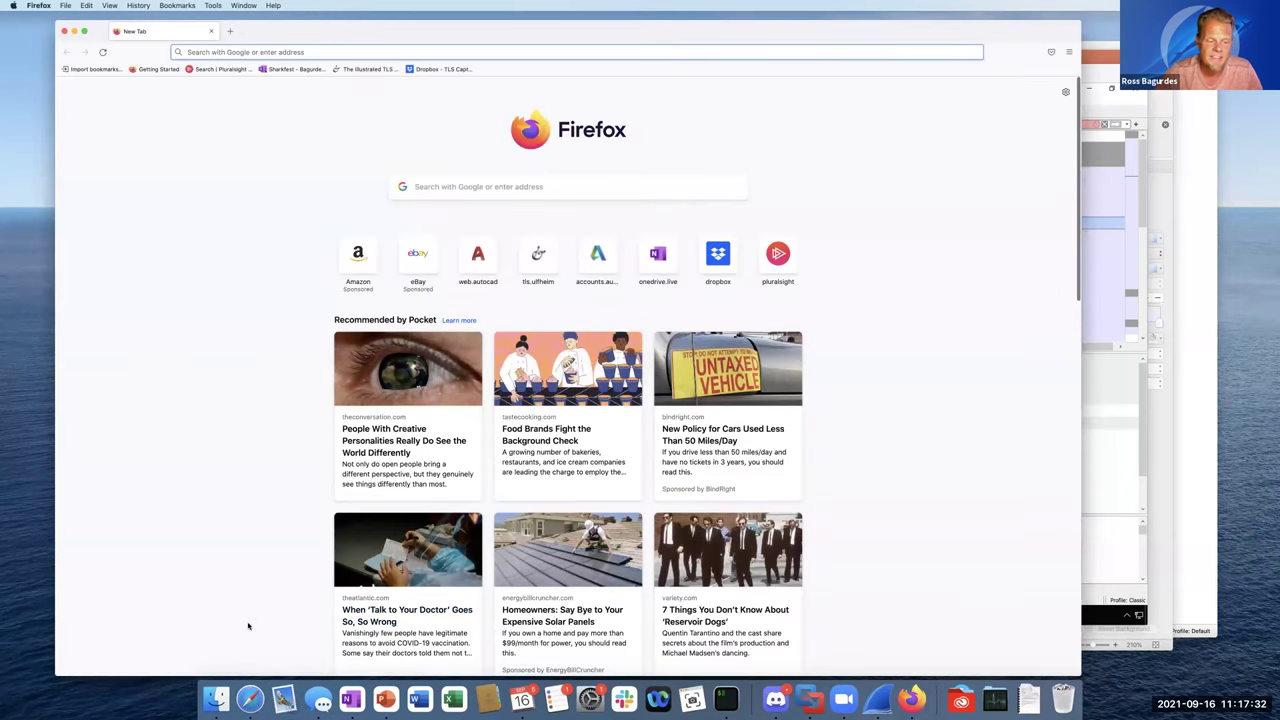
# Switch to Finder and check the SSLKEYLOG folder in Documents for the sslkeylog.log file.
pyautogui.click(215, 697)
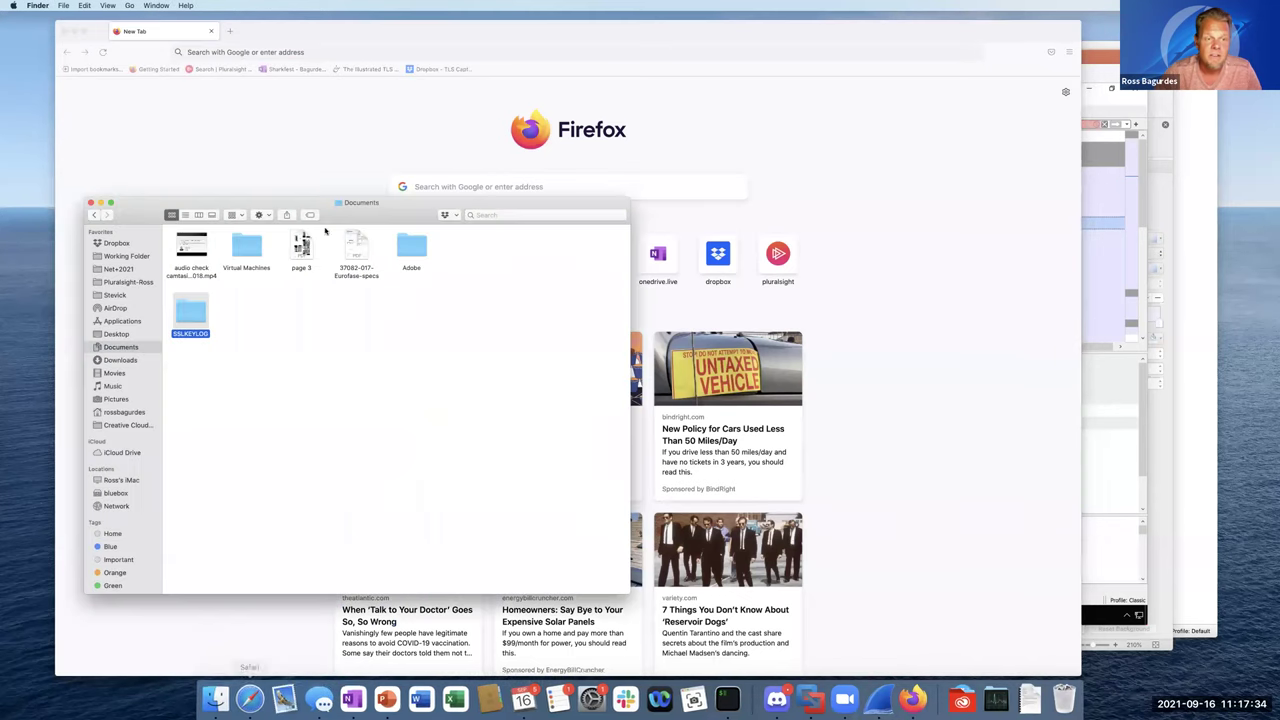
pyautogui.moveTo(395, 200); pyautogui.dragTo(940, 131)
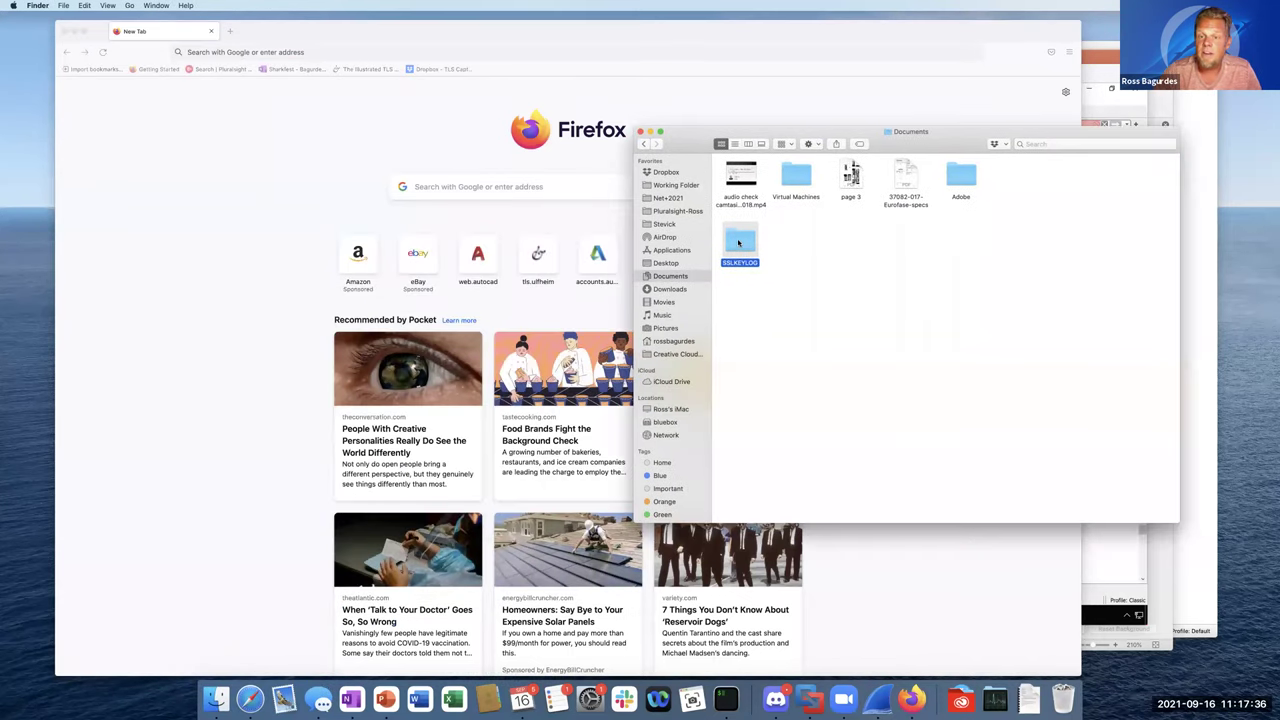
pyautogui.doubleClick(738, 242)
pyautogui.click(741, 178)
pyautogui.moveTo(907, 139); pyautogui.dragTo(930, 140)
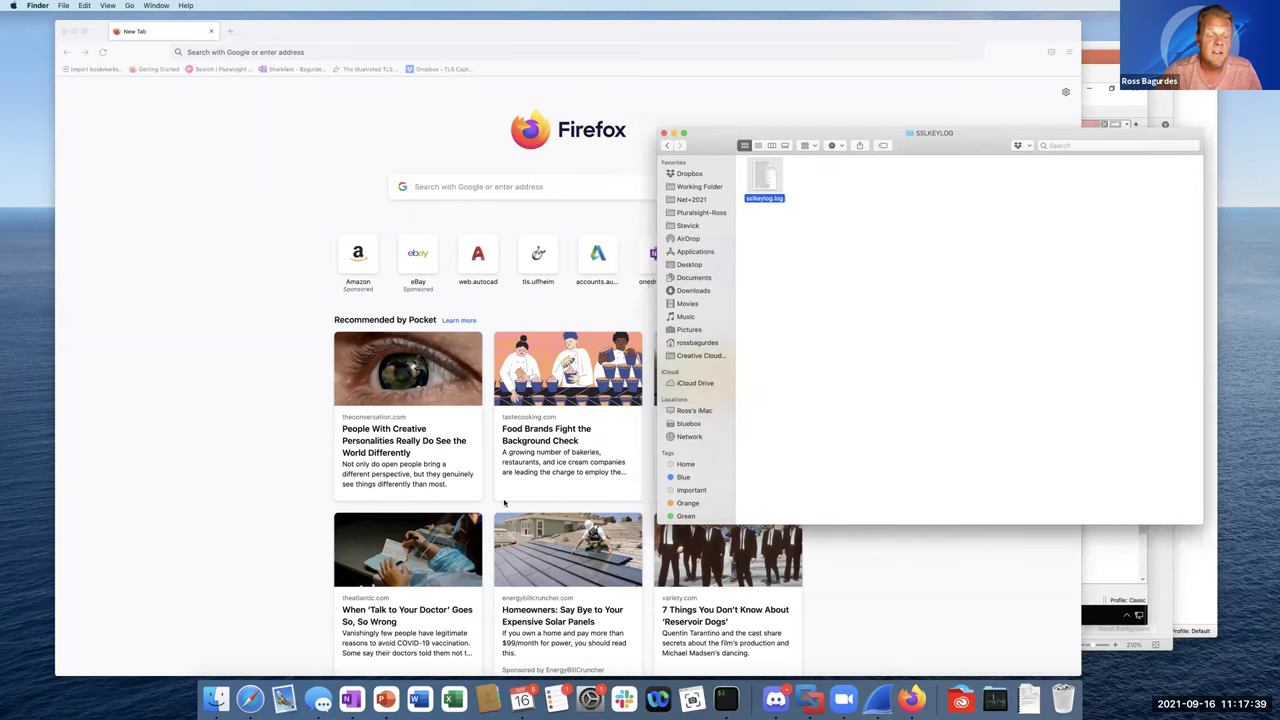
# Switch to Wireshark and start a live capture on the Wi-Fi: en1 interface.
pyautogui.click(874, 699)
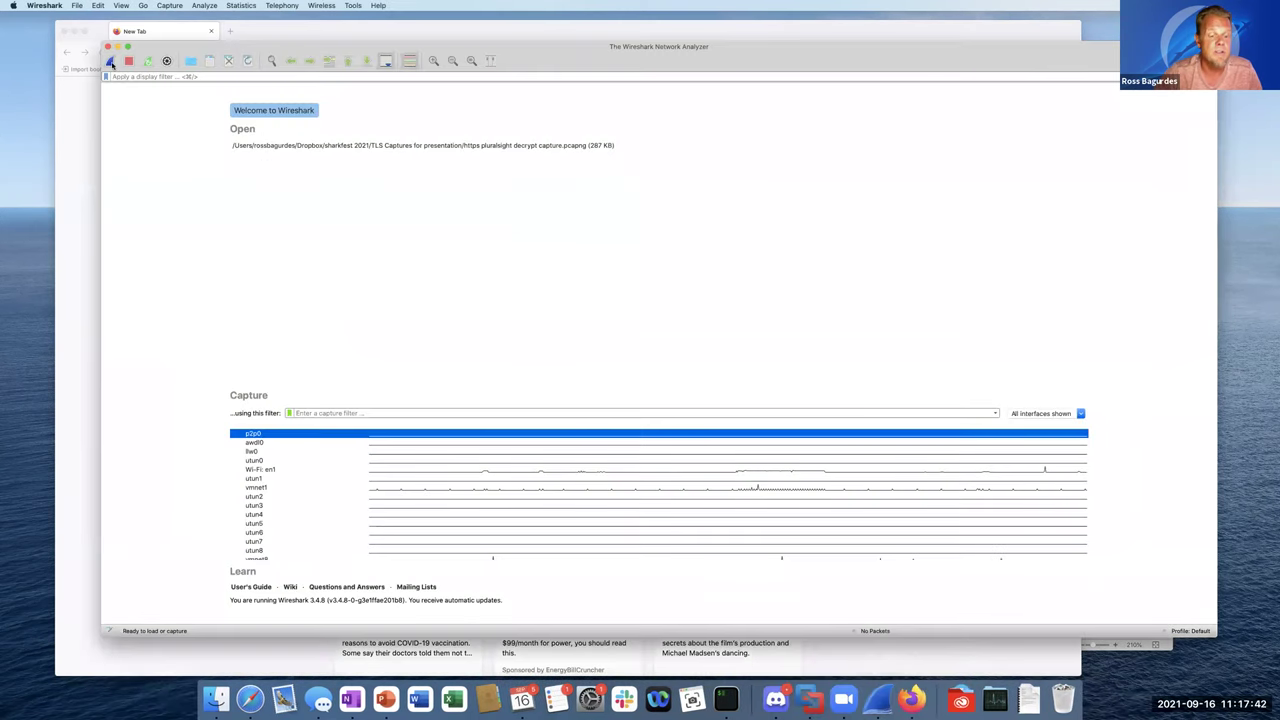
pyautogui.scroll(-3, 276, 512)
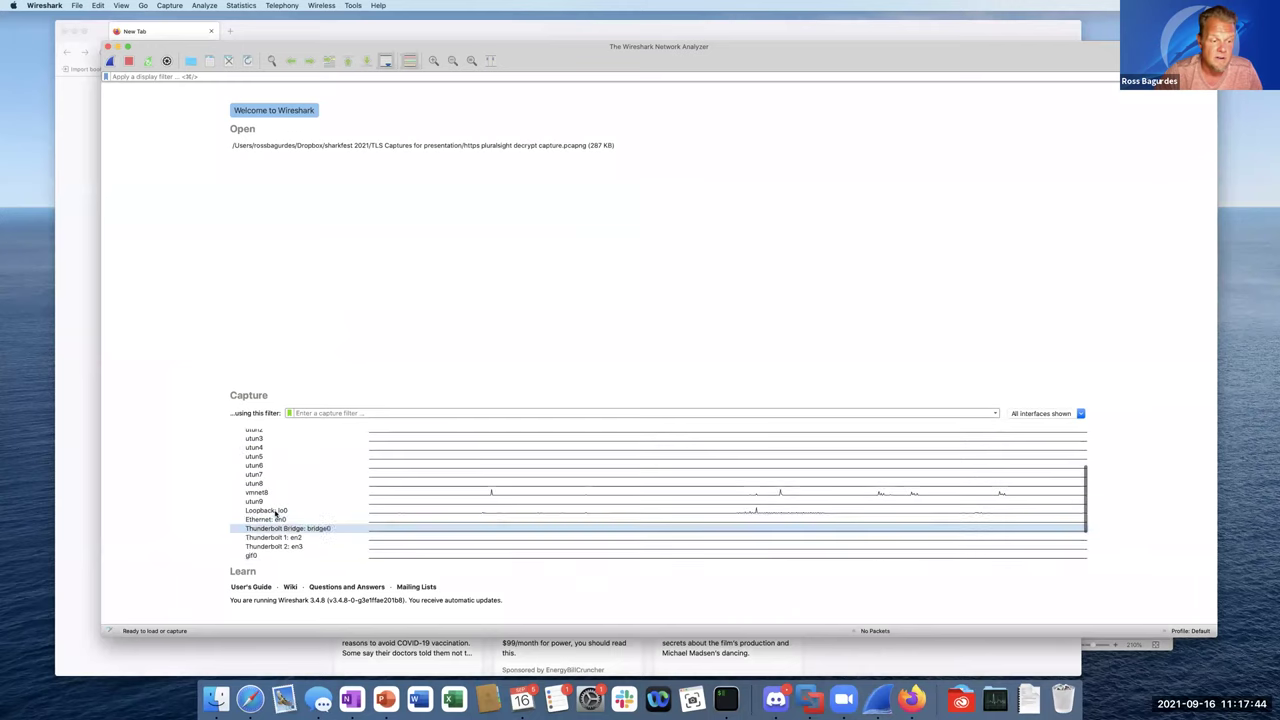
pyautogui.scroll(-3, 280, 510)
pyautogui.scroll(5, 290, 502)
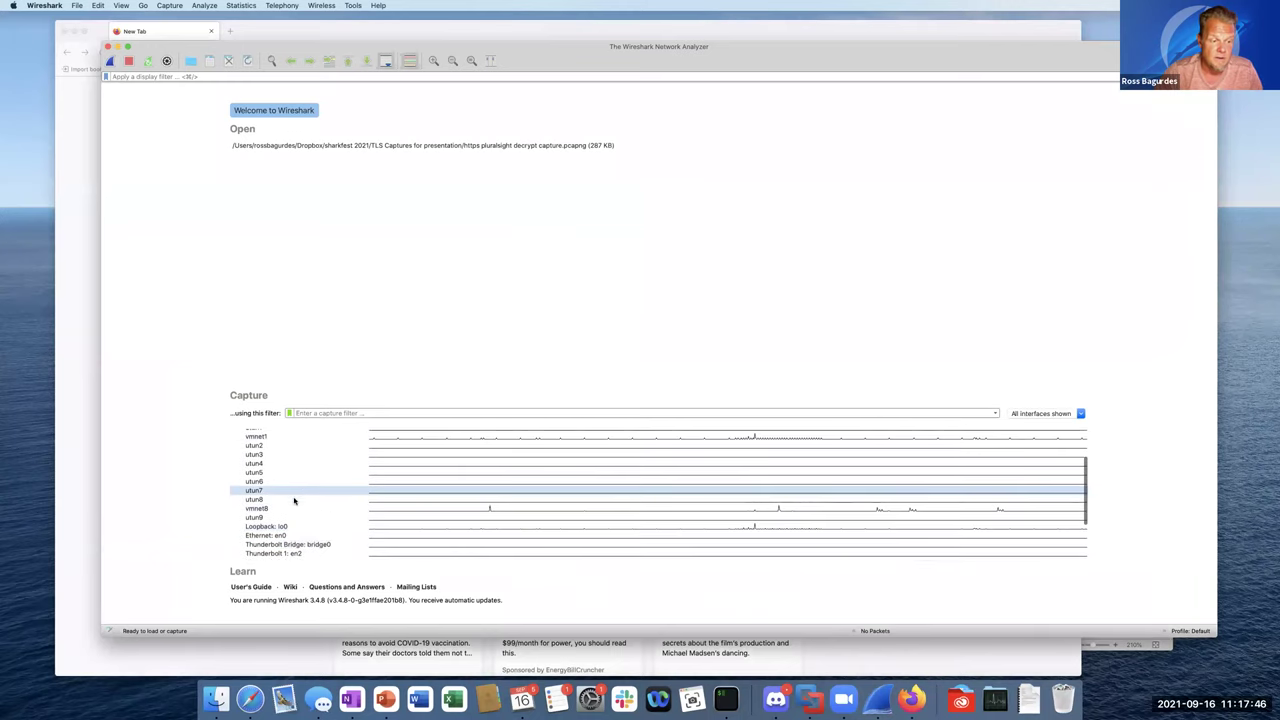
pyautogui.scroll(3, 296, 500)
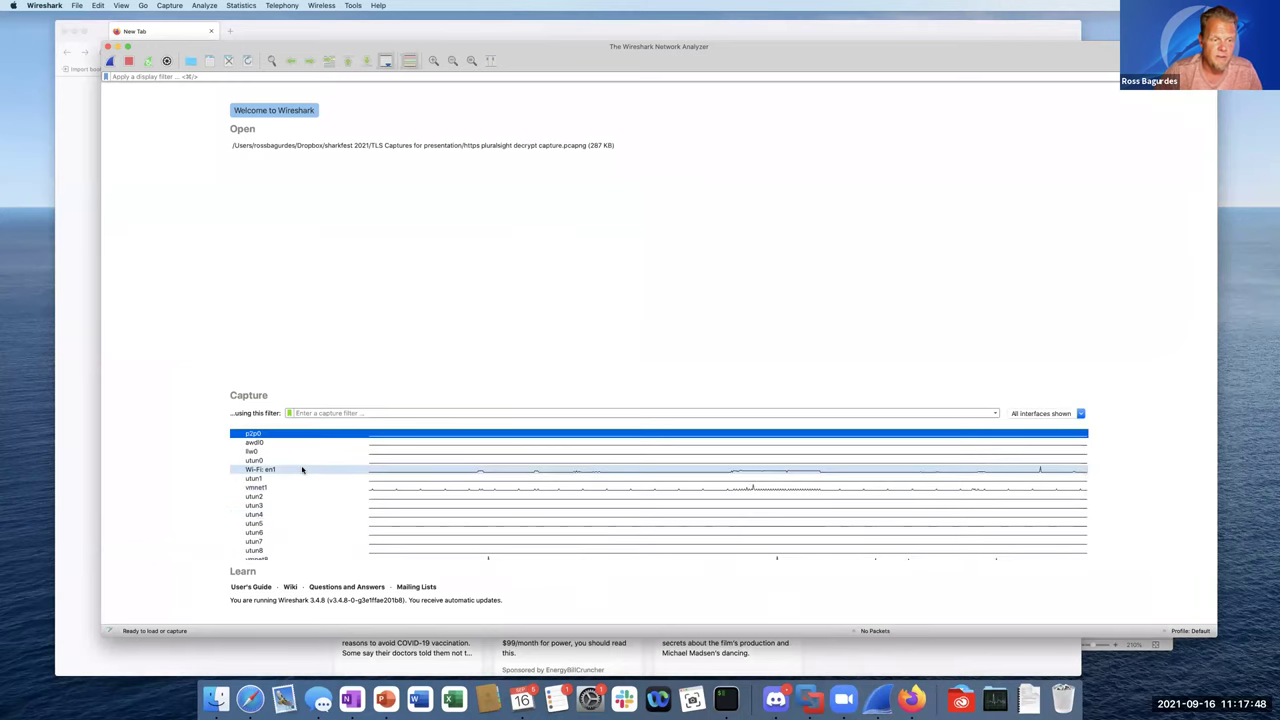
pyautogui.doubleClick(302, 469)
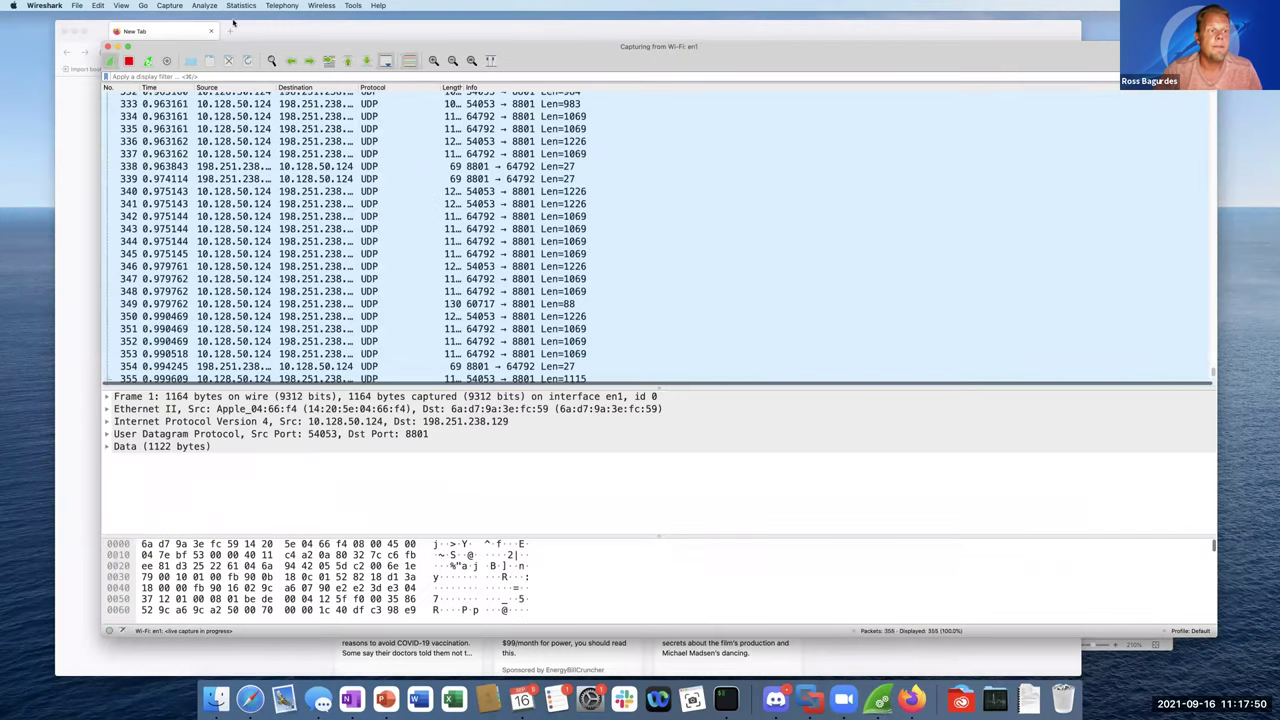
pyautogui.click(295, 31)
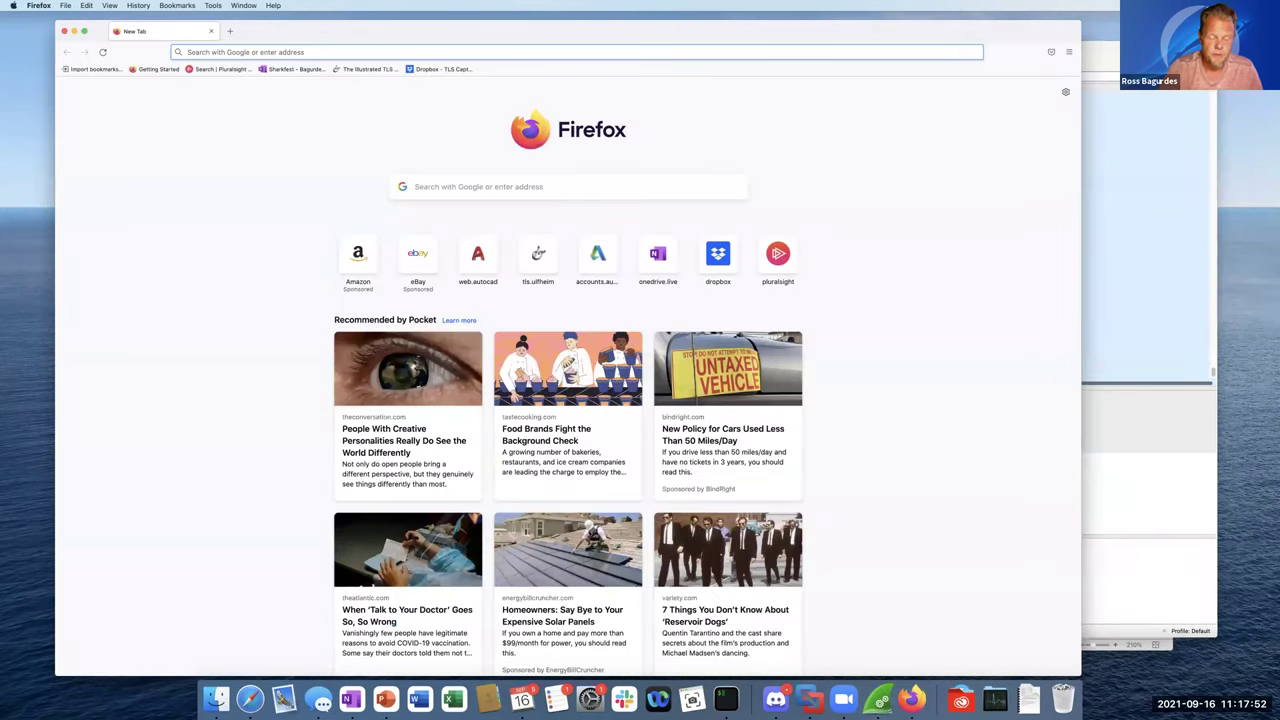
pyautogui.write('https:/')
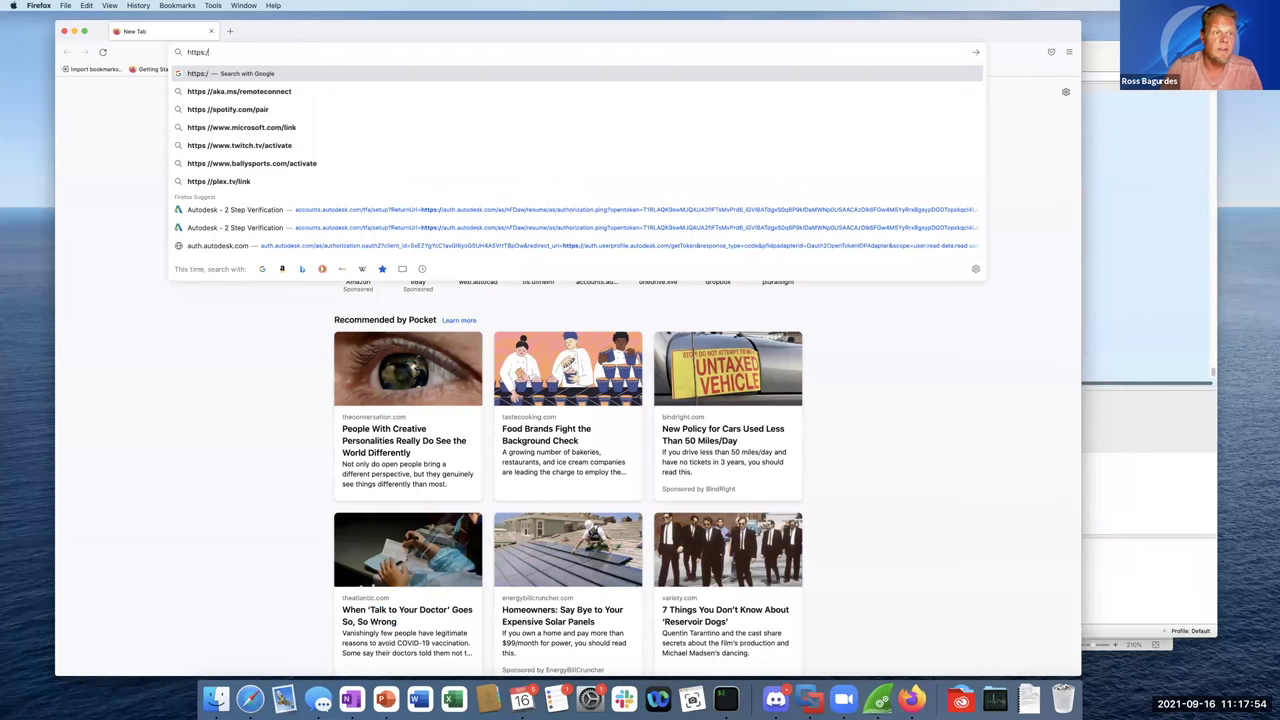
pyautogui.write('/wireshark.or')
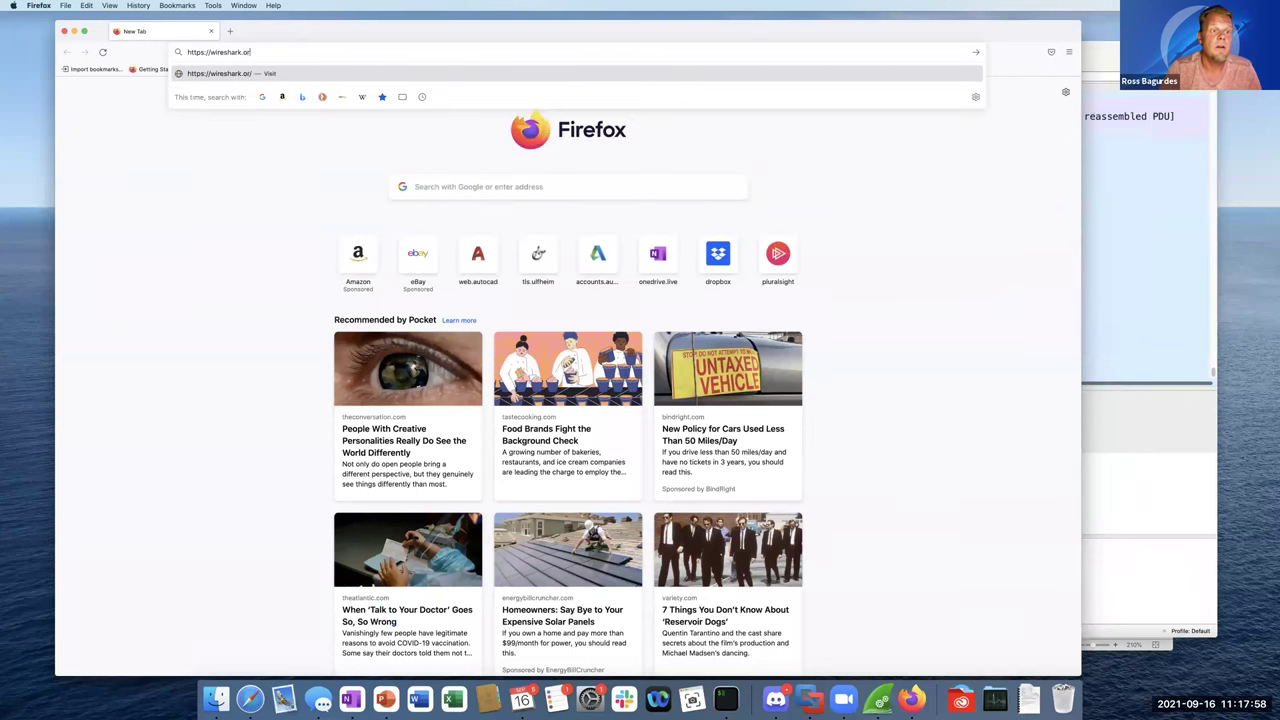
pyautogui.write('g')
pyautogui.press('Return')
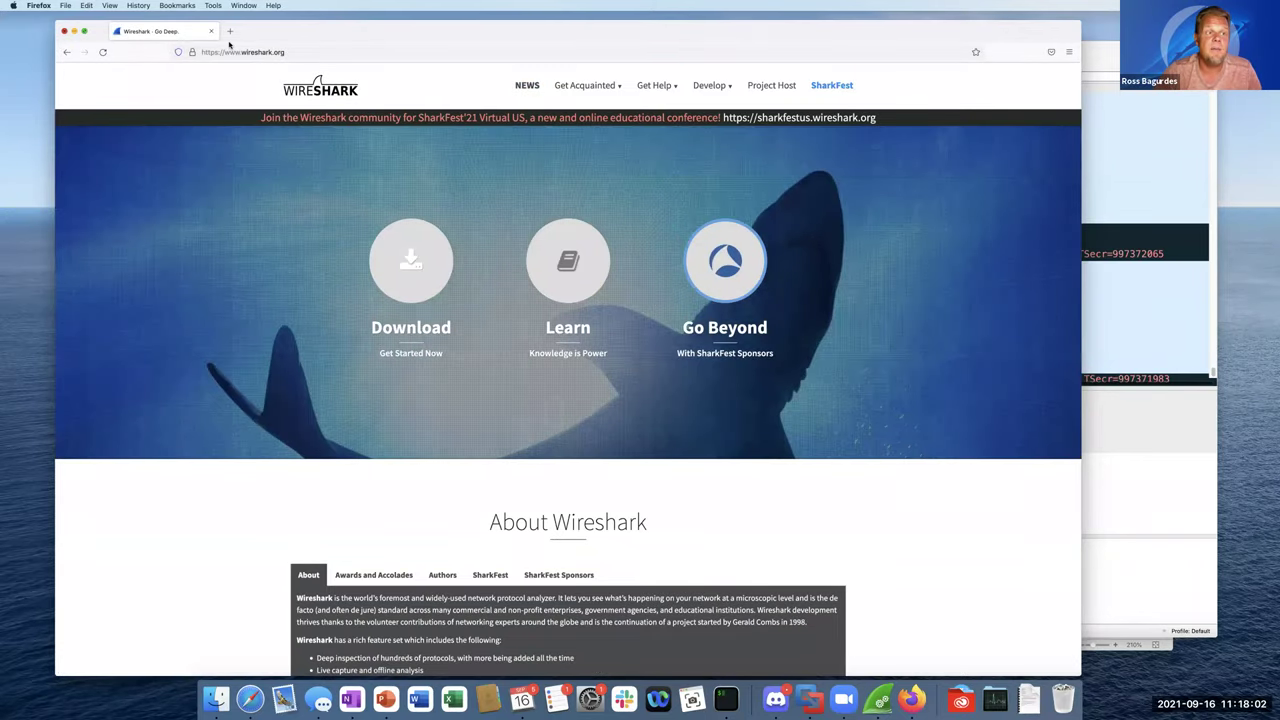
# Return to Wireshark, stop the capture and apply the display filter frame contains wireshark.
pyautogui.press('super+h')
pyautogui.write('frame contains')
pyautogui.press('BackSpace')
pyautogui.press('BackSpace')
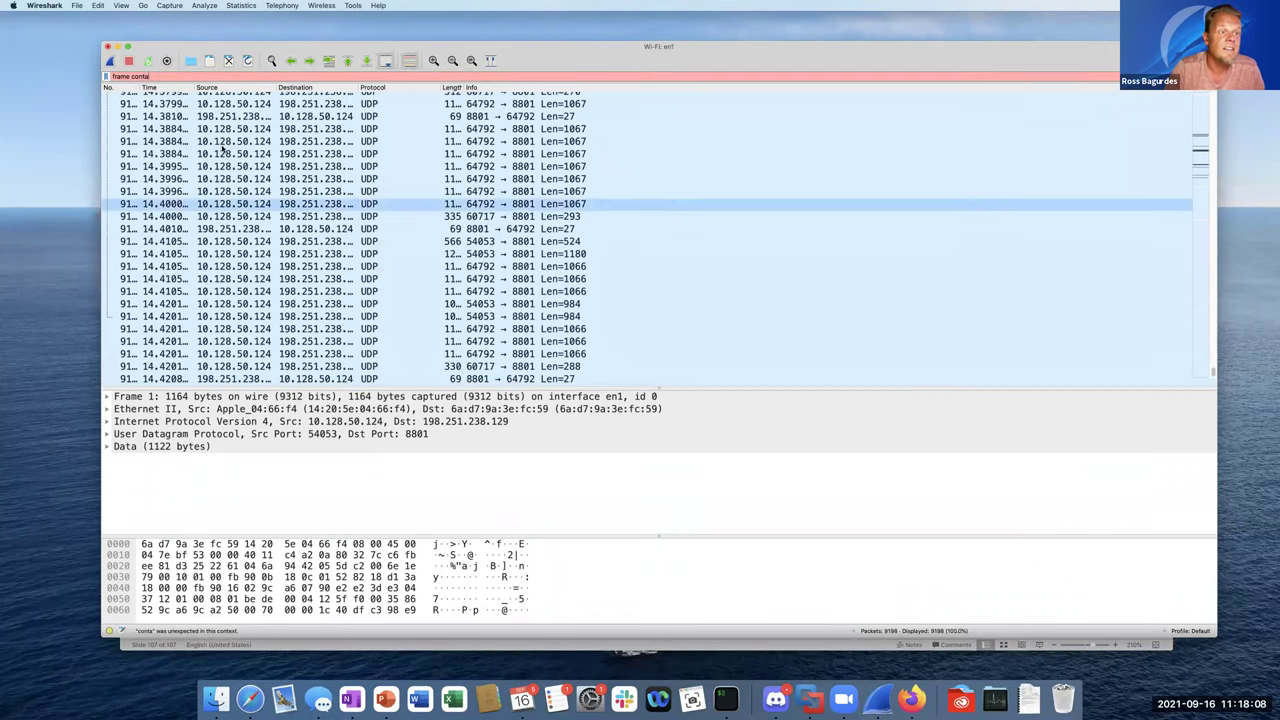
pyautogui.write('ns wiresha')
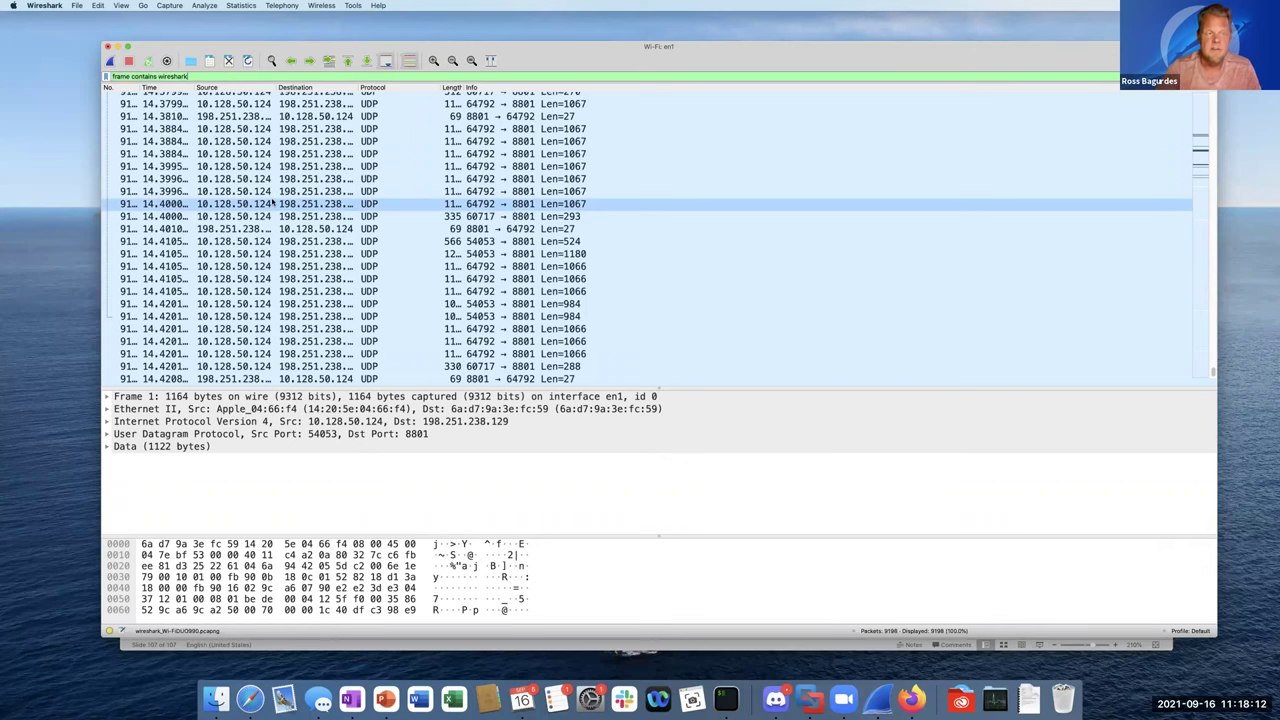
pyautogui.write('rk')
pyautogui.press('Return')
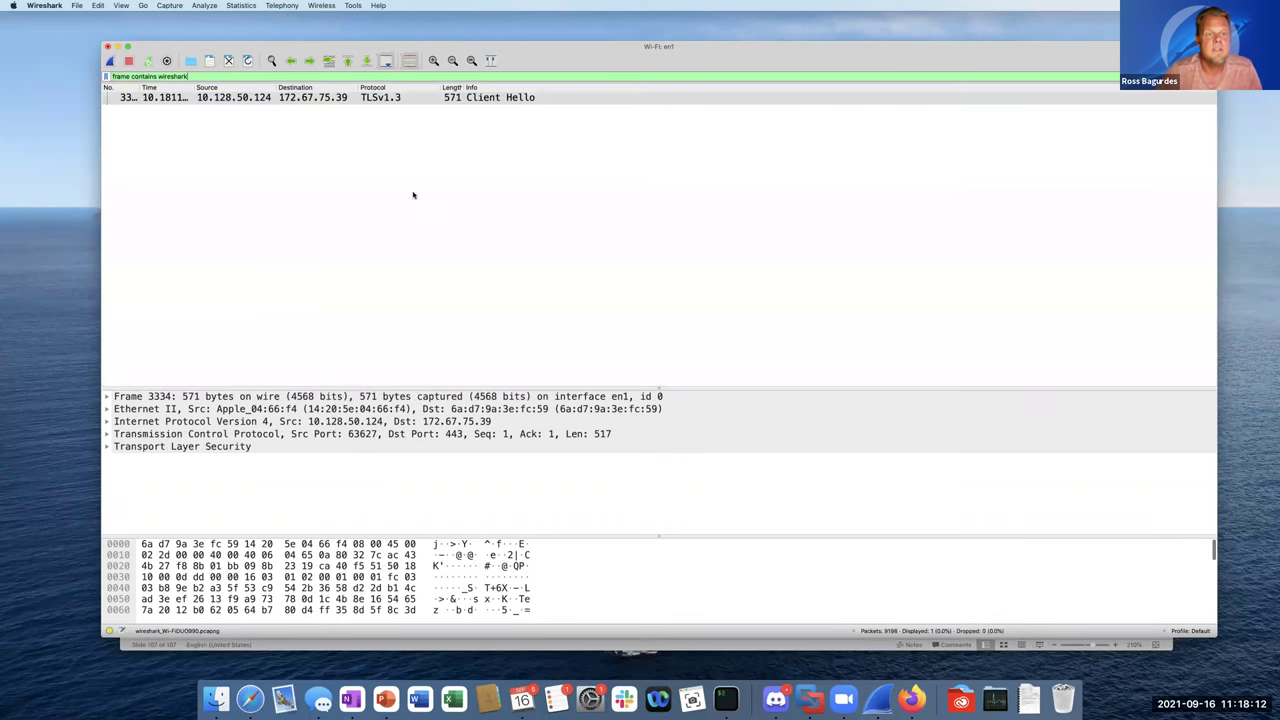
# Follow the TCP stream of the Client Hello packet and close the stream window, keeping the stream filter.
pyautogui.rightClick(436, 101)
pyautogui.click(436, 101)
pyautogui.rightClick(436, 101)
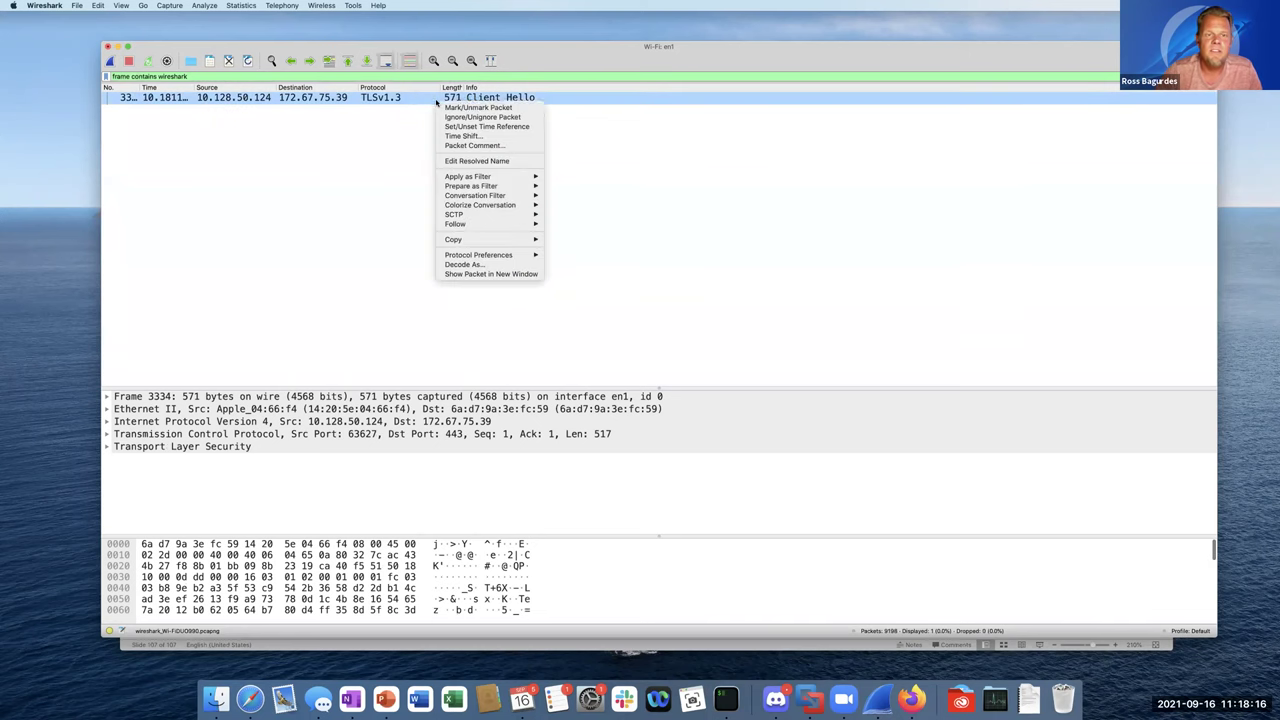
pyautogui.moveTo(516, 228)
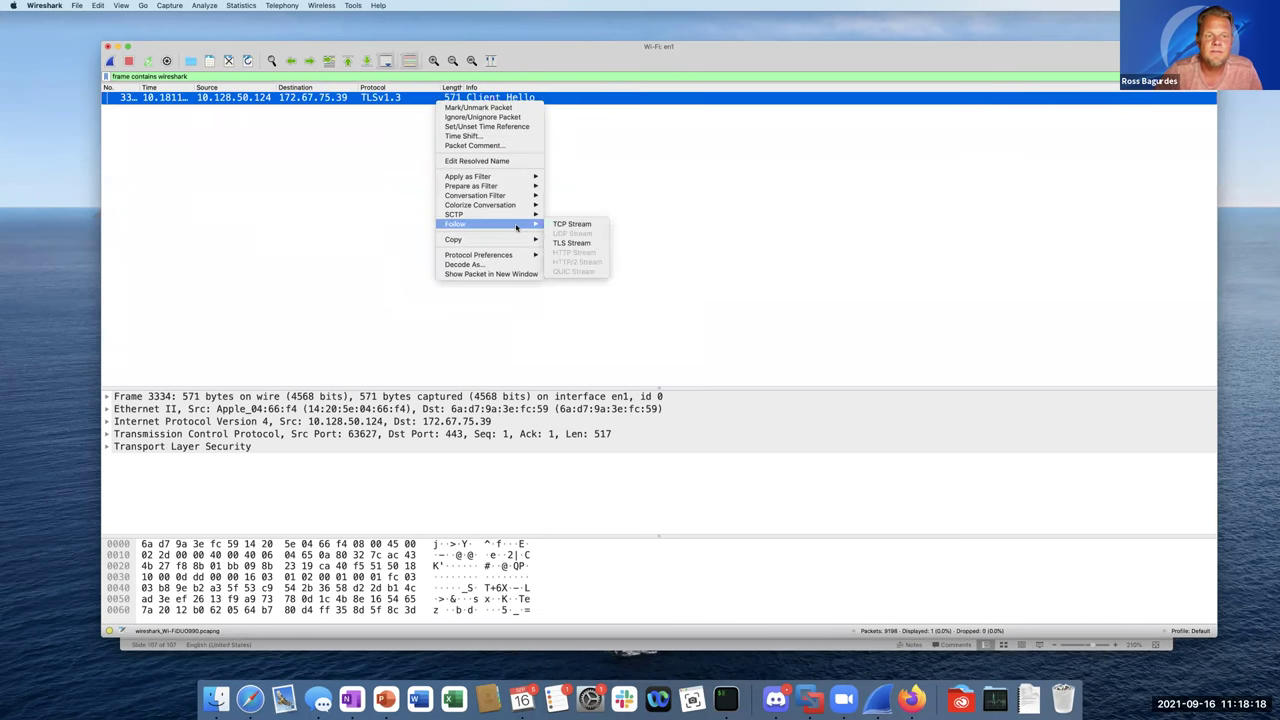
pyautogui.click(566, 225)
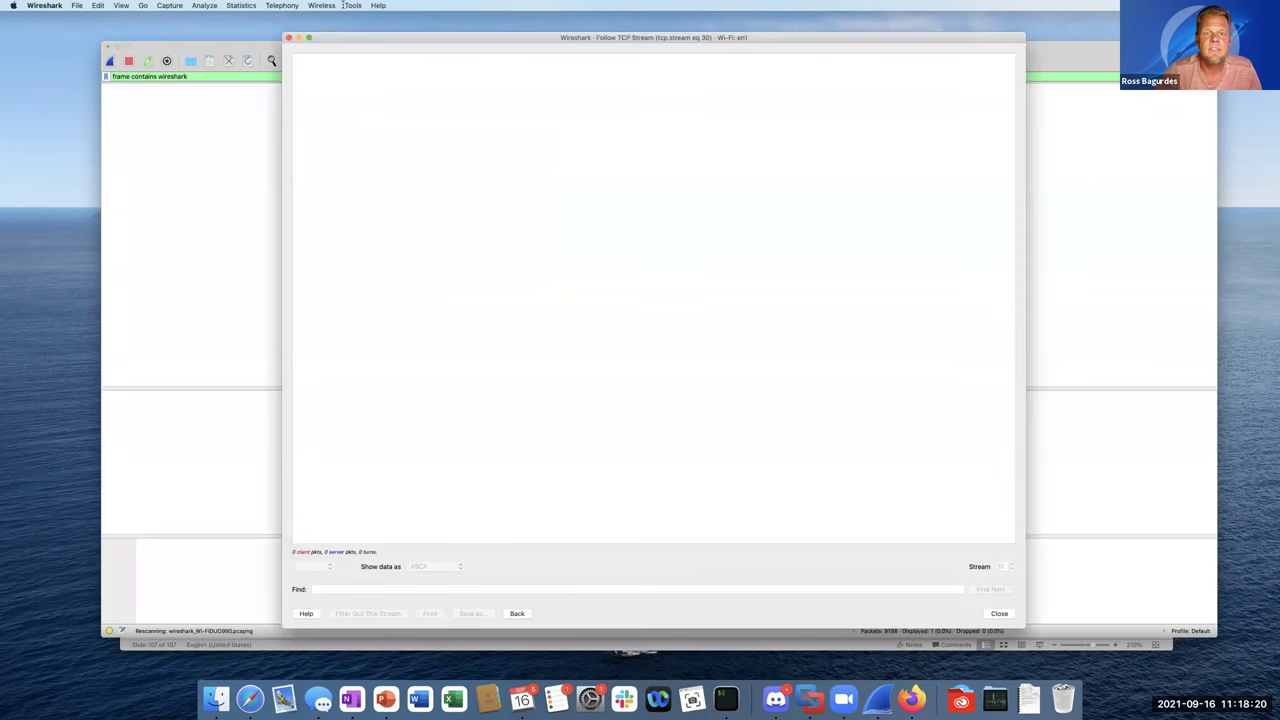
pyautogui.click(288, 37)
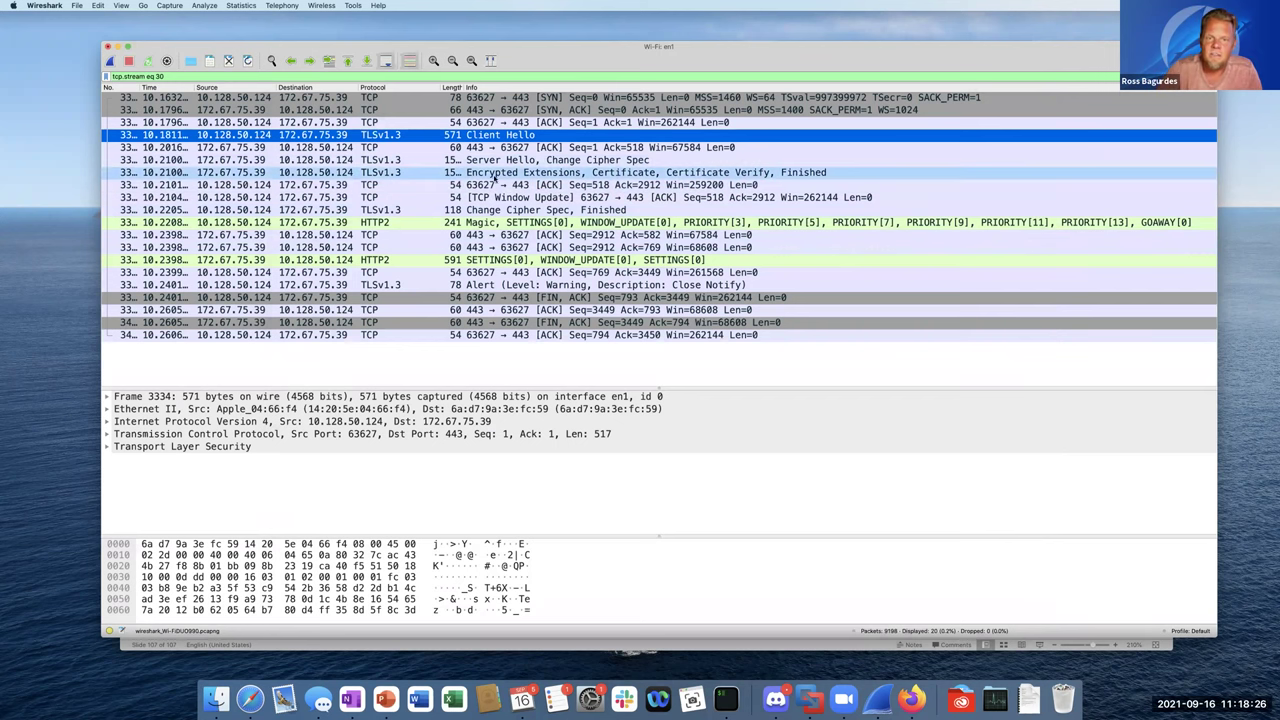
# Clear the (Pre)-Master-Secret log filename in the Transport Layer Security protocol preferences and apply the change.
pyautogui.rightClick(385, 174)
pyautogui.moveTo(432, 330)
pyautogui.moveTo(538, 366)
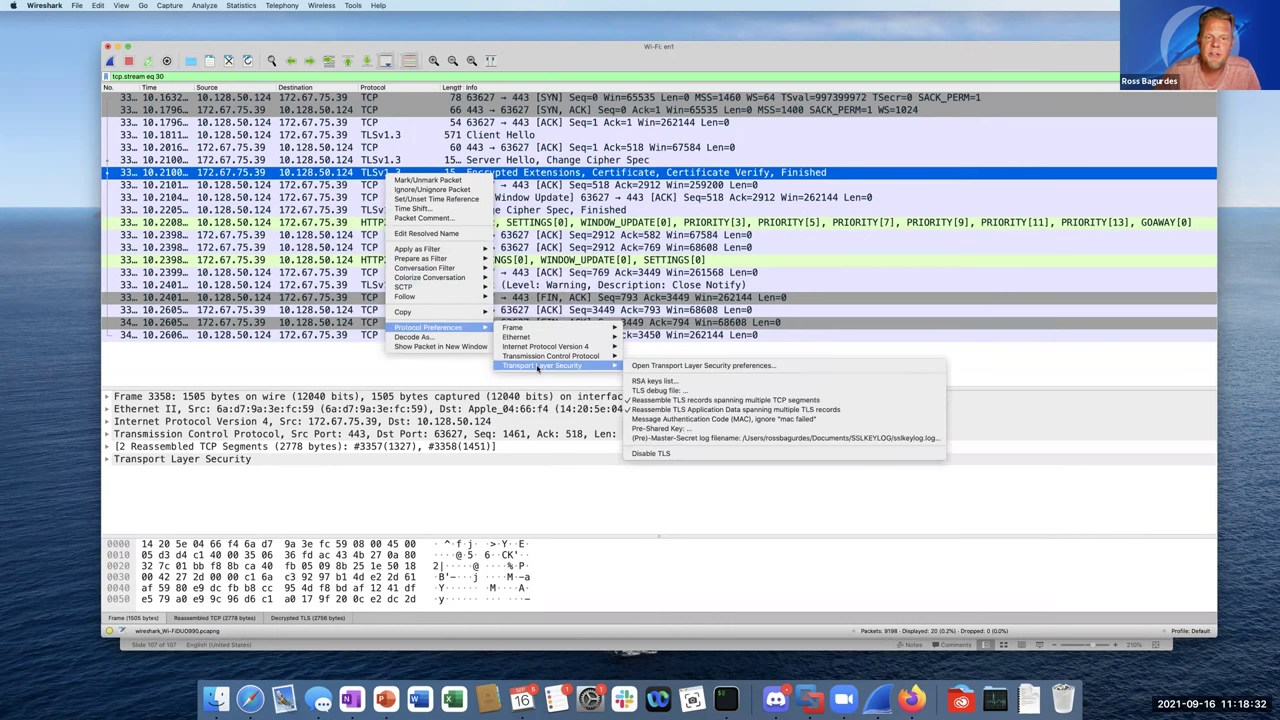
pyautogui.click(648, 366)
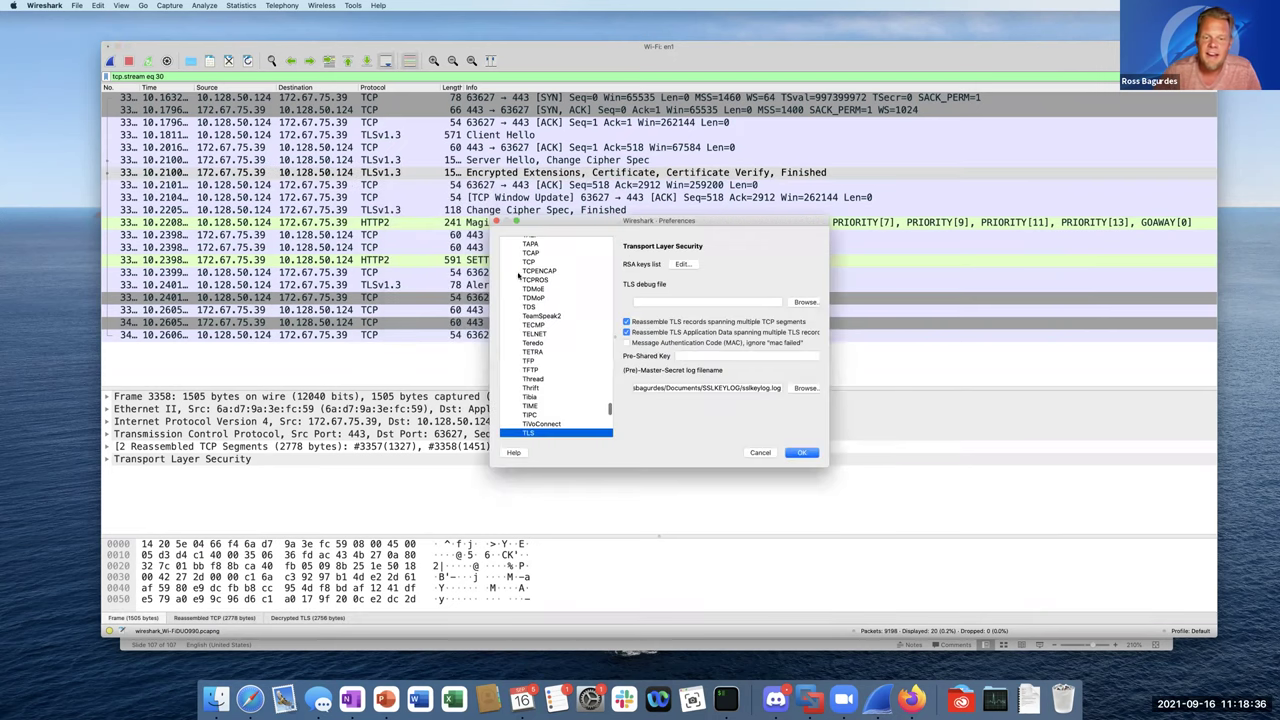
pyautogui.click(743, 388)
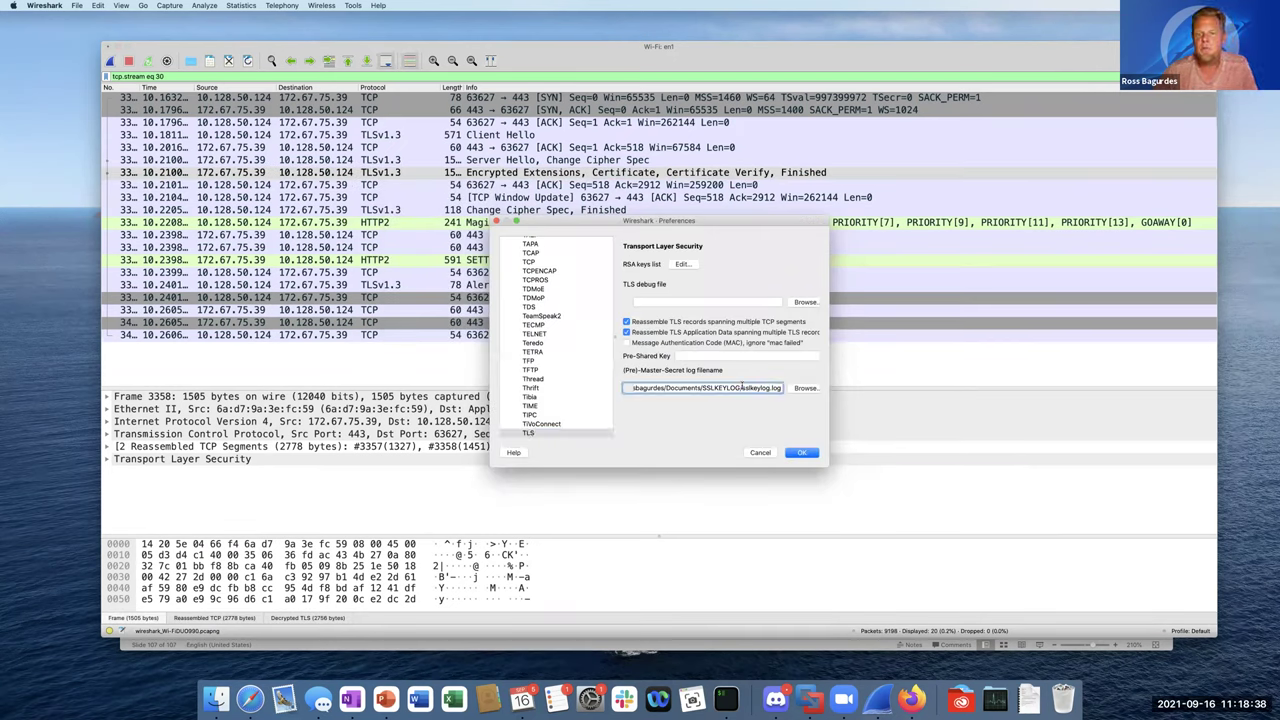
pyautogui.press('BackSpace')
pyautogui.press('BackSpace')
pyautogui.press('BackSpace')
pyautogui.press('BackSpace')
pyautogui.press('BackSpace')
pyautogui.press('BackSpace')
pyautogui.press('BackSpace')
pyautogui.press('BackSpace')
pyautogui.press('BackSpace')
pyautogui.press('BackSpace')
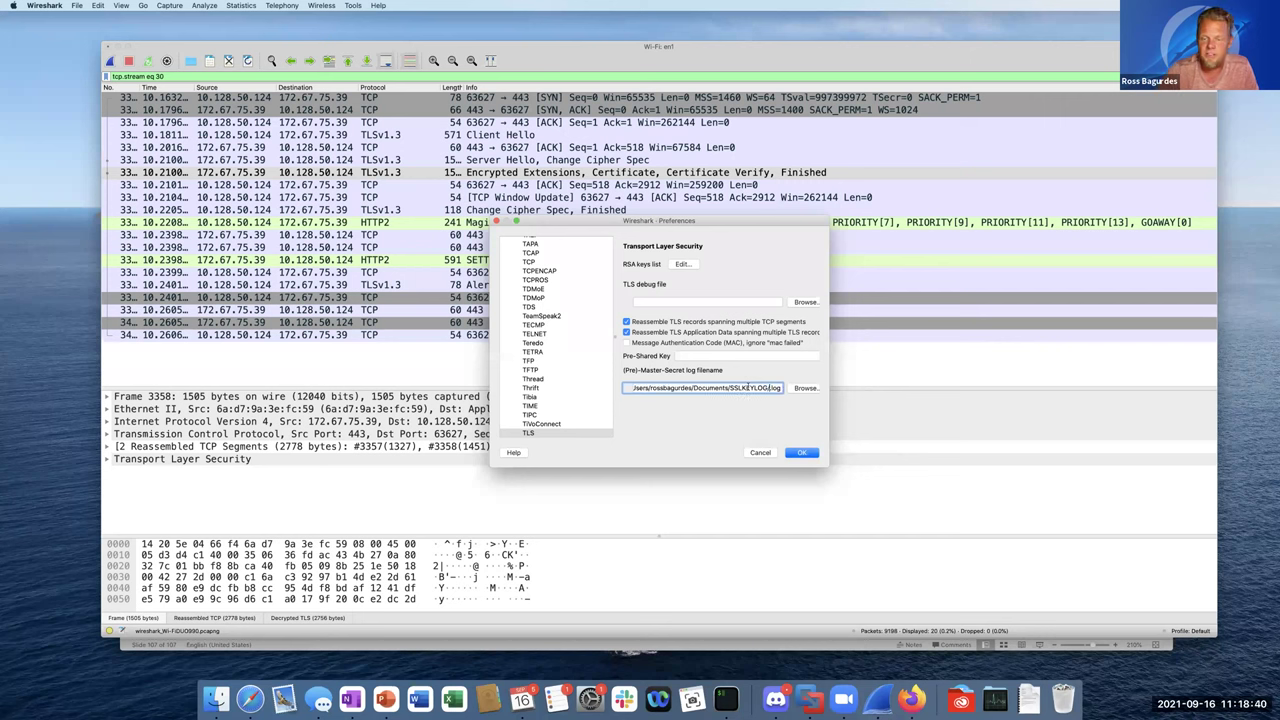
pyautogui.moveTo(778, 388); pyautogui.dragTo(553, 390)
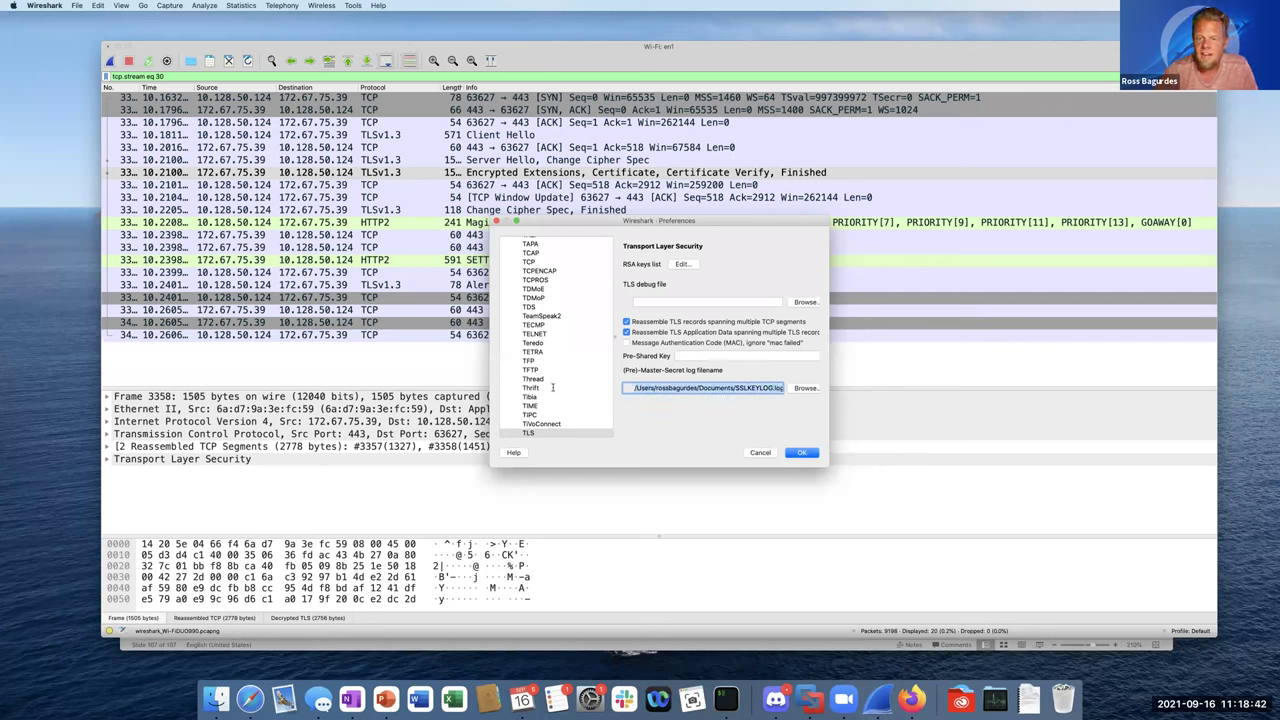
pyautogui.press('BackSpace')
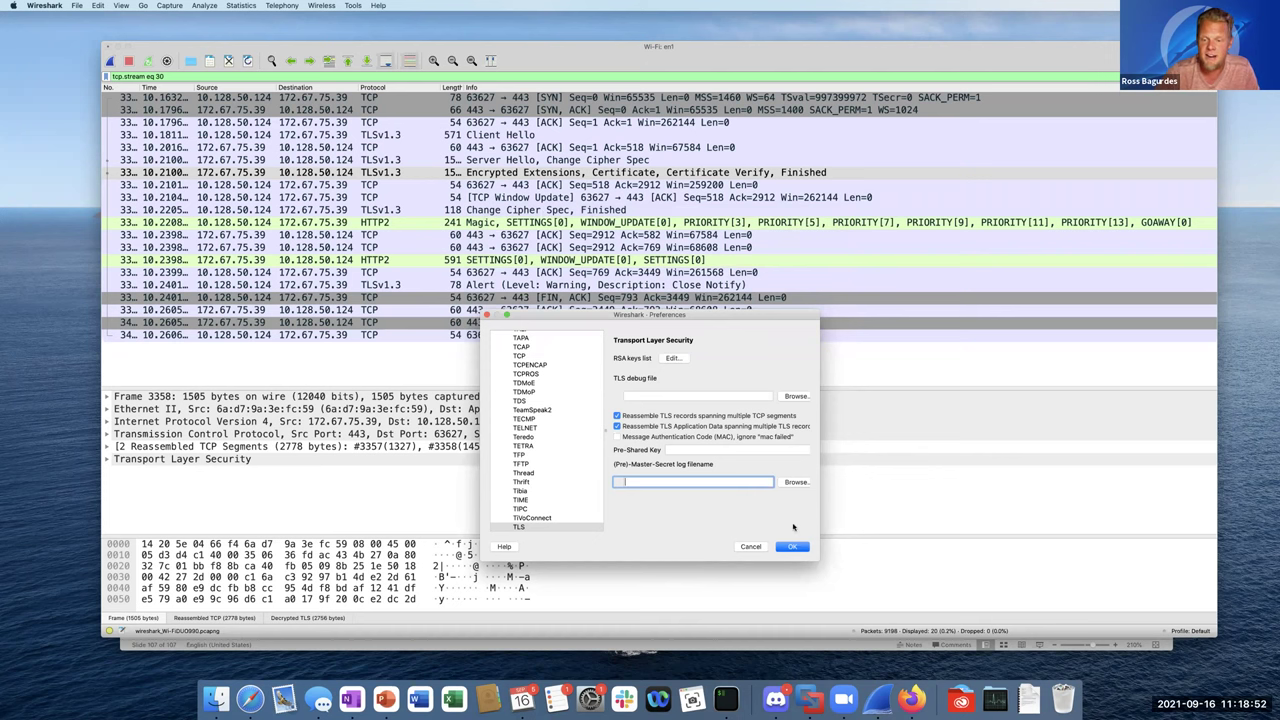
pyautogui.click(792, 546)
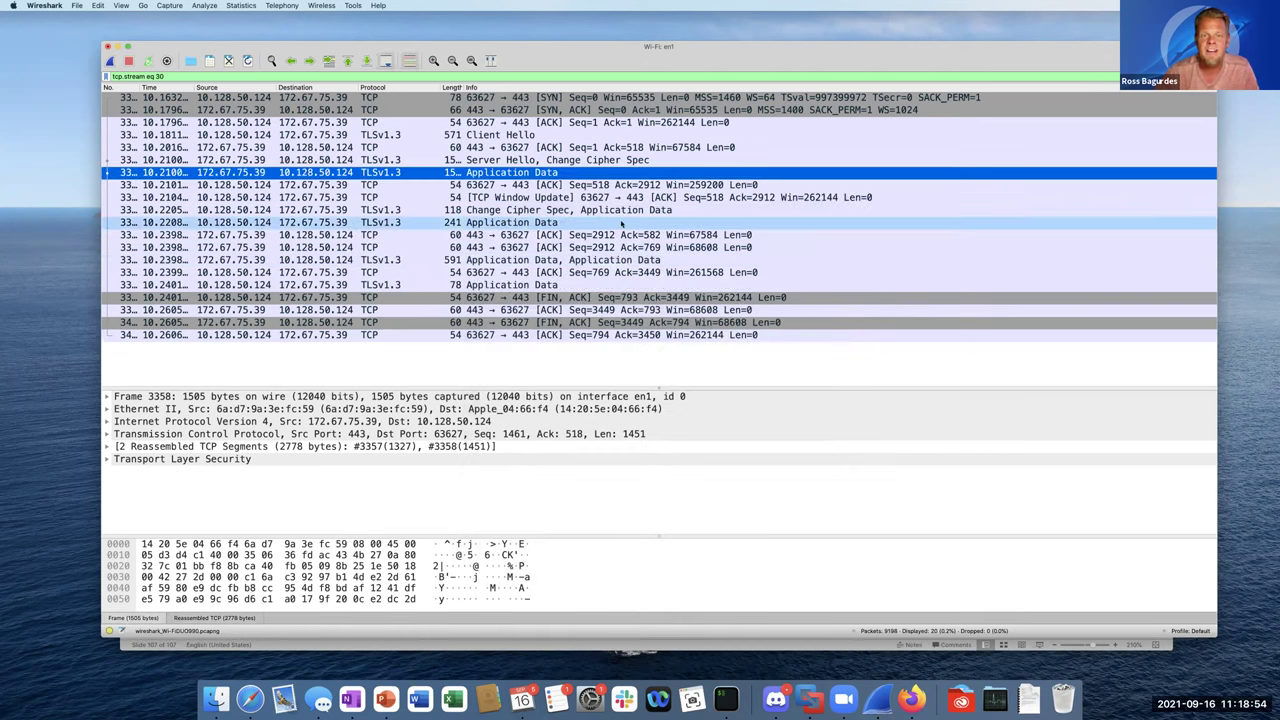
# Inspect the client's Change Cipher Spec, Application Data packet in the filtered TCP stream.
pyautogui.click(600, 211)
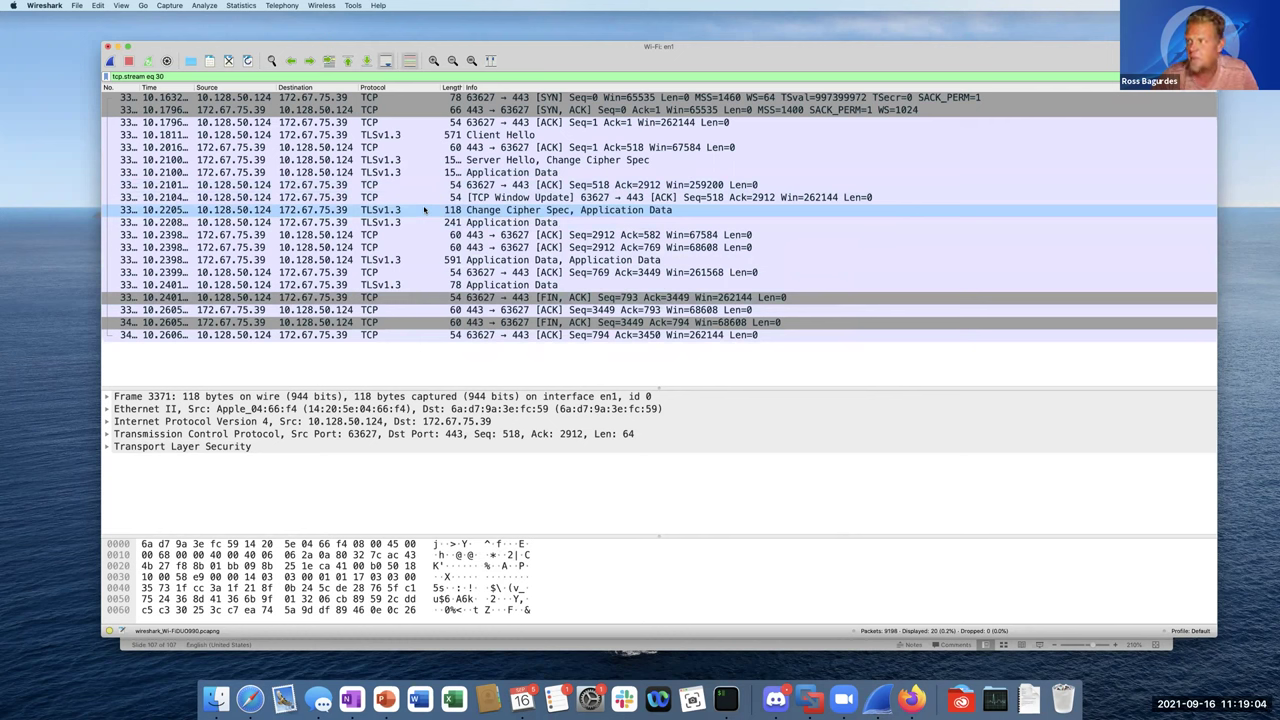
pyautogui.click(424, 210)
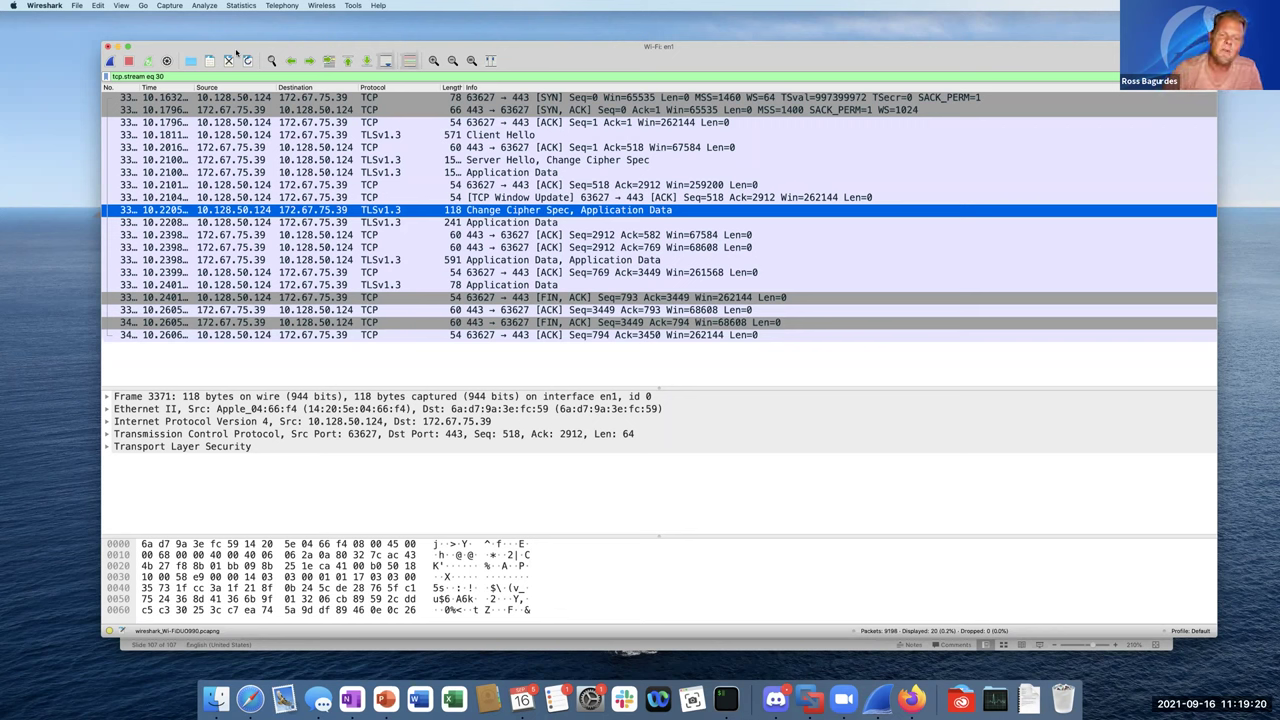
# Open https pluralsight decrypt capture.pcapng from Dropbox, sharkfest 2021, TLS Captures for presentation, discarding the unsaved captured packets.
pyautogui.click(215, 686)
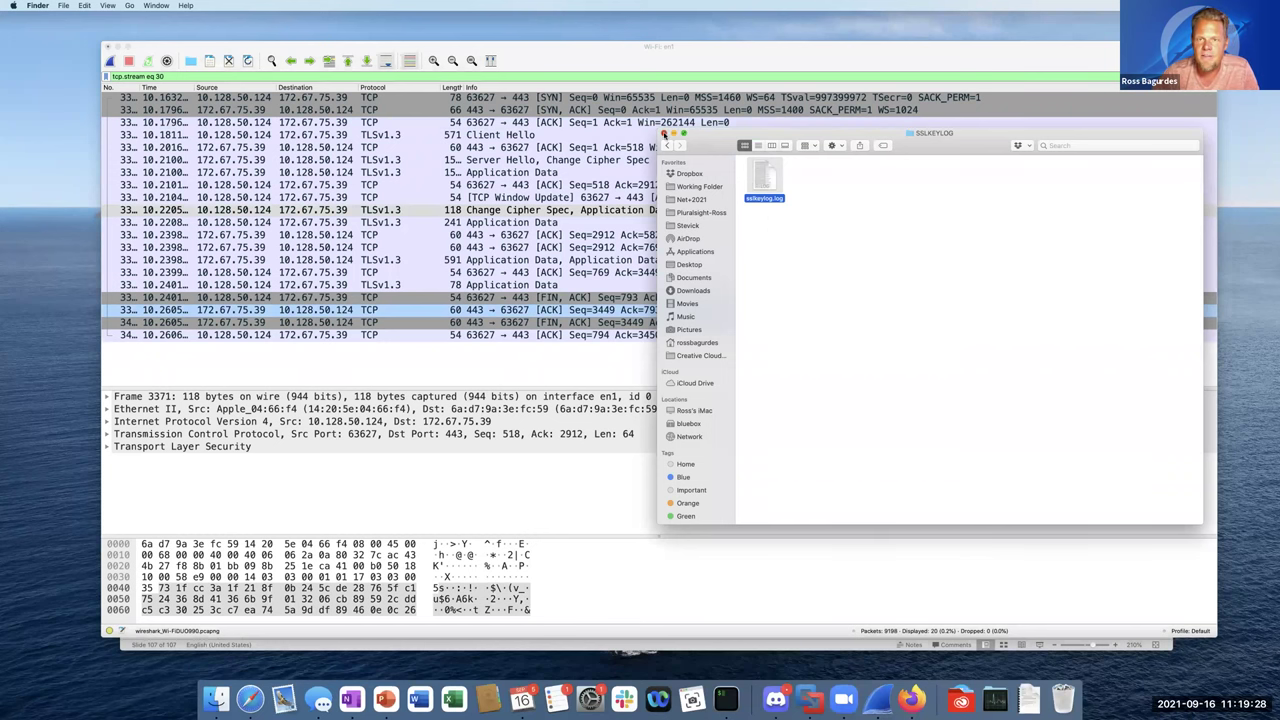
pyautogui.click(665, 134)
pyautogui.click(216, 683)
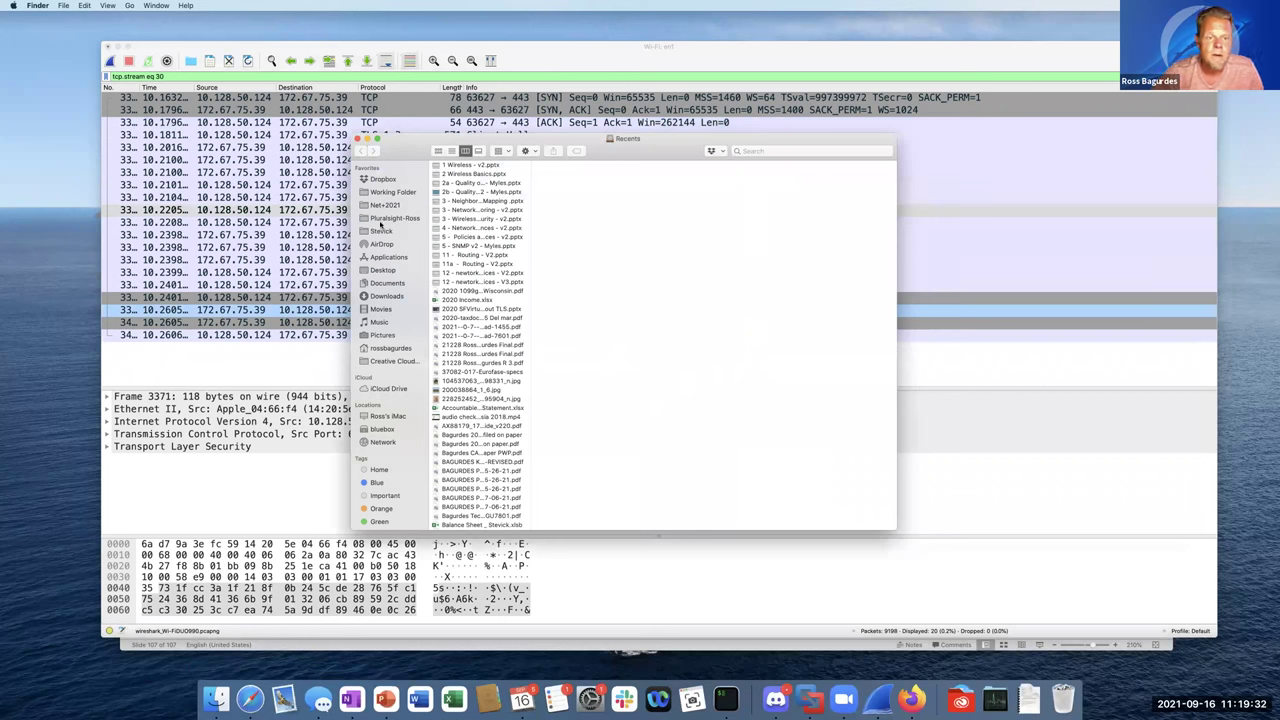
pyautogui.click(383, 218)
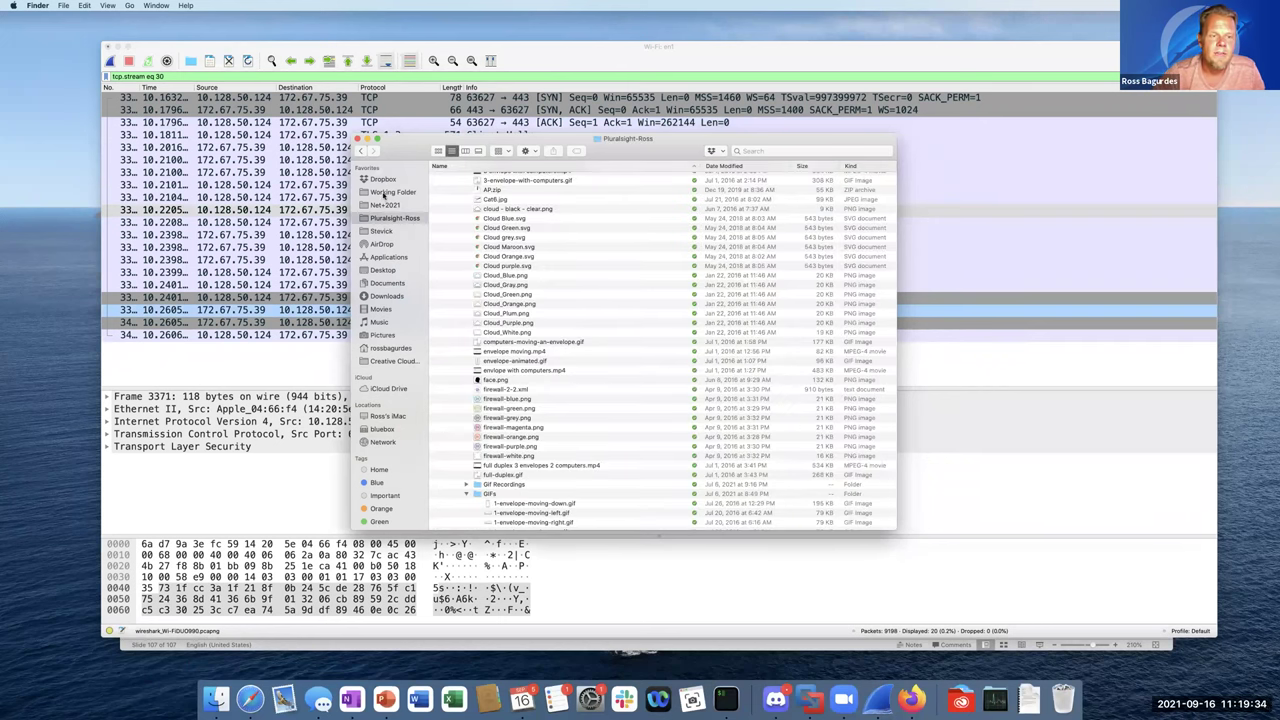
pyautogui.click(383, 192)
pyautogui.click(383, 179)
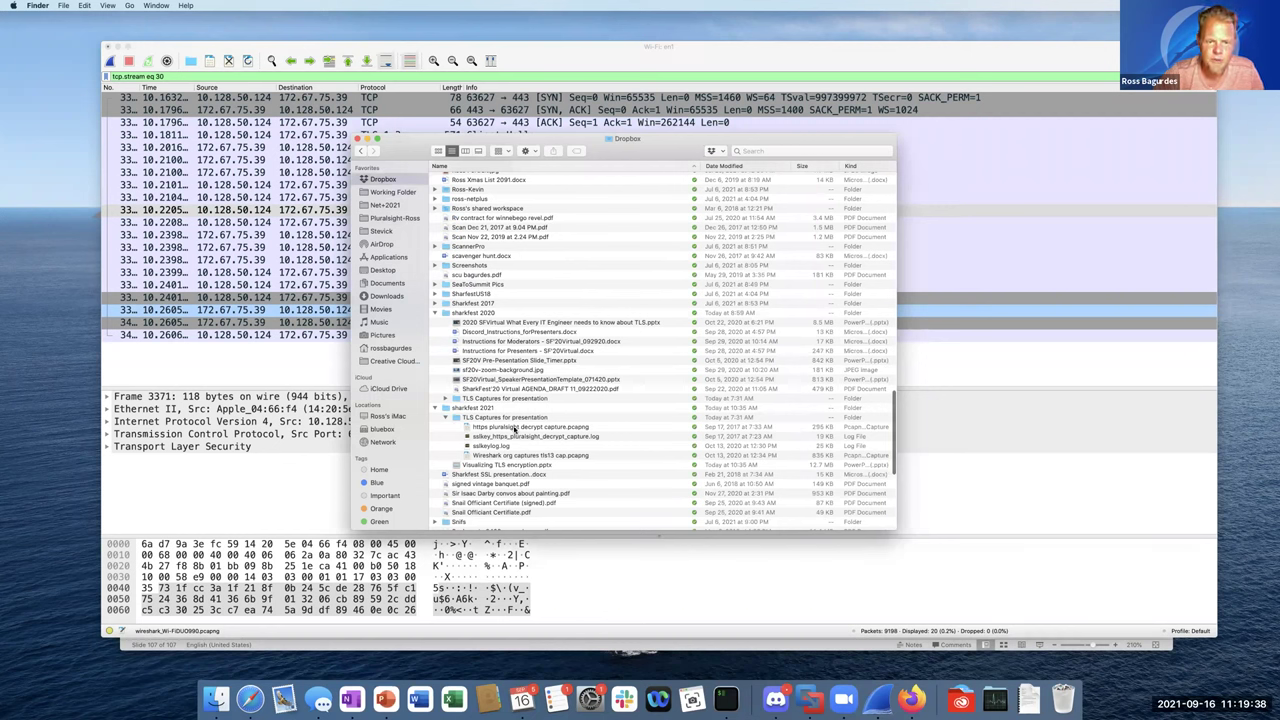
pyautogui.click(518, 428)
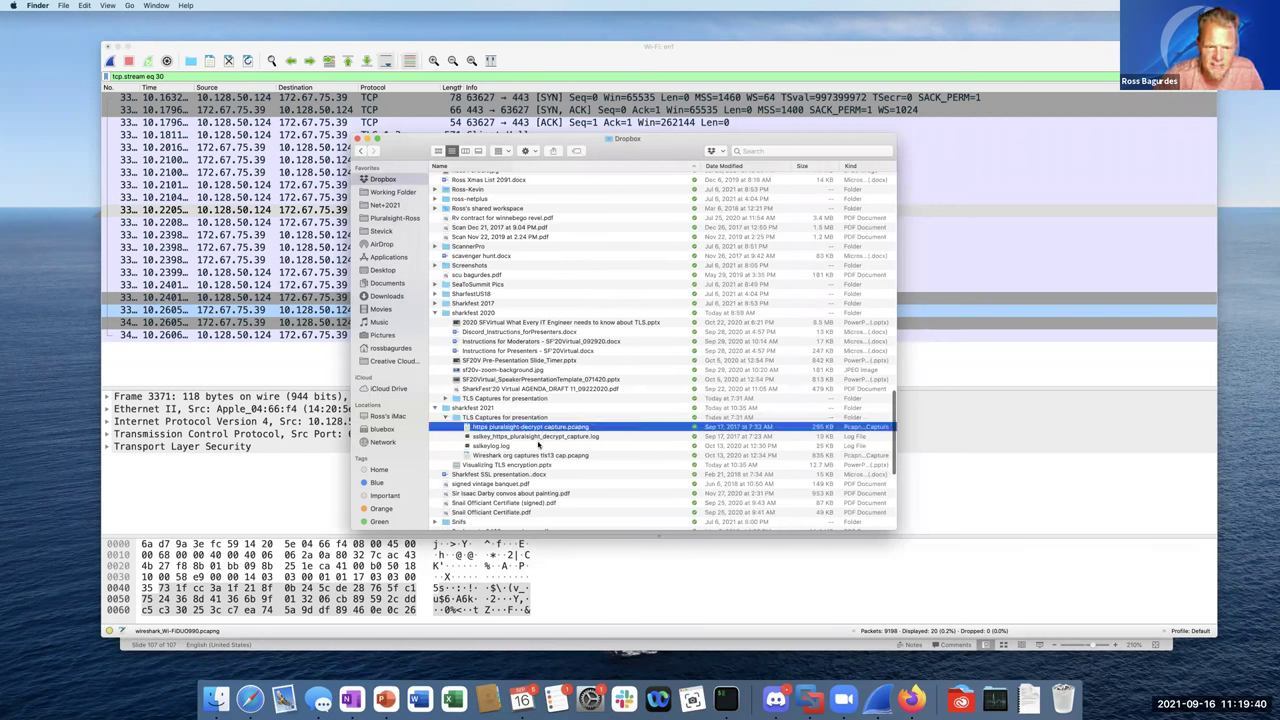
pyautogui.doubleClick(518, 428)
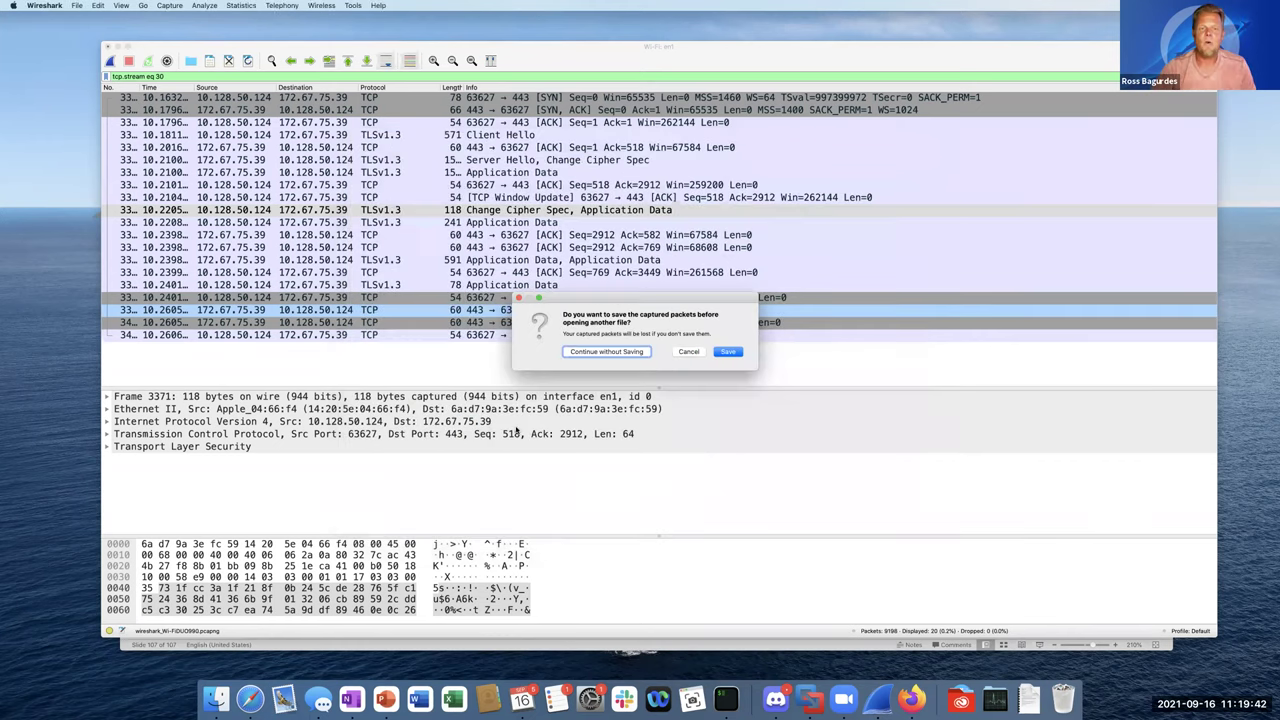
pyautogui.click(645, 353)
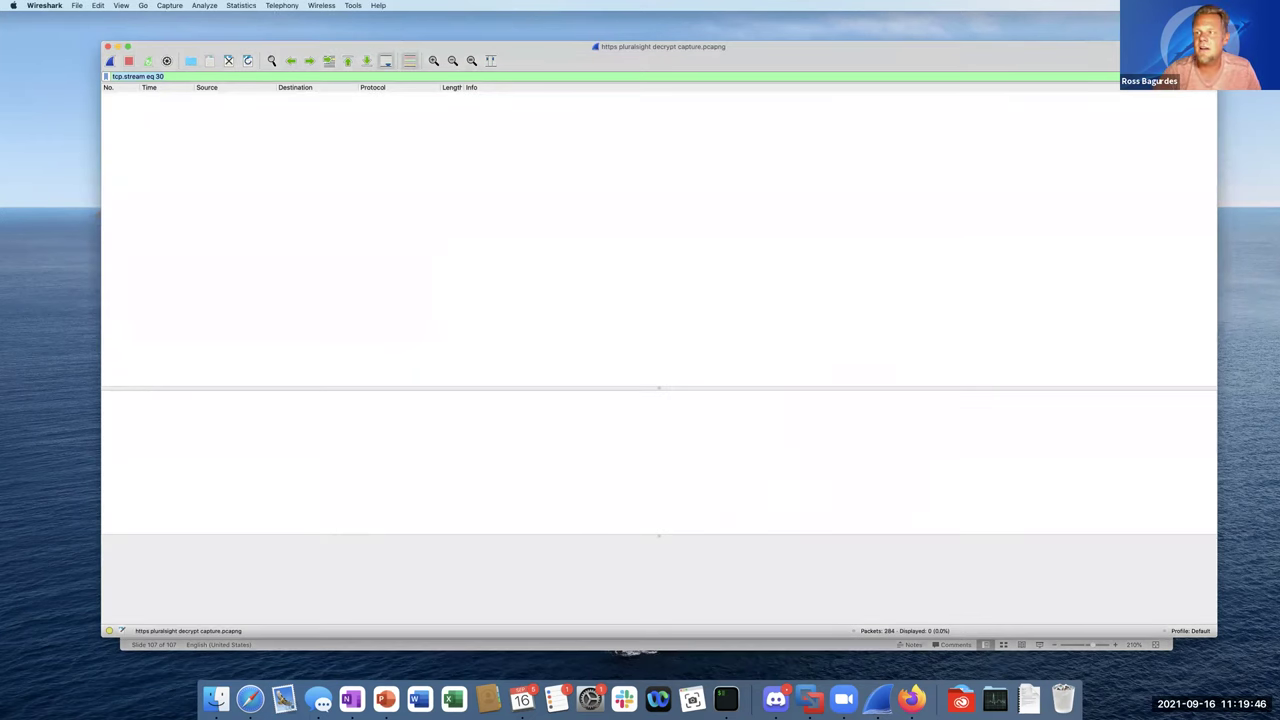
# Clear the display filter and select the TLSv1.2 Application Data packet, number 12.
pyautogui.press('super+a')
pyautogui.press('BackSpace')
pyautogui.press('Return')
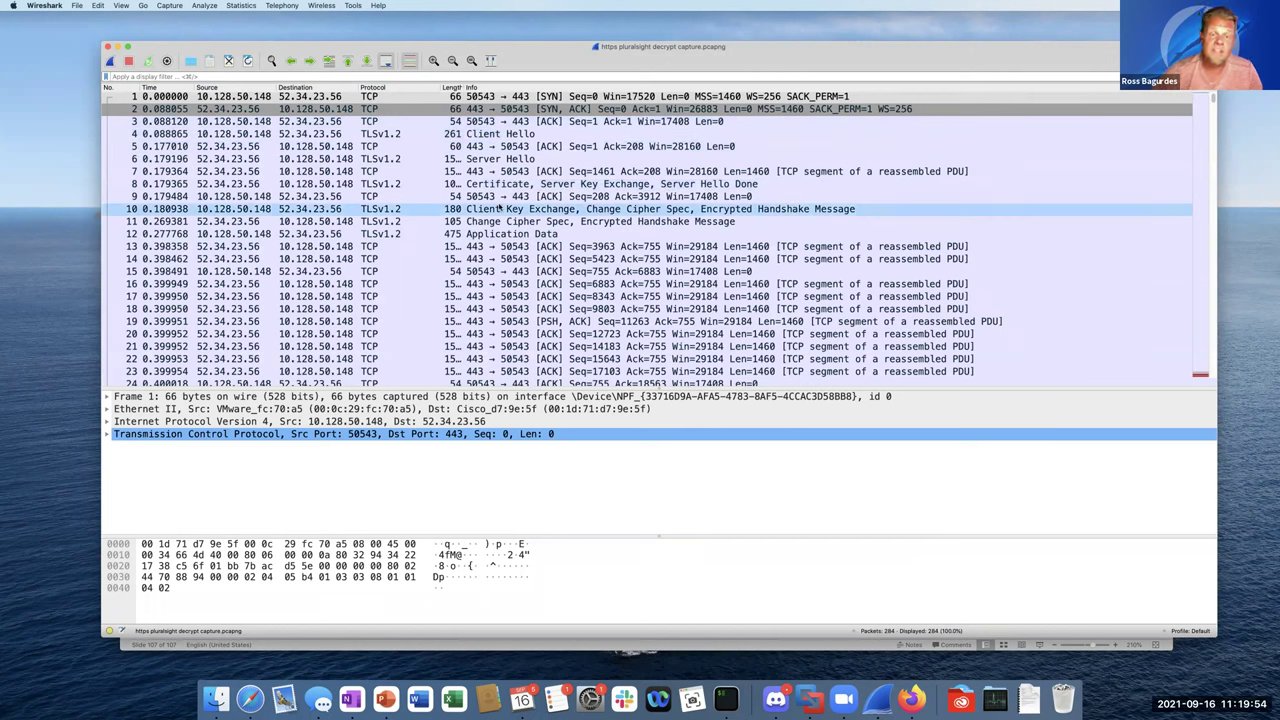
pyautogui.click(482, 234)
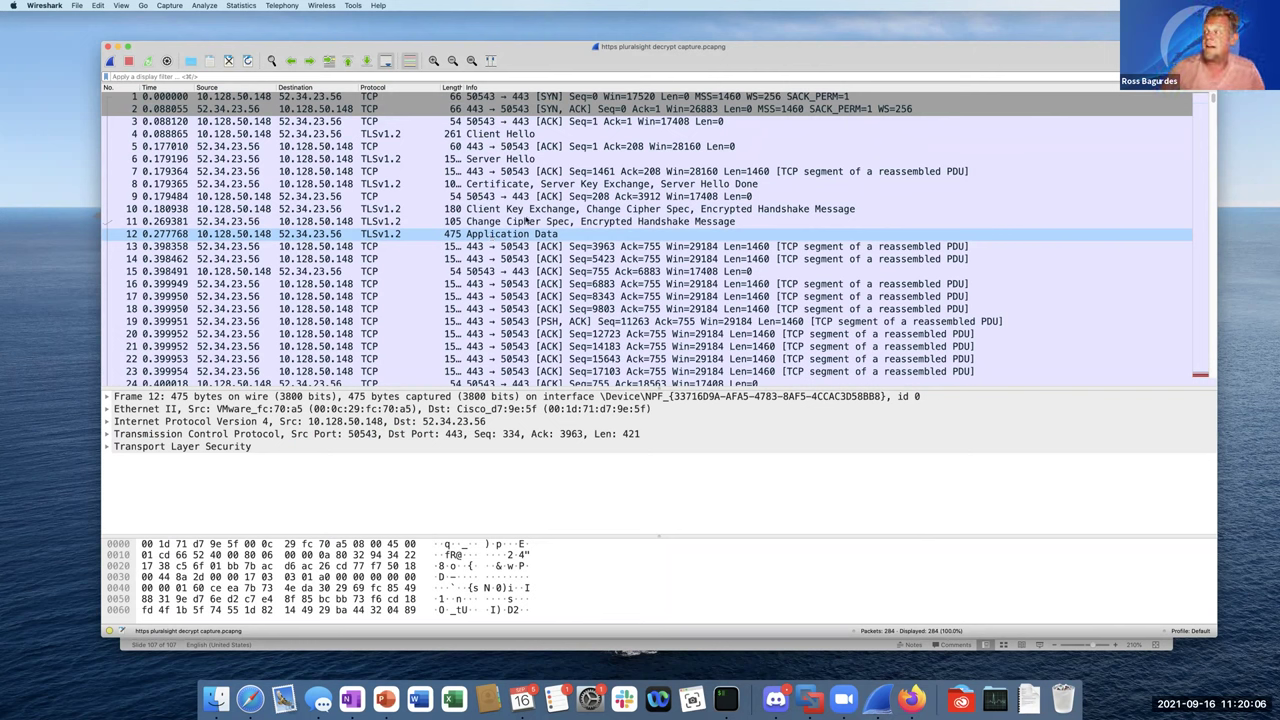
pyautogui.click(491, 236)
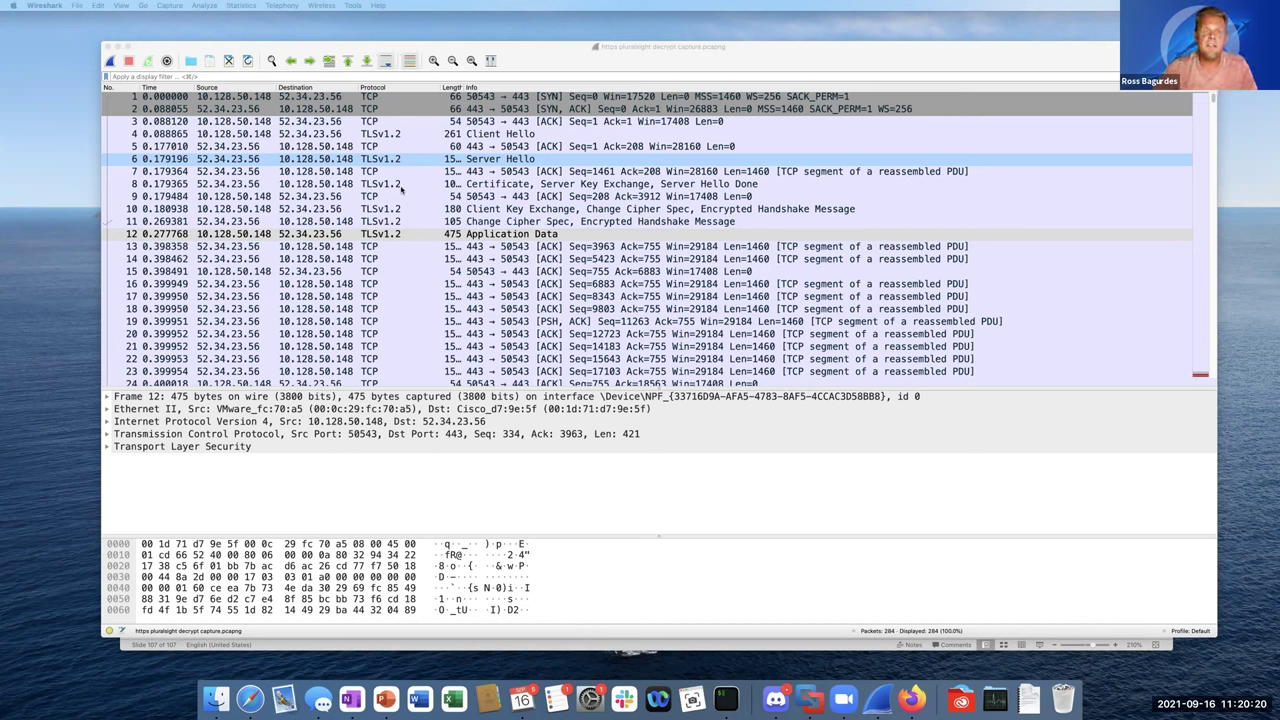
# Select the Client Hello packet, enlarge the packet details area and expand Transport Layer Security down to the Cipher Suites list.
pyautogui.click(490, 135)
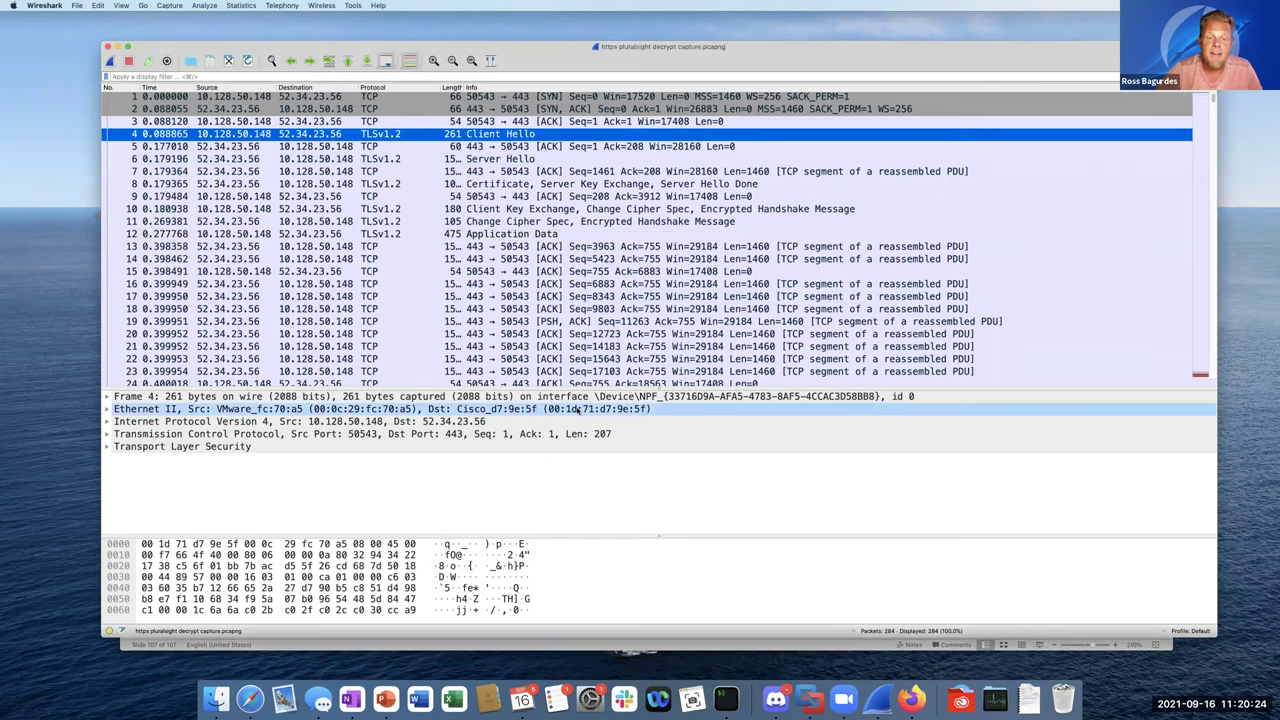
pyautogui.moveTo(590, 390); pyautogui.dragTo(590, 256)
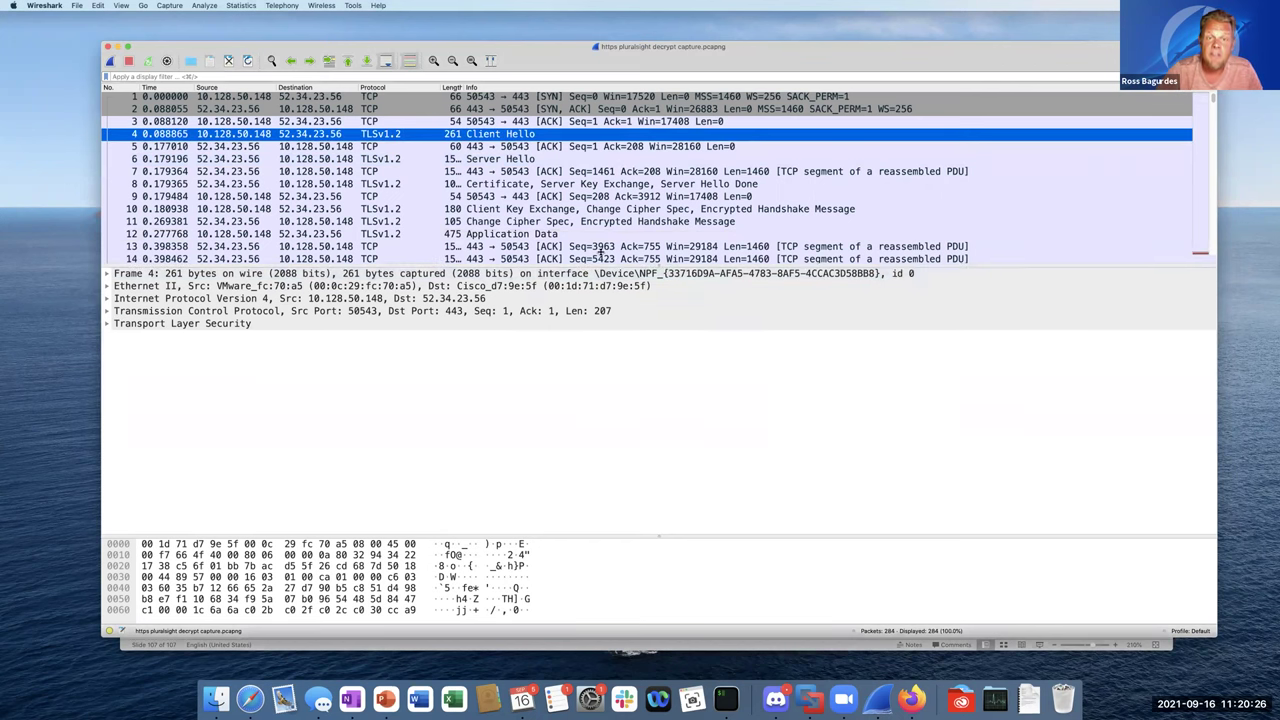
pyautogui.click(106, 313)
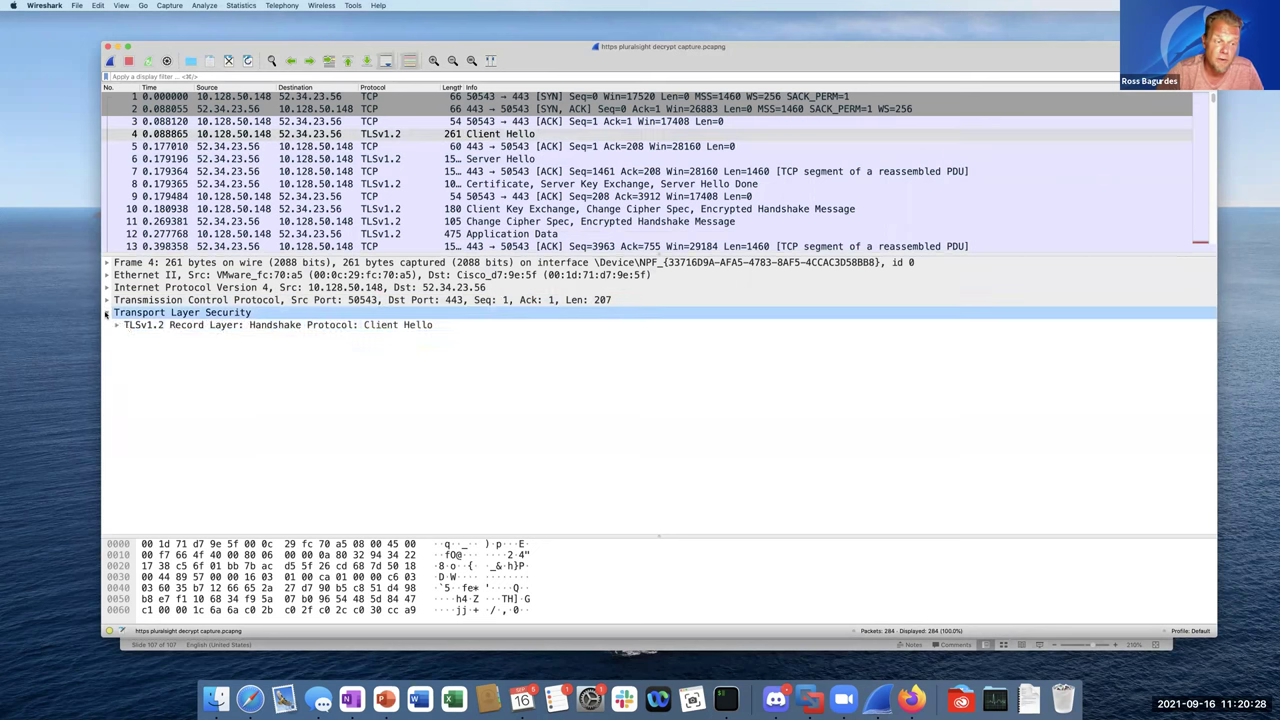
pyautogui.click(116, 325)
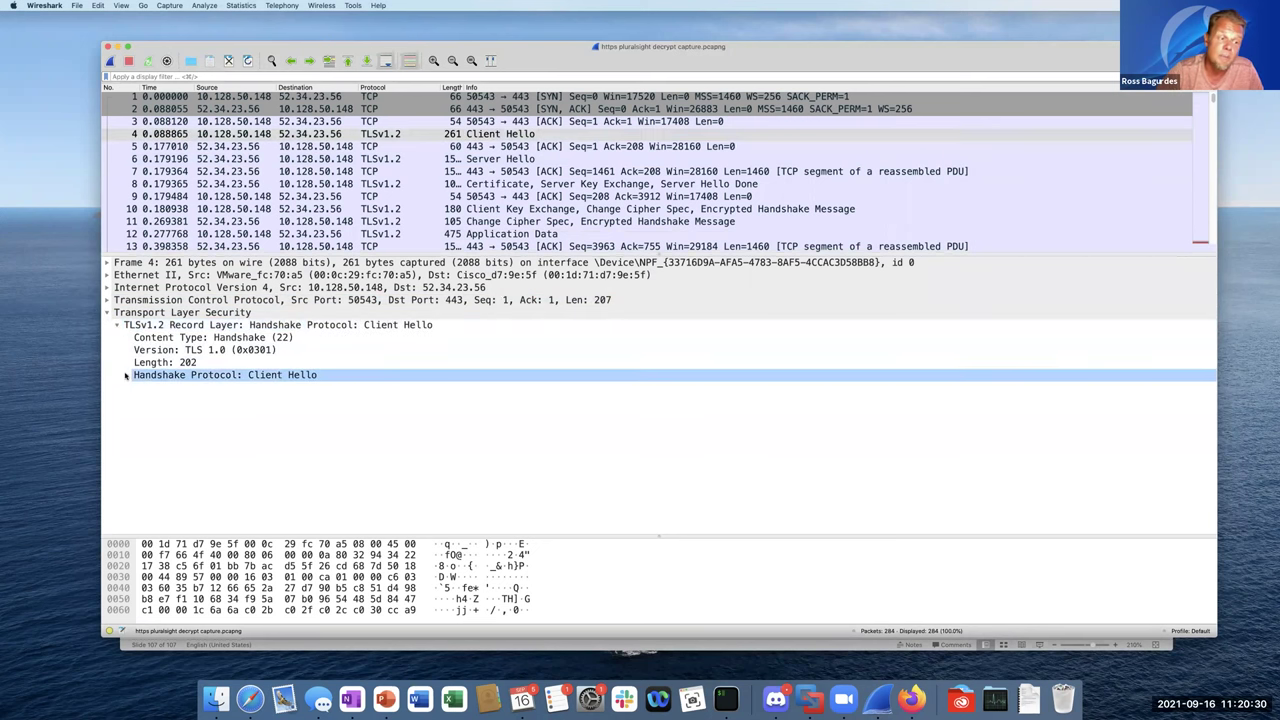
pyautogui.click(126, 375)
pyautogui.scroll(-2, 138, 430)
pyautogui.click(137, 410)
pyautogui.click(168, 448)
pyautogui.scroll(-2, 170, 455)
pyautogui.moveTo(170, 452); pyautogui.dragTo(234, 362)
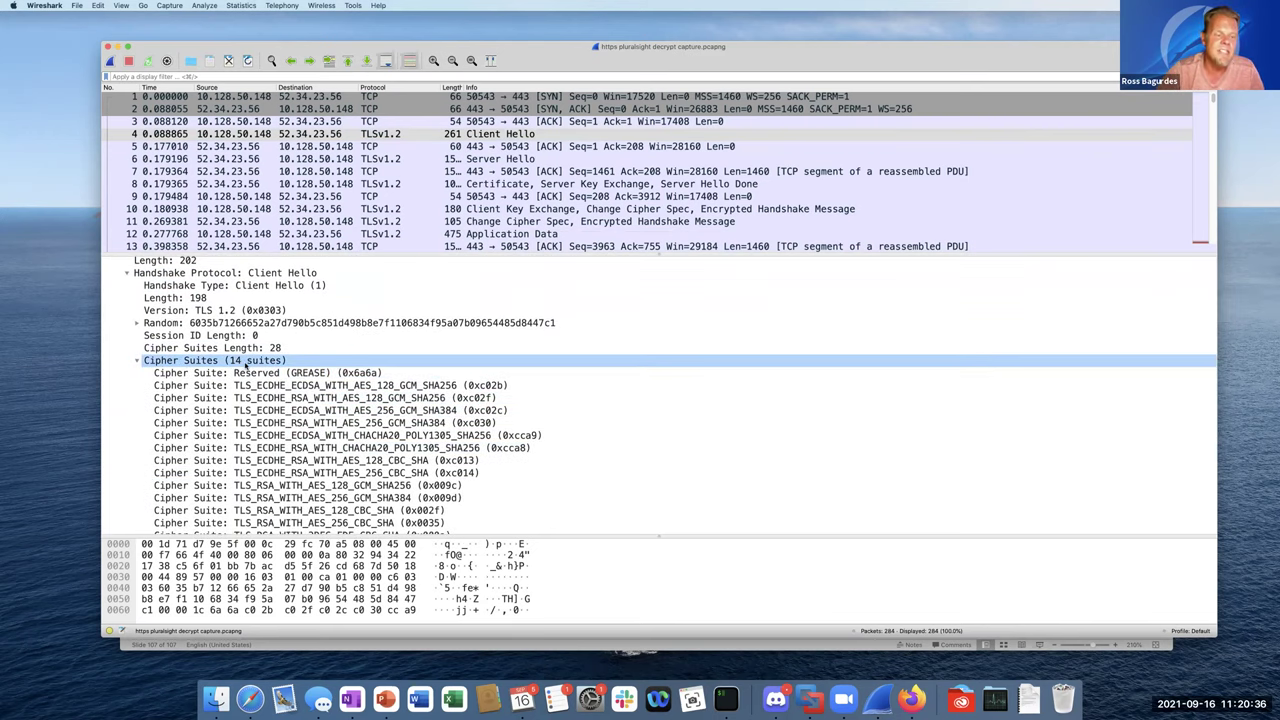
# Examine the offered cipher suites in the Client Hello, comparing the ECDHE_ECDSA, ECDHE_RSA and plain RSA entries.
pyautogui.scroll(-2, 253, 365)
pyautogui.click(254, 368)
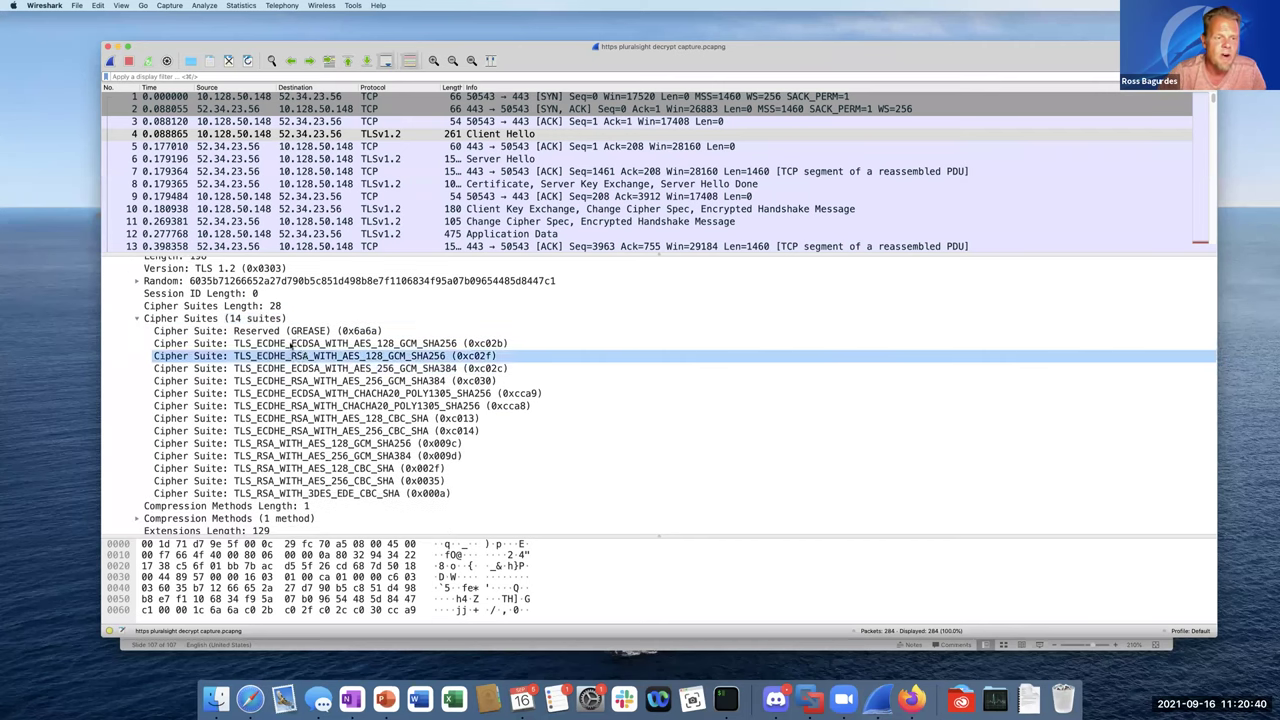
pyautogui.click(272, 345)
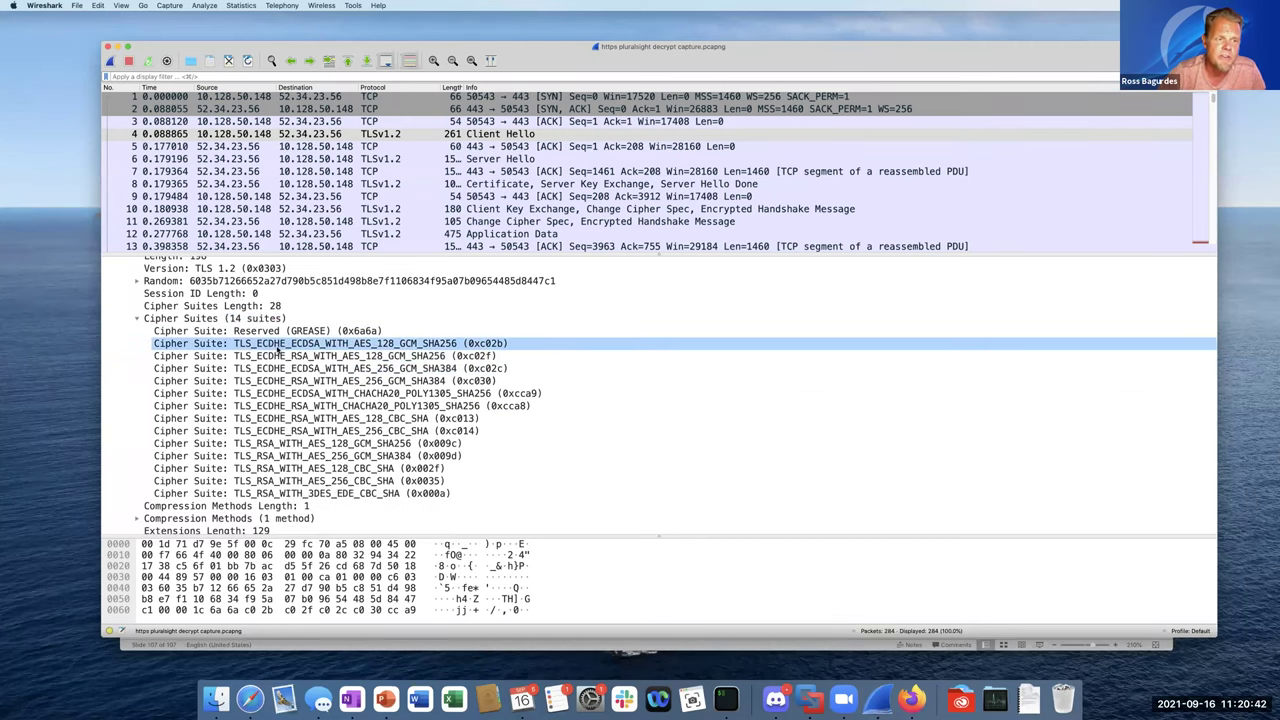
pyautogui.click(279, 407)
pyautogui.click(286, 356)
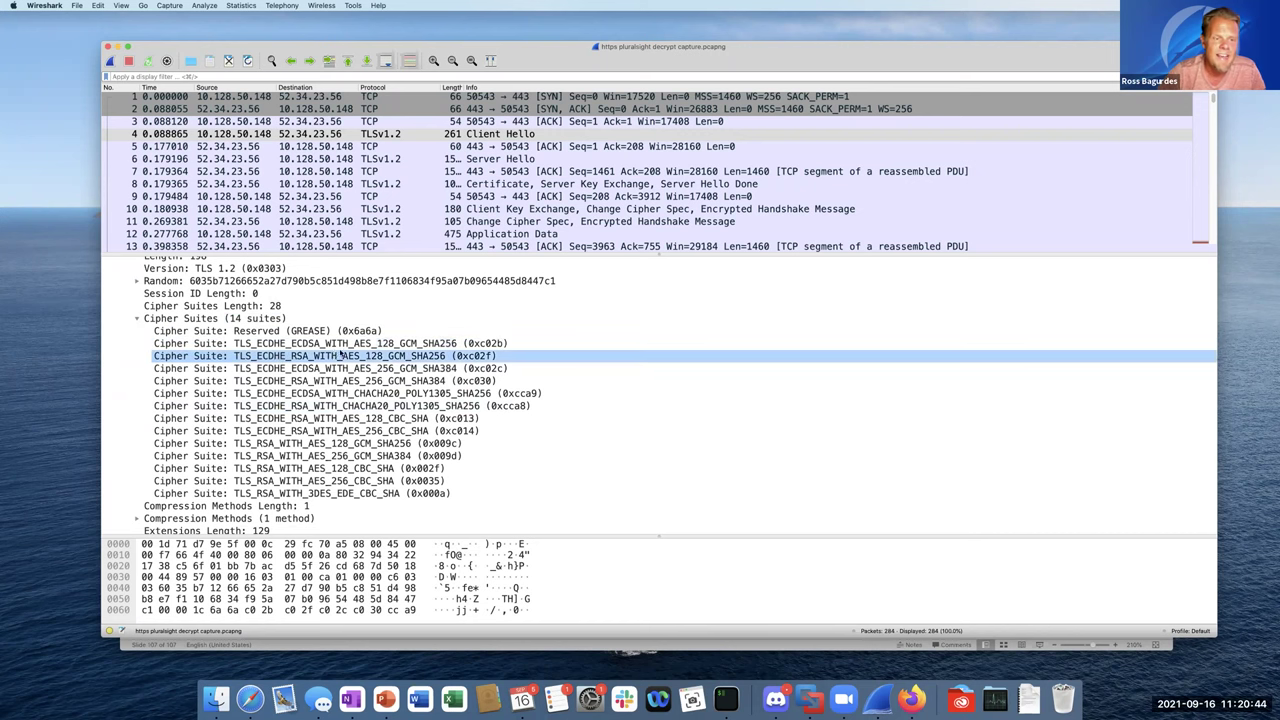
pyautogui.click(372, 344)
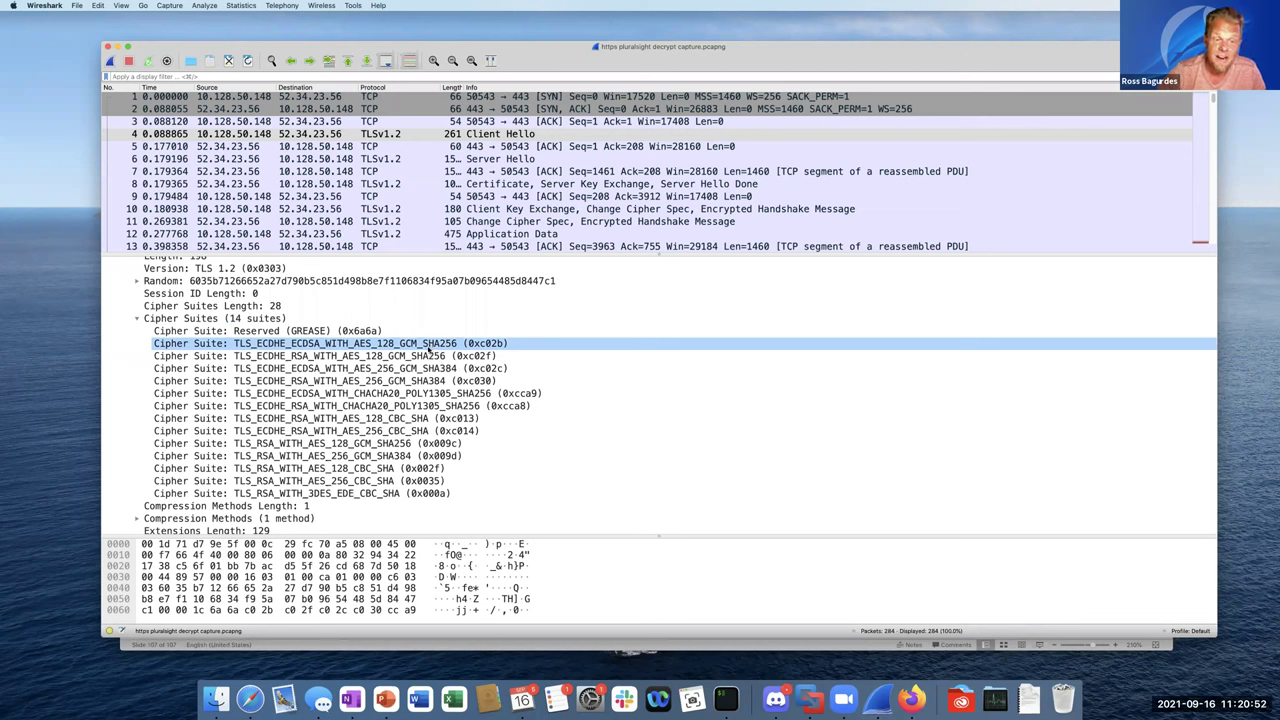
pyautogui.moveTo(398, 351); pyautogui.dragTo(270, 458)
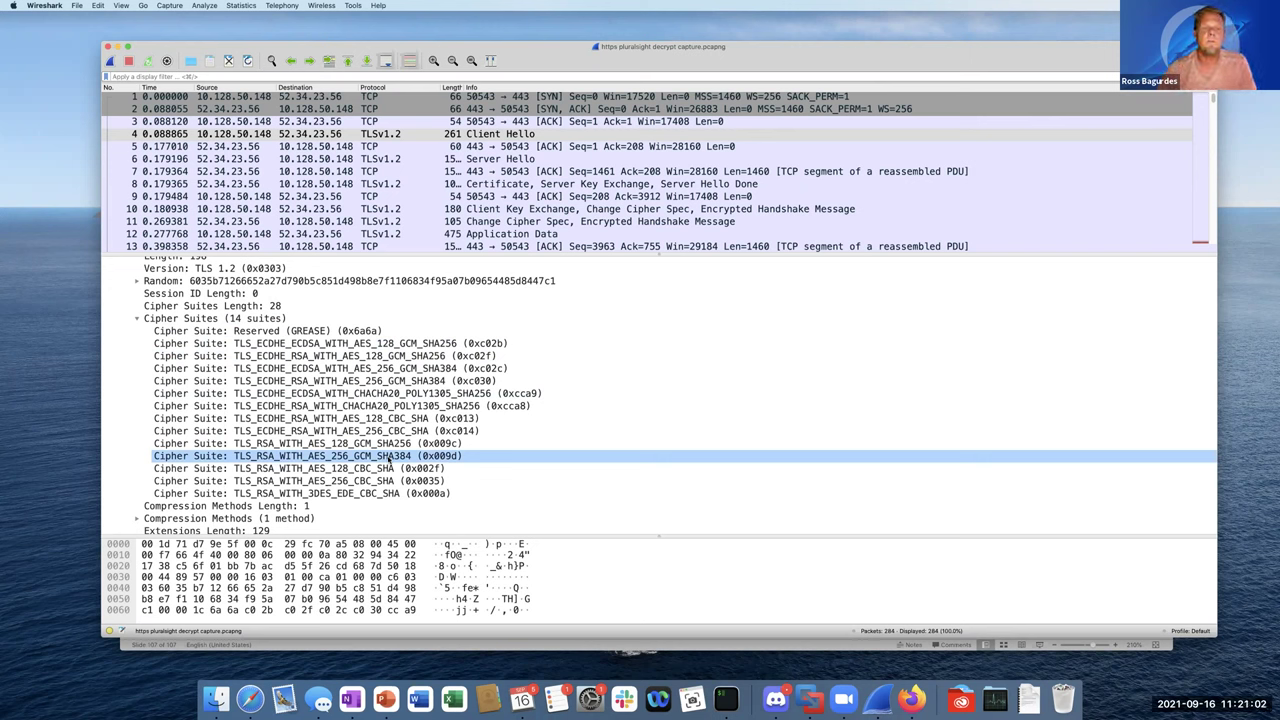
# Inspect the Cipher Suite field chosen in the Server Hello packet.
pyautogui.click(490, 162)
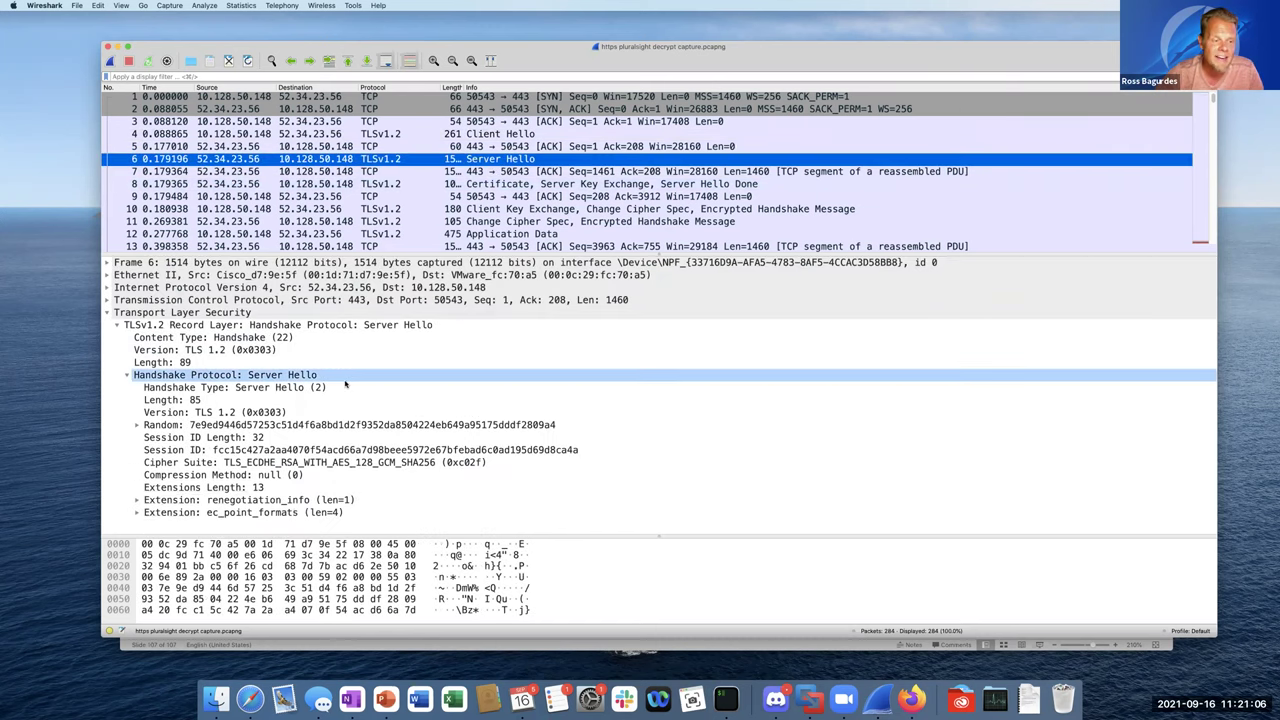
pyautogui.click(209, 465)
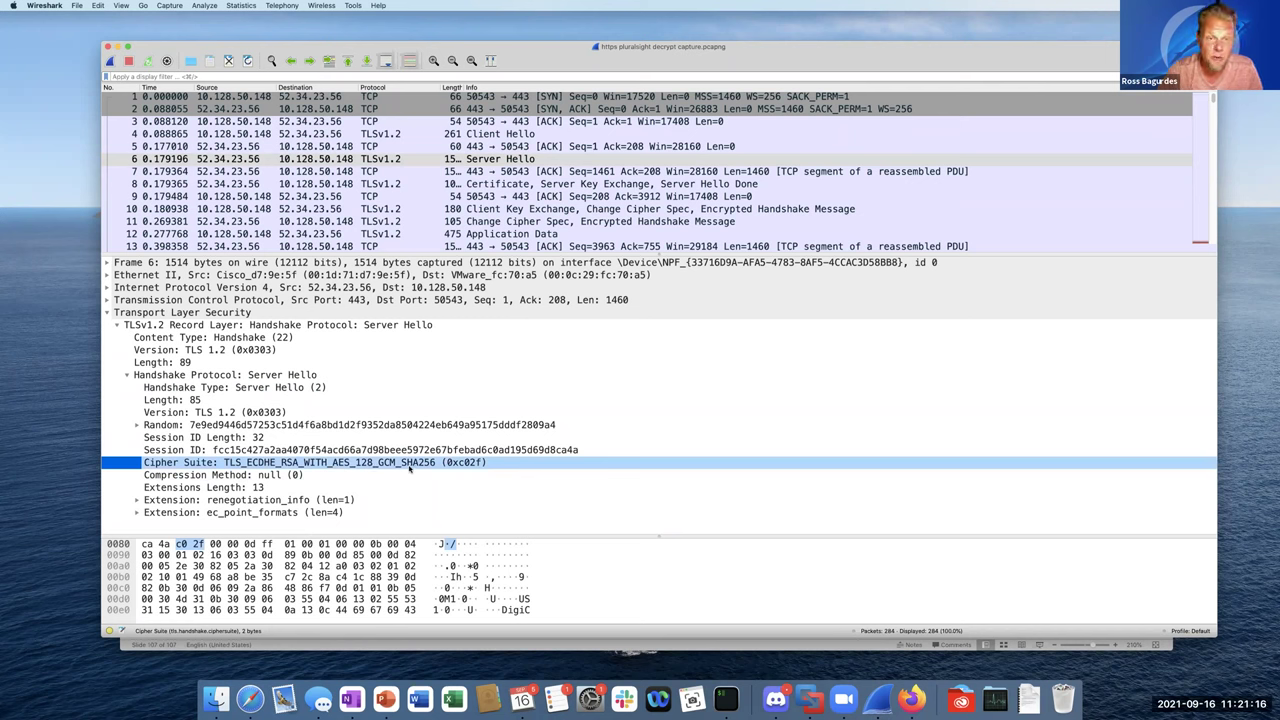
# Examine the Certificate and Server Key Exchange, Client Key Exchange, and server Change Cipher Spec packets of the handshake.
pyautogui.click(513, 192)
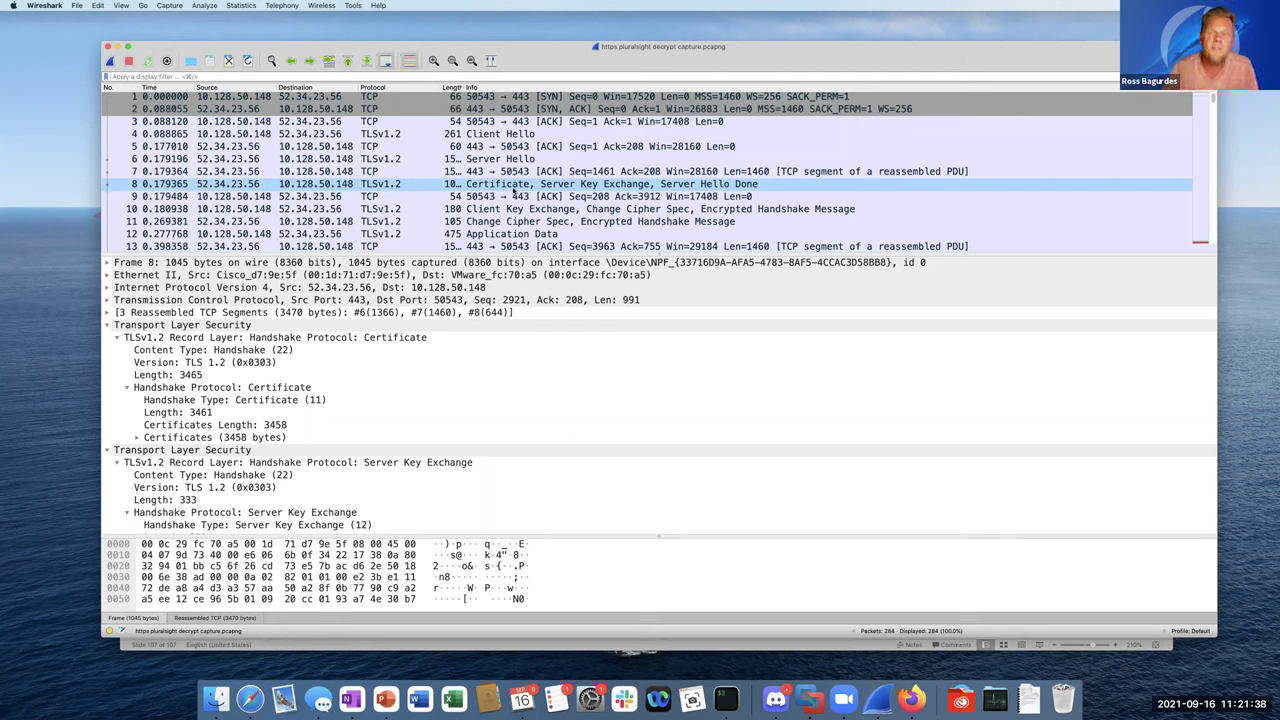
pyautogui.click(513, 194)
pyautogui.click(500, 209)
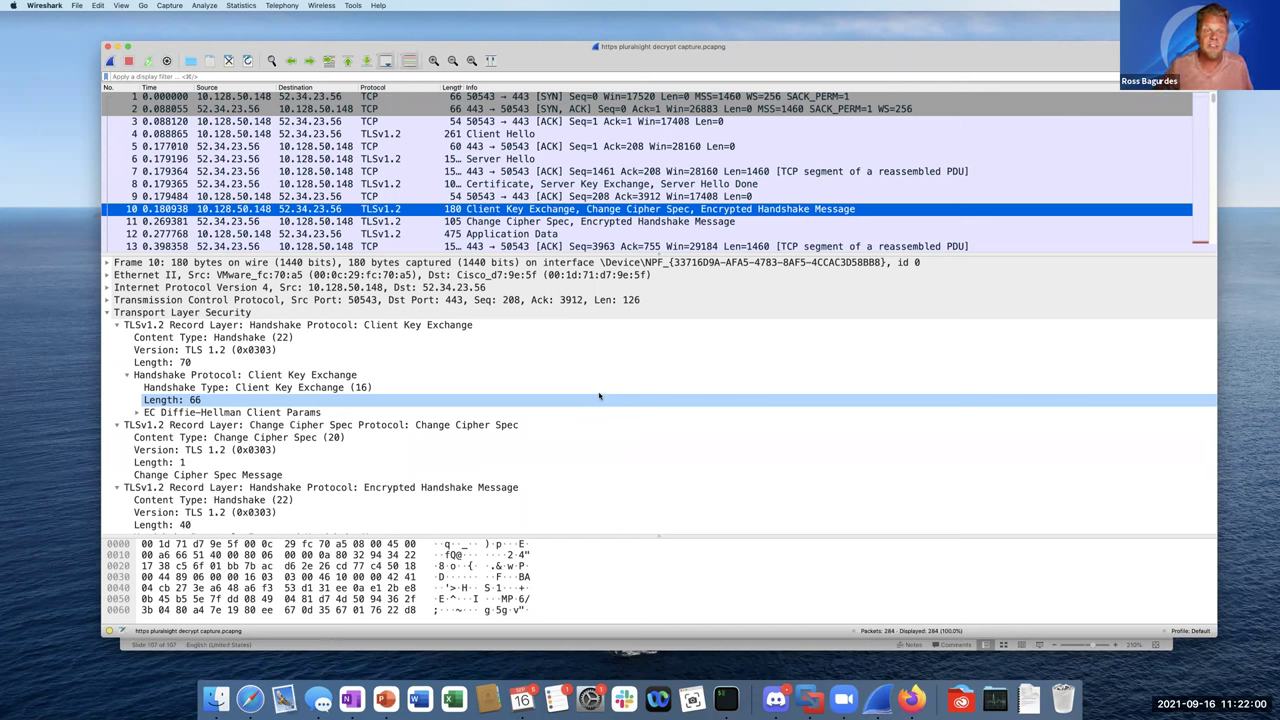
pyautogui.click(570, 222)
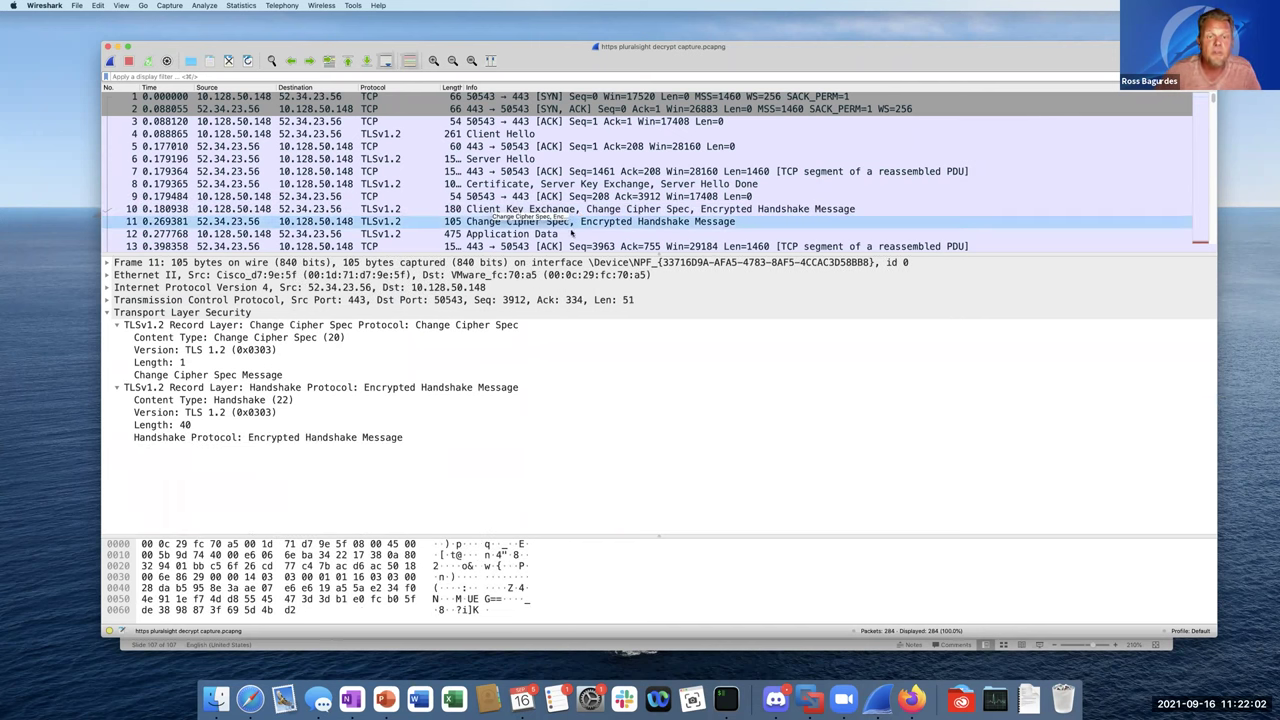
pyautogui.click(641, 388)
pyautogui.click(641, 399)
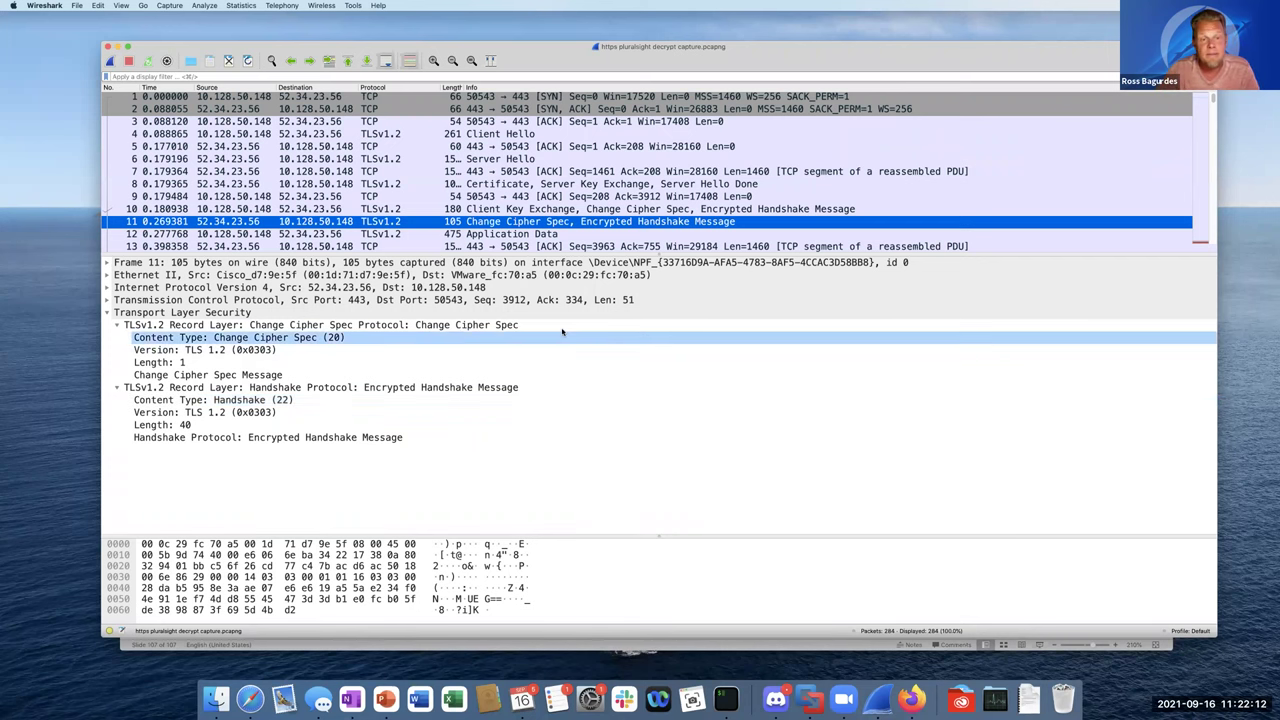
# Select the Application Data packet (packet 12) and open the Transport Layer Security protocol preferences from it.
pyautogui.click(523, 236)
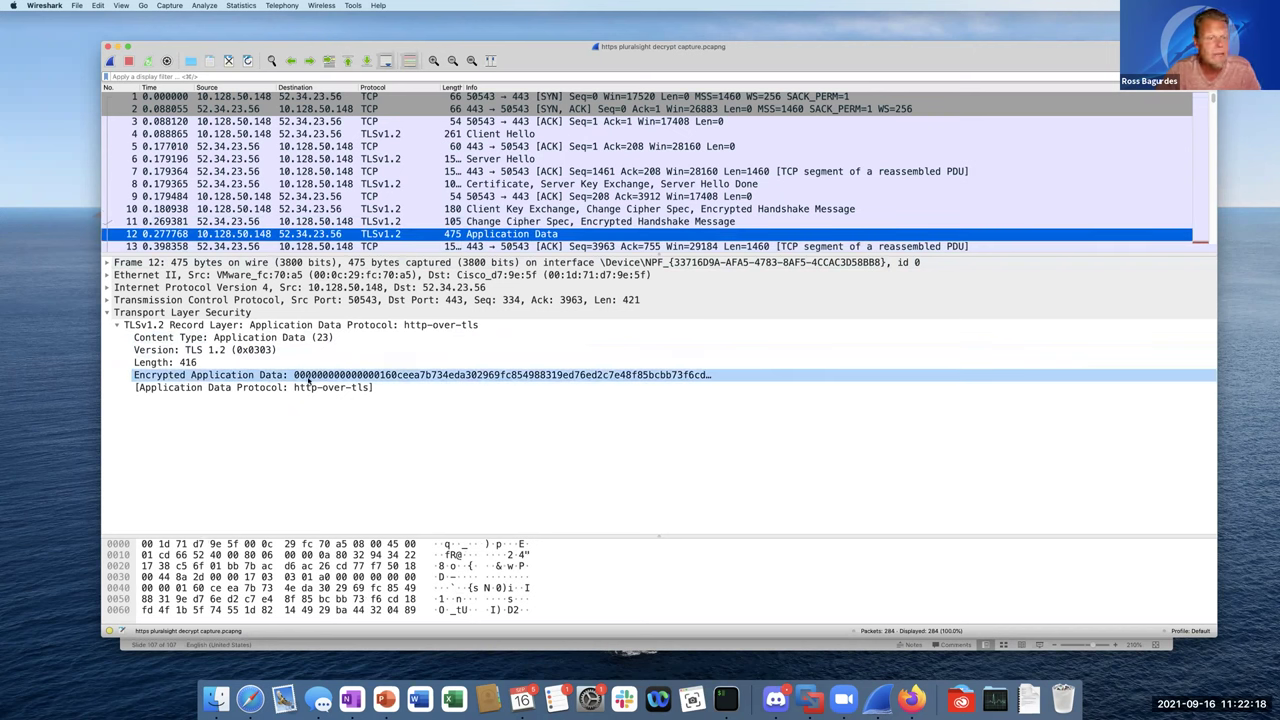
pyautogui.rightClick(379, 237)
pyautogui.moveTo(410, 389)
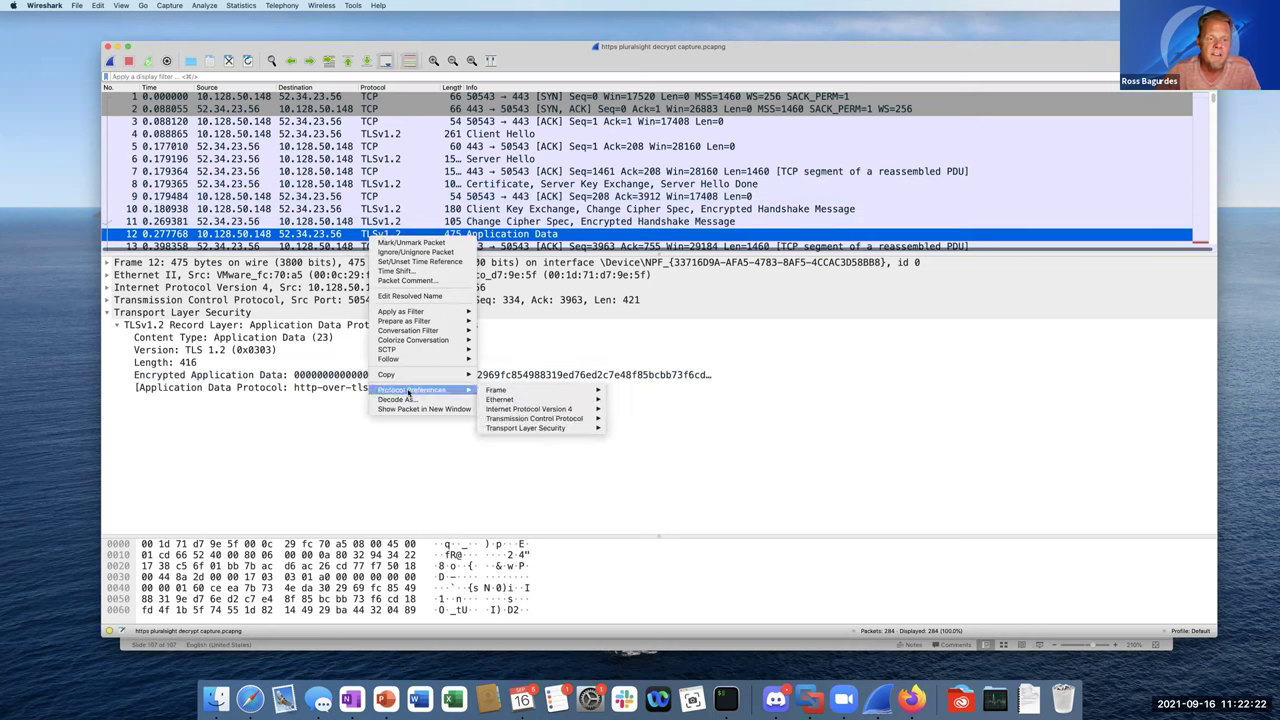
pyautogui.moveTo(570, 428)
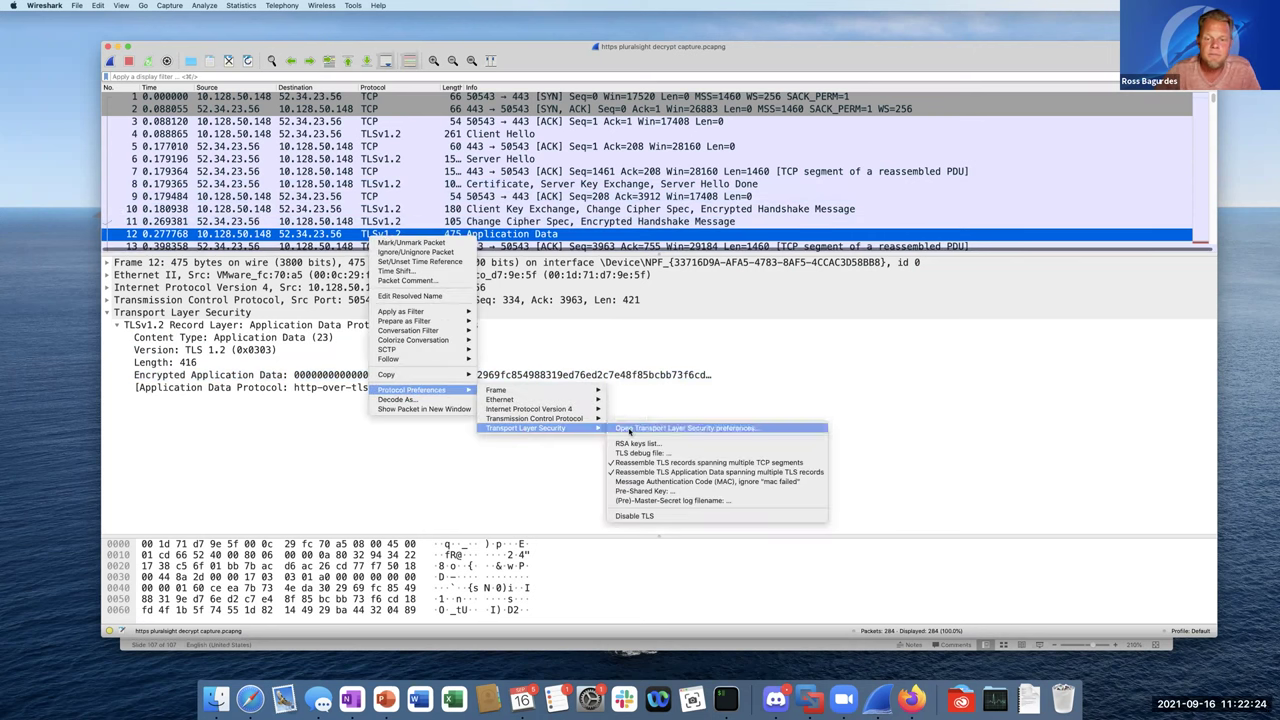
pyautogui.click(629, 429)
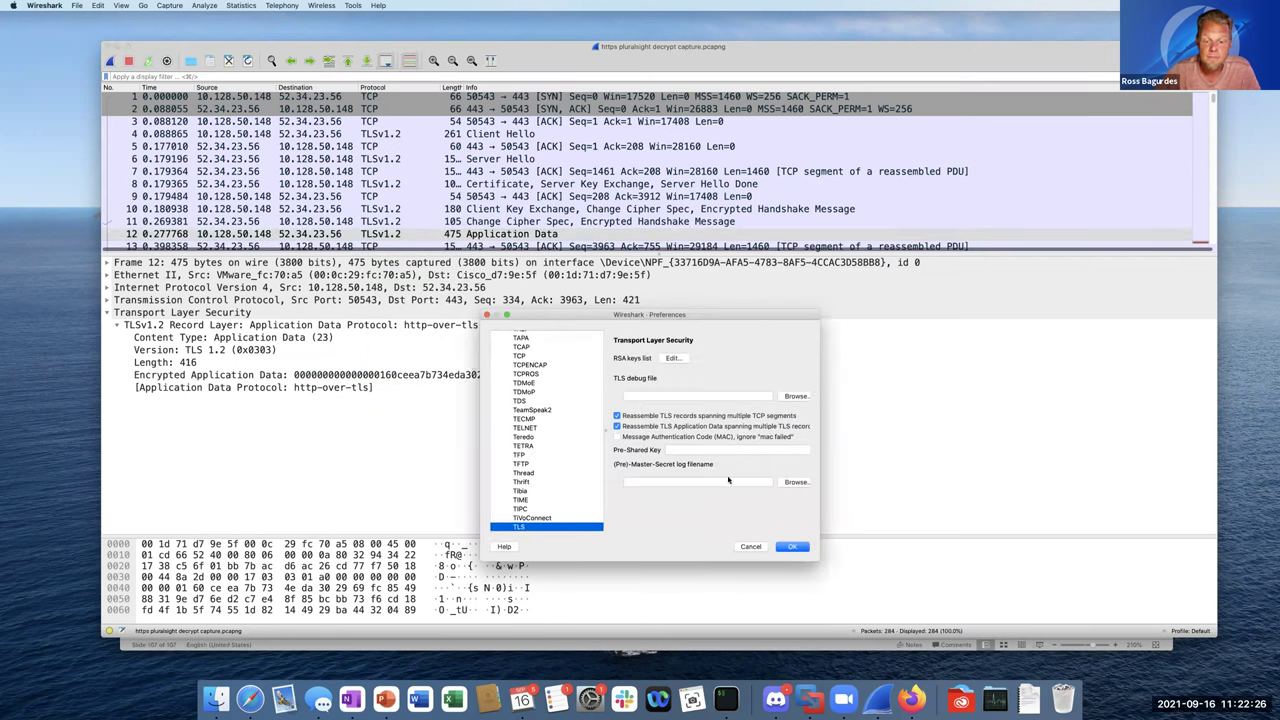
# Browse Dropbox for the (Pre)-Master-Secret log file, checking in Finder which folder holds the TLS captures.
pyautogui.click(794, 482)
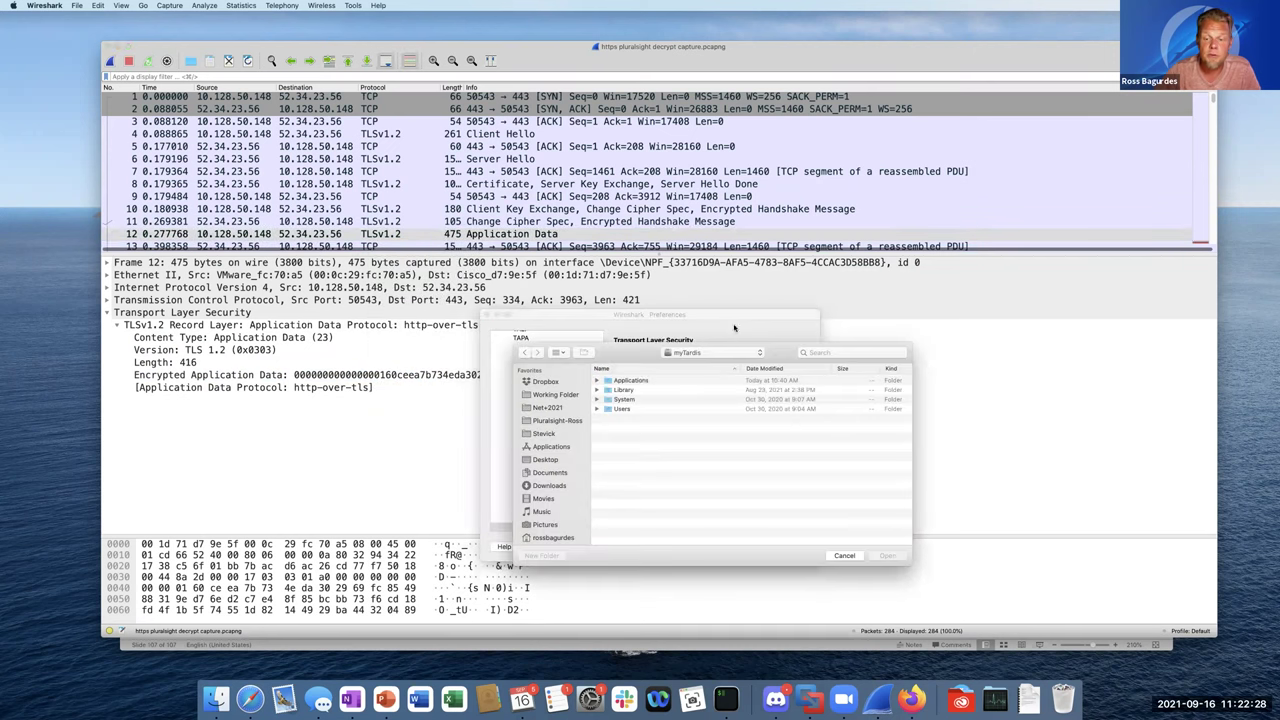
pyautogui.click(545, 381)
pyautogui.scroll(-5, 632, 497)
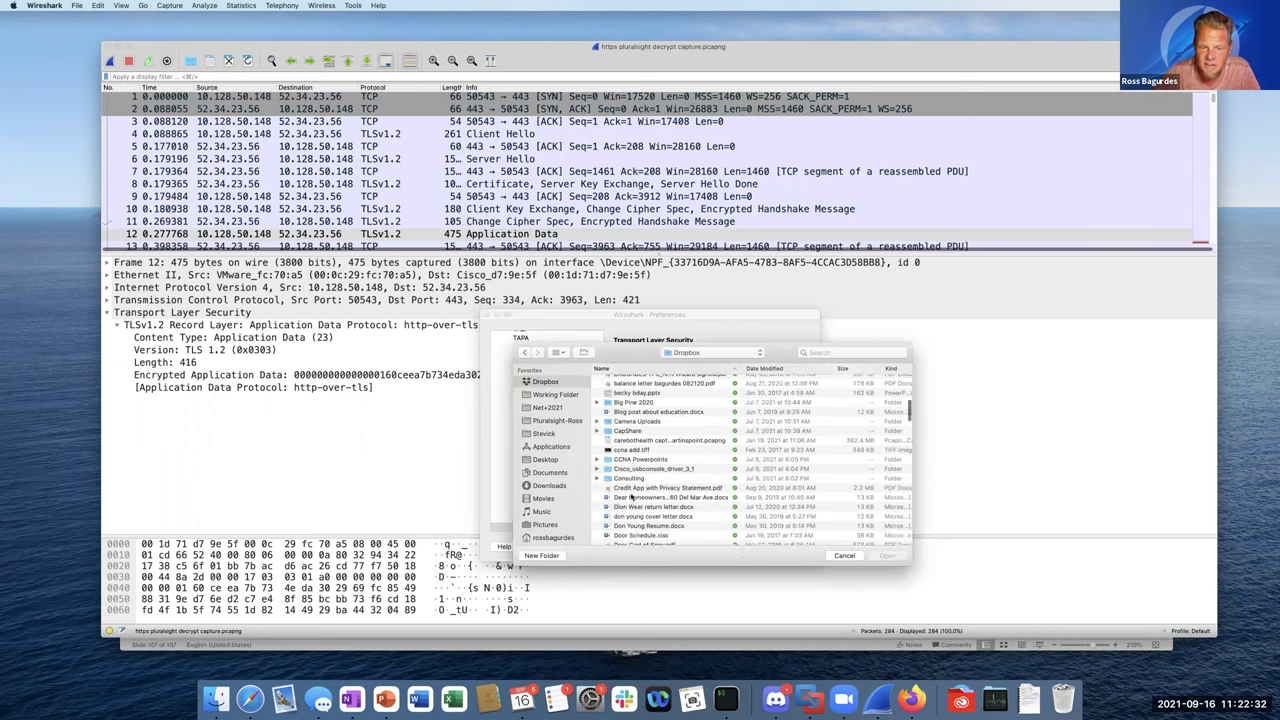
pyautogui.scroll(-8, 632, 497)
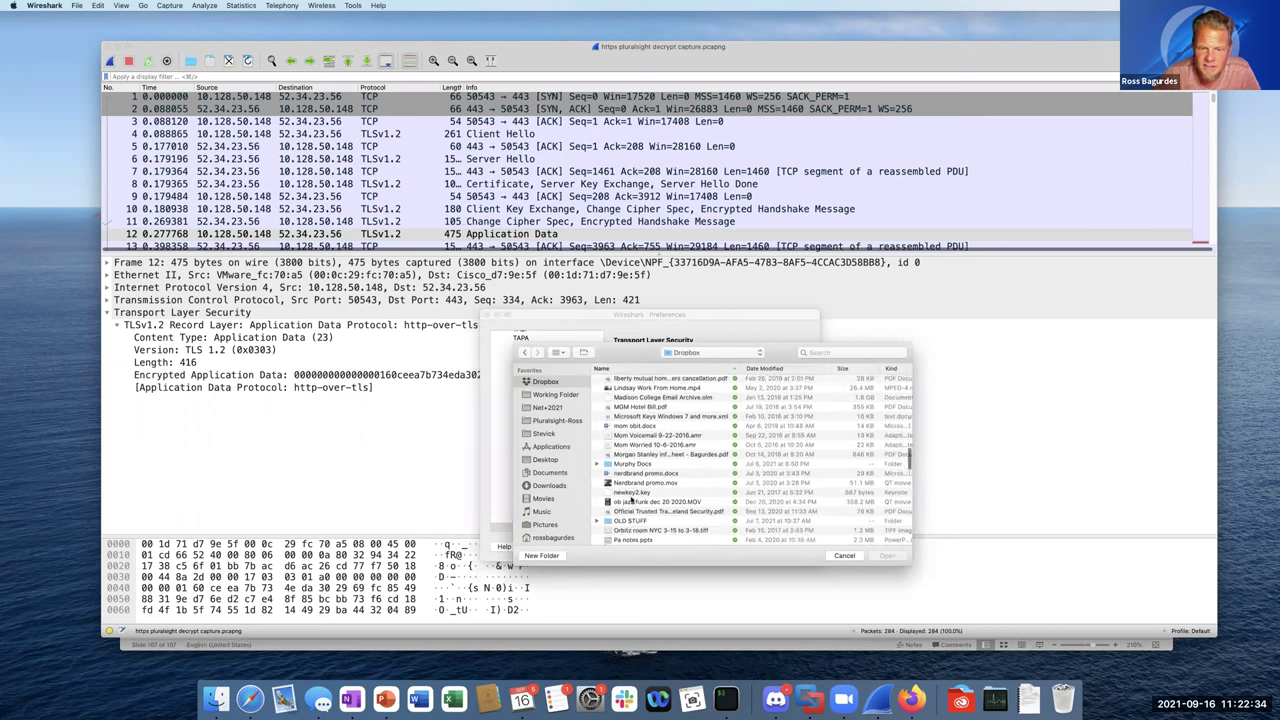
pyautogui.scroll(-7, 632, 498)
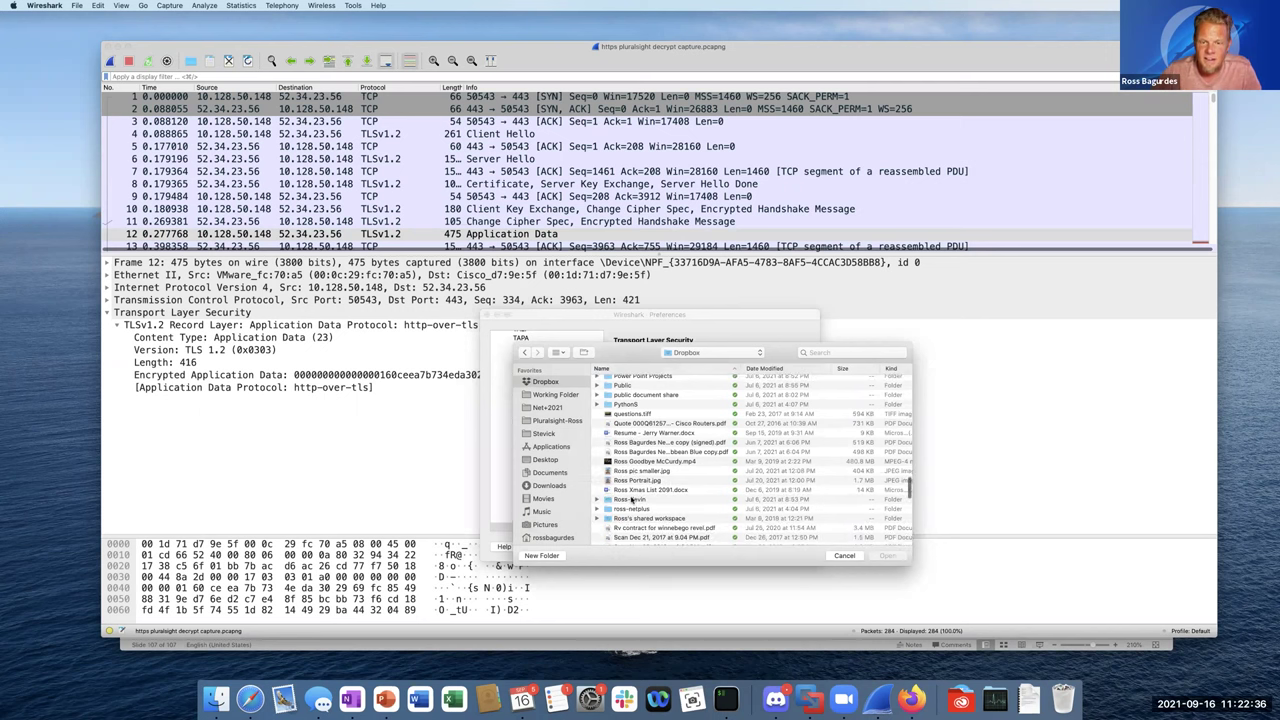
pyautogui.scroll(5, 641, 471)
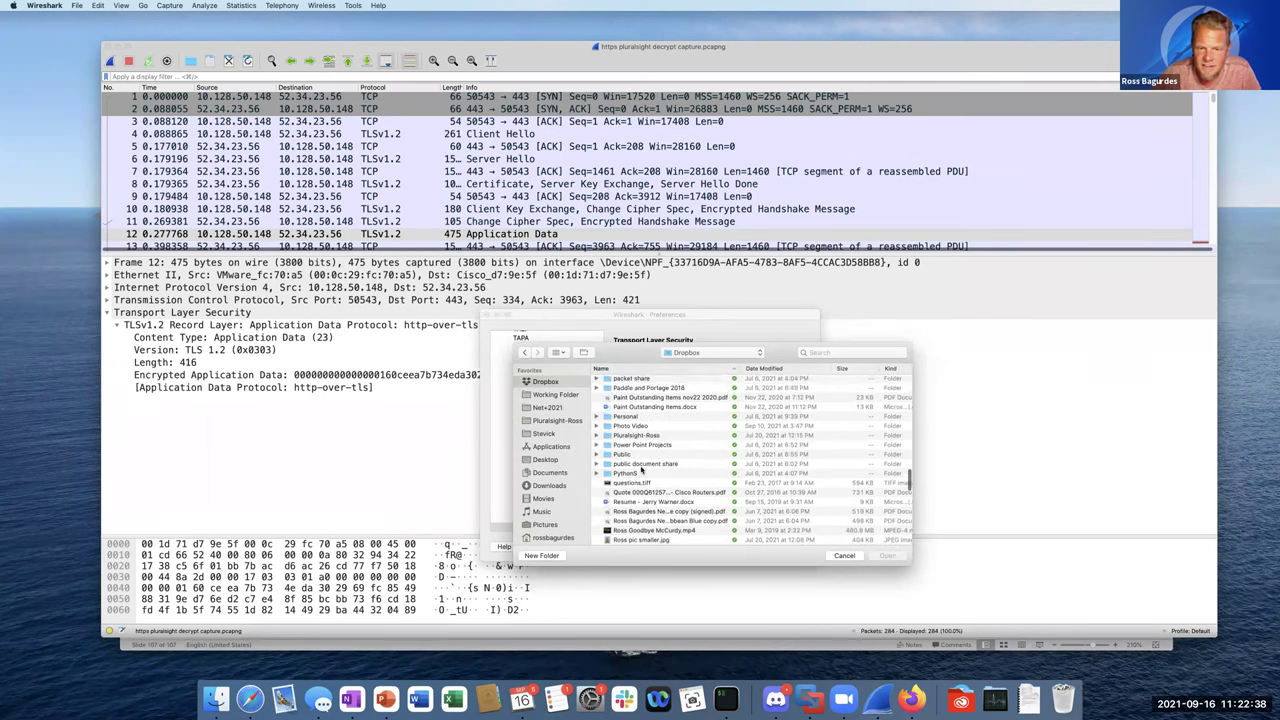
pyautogui.scroll(3, 641, 471)
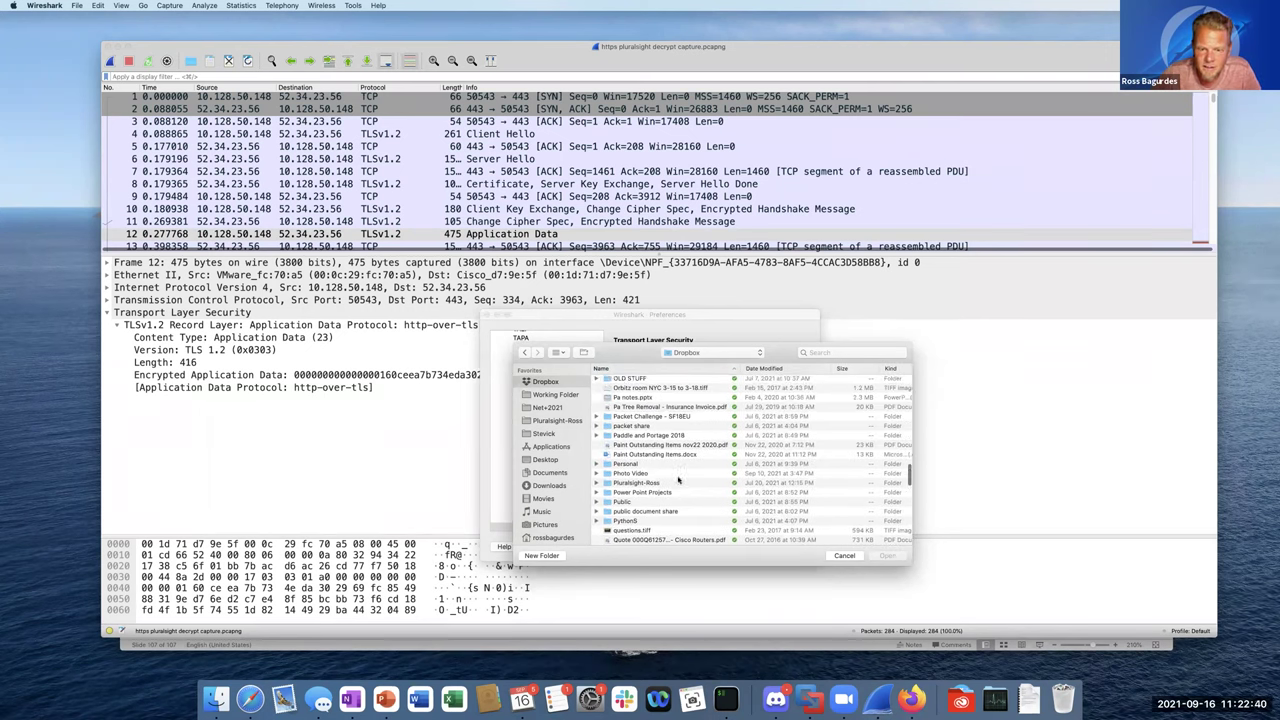
pyautogui.click(217, 697)
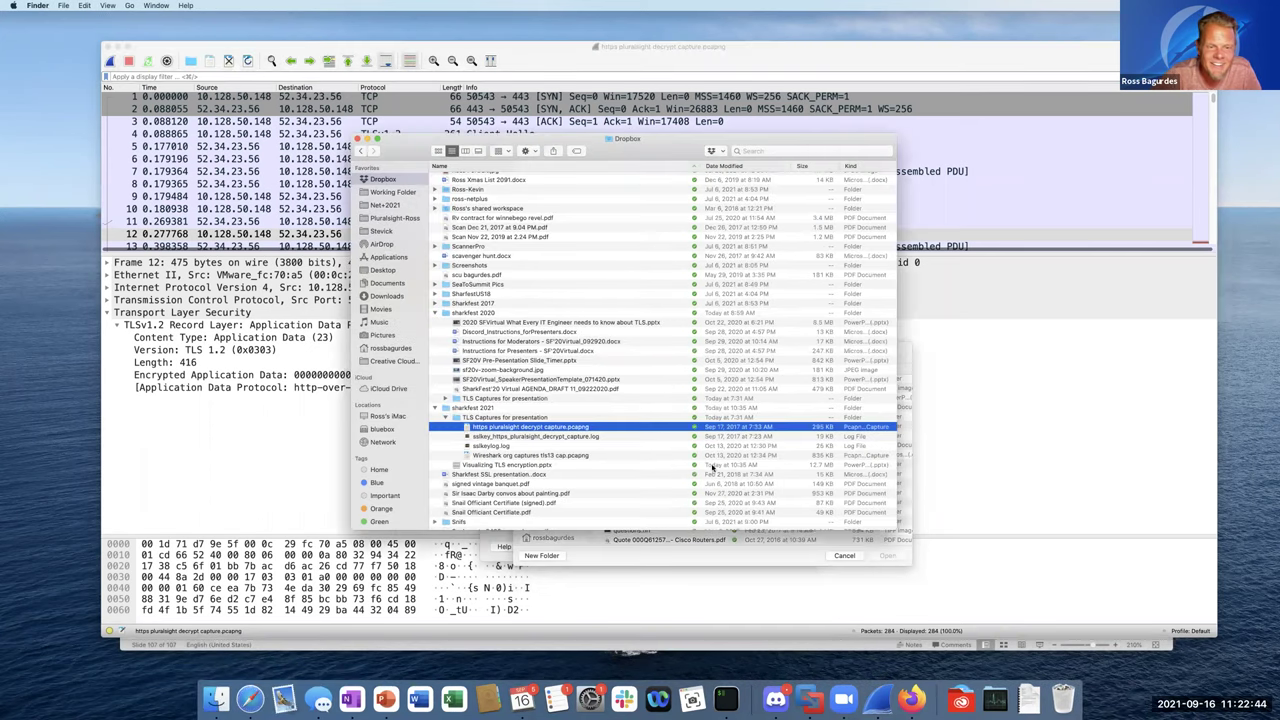
pyautogui.click(790, 566)
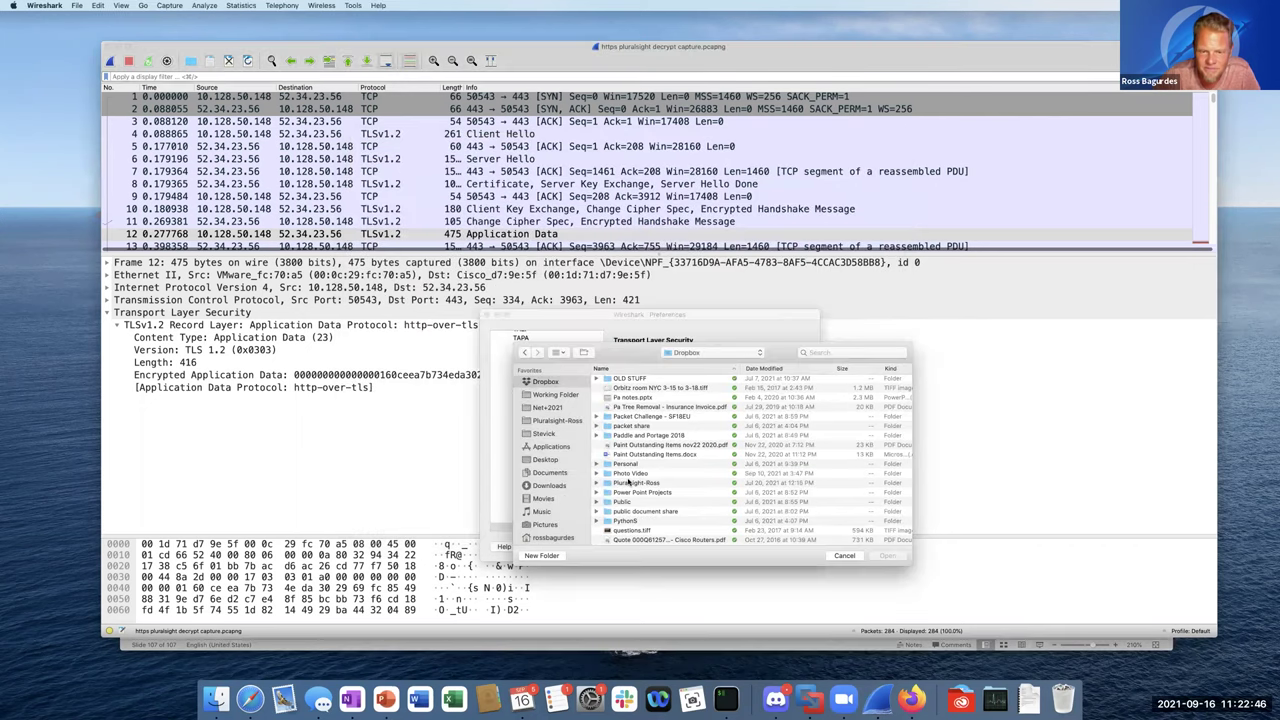
# Set sslkey_https_pluralsight_decrypt_capture.log from sharkfest 2021's TLS Captures for presentation folder as the (Pre)-Master-Secret log and apply the preferences.
pyautogui.scroll(-5, 660, 460)
pyautogui.scroll(-5, 628, 481)
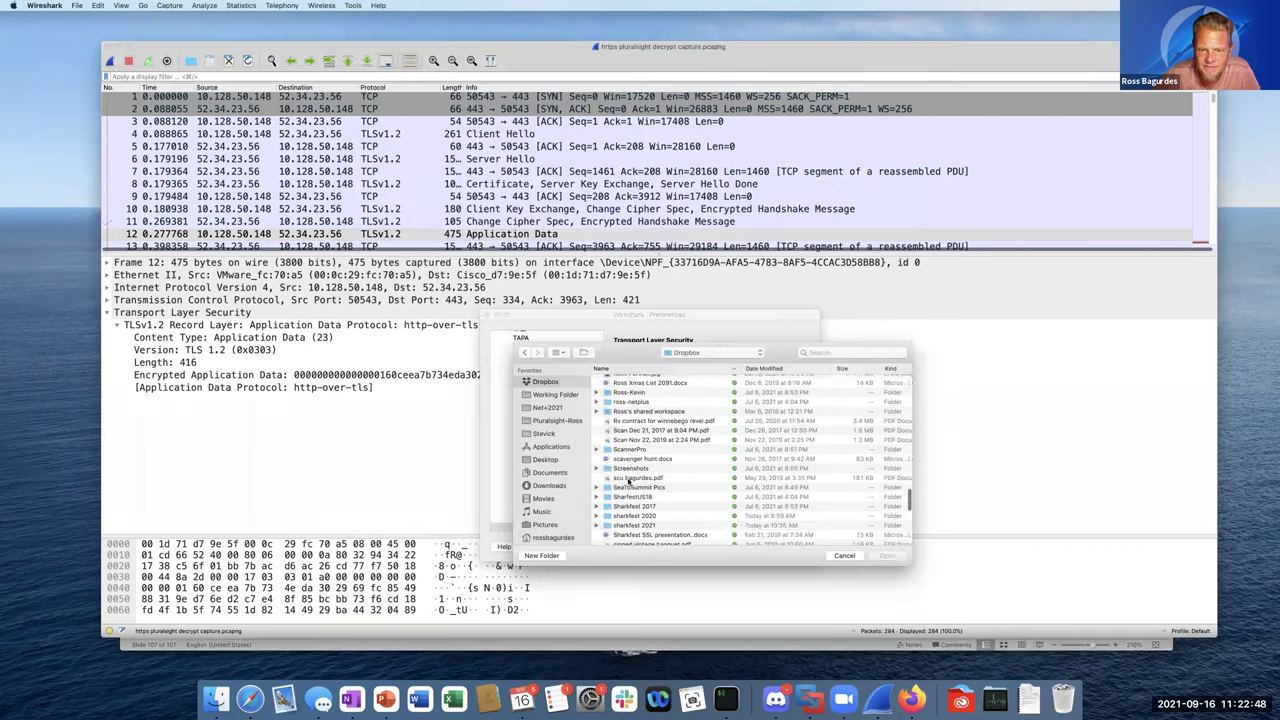
pyautogui.doubleClick(623, 519)
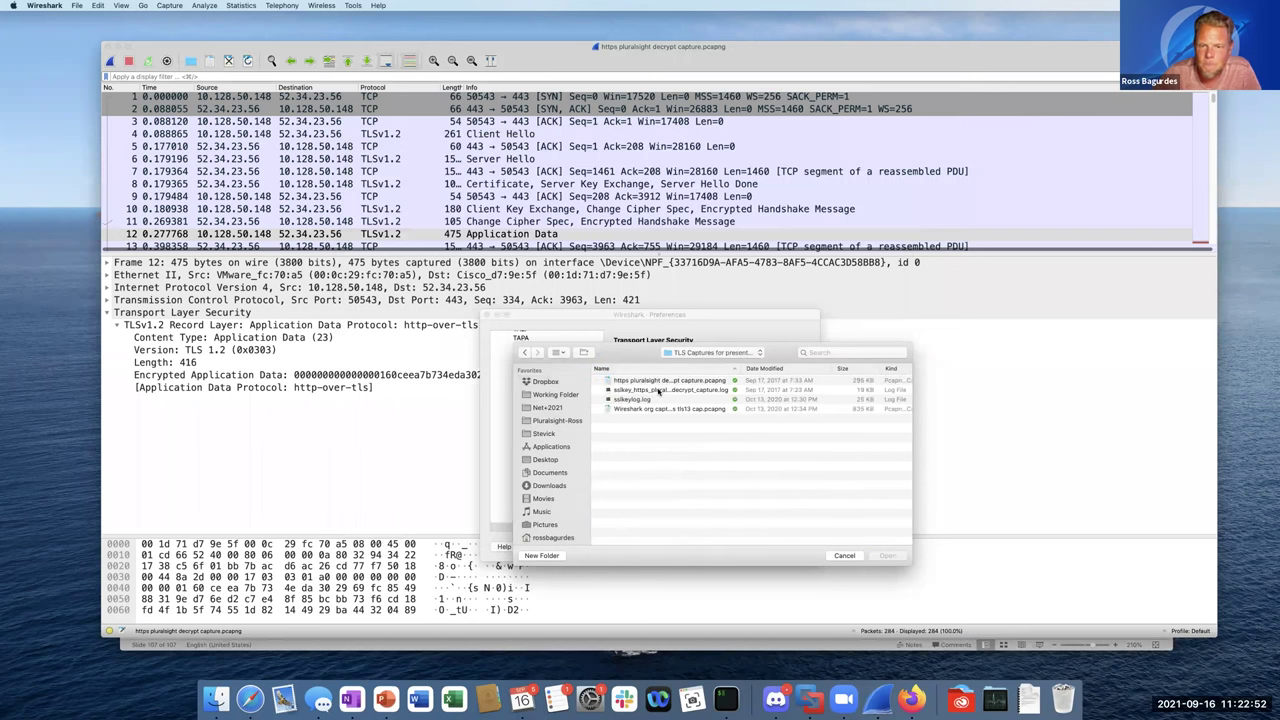
pyautogui.click(658, 391)
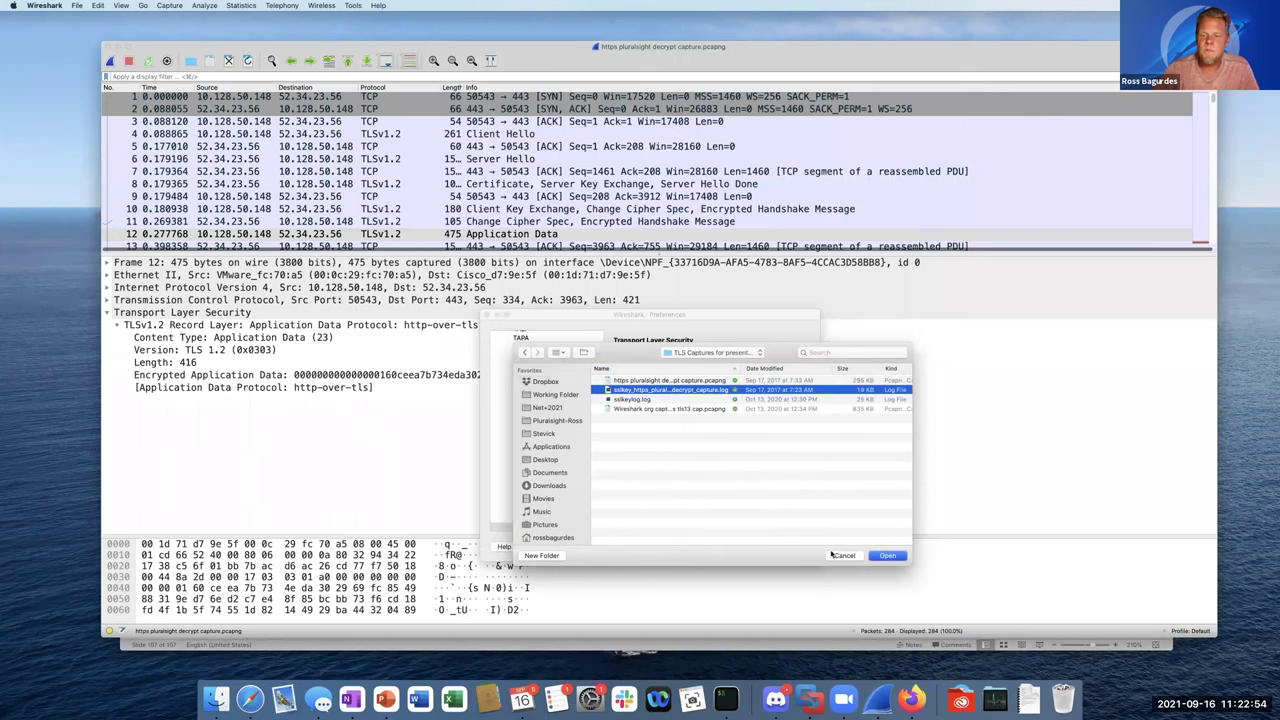
pyautogui.press('Return')
pyautogui.click(800, 546)
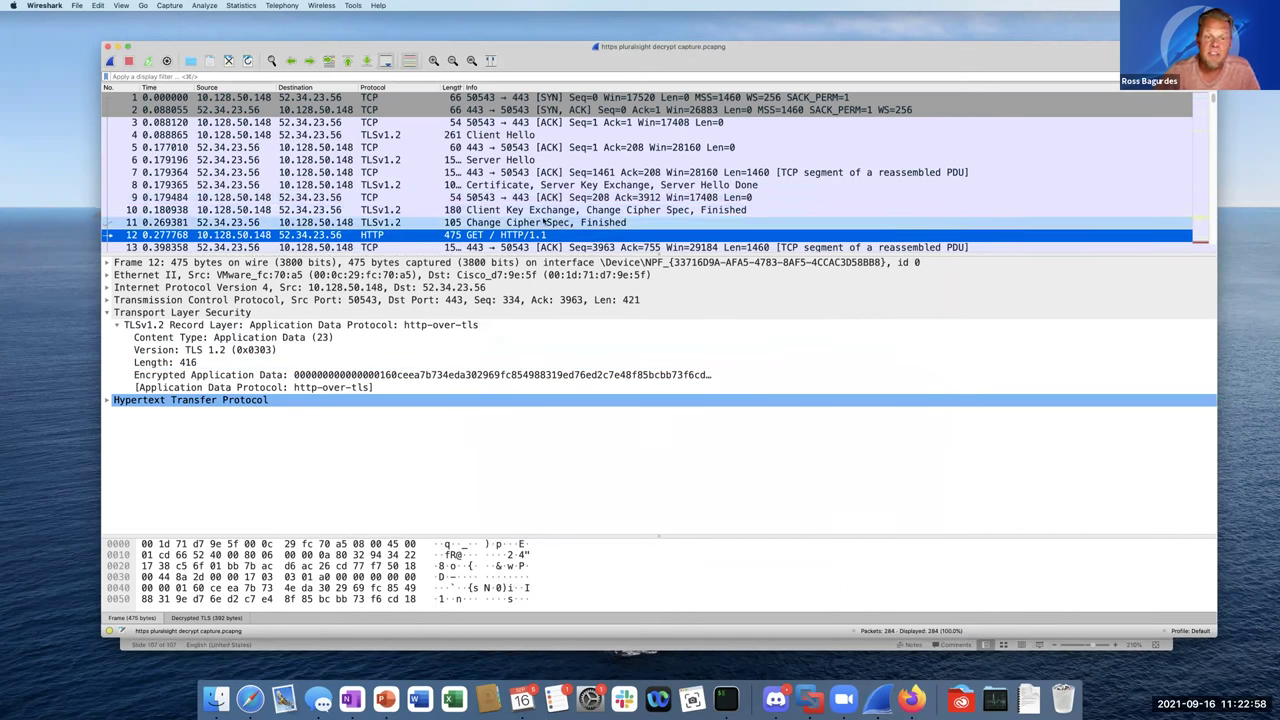
# Examine the client and server Finished messages in packets 10 and 11 and the HTTP GET request in packet 12.
pyautogui.click(532, 211)
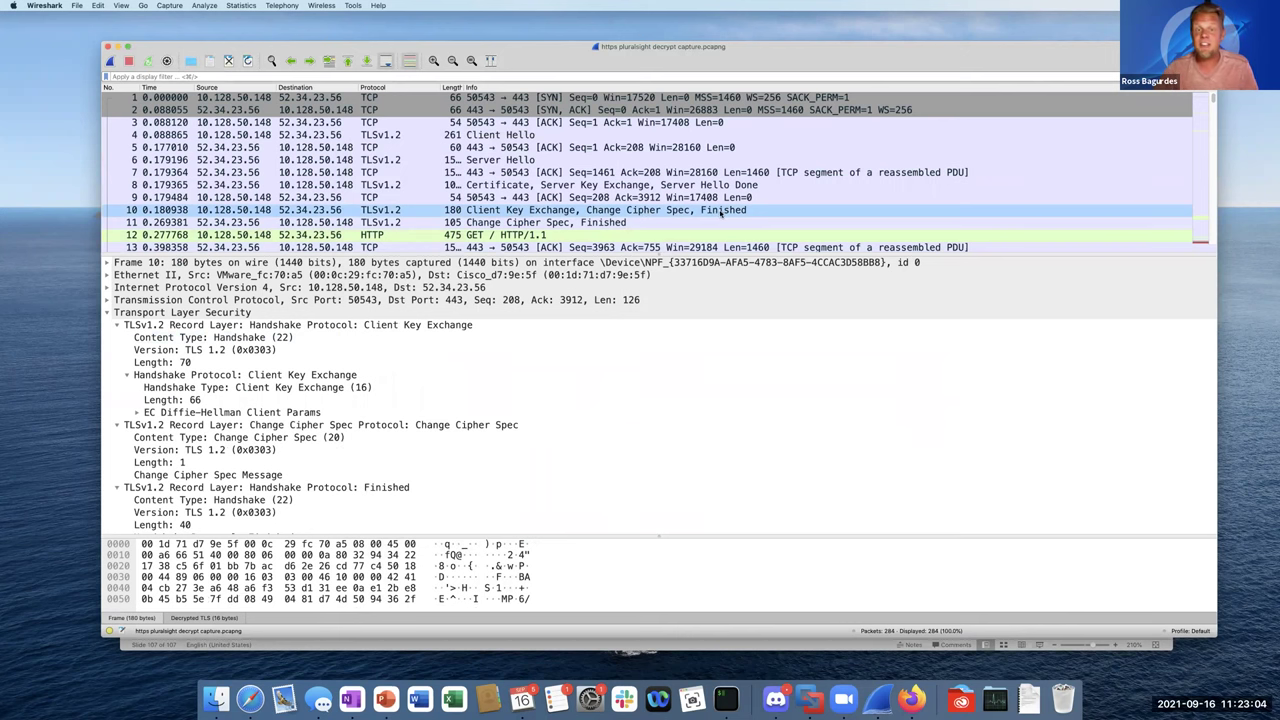
pyautogui.click(625, 223)
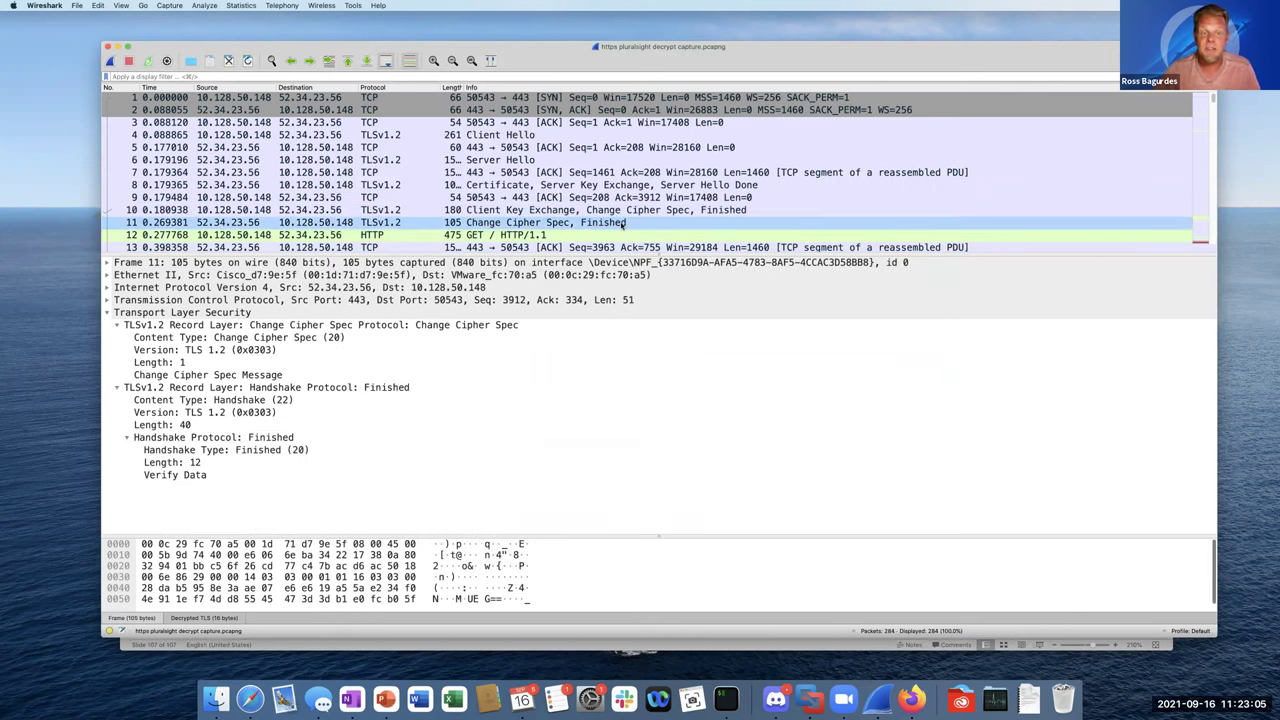
pyautogui.click(544, 236)
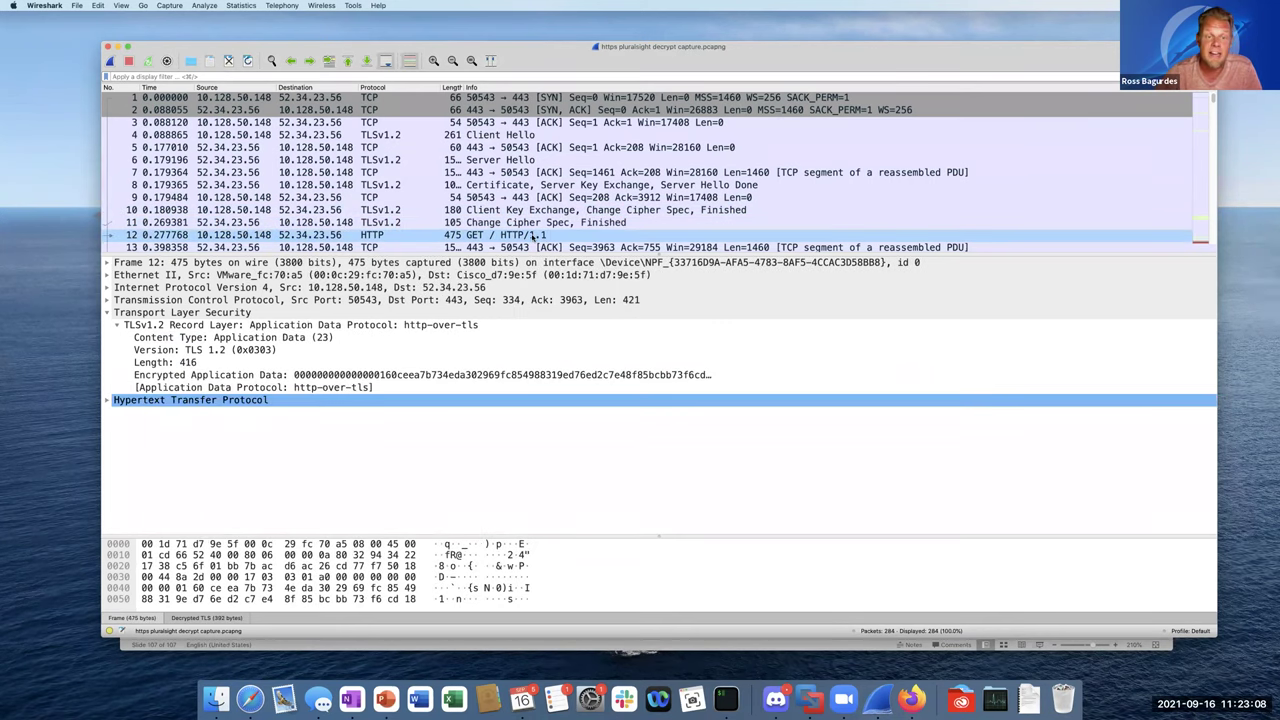
pyautogui.click(517, 235)
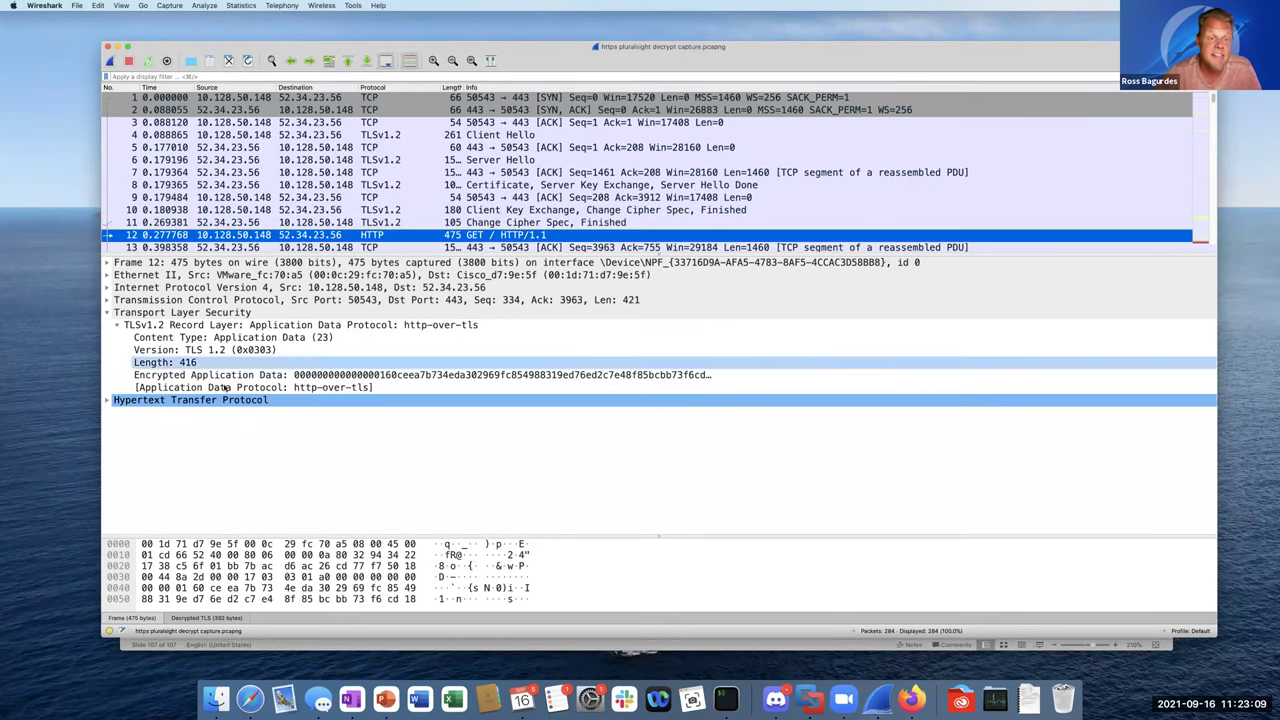
# Expand Hypertext Transfer Protocol in the GET packet, inspect the Host header, and reselect the server's Change Cipher Spec packet.
pyautogui.click(107, 400)
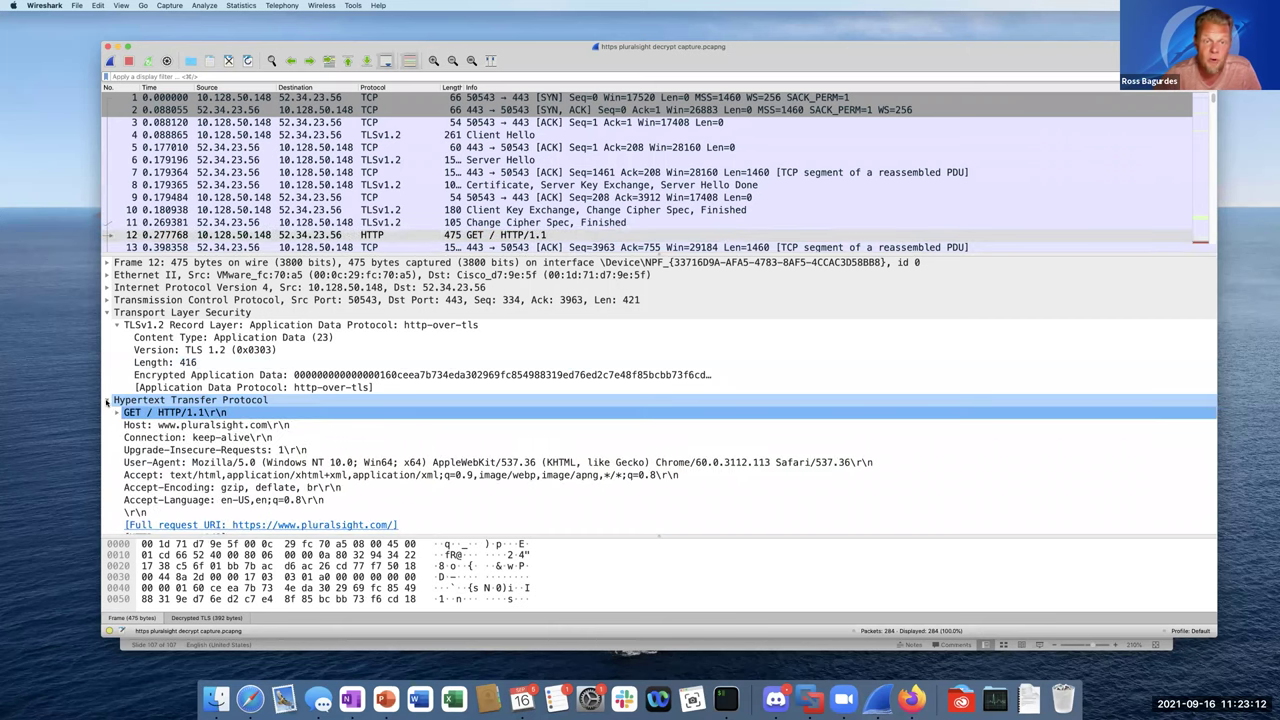
pyautogui.click(230, 401)
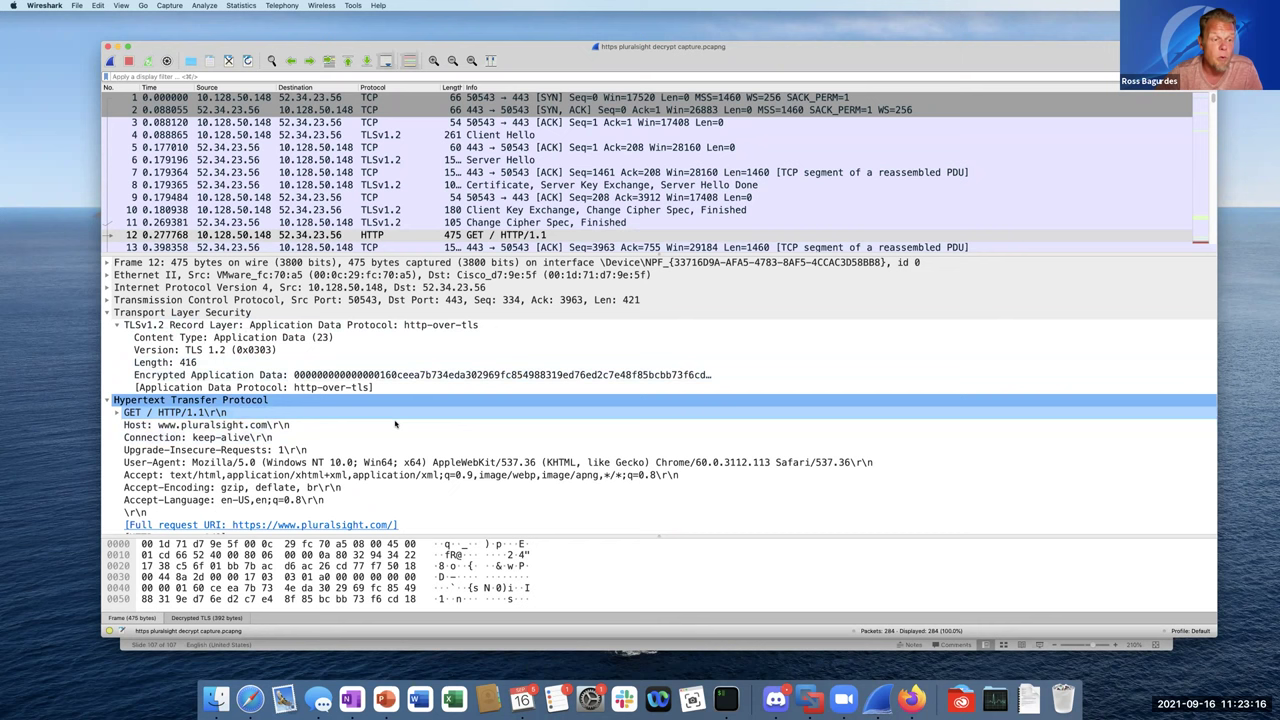
pyautogui.click(255, 424)
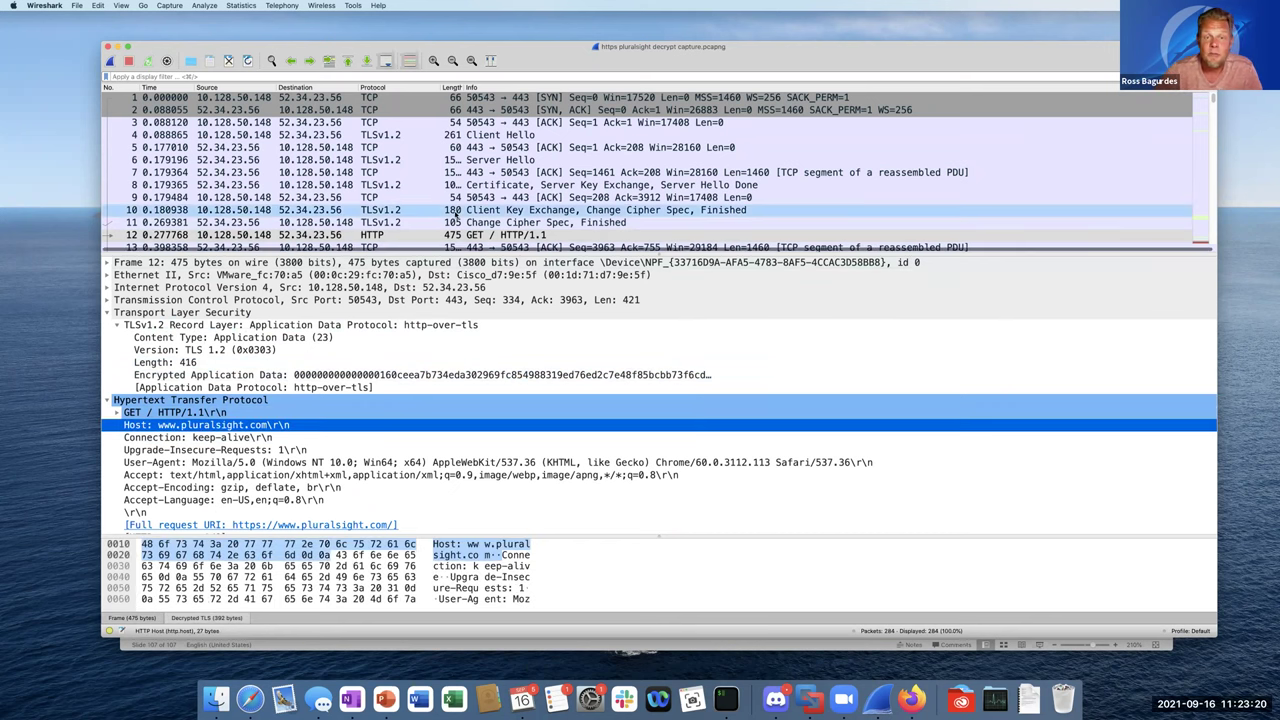
pyautogui.scroll(-2, 455, 213)
pyautogui.scroll(-3, 455, 213)
pyautogui.scroll(5, 497, 215)
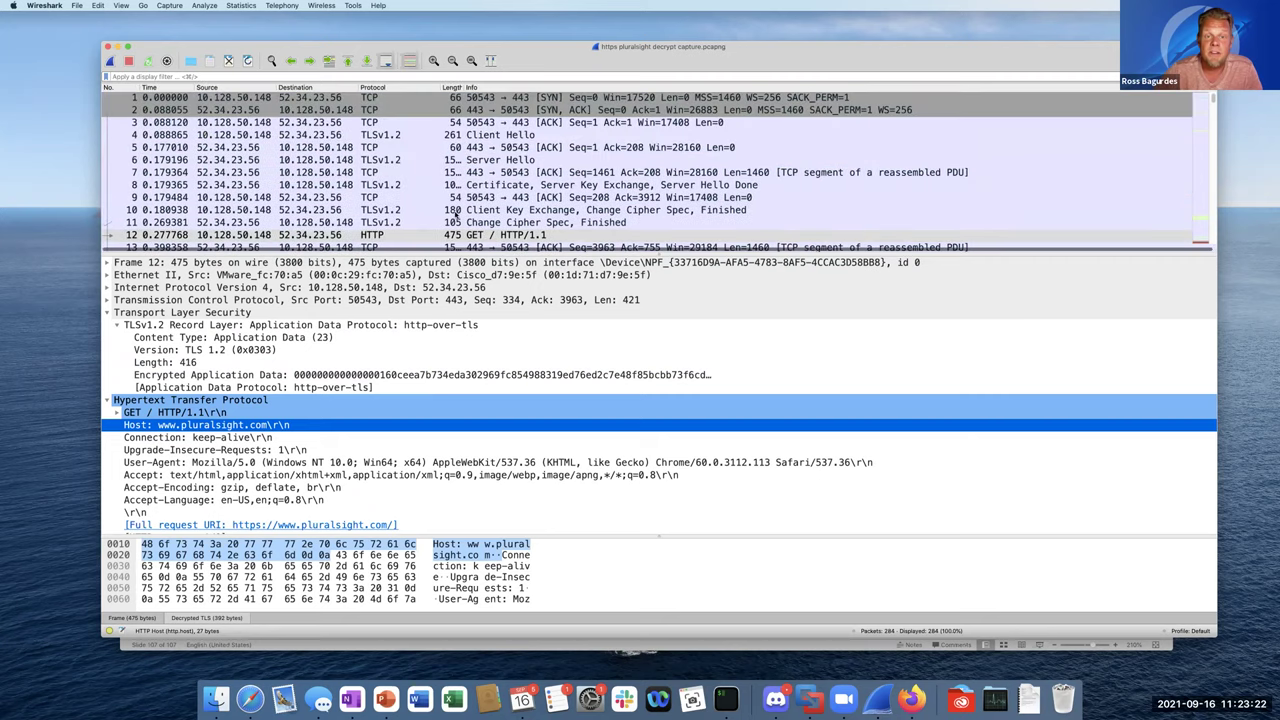
pyautogui.click(500, 222)
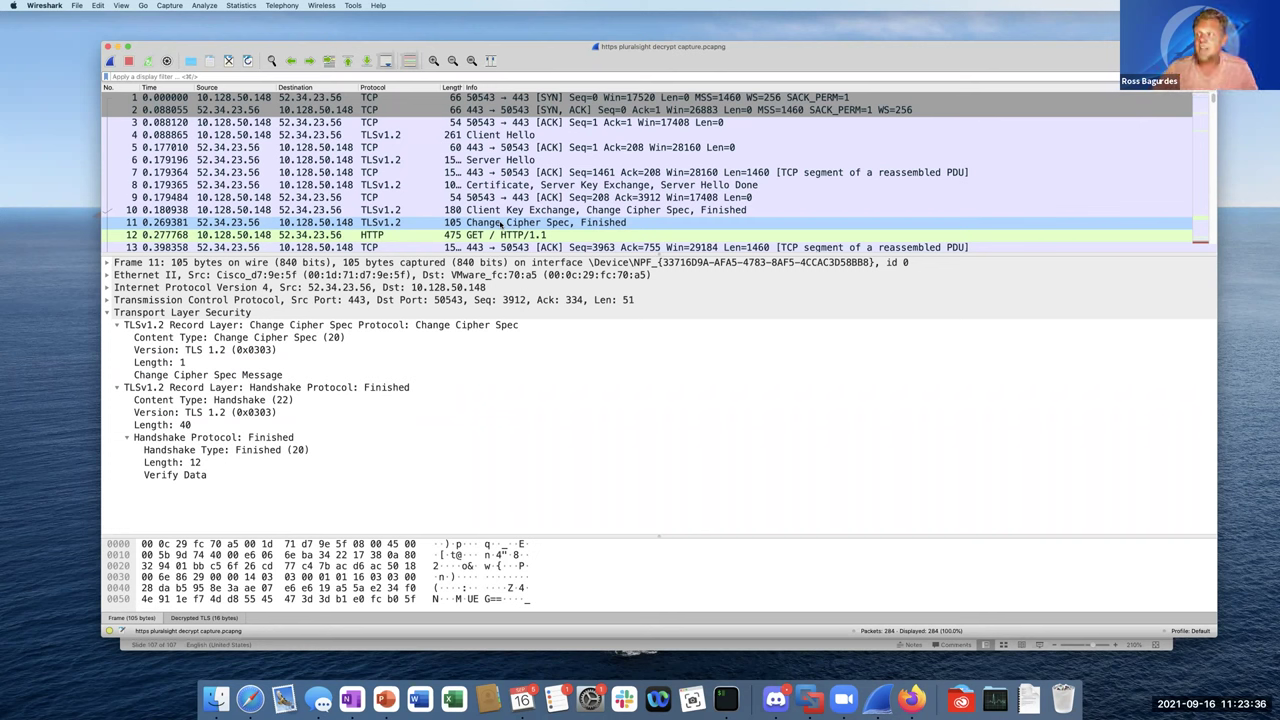
pyautogui.click(501, 222)
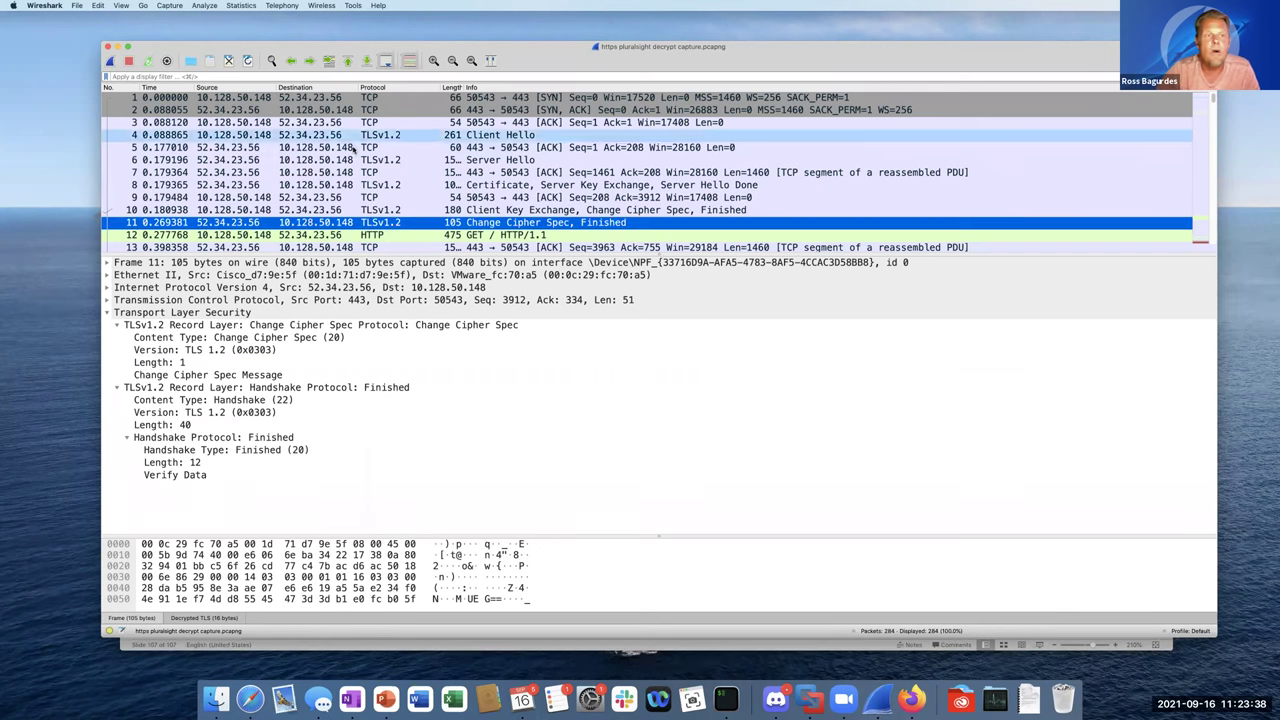
# Switch to Finder, open the Wireshark org captures tls13 cap.pcapng capture in Wireshark, and enlarge the packet list.
pyautogui.click(212, 705)
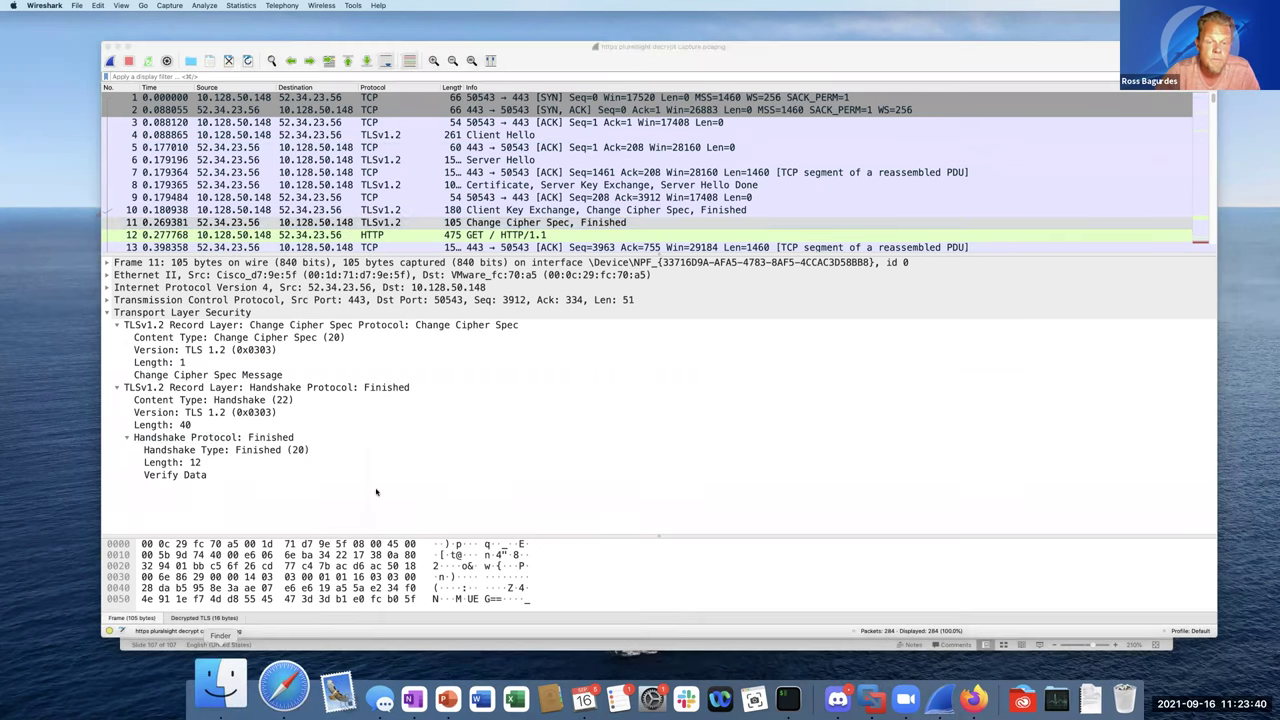
pyautogui.click(508, 456)
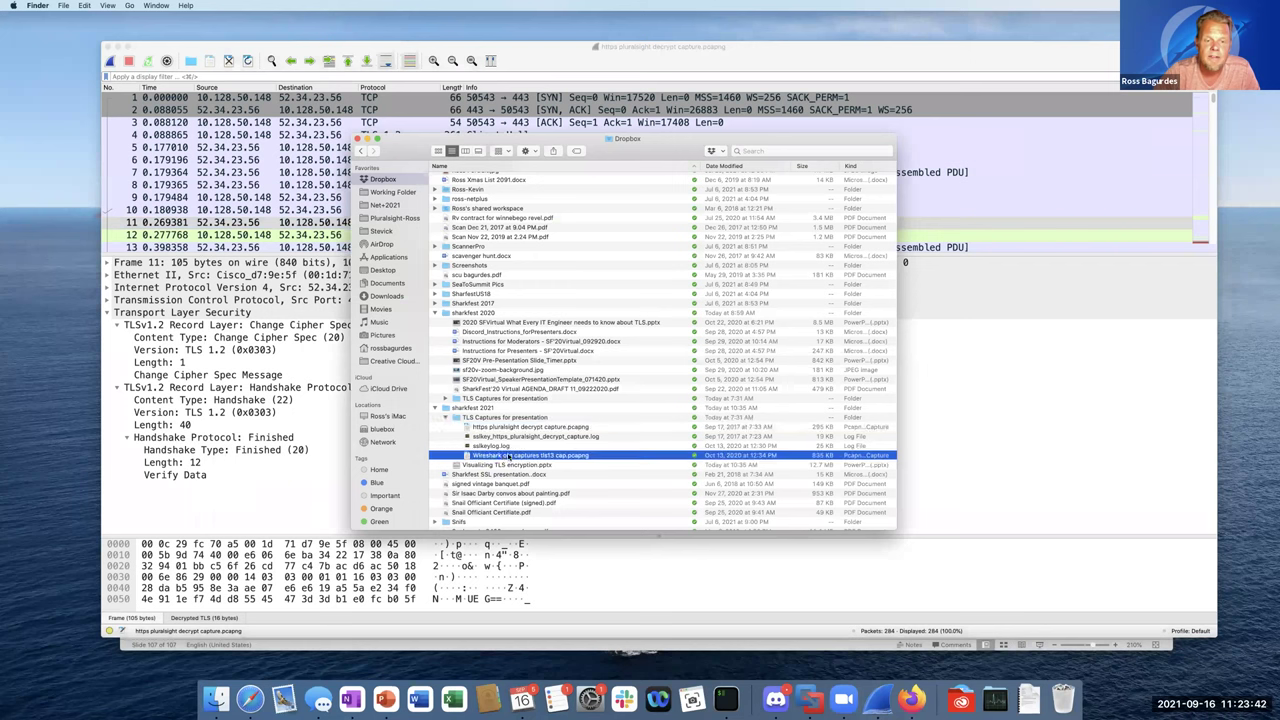
pyautogui.doubleClick(495, 457)
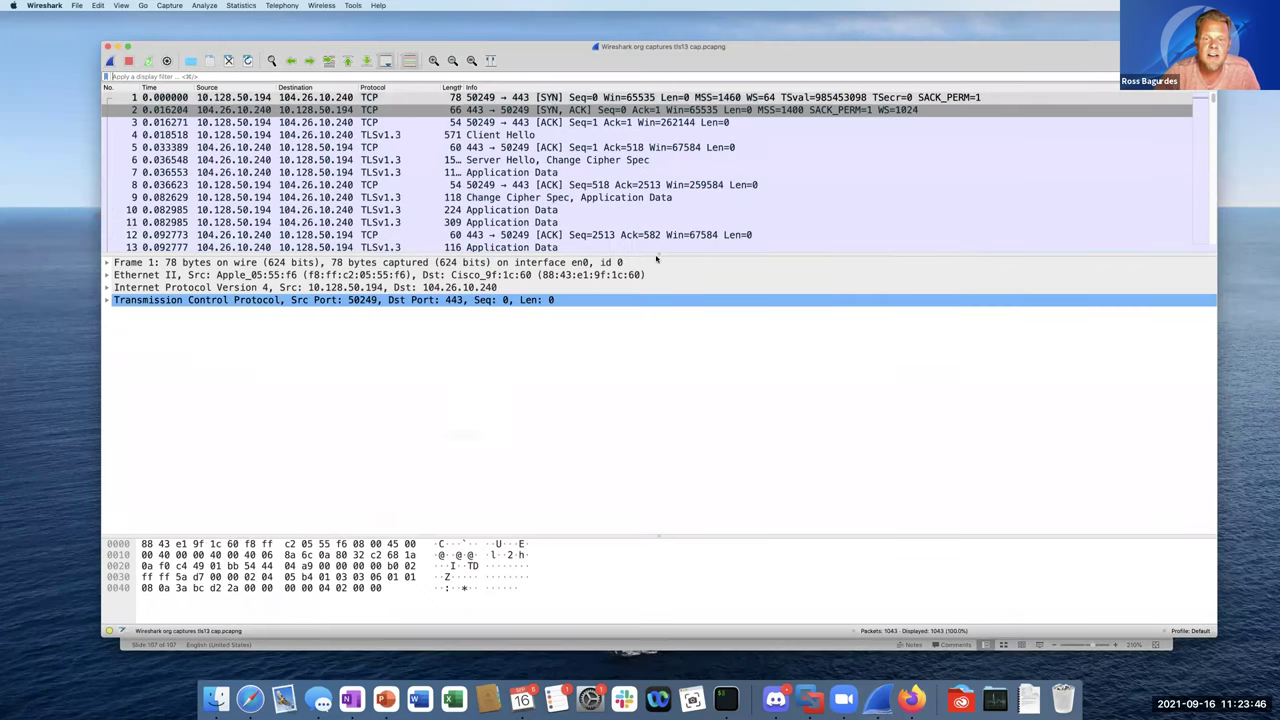
pyautogui.moveTo(657, 254); pyautogui.dragTo(657, 335)
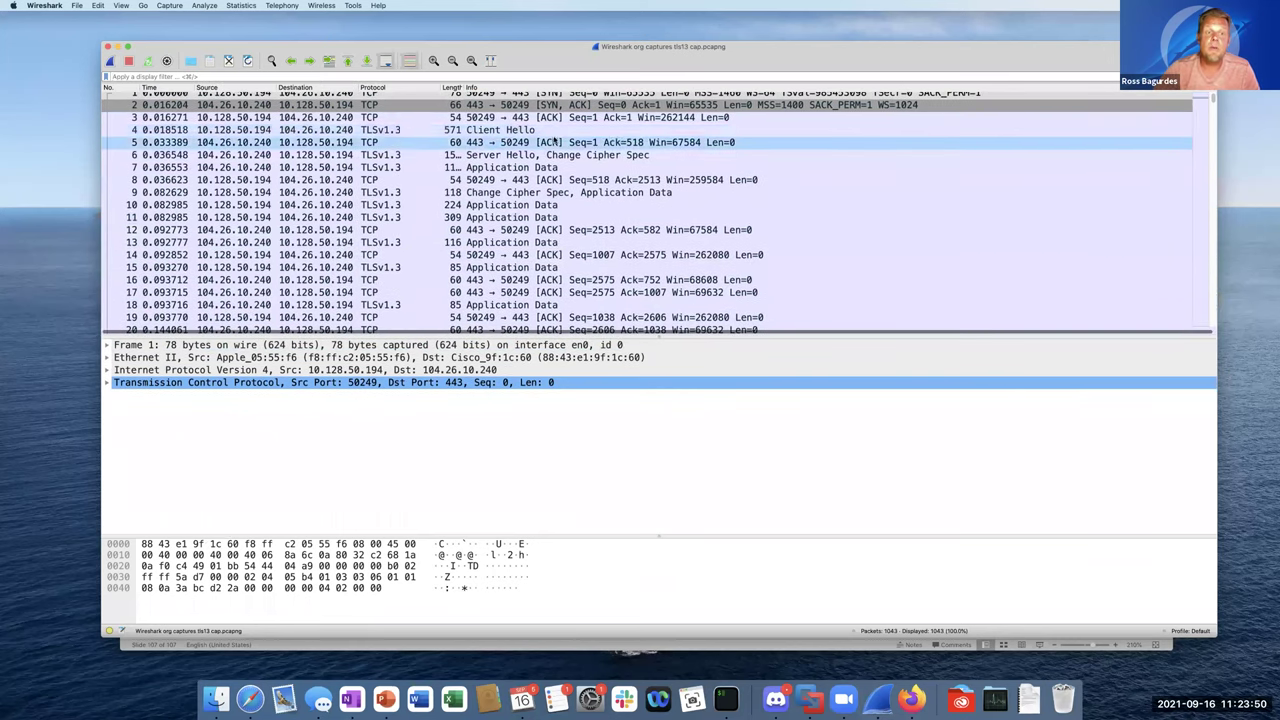
# Select the TLS 1.3 Client Hello packet, enlarge its packet details area and collapse the Cipher Suites list.
pyautogui.click(517, 136)
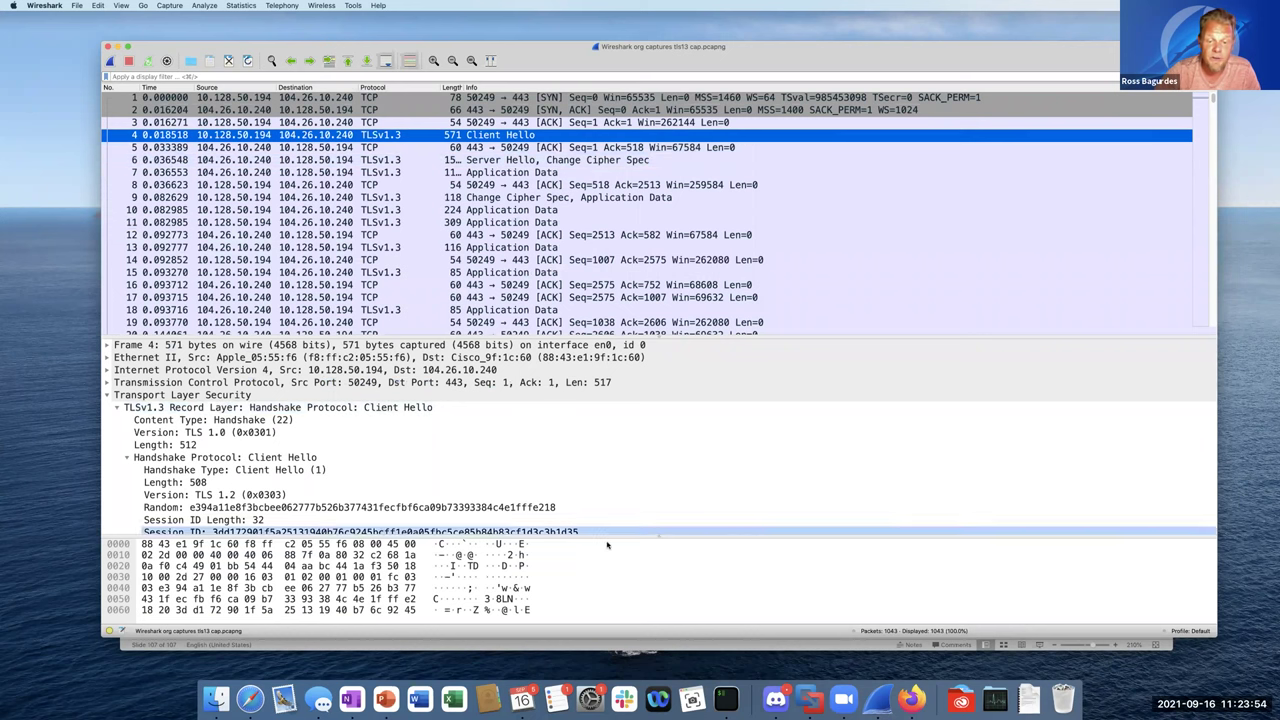
pyautogui.moveTo(615, 537); pyautogui.dragTo(614, 643)
pyautogui.doubleClick(187, 557)
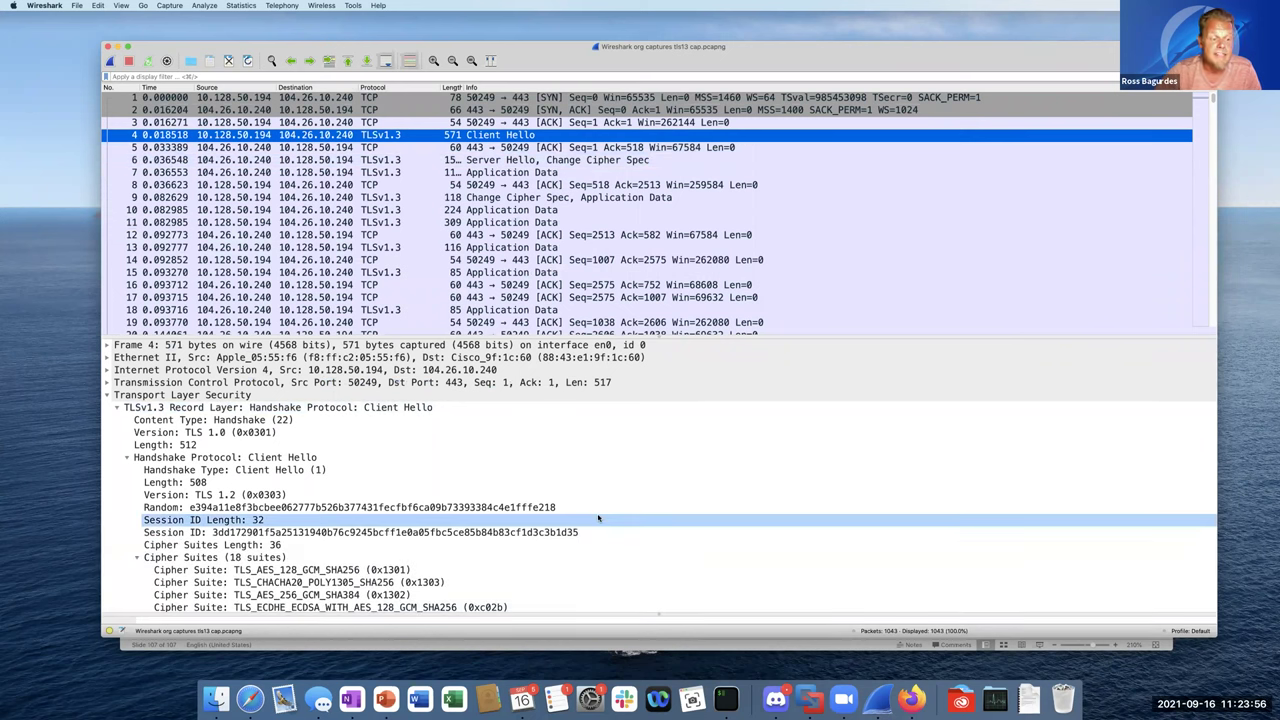
pyautogui.scroll(-1, 187, 550)
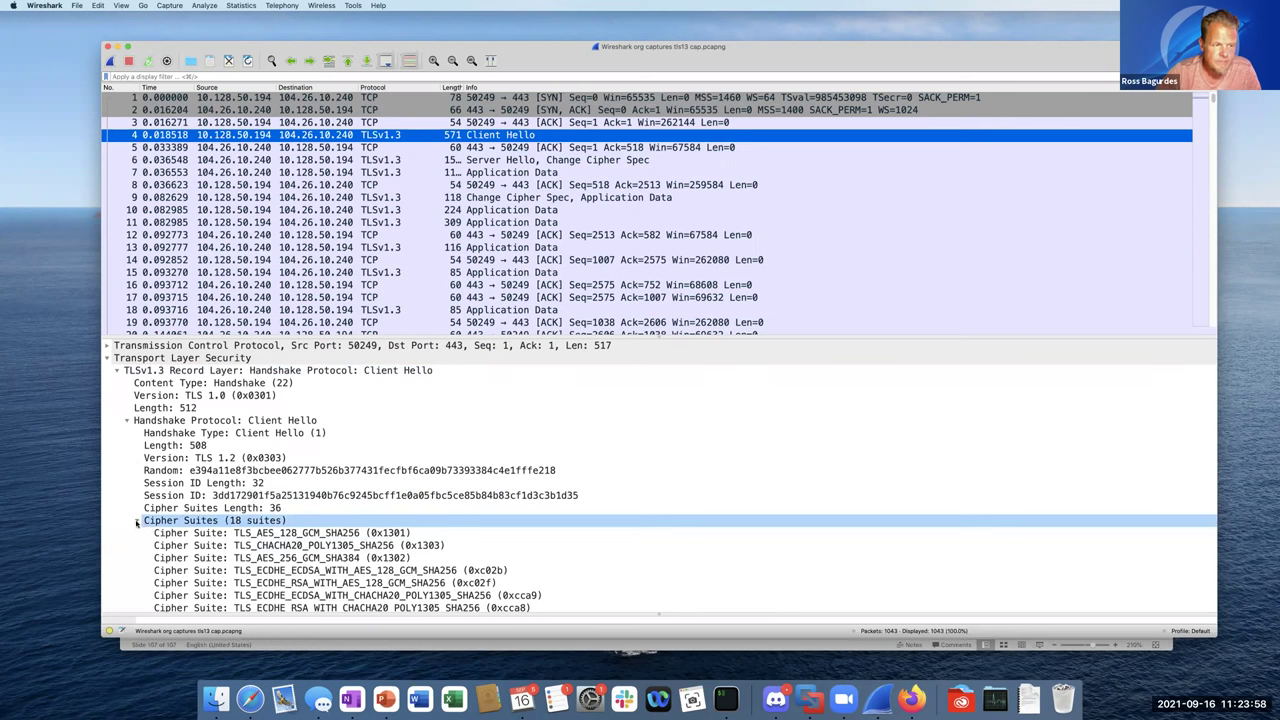
pyautogui.doubleClick(198, 522)
pyautogui.click(348, 486)
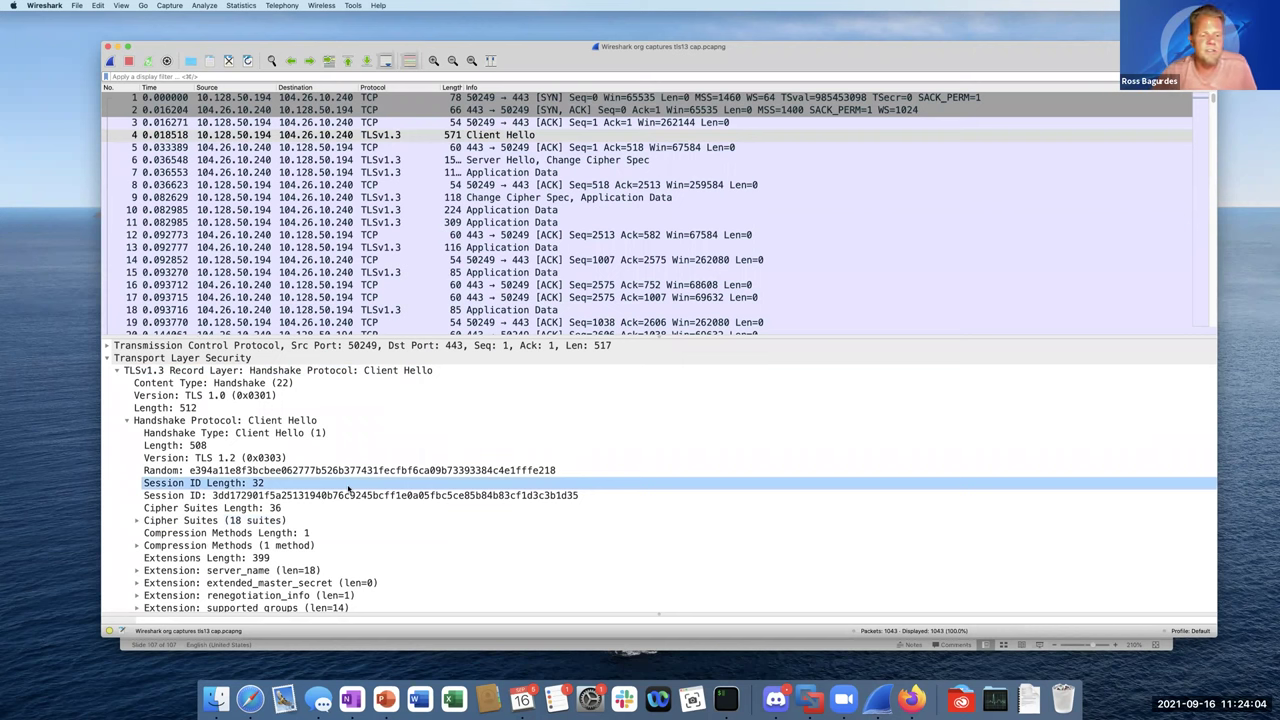
# Examine the Client Hello's Random, Compression Methods and extension fields, and select the Cipher Suites entry.
pyautogui.click(345, 471)
pyautogui.click(250, 533)
pyautogui.click(180, 545)
pyautogui.scroll(-1, 178, 546)
pyautogui.scroll(-2, 178, 546)
pyautogui.click(178, 547)
pyautogui.click(170, 472)
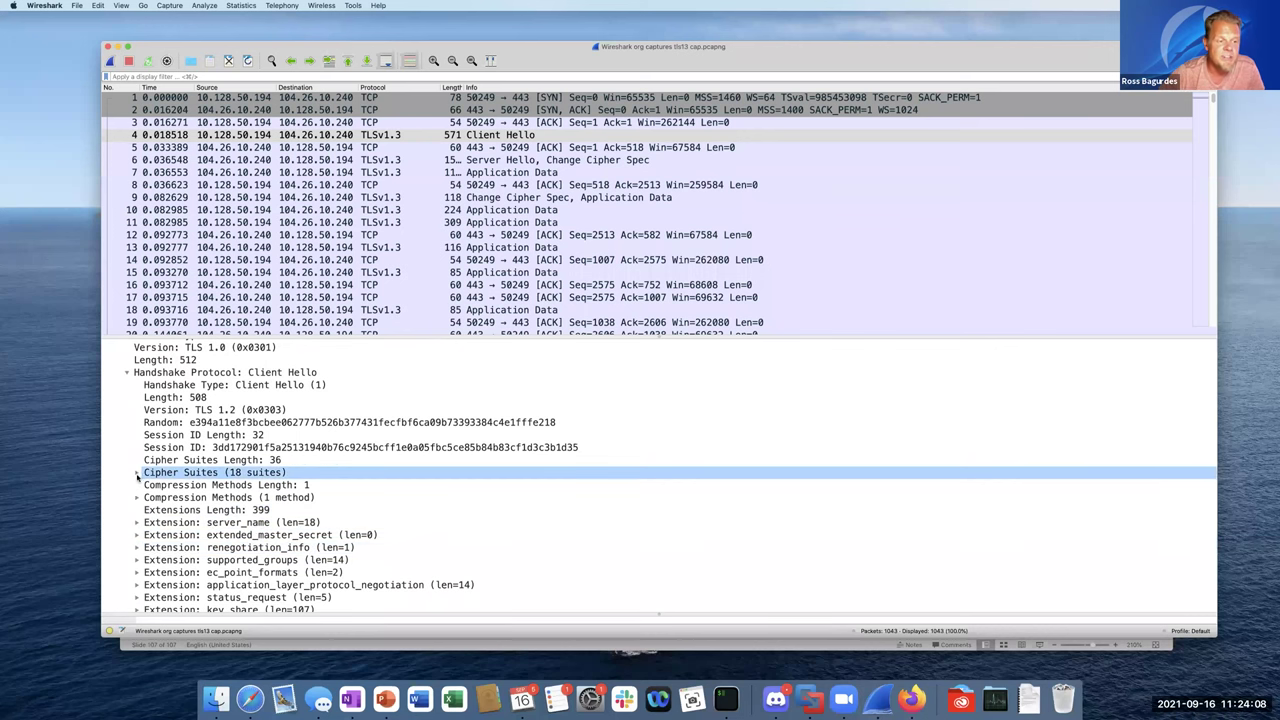
# Expand the Client Hello's Cipher Suites list and examine the offered suites, finishing on TLS_AES_128_GCM_SHA256.
pyautogui.click(137, 476)
pyautogui.click(317, 509)
pyautogui.click(317, 497)
pyautogui.click(316, 547)
pyautogui.click(316, 559)
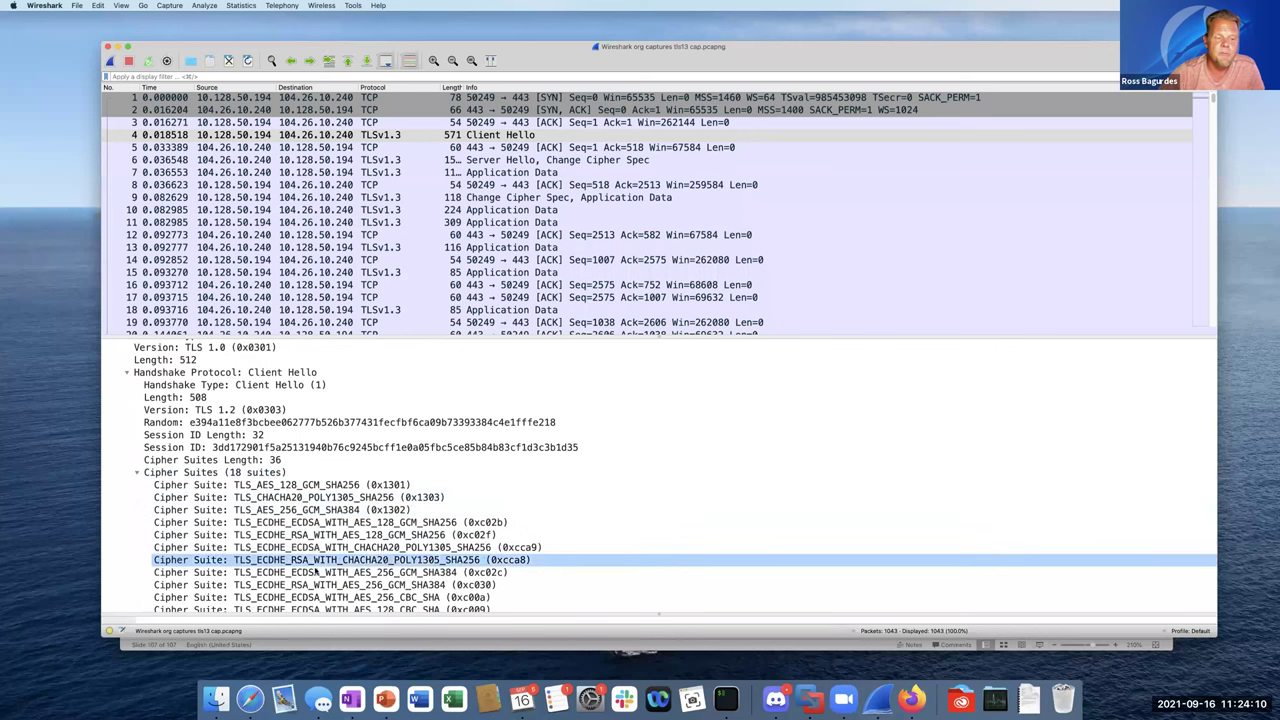
pyautogui.click(316, 572)
pyautogui.scroll(-2, 316, 572)
pyautogui.click(316, 571)
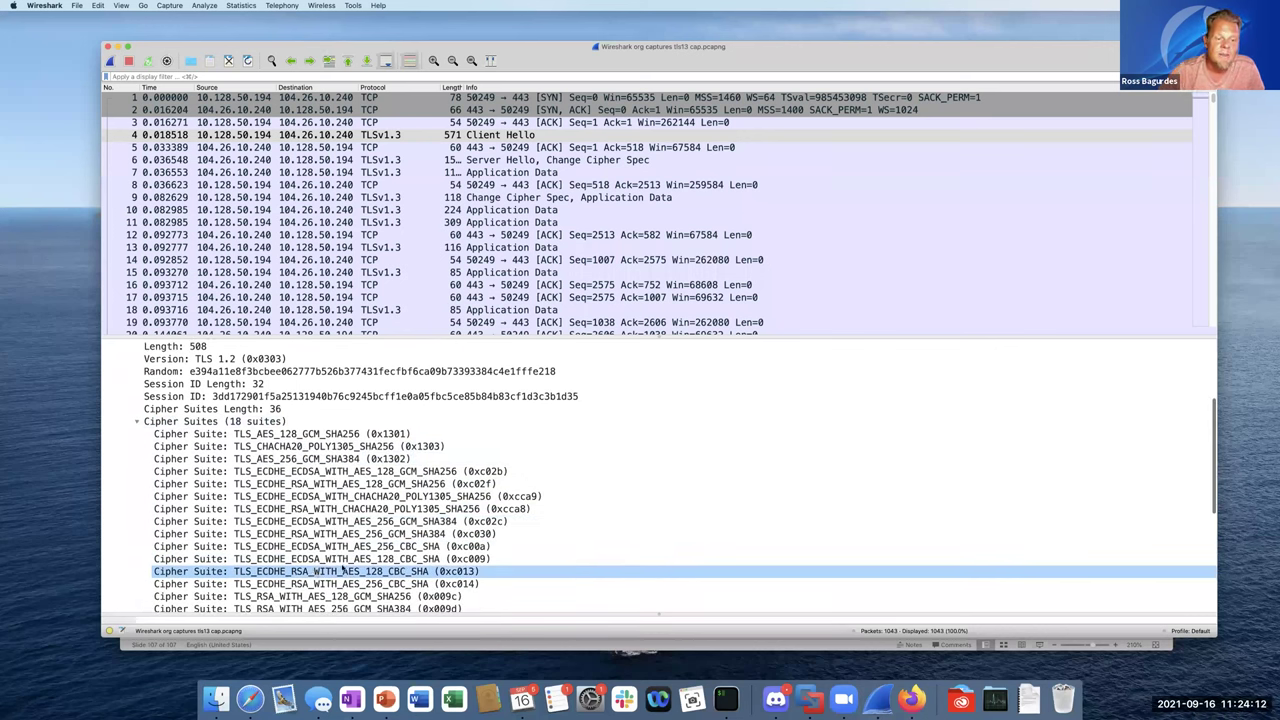
pyautogui.click(325, 521)
pyautogui.click(305, 496)
pyautogui.click(295, 483)
pyautogui.click(265, 446)
pyautogui.click(248, 434)
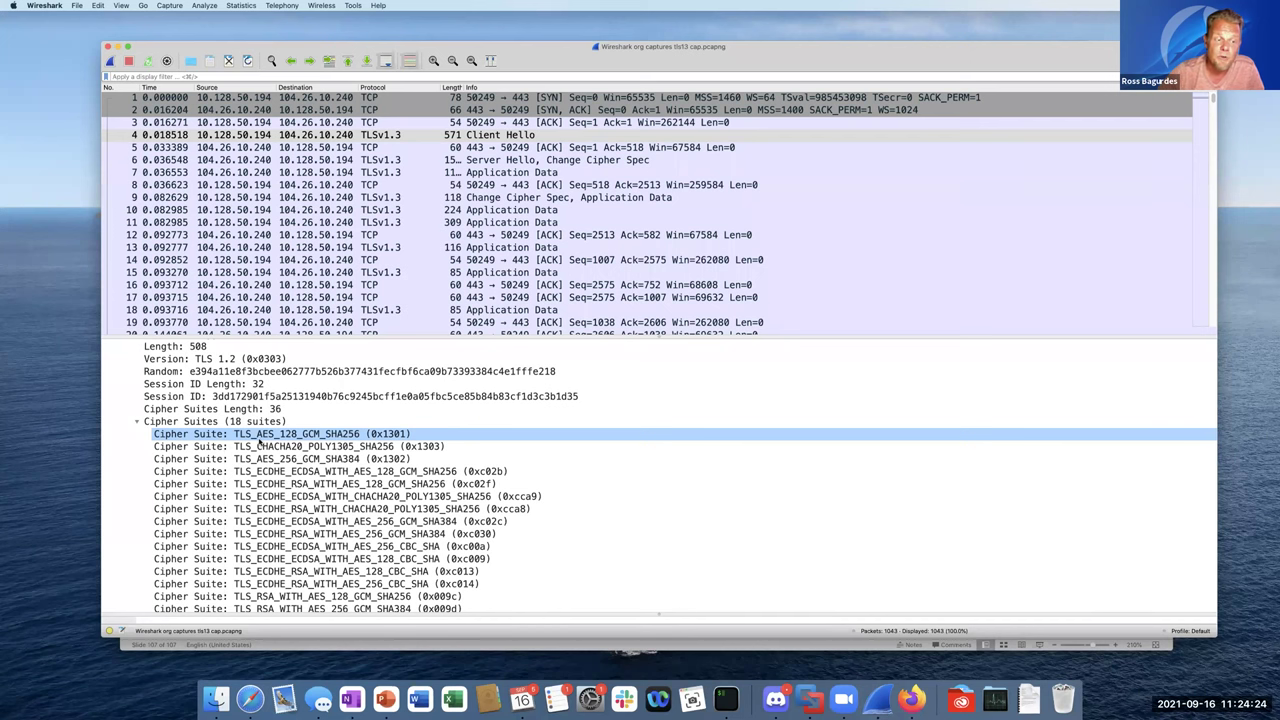
# Inspect the Client Hello's handshake Version field and collapse the Cipher Suites list.
pyautogui.scroll(3, 258, 442)
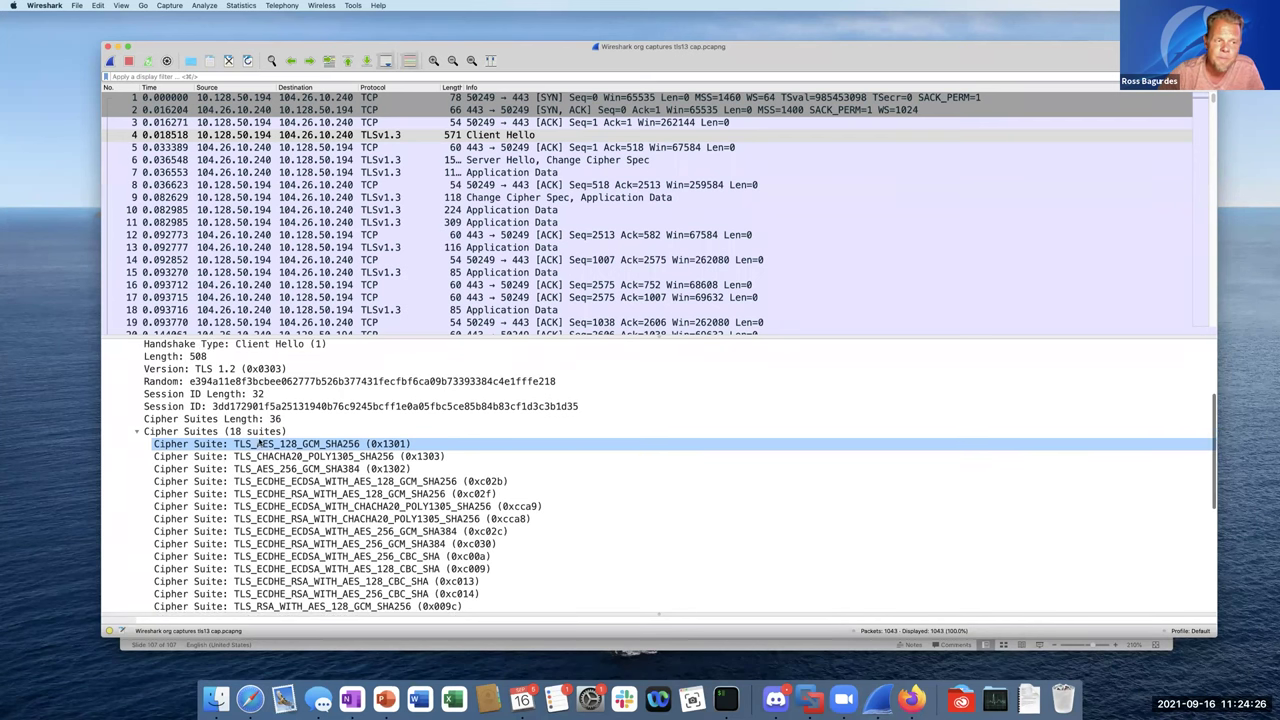
pyautogui.click(208, 396)
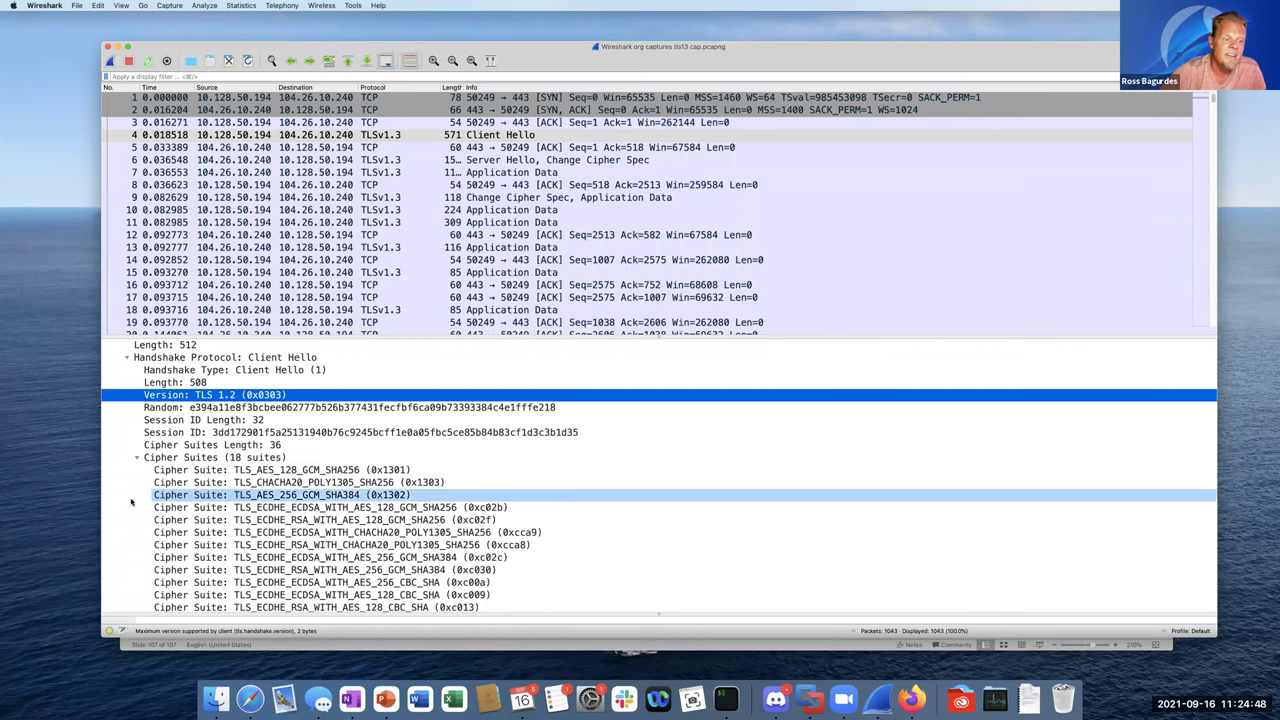
pyautogui.click(138, 458)
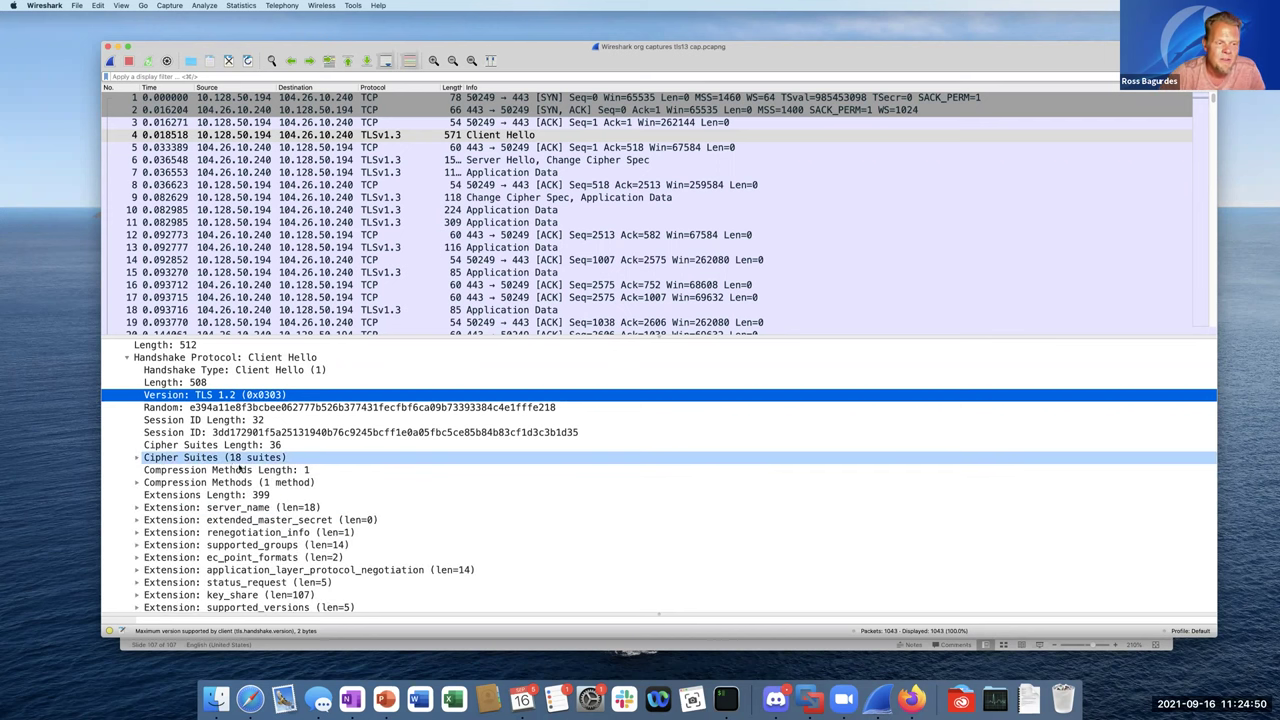
# Expand the Client Hello's key_share extension down to the contents of its x25519 and secp256r1 key share entries.
pyautogui.scroll(-3, 187, 505)
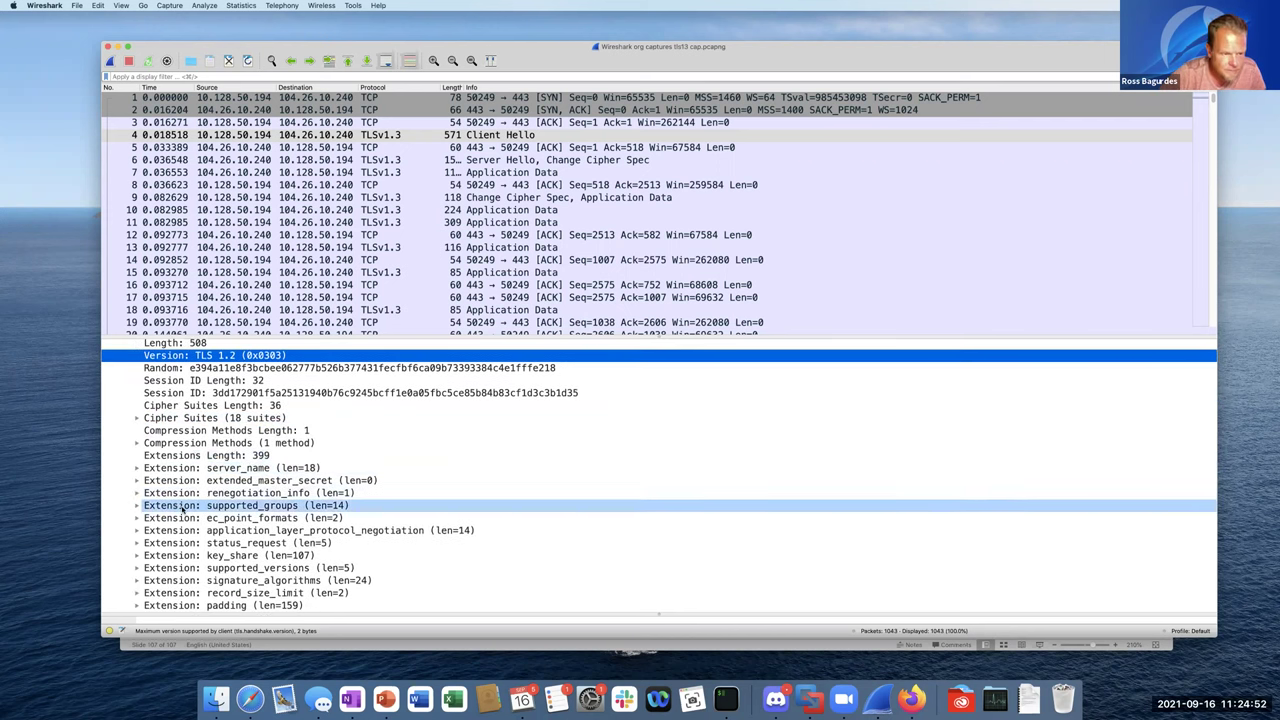
pyautogui.click(137, 555)
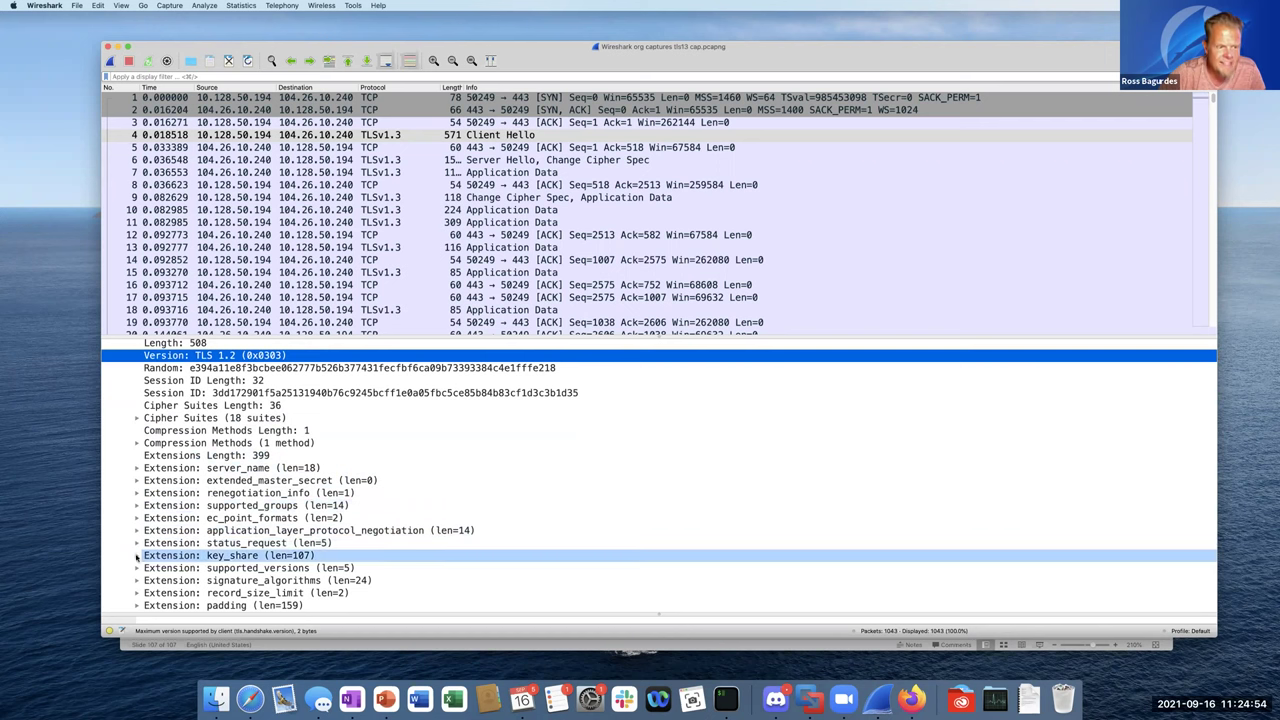
pyautogui.scroll(-3, 222, 508)
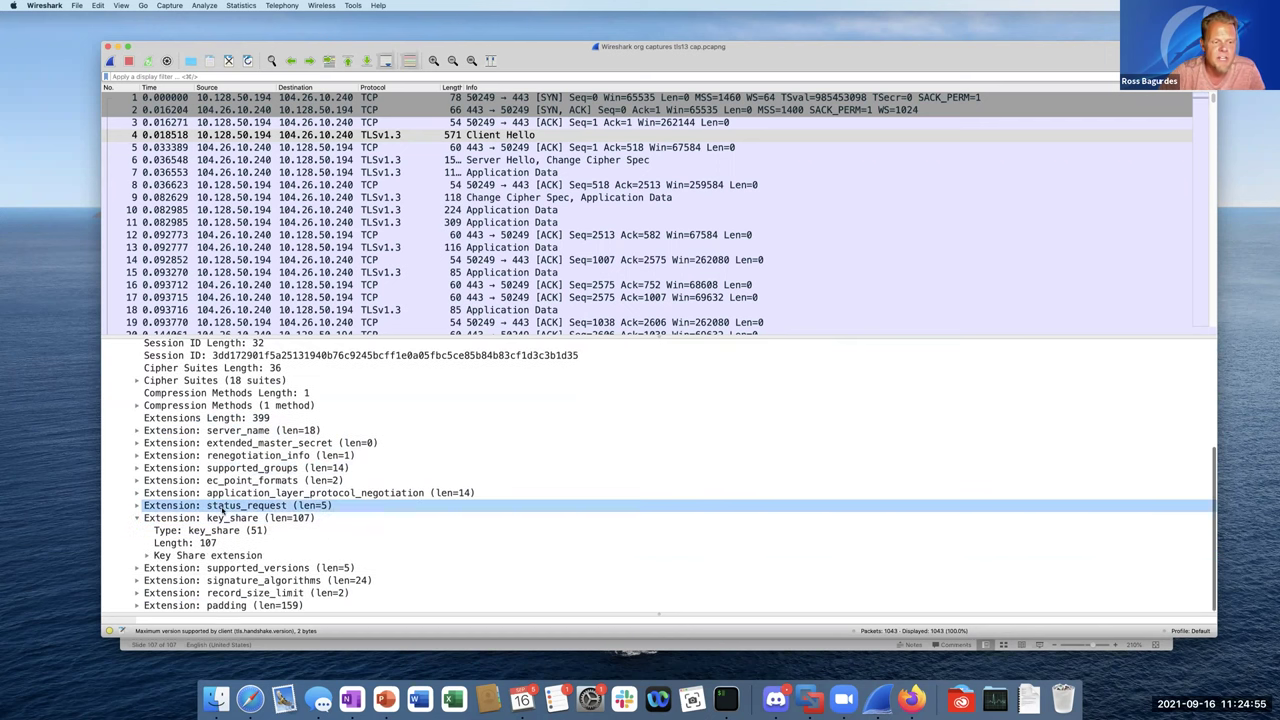
pyautogui.click(147, 555)
pyautogui.scroll(-3, 203, 521)
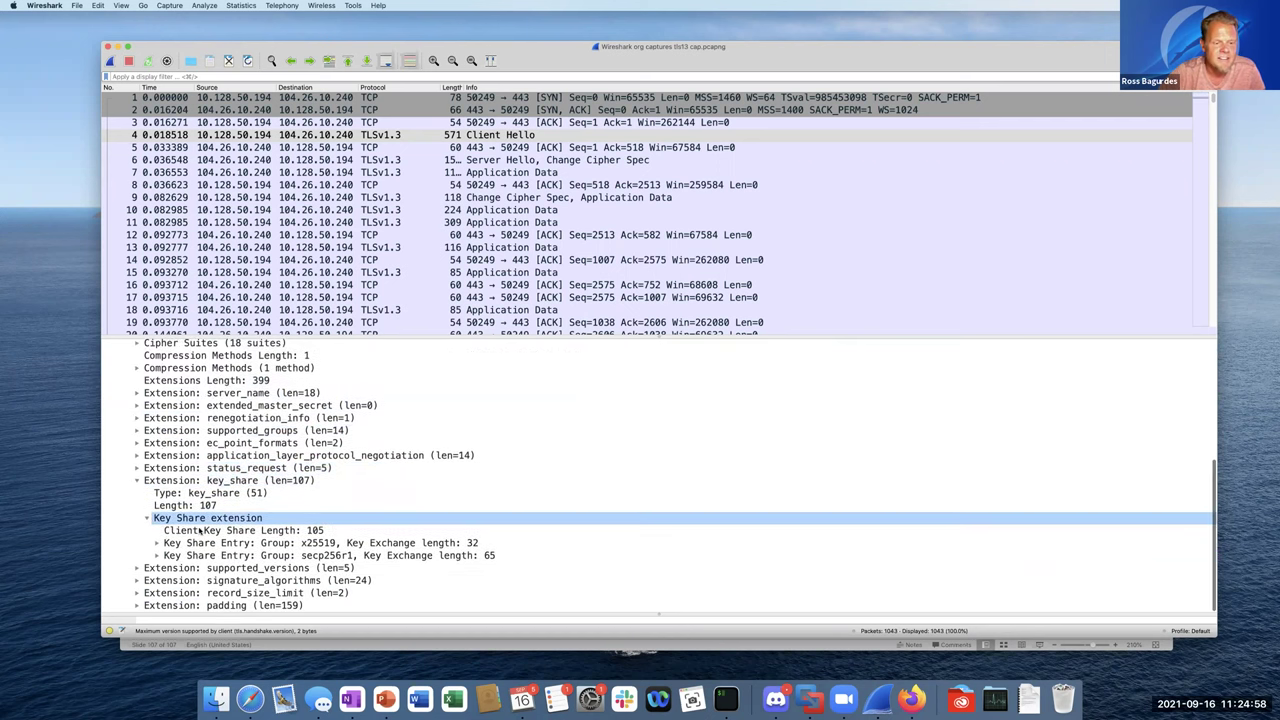
pyautogui.click(157, 555)
pyautogui.scroll(-3, 181, 541)
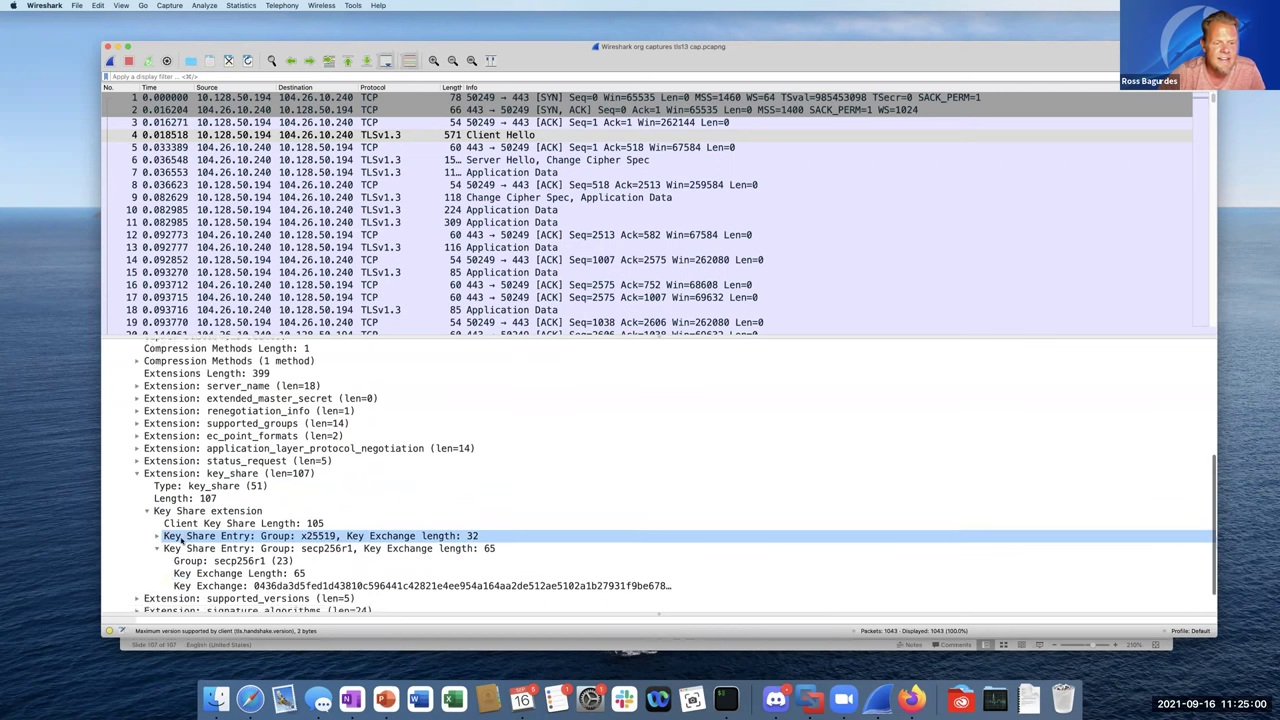
pyautogui.click(157, 507)
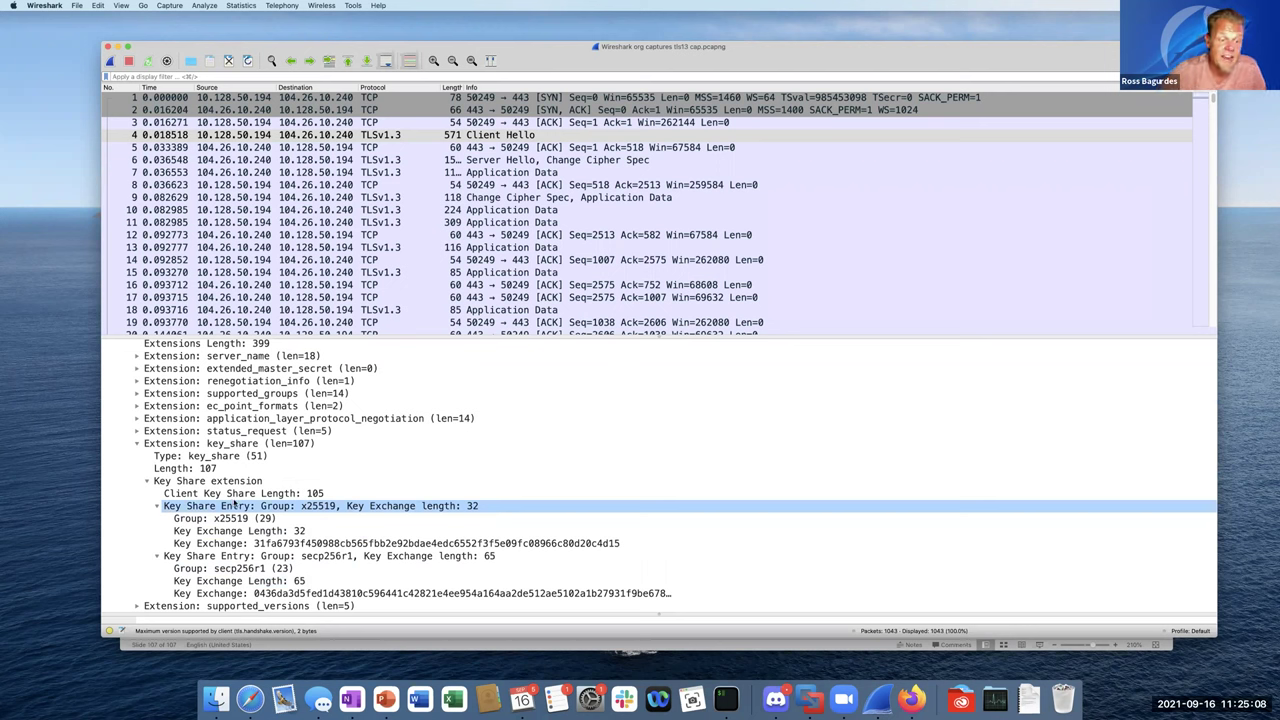
pyautogui.scroll(-3, 222, 507)
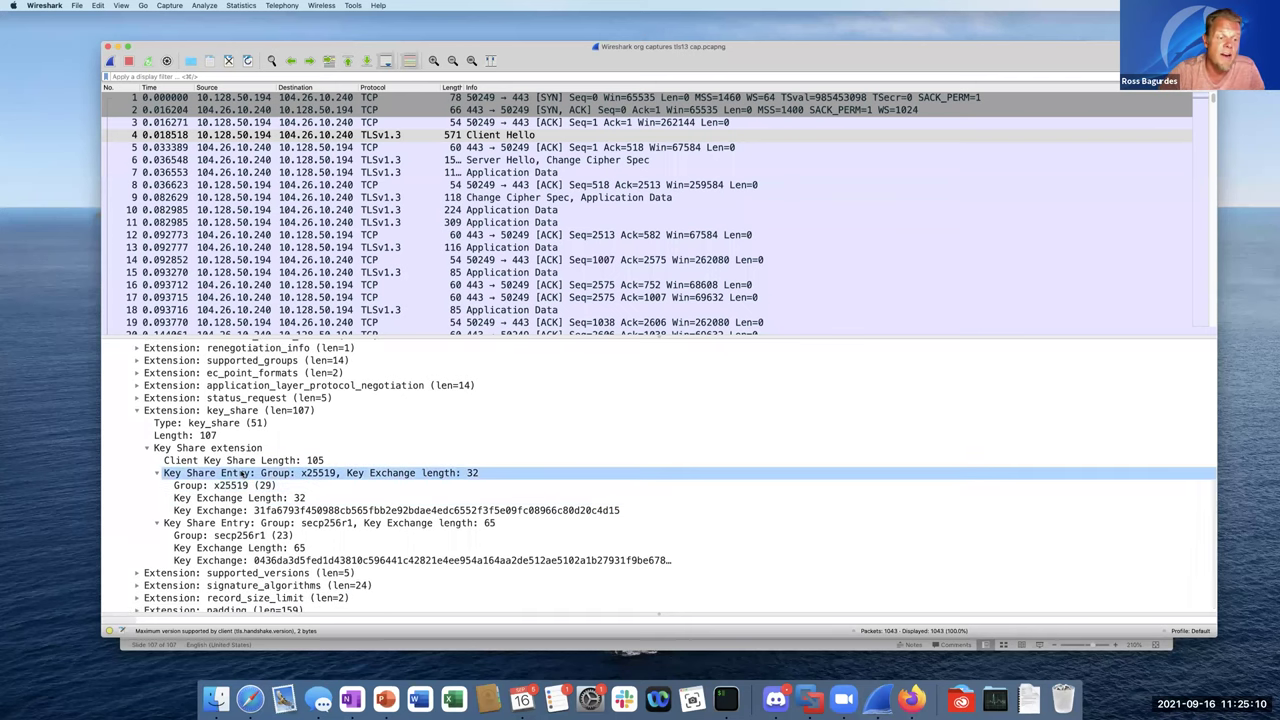
# Inspect the x25519 and secp256r1 key share entries and their Key Exchange values in the Client Hello.
pyautogui.click(222, 474)
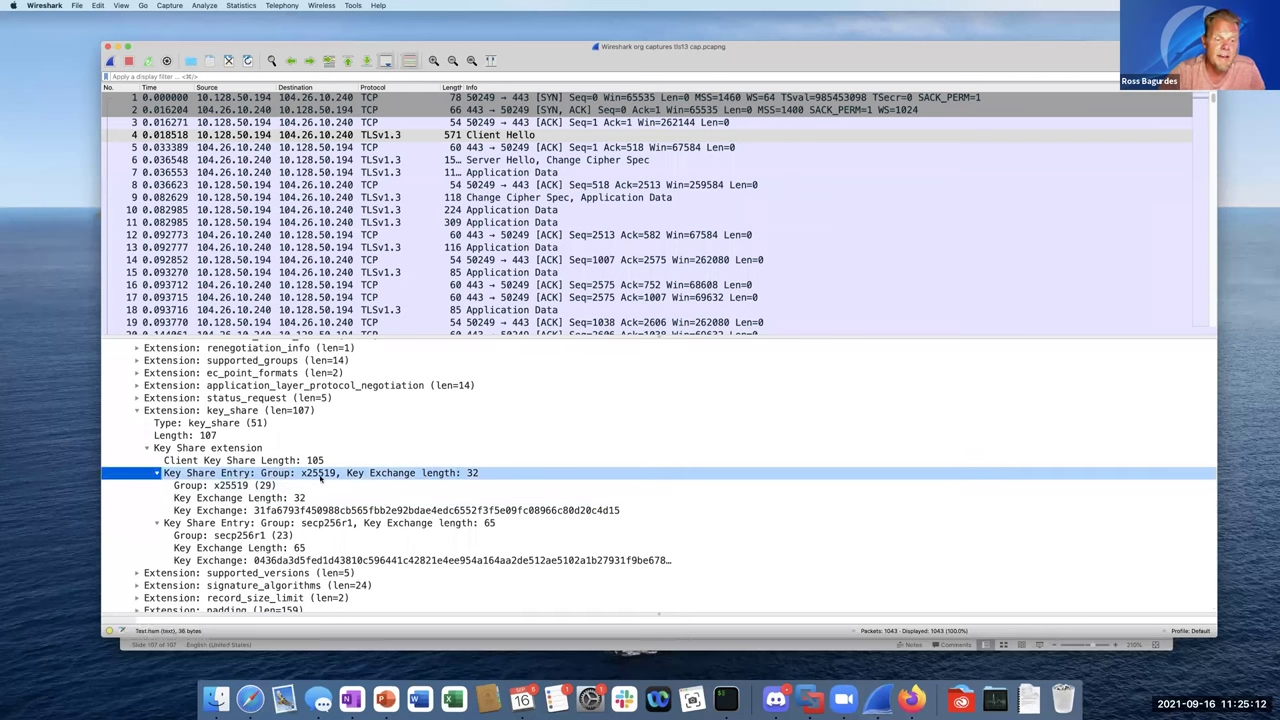
pyautogui.click(302, 510)
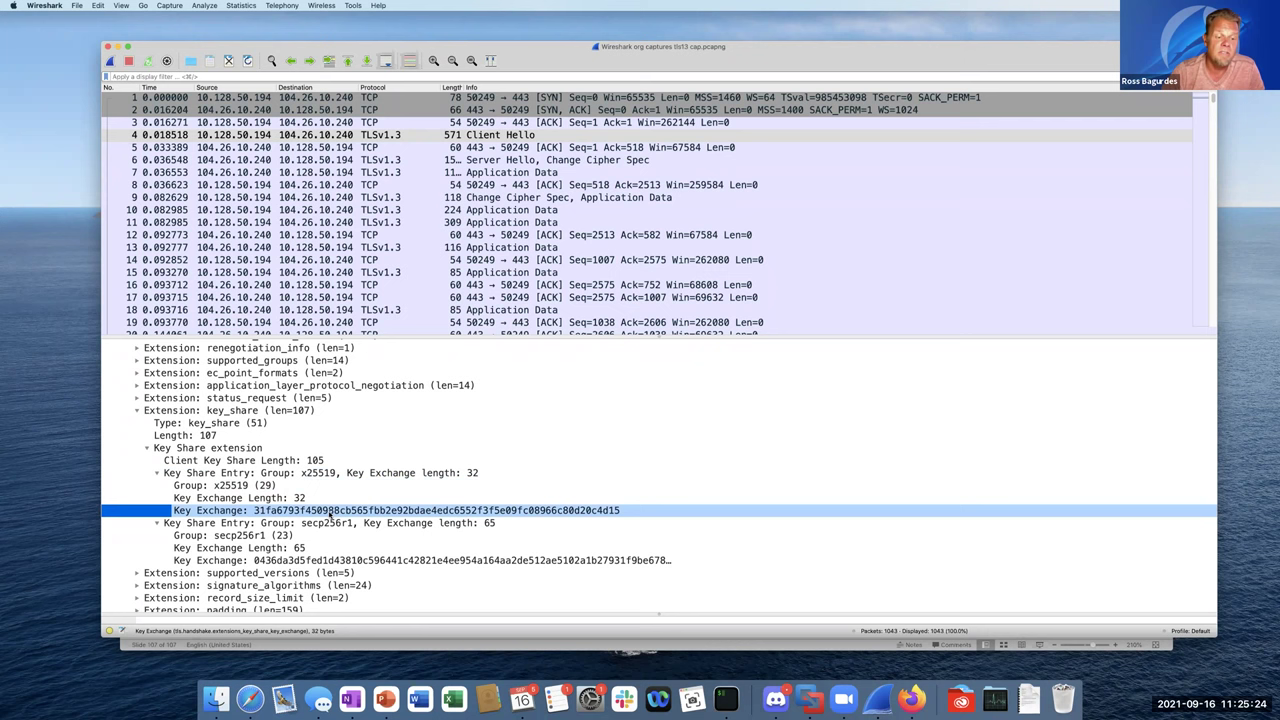
pyautogui.click(331, 523)
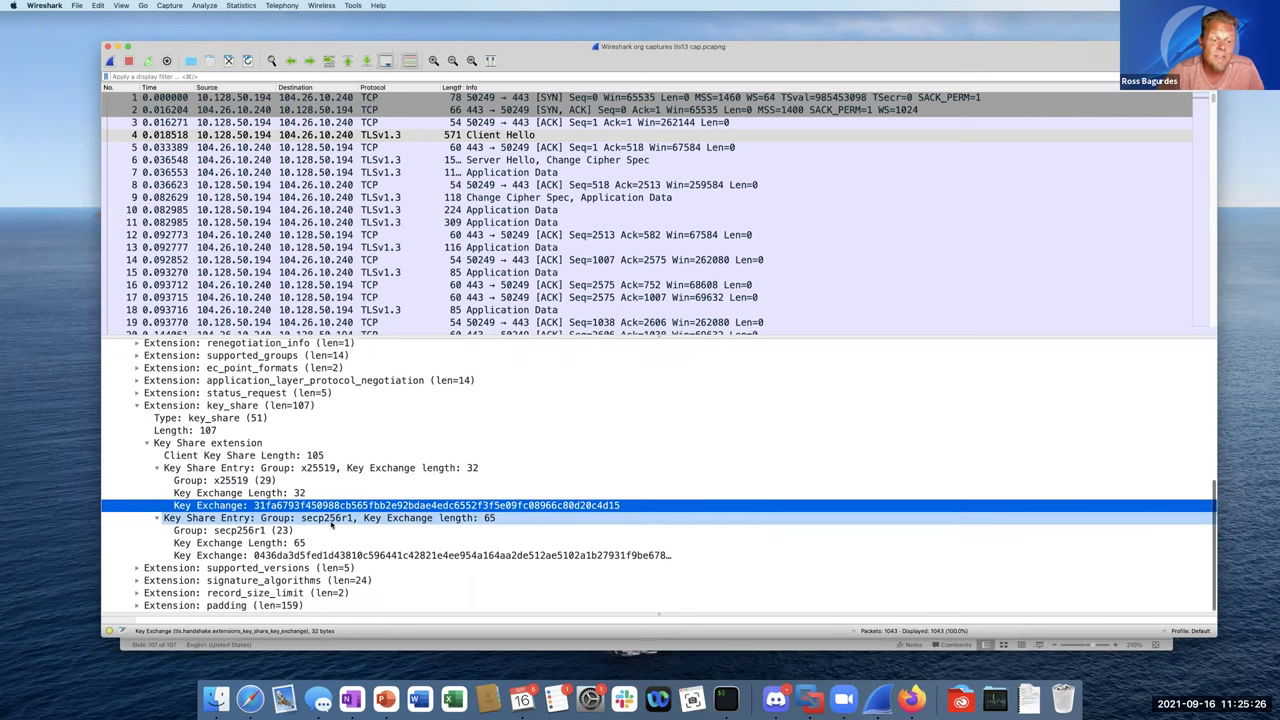
pyautogui.scroll(-1, 332, 535)
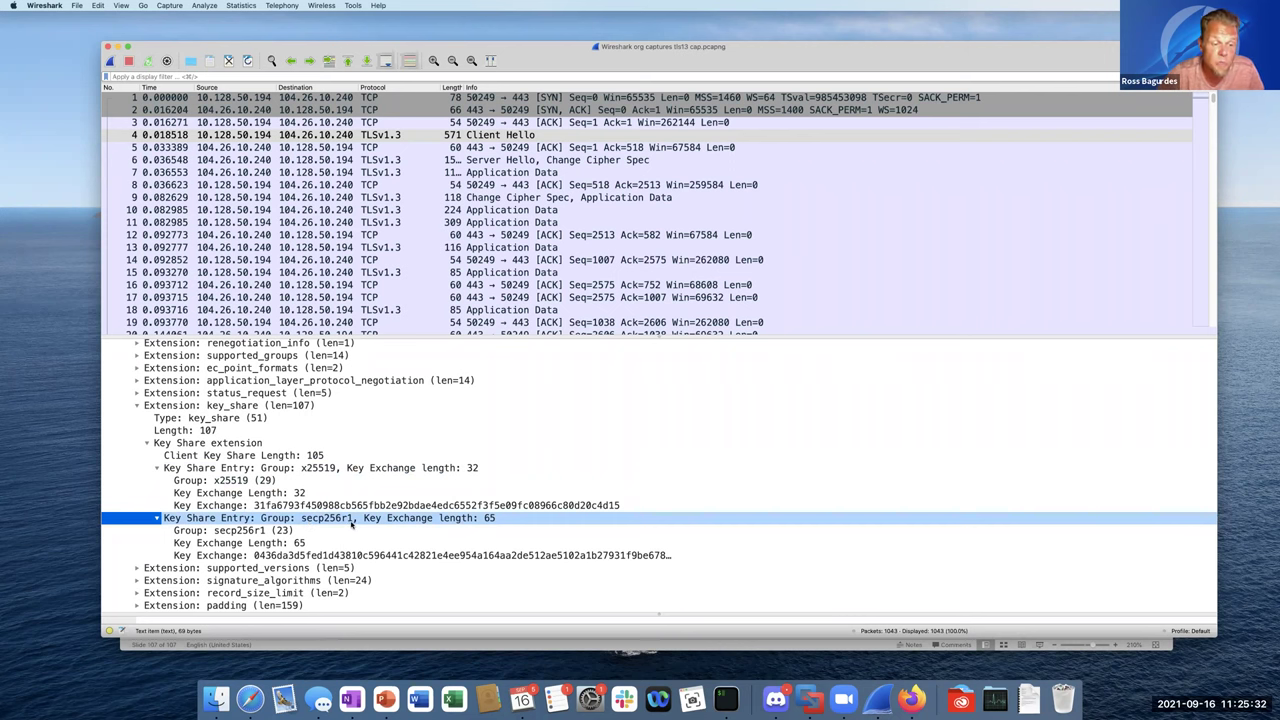
pyautogui.click(325, 556)
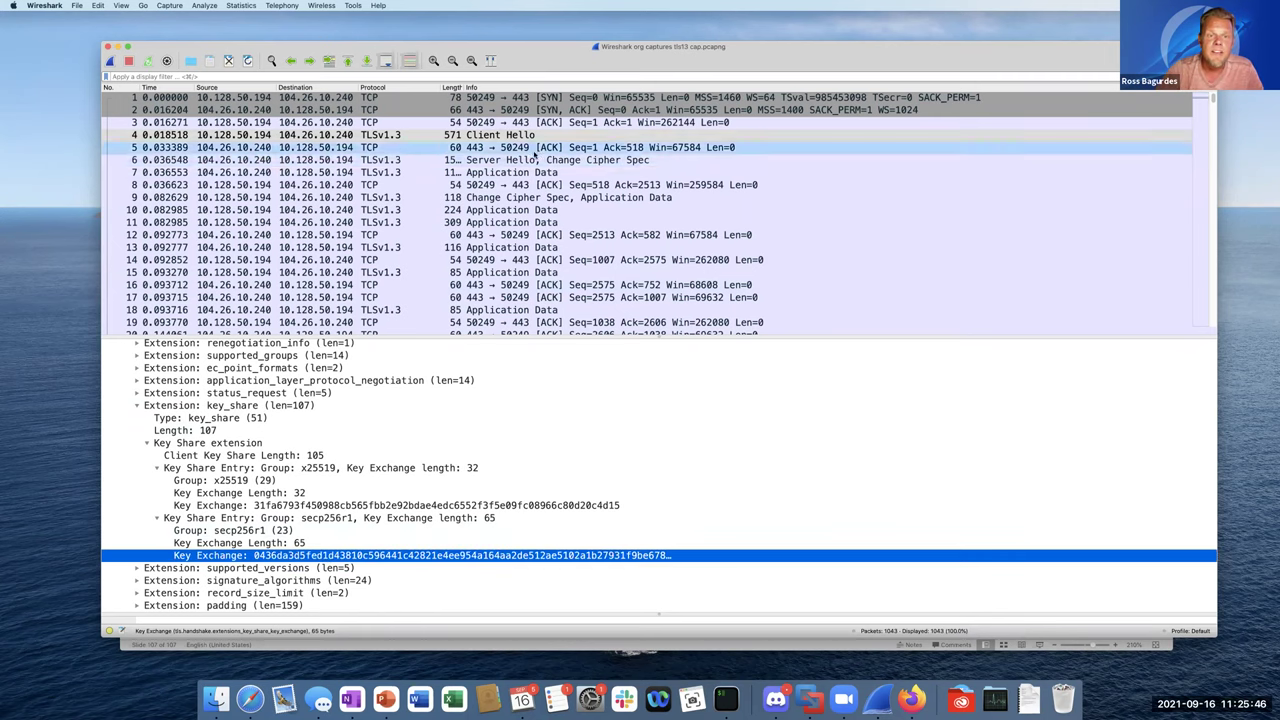
# Select the Server Hello, Change Cipher Spec packet and inspect the Cipher Suite chosen by the server.
pyautogui.click(530, 160)
pyautogui.scroll(1, 413, 380)
pyautogui.scroll(5, 413, 380)
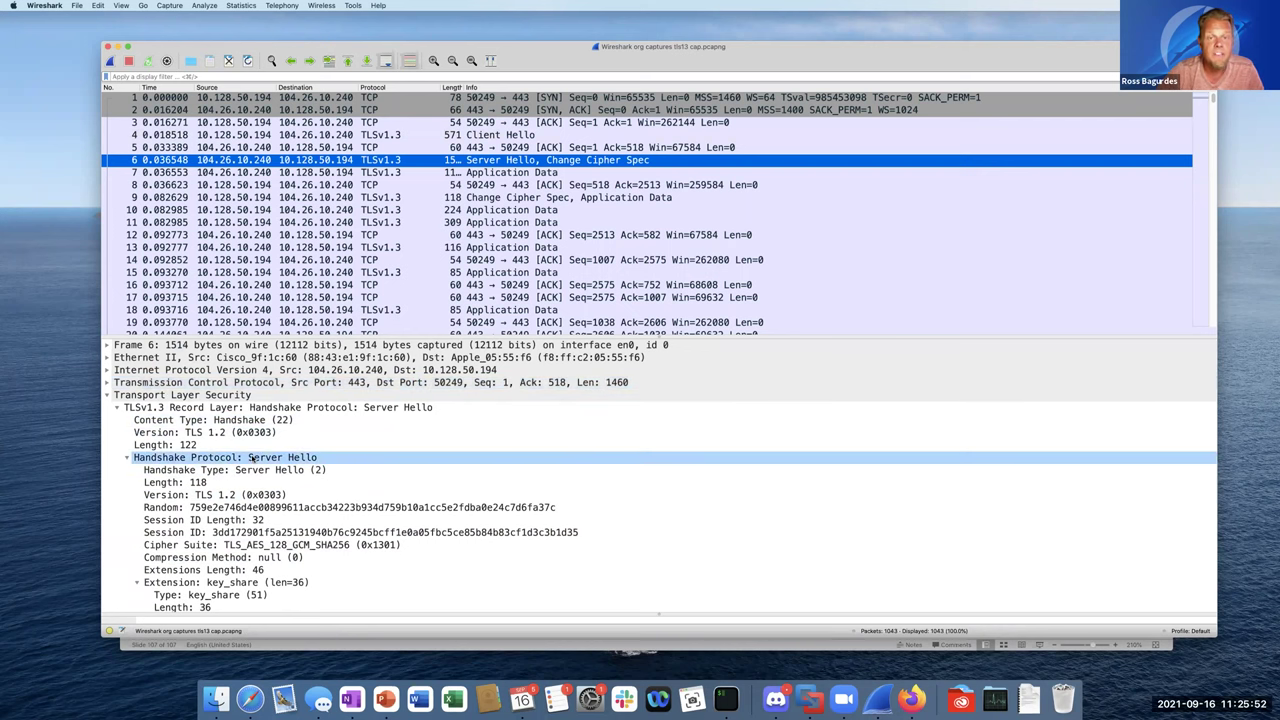
pyautogui.scroll(-5, 253, 460)
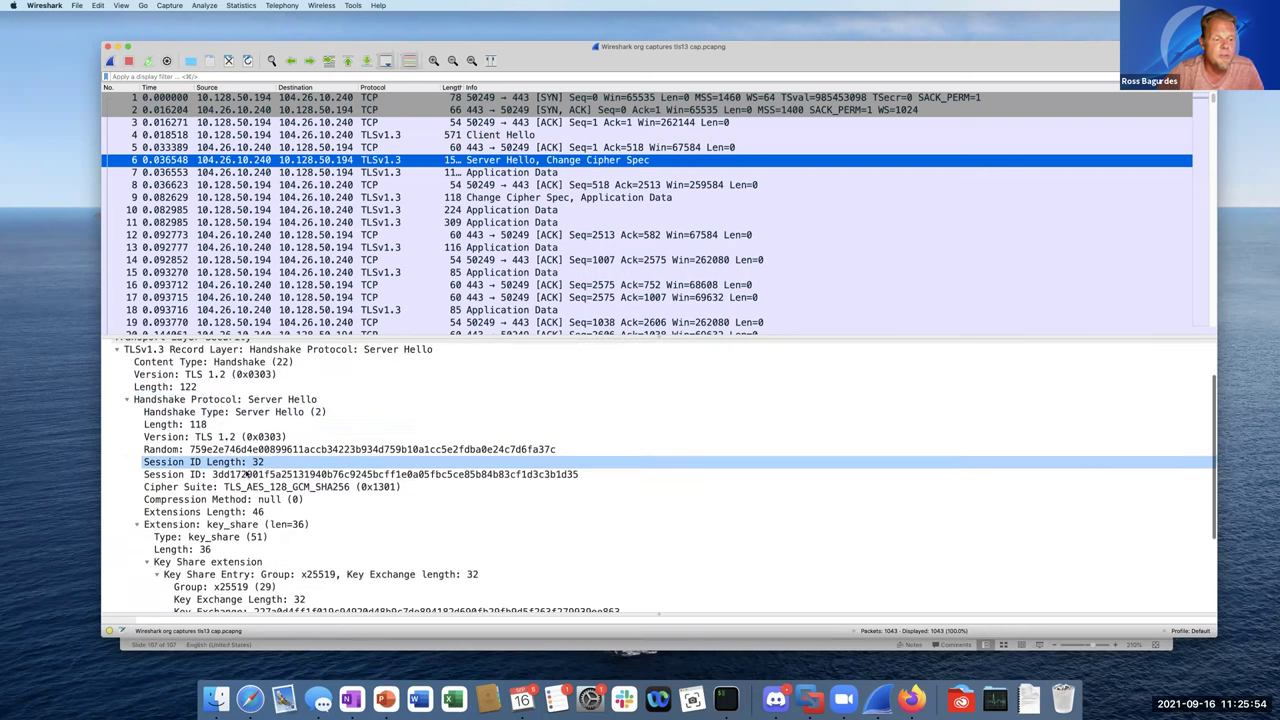
pyautogui.click(246, 487)
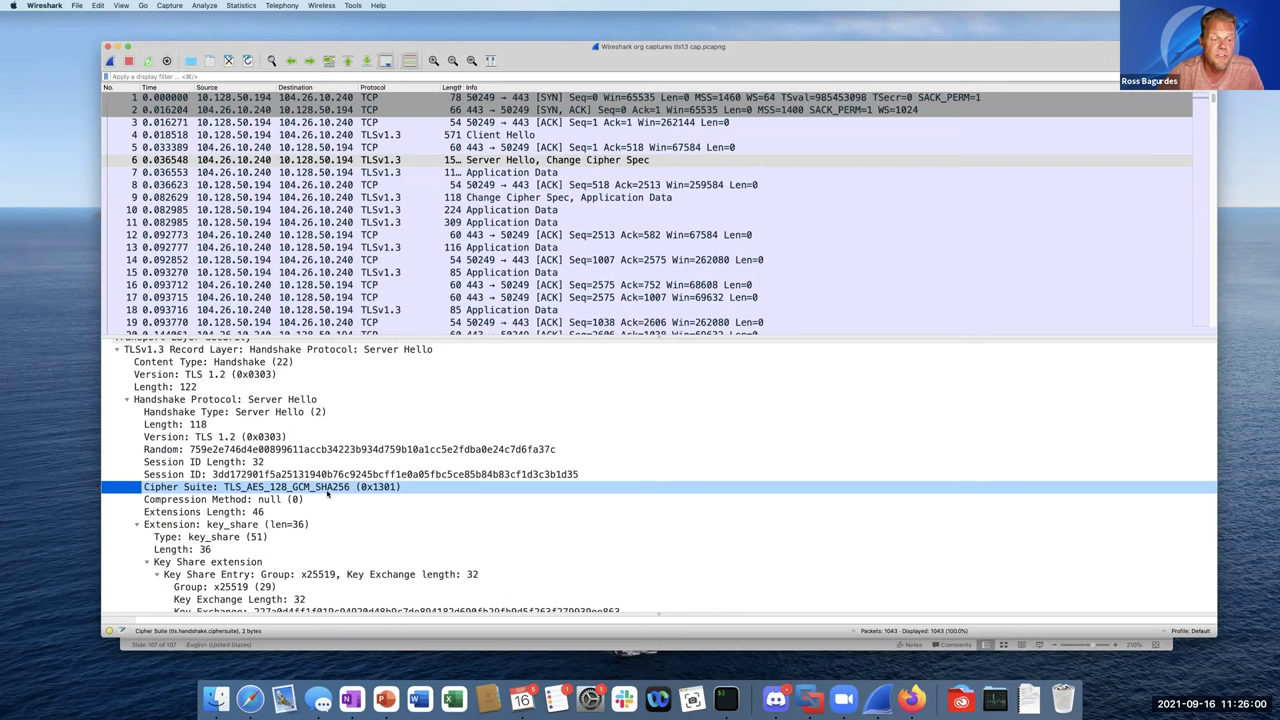
# Examine the Server Hello's key_share extension, its x25519 key share entry and the Key Exchange value.
pyautogui.scroll(-3, 192, 485)
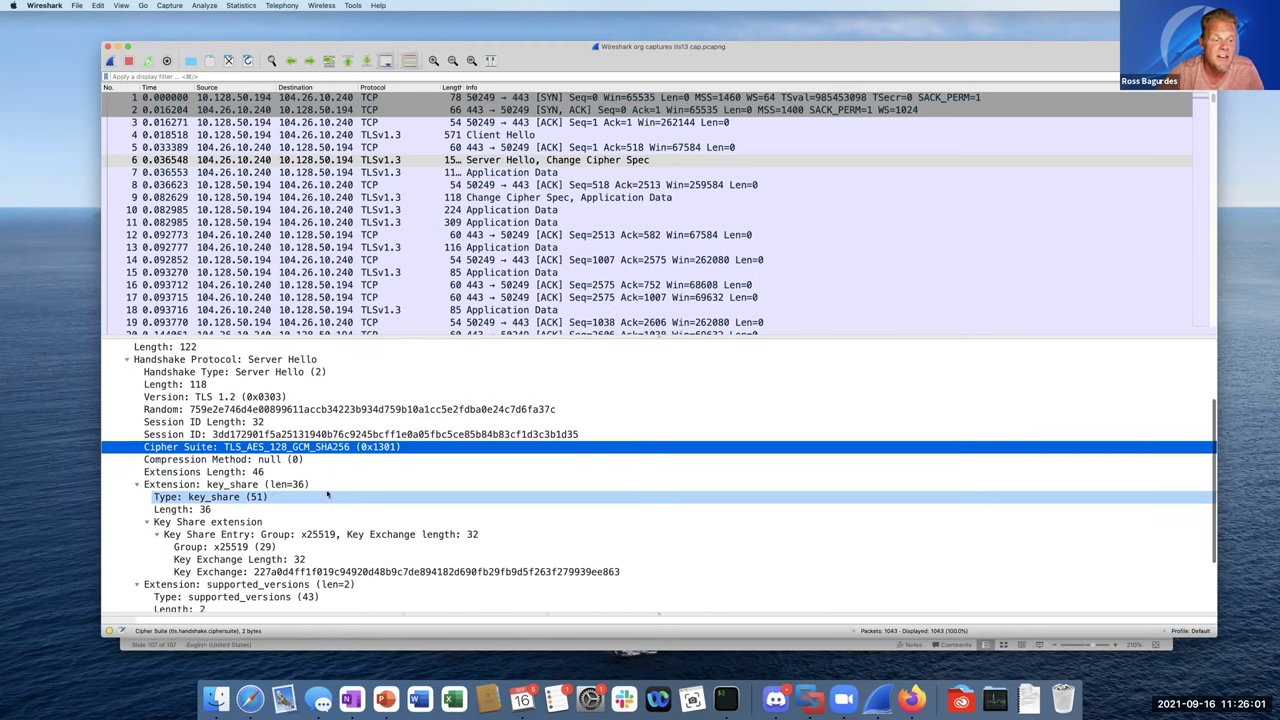
pyautogui.click(190, 485)
pyautogui.click(200, 535)
pyautogui.scroll(-4, 200, 533)
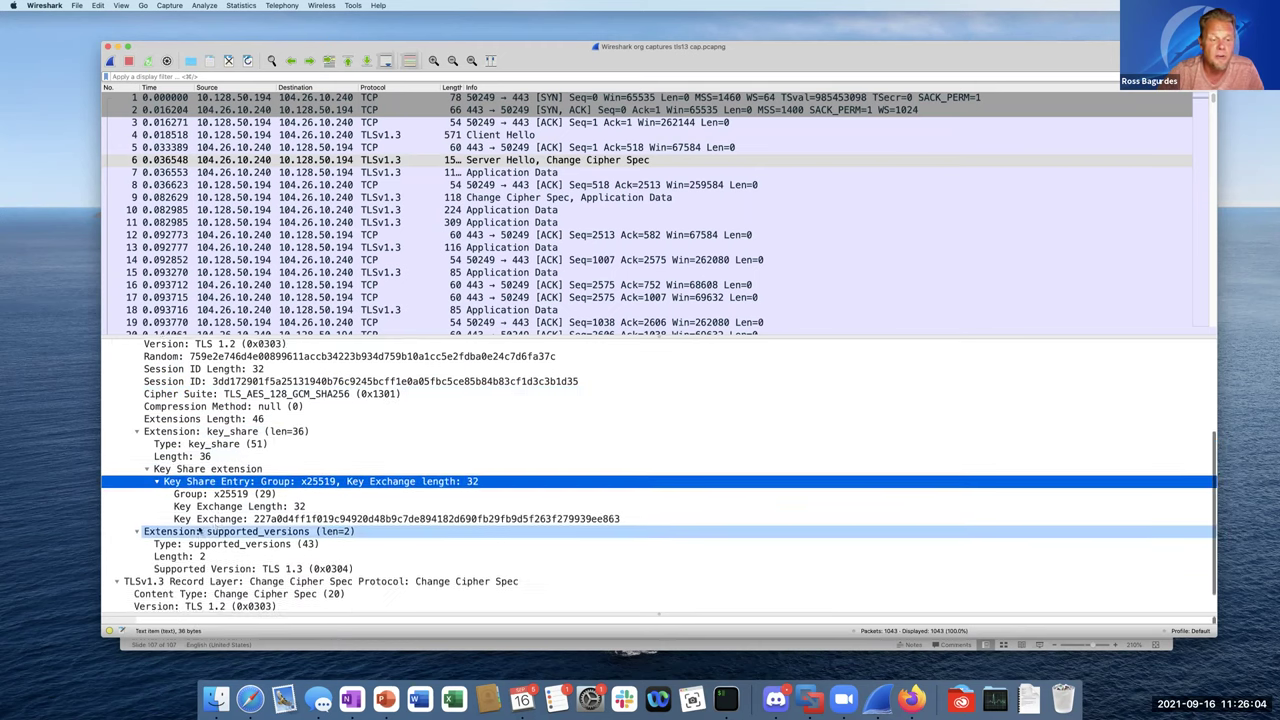
pyautogui.click(333, 517)
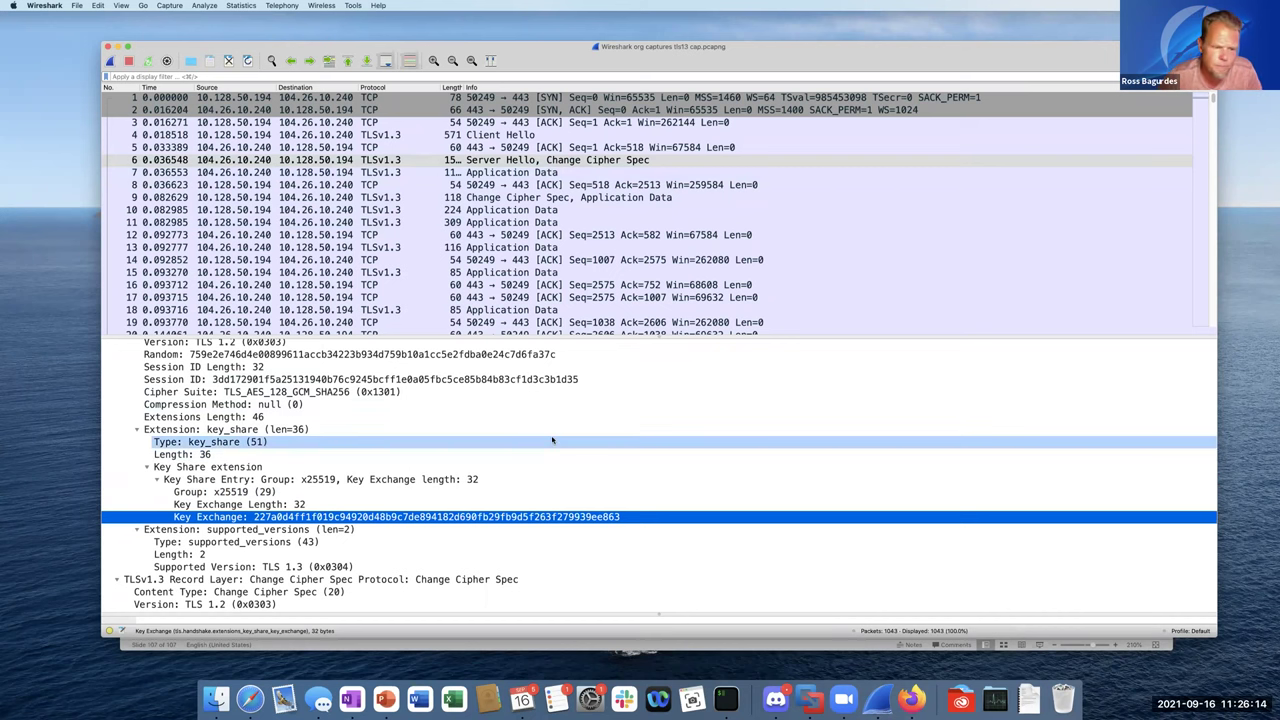
pyautogui.scroll(-2, 552, 440)
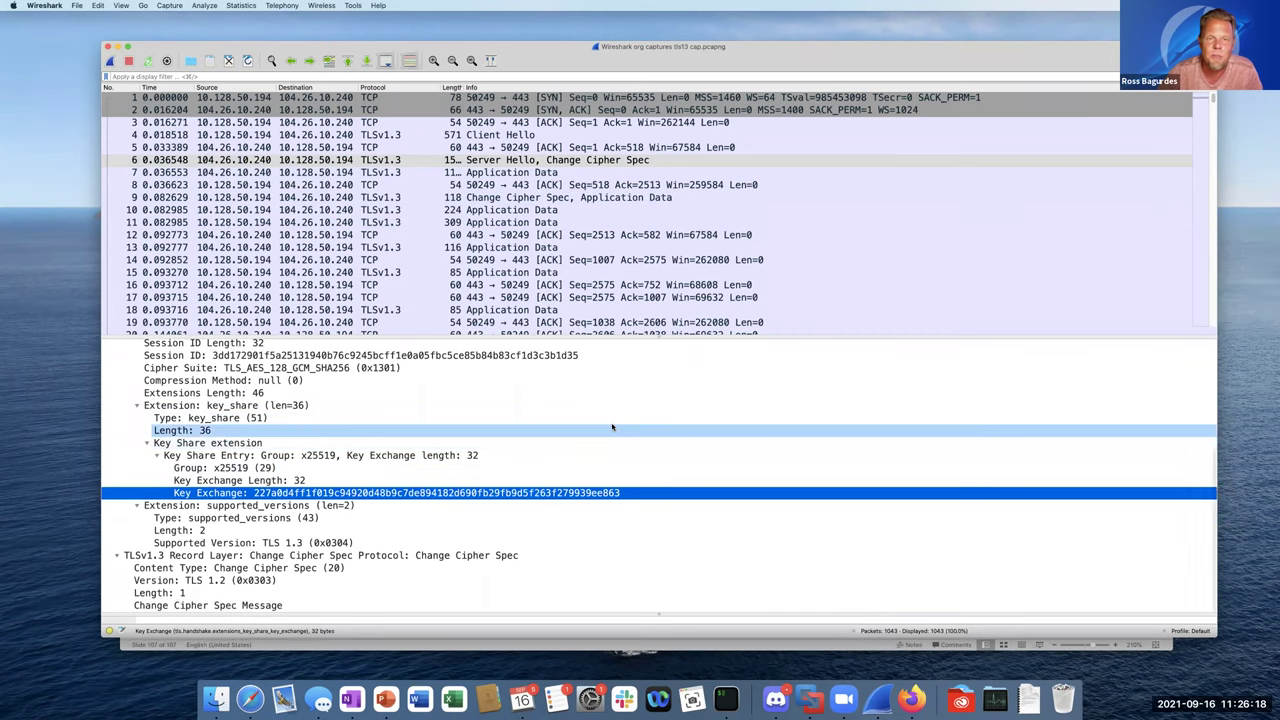
# Load sslkeylog.log as the key log file in the Transport Layer Security protocol preferences, starting from Application Data packet 7.
pyautogui.click(503, 174)
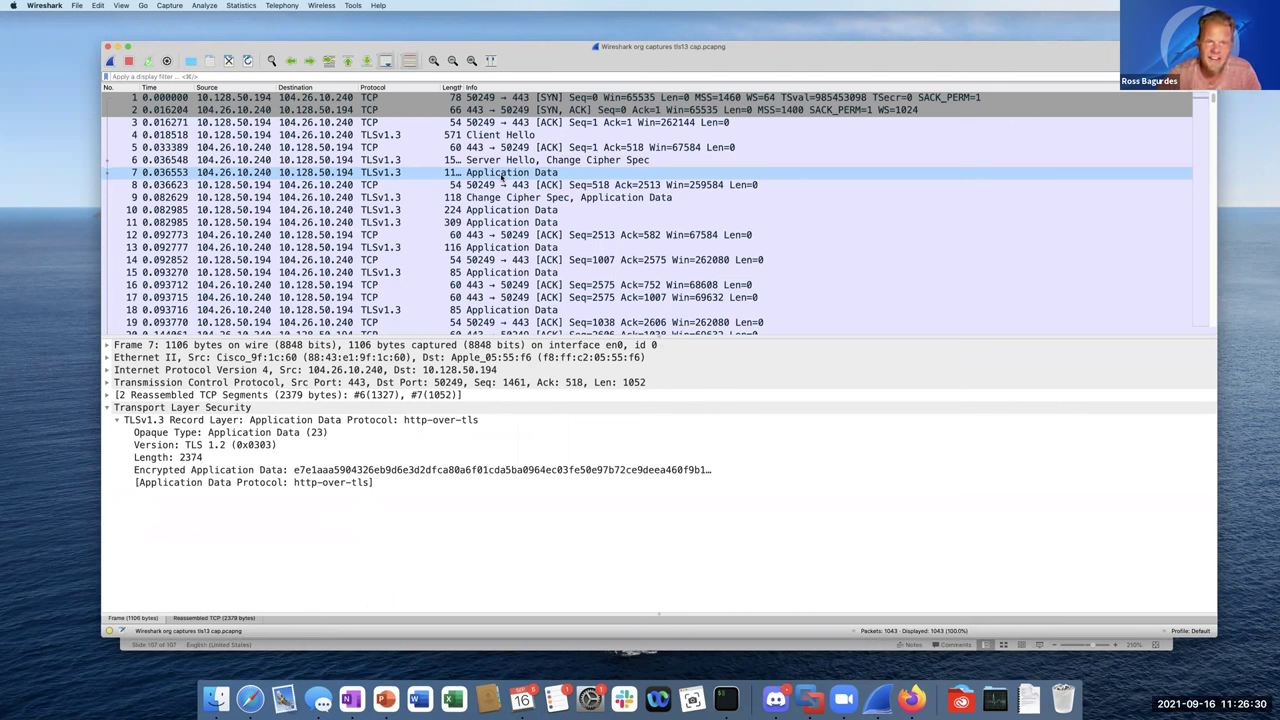
pyautogui.rightClick(396, 176)
pyautogui.moveTo(430, 330)
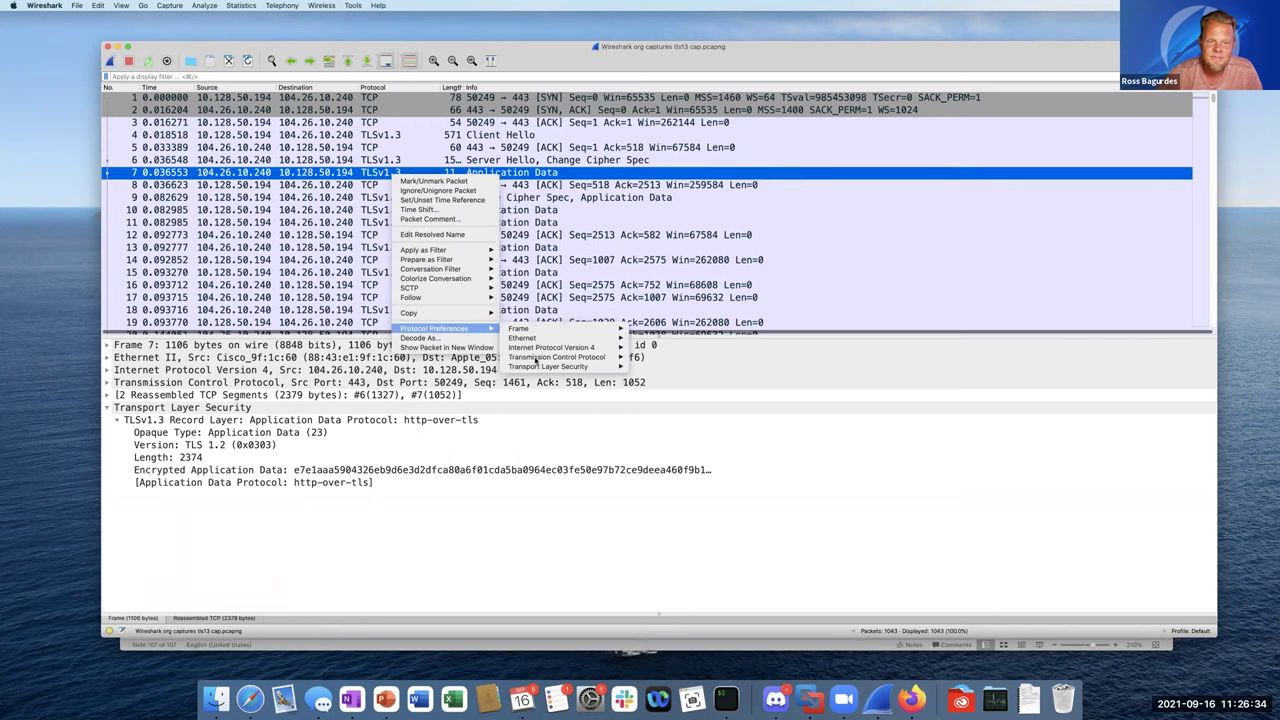
pyautogui.moveTo(536, 360)
pyautogui.click(655, 369)
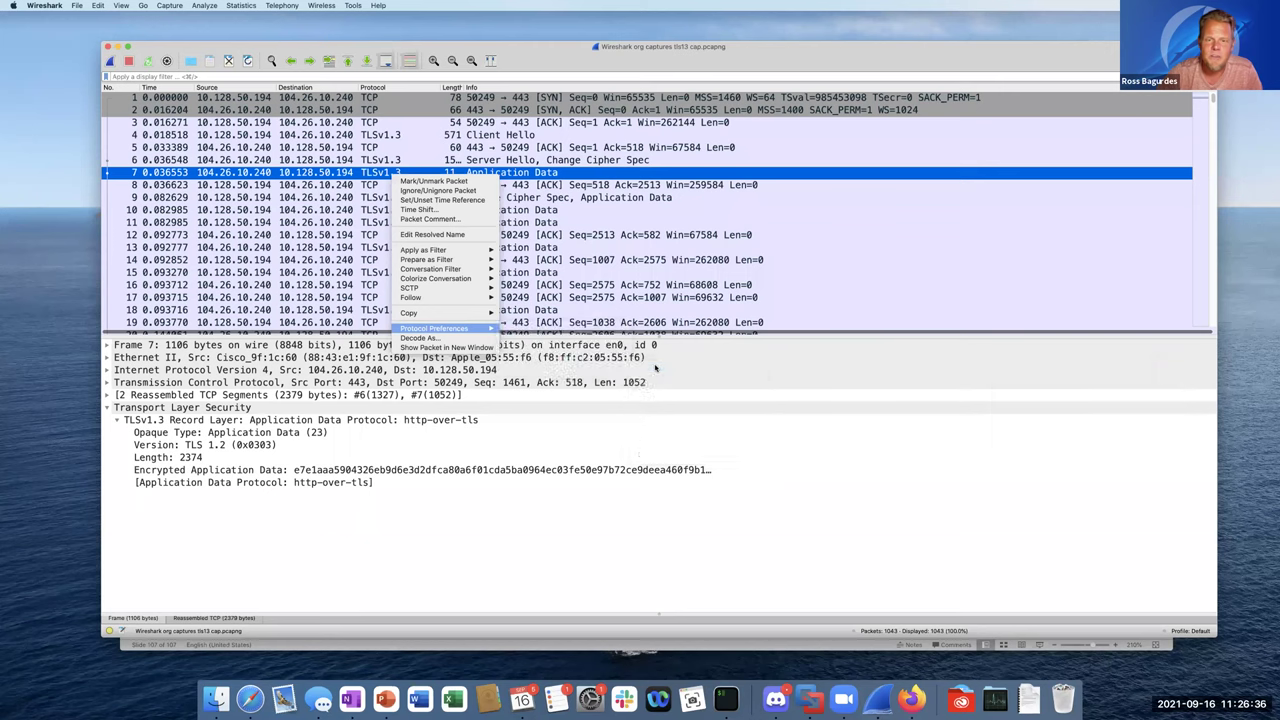
pyautogui.click(787, 483)
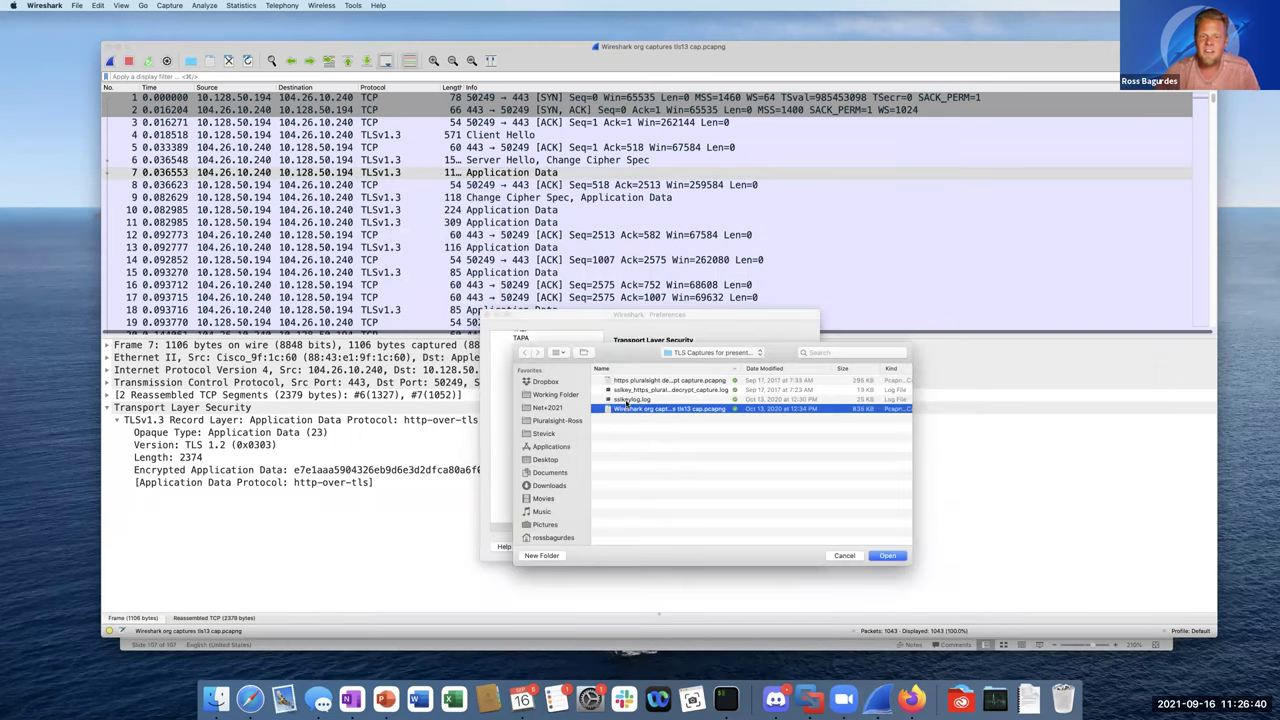
pyautogui.click(627, 400)
pyautogui.click(885, 557)
pyautogui.click(795, 552)
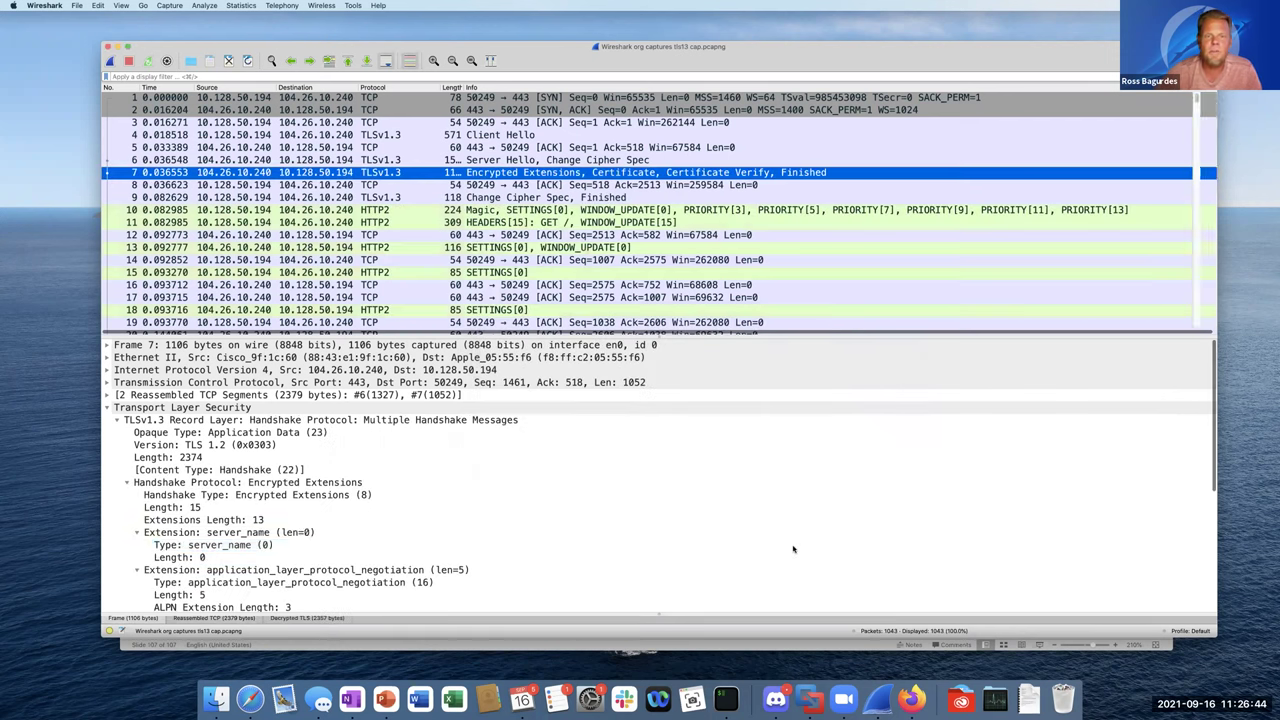
# Compare the Server Hello with decrypted packet 7, examine its Encrypted Extensions fields, and select the Change Cipher Spec, Finished packet.
pyautogui.click(535, 174)
pyautogui.click(549, 161)
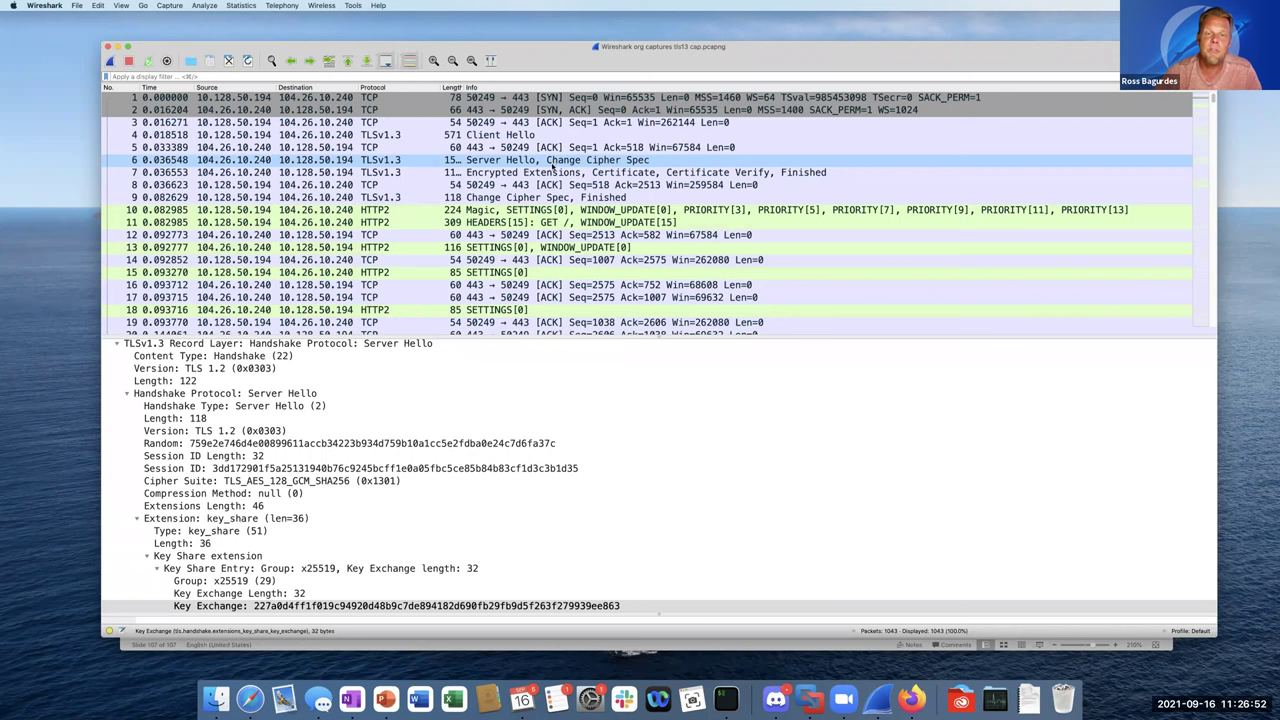
pyautogui.click(551, 172)
pyautogui.click(495, 418)
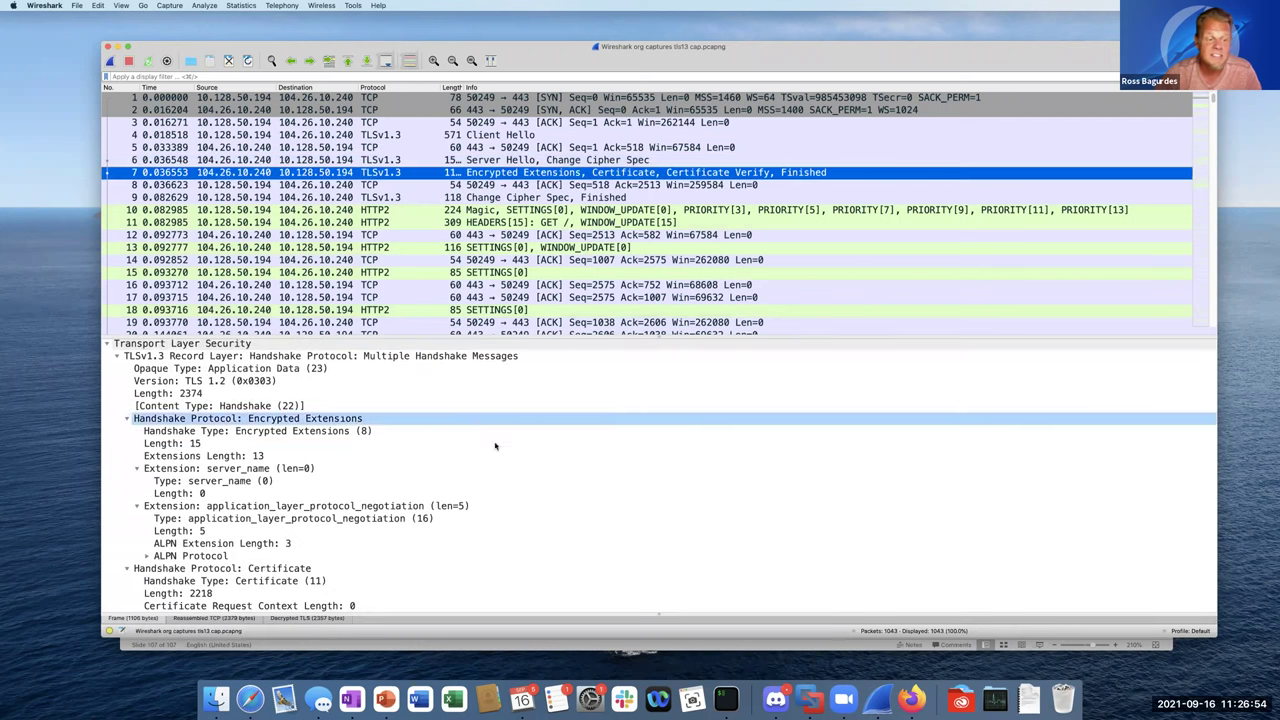
pyautogui.click(488, 455)
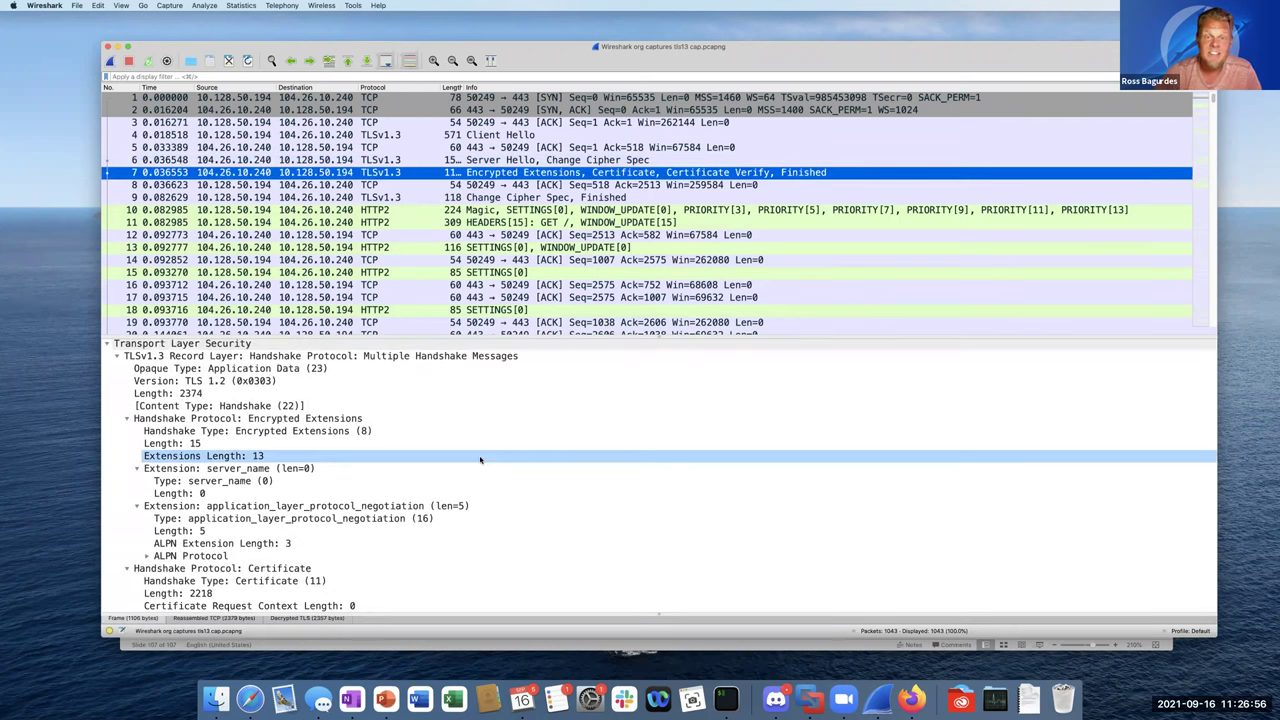
pyautogui.scroll(-1, 480, 459)
pyautogui.click(480, 459)
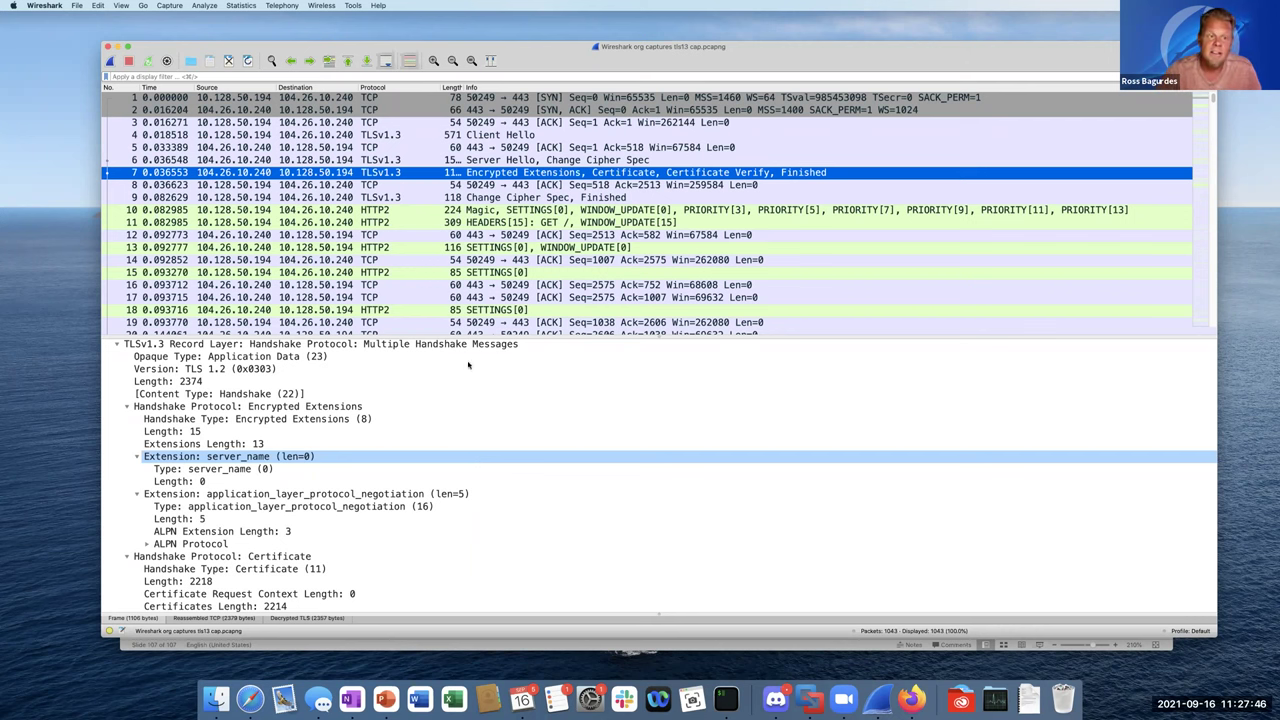
pyautogui.click(487, 198)
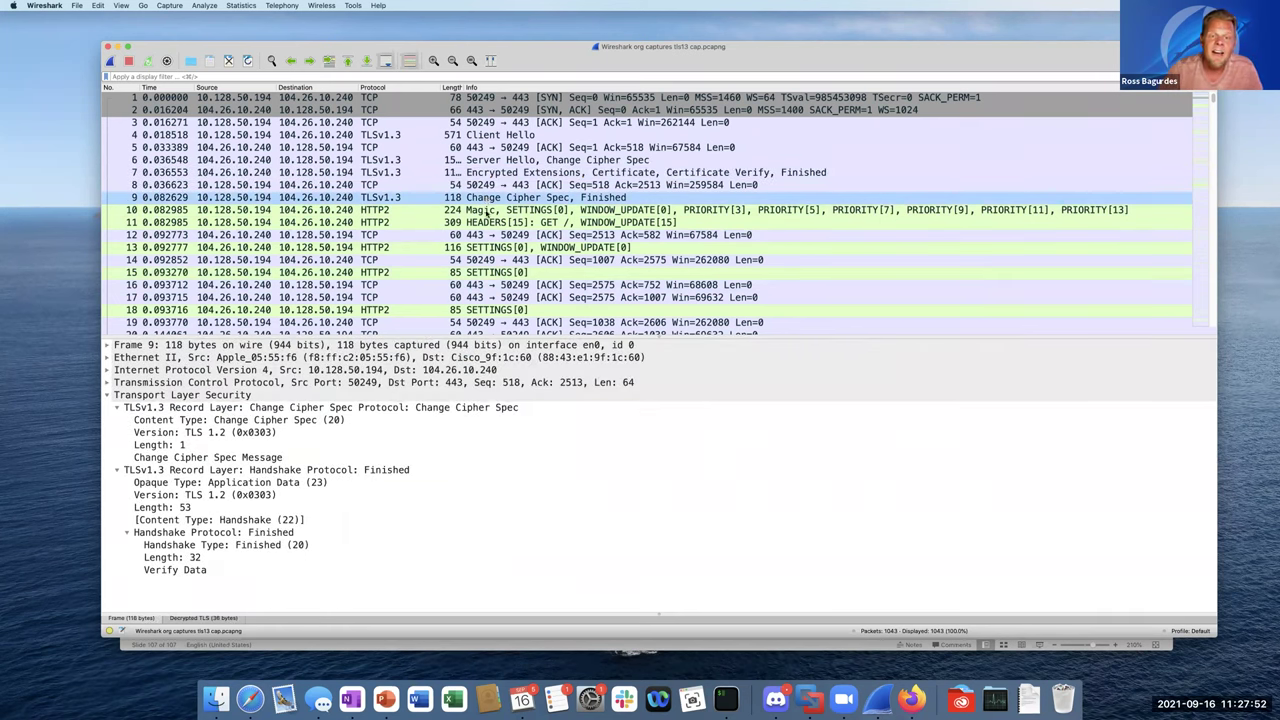
# Select HTTP2 packet 10 (Magic, SETTINGS) and look through the decrypted HTTP2 packets that follow the TLS 1.3 handshake.
pyautogui.click(487, 211)
pyautogui.scroll(-3, 487, 212)
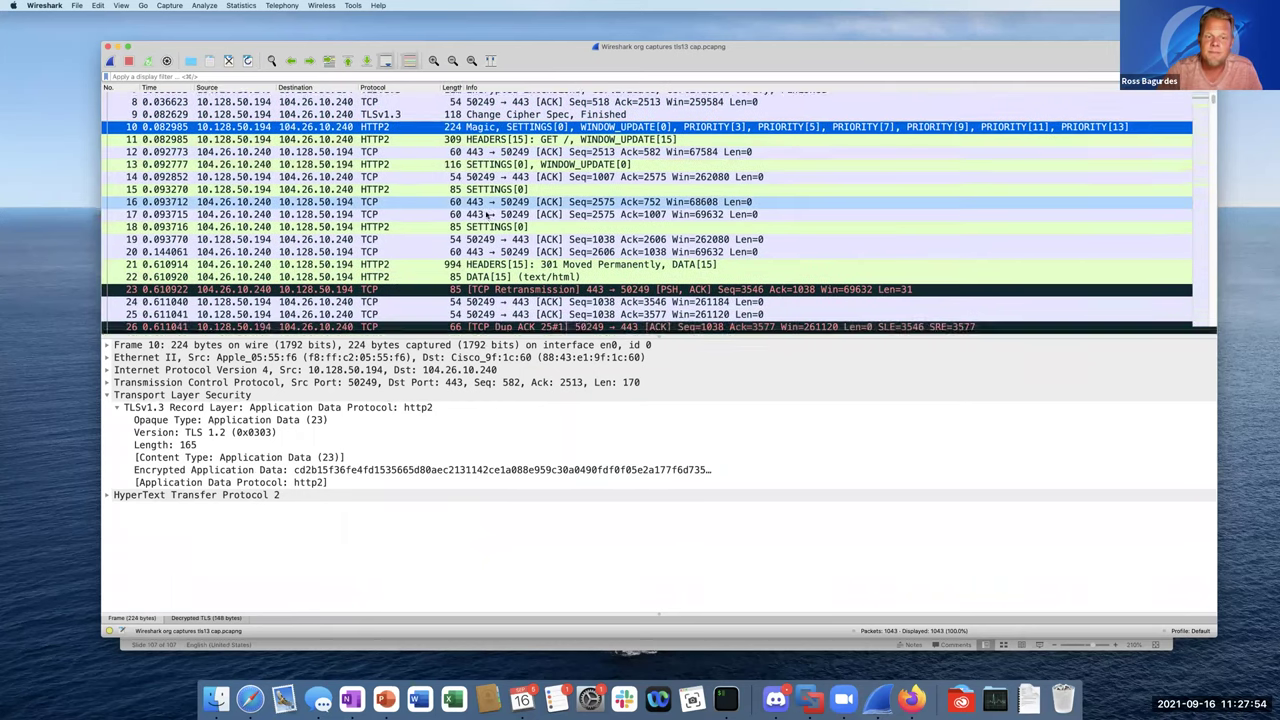
pyautogui.scroll(2, 487, 213)
pyautogui.scroll(-2, 487, 213)
pyautogui.scroll(4, 487, 213)
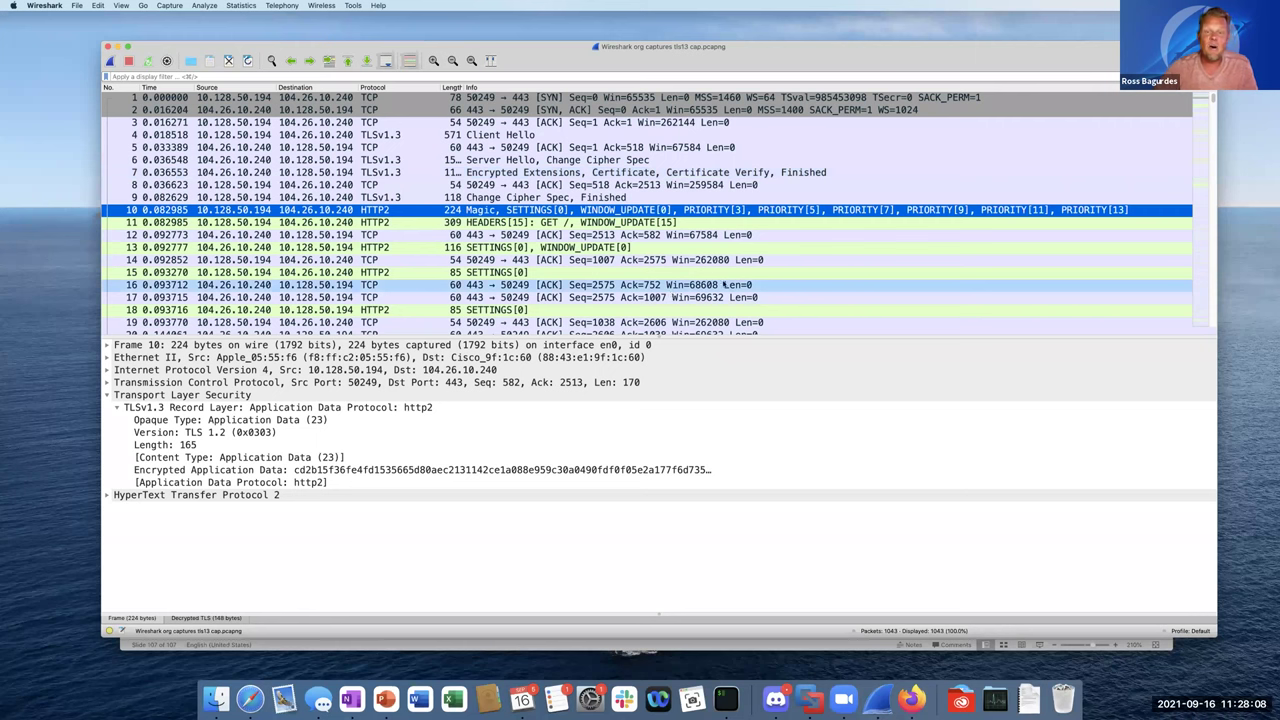
# Bring up the Visualizing TLS encryption presentation in PowerPoint and return to the Wireshark capture.
pyautogui.press('Escape')
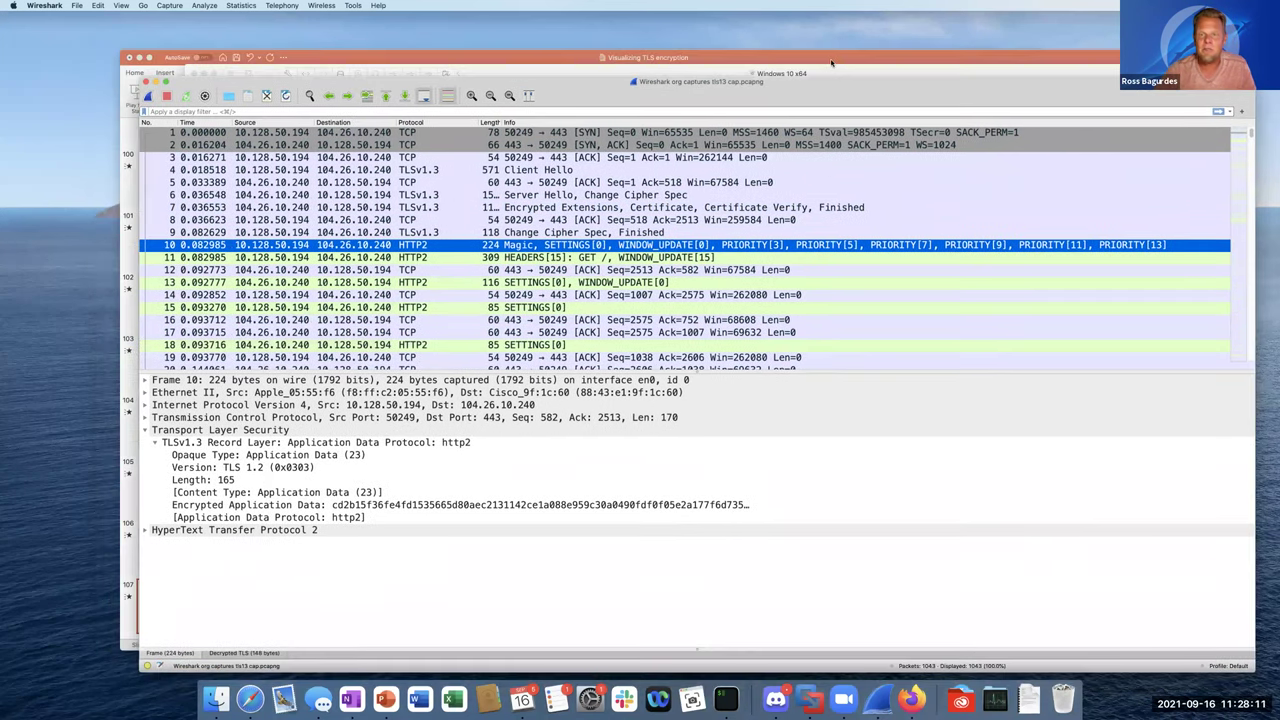
pyautogui.click(831, 62)
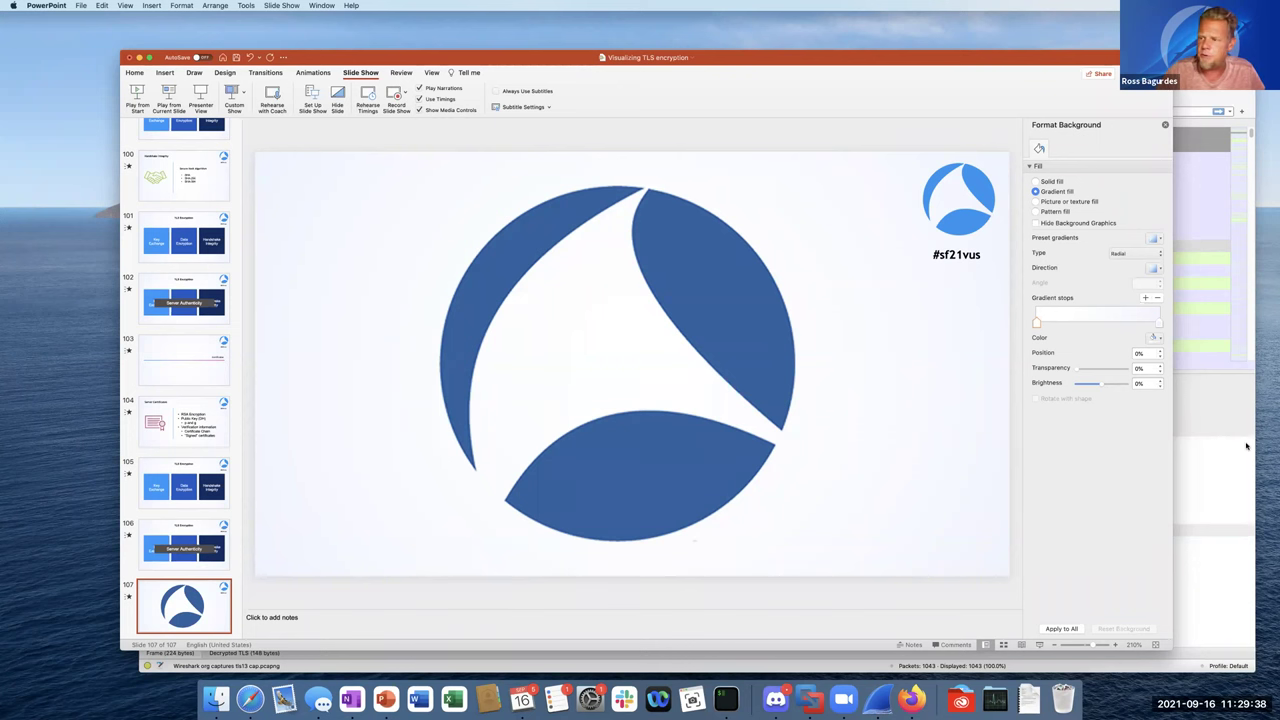
pyautogui.press('super+Tab')
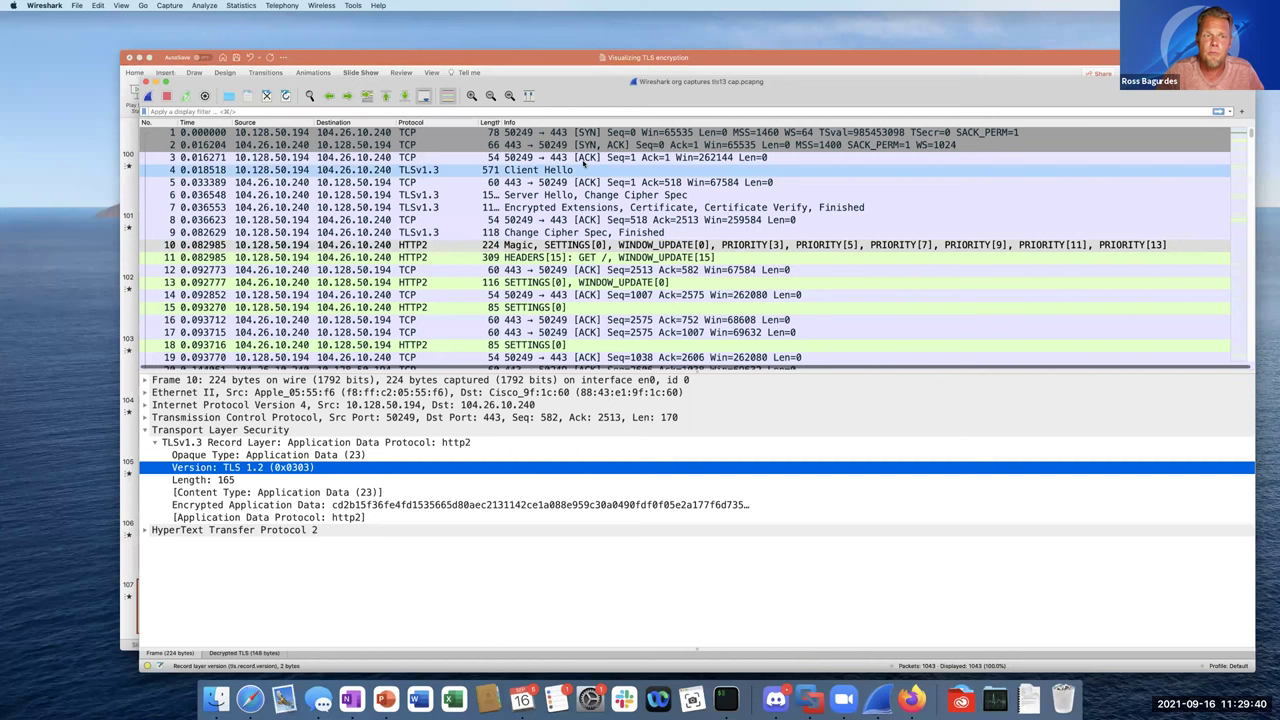
# Review the TLS 1.3 handshake in order: Client Hello, Server Hello, Encrypted Extensions with Certificate, and the client's Change Cipher Spec, Finished packet.
pyautogui.click(553, 171)
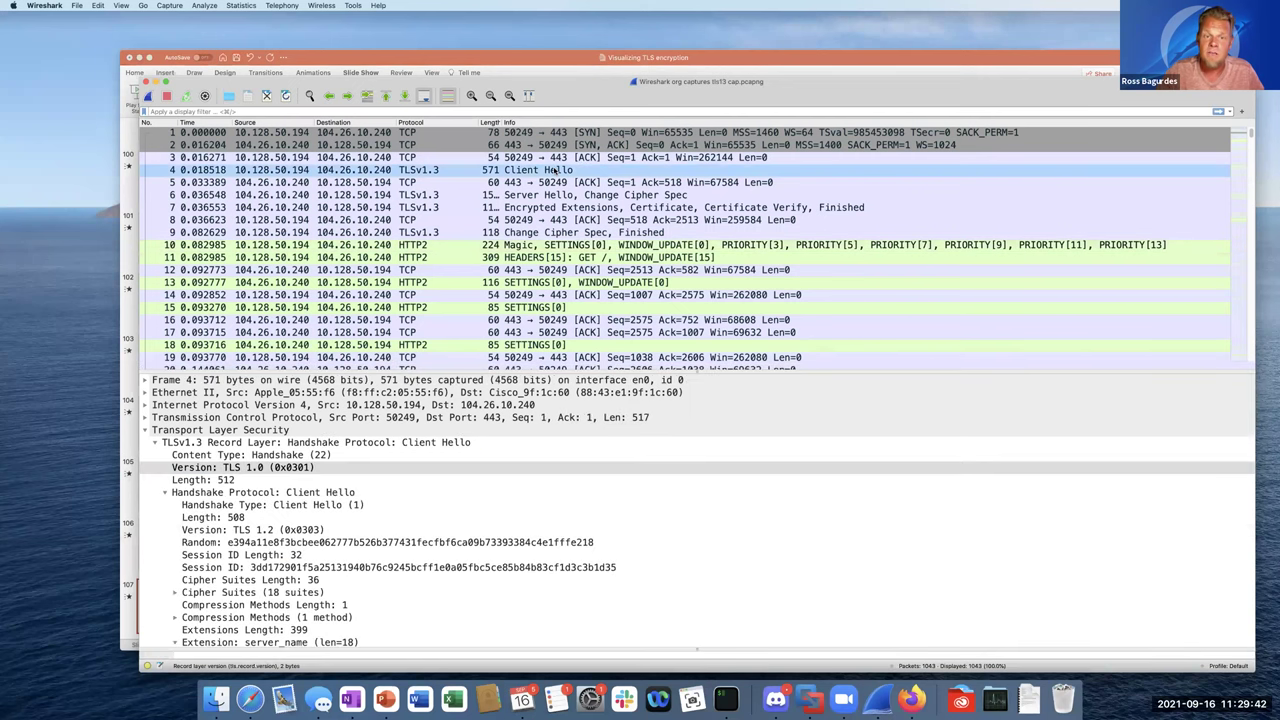
pyautogui.click(553, 196)
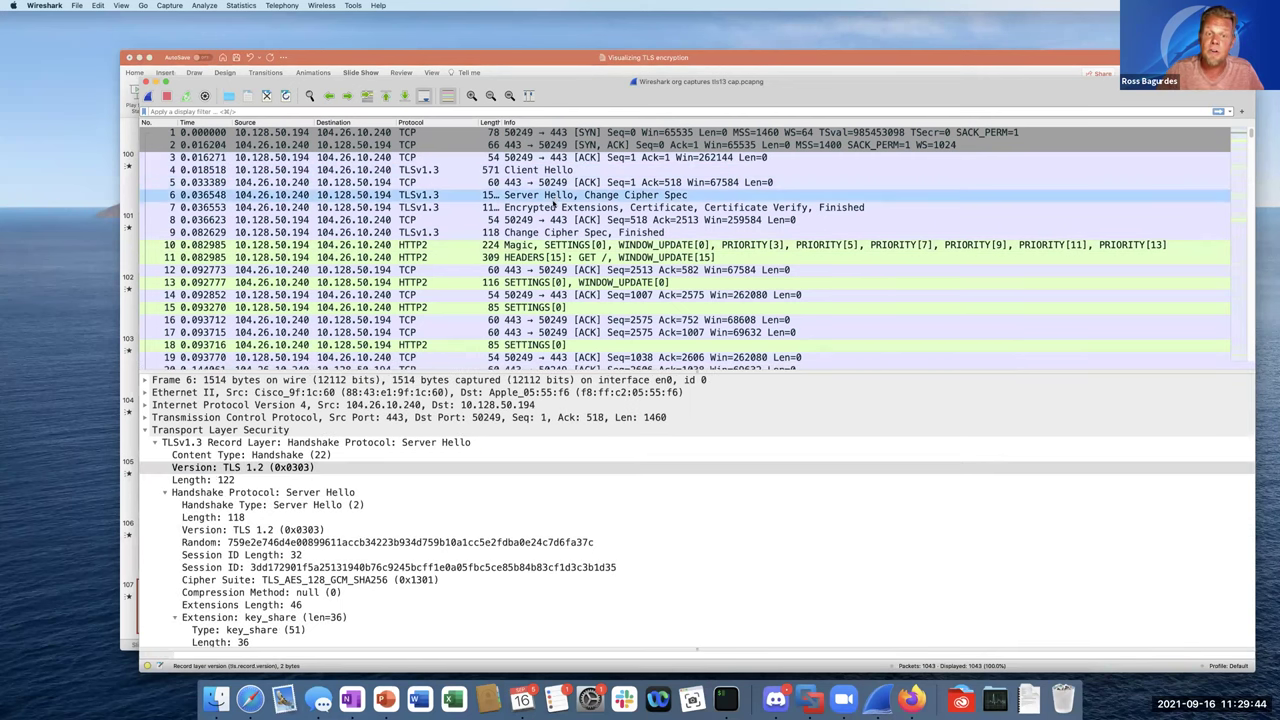
pyautogui.click(553, 208)
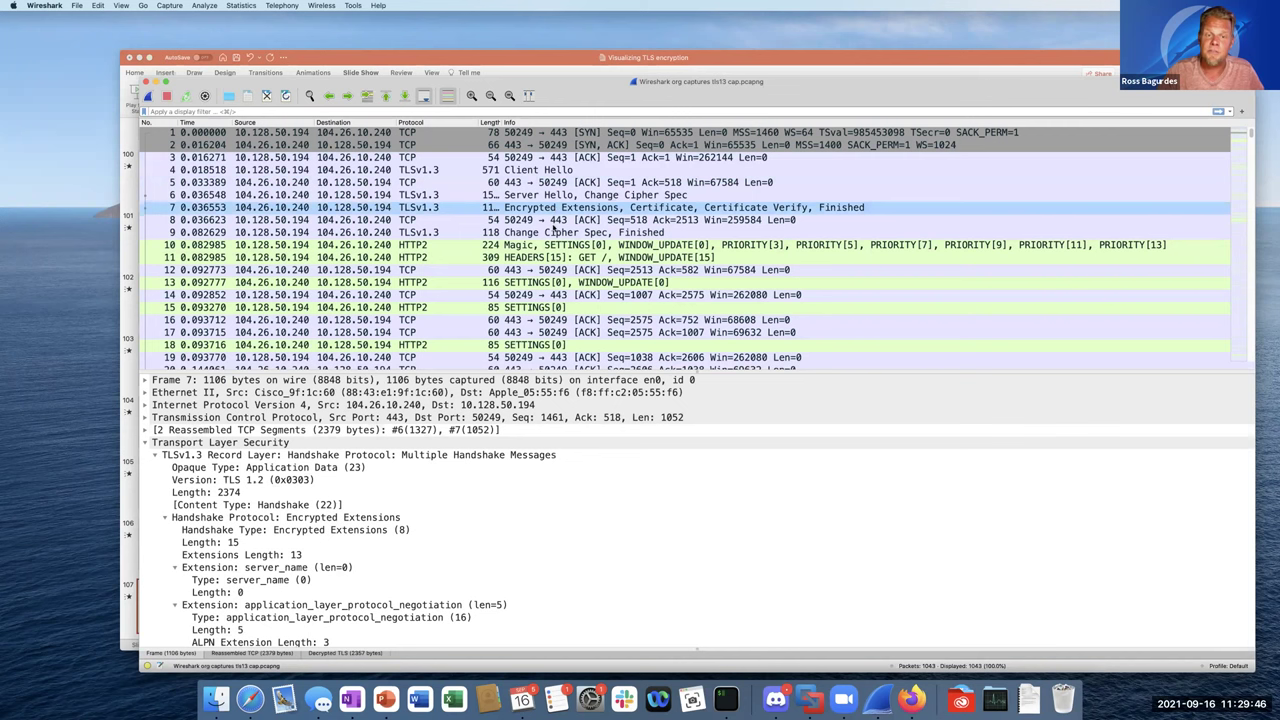
pyautogui.click(552, 232)
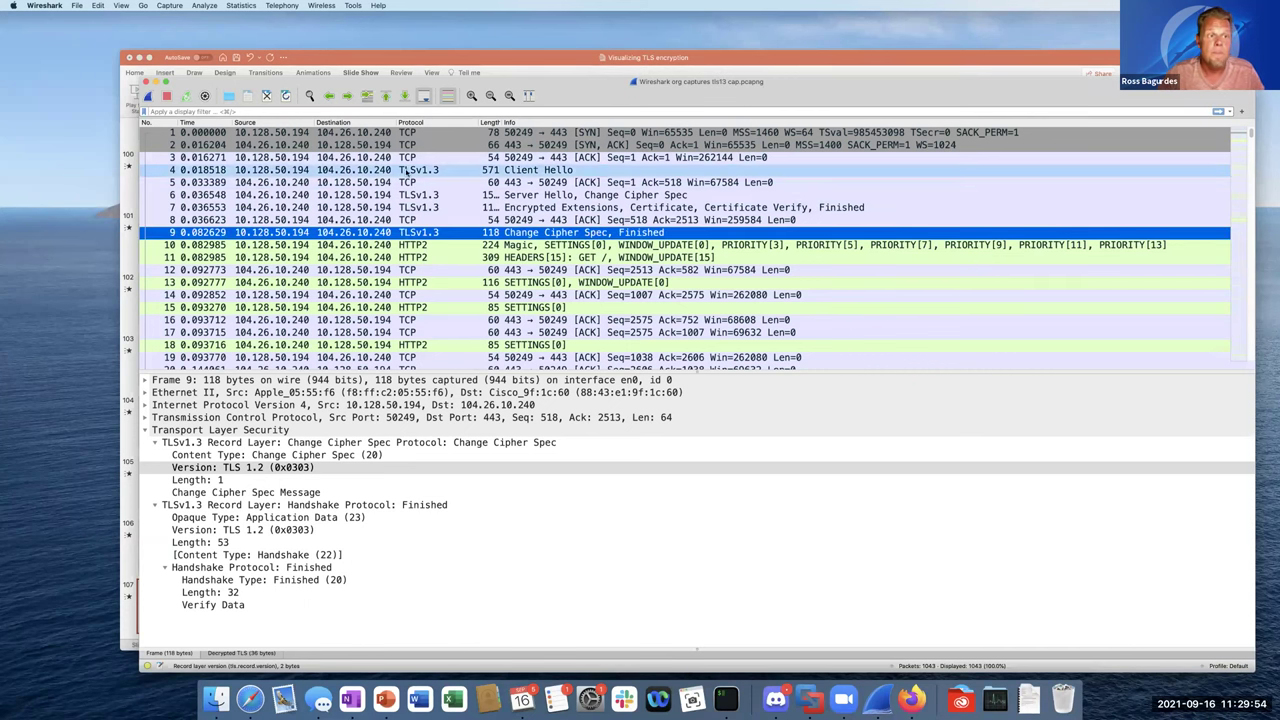
# Open the recent capture file https pluralsight decrypt capture.pcapng.
pyautogui.click(77, 5)
pyautogui.moveTo(162, 27)
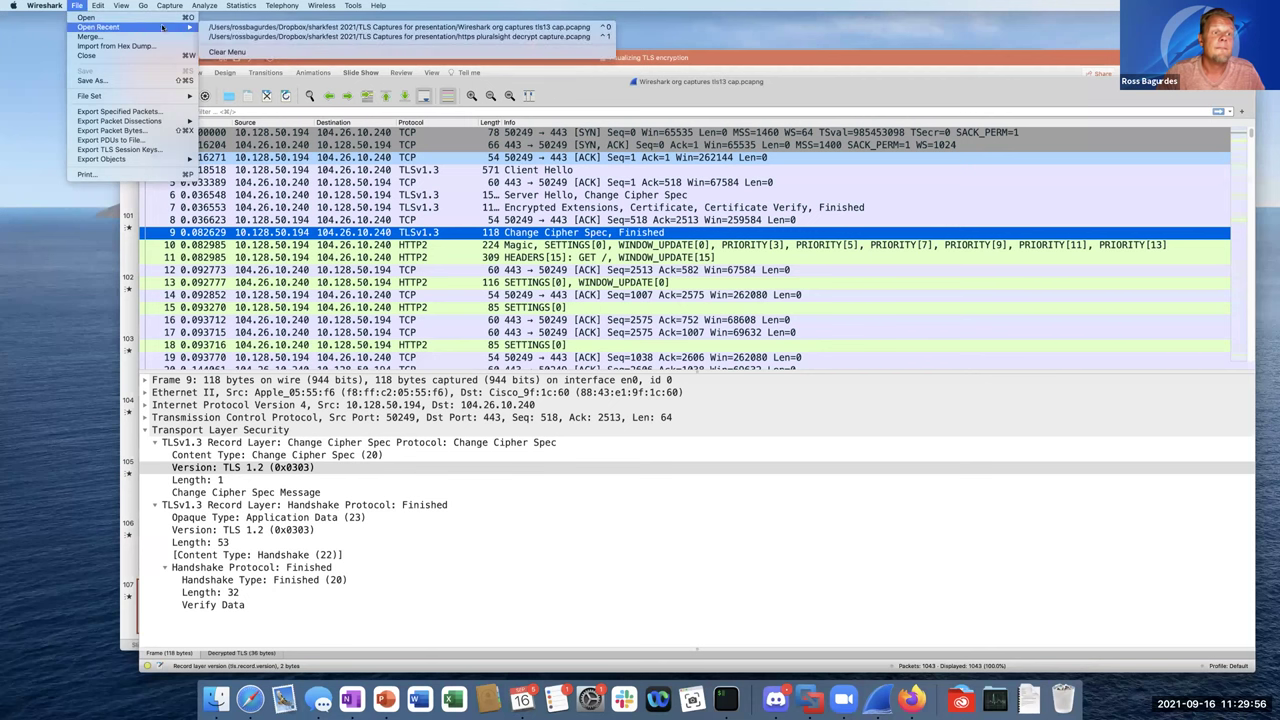
pyautogui.click(241, 37)
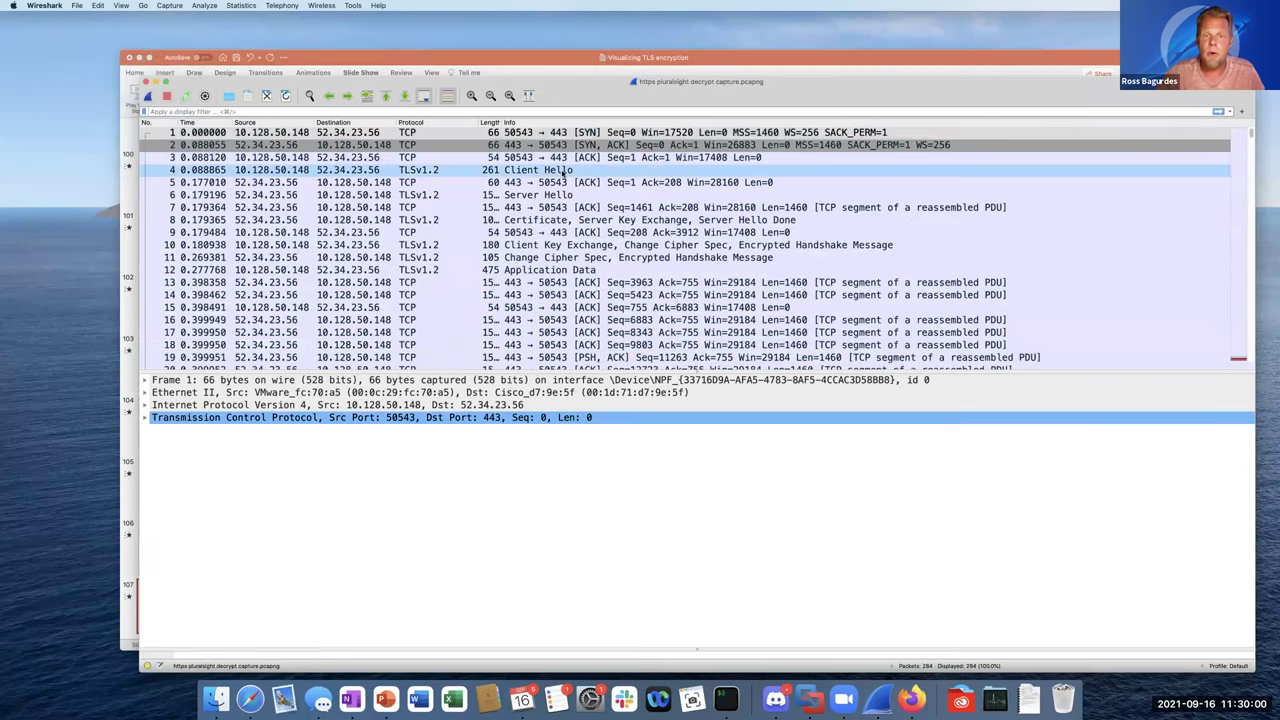
# Review the TLS 1.2 handshake packets in order, from Client Hello through Server Hello, certificate, key exchange and Change Cipher Spec to Application Data packet 12.
pyautogui.click(565, 172)
pyautogui.click(562, 195)
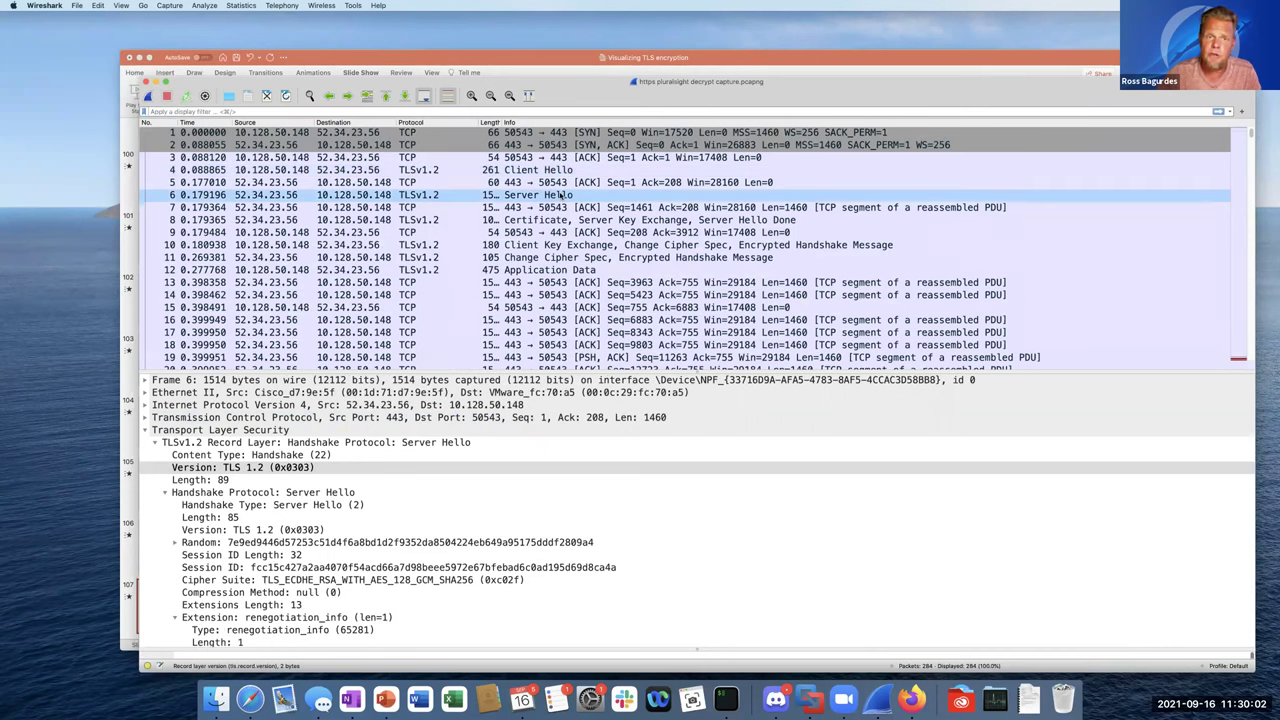
pyautogui.moveTo(562, 196); pyautogui.dragTo(556, 219)
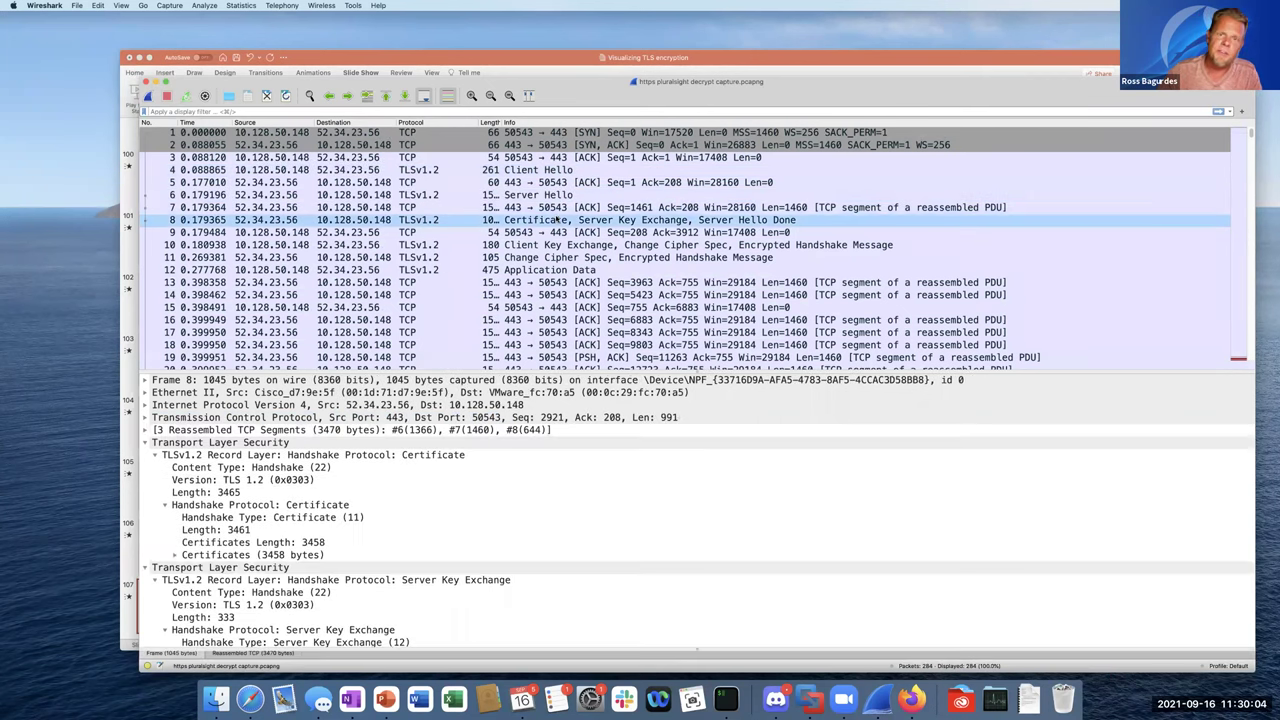
pyautogui.moveTo(556, 219); pyautogui.dragTo(548, 245)
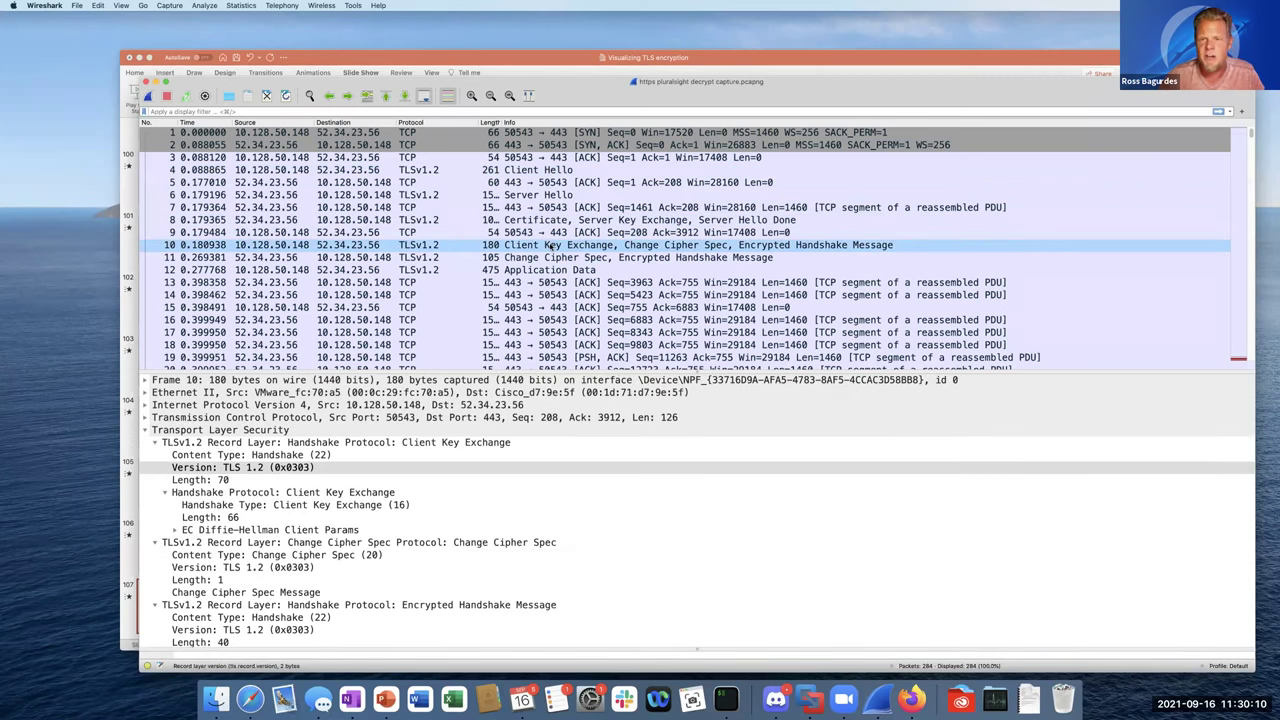
pyautogui.click(553, 248)
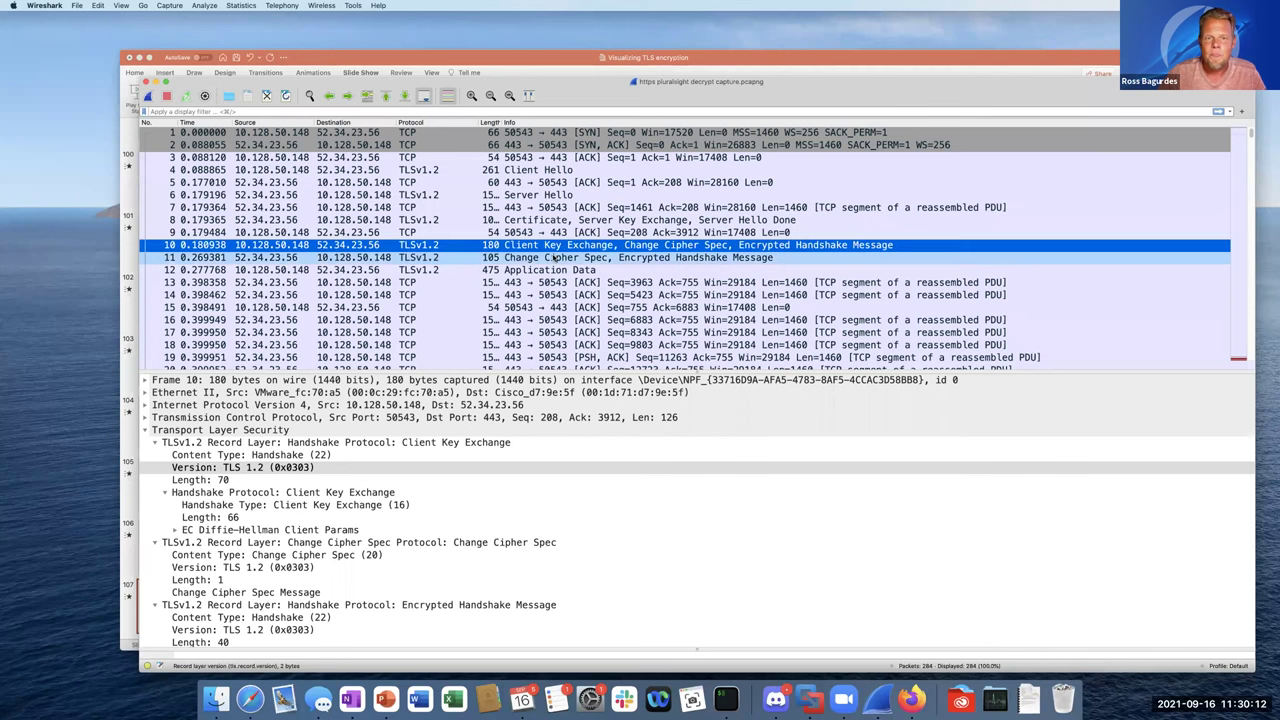
pyautogui.click(555, 258)
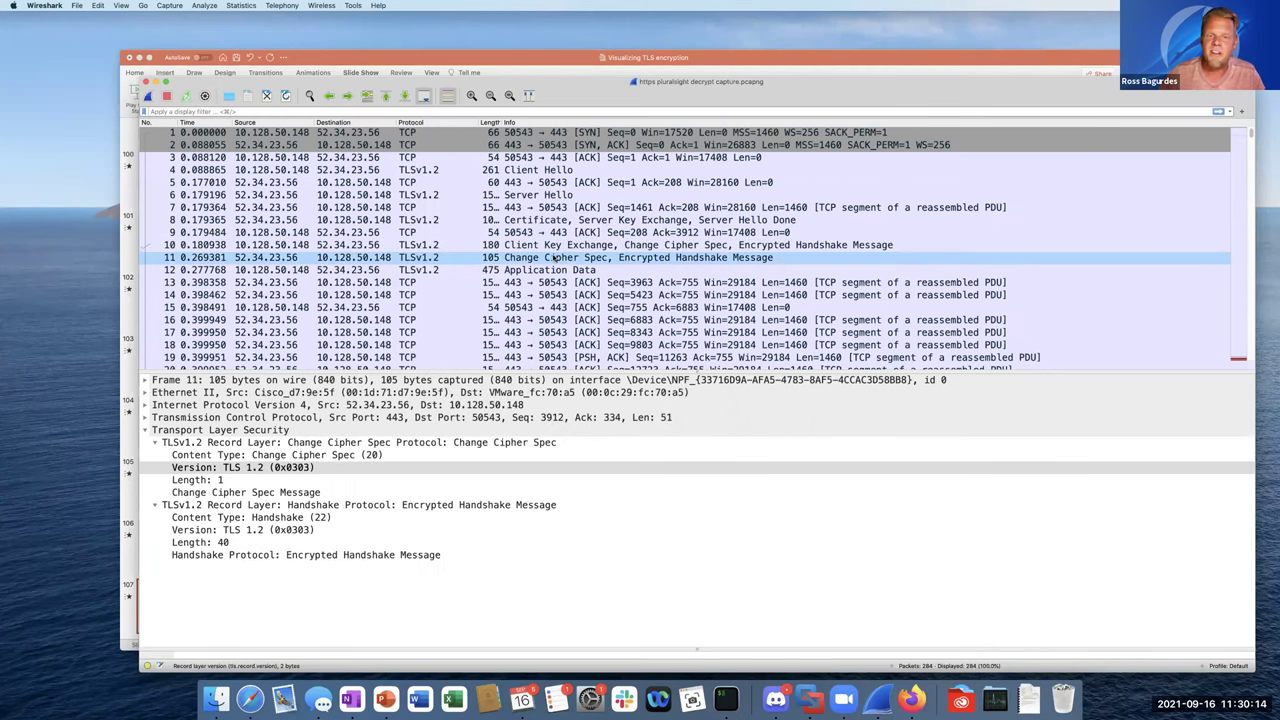
pyautogui.click(547, 270)
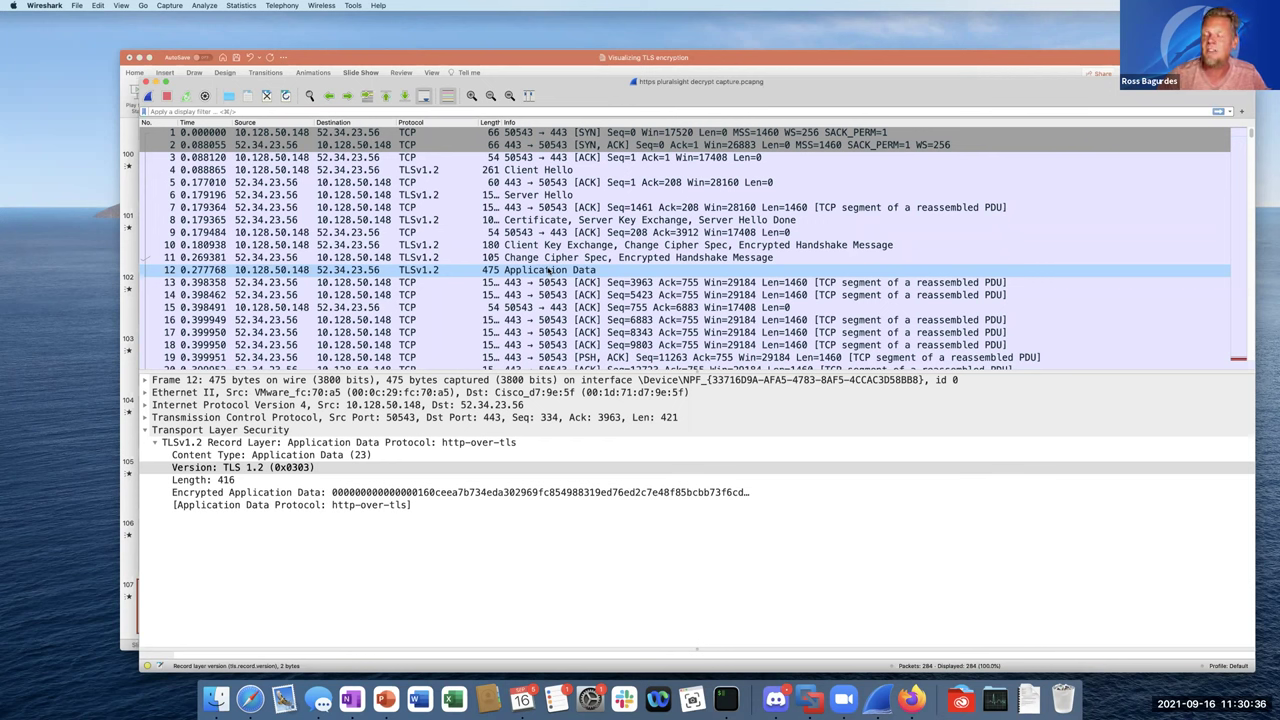
pyautogui.click(548, 270)
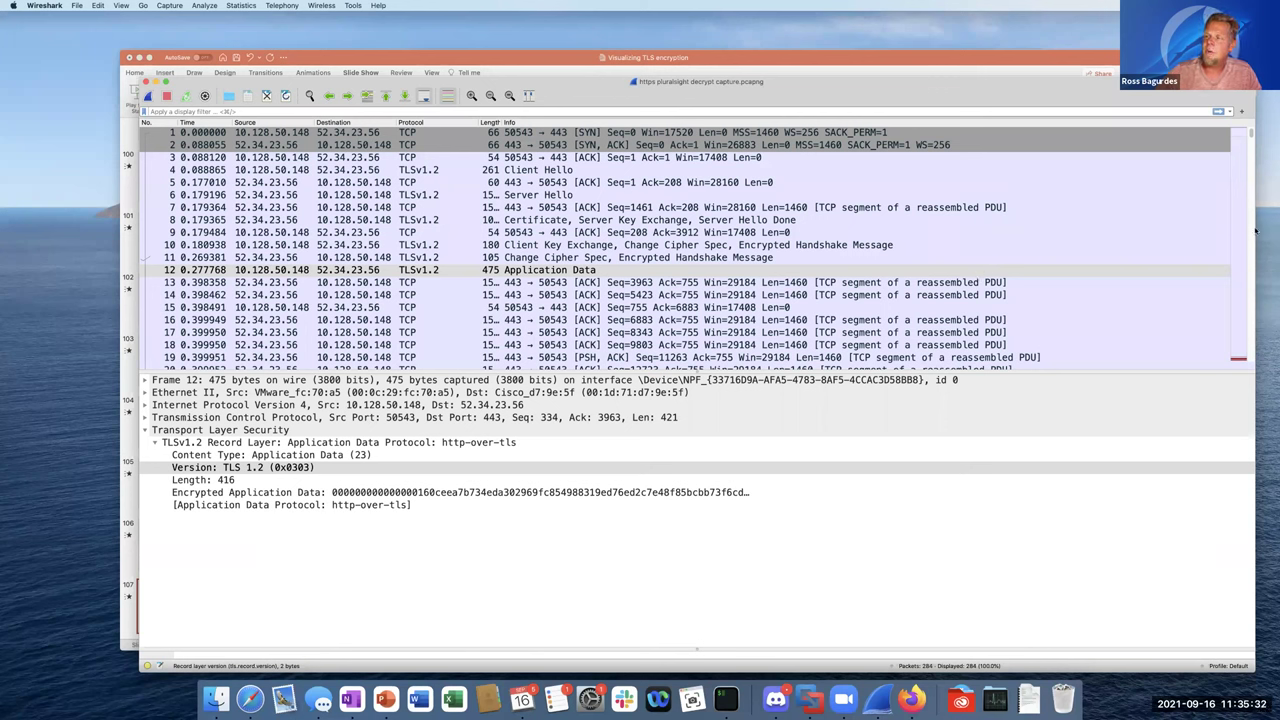
# Clear the Windows 10 x64 virtual machine's desktop by quitting Wireshark without saving and closing Firefox and the SSLKEYLOG folder window.
pyautogui.click(806, 684)
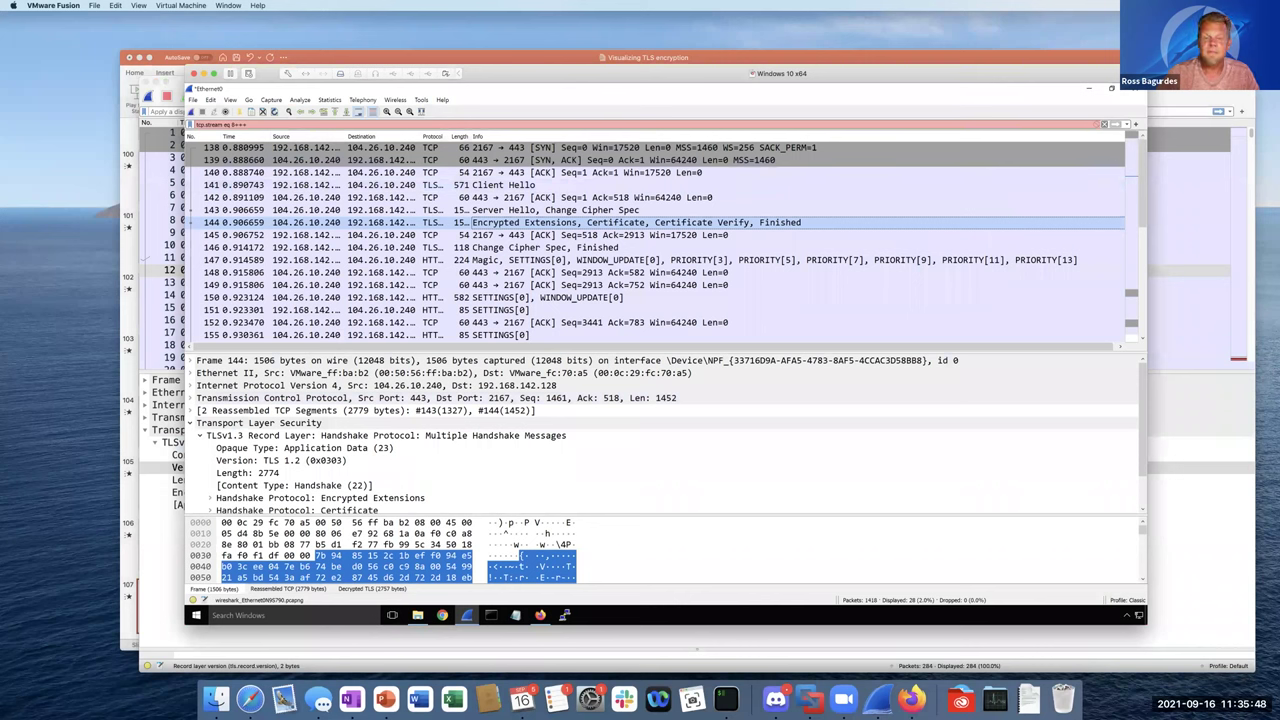
pyautogui.click(1111, 88)
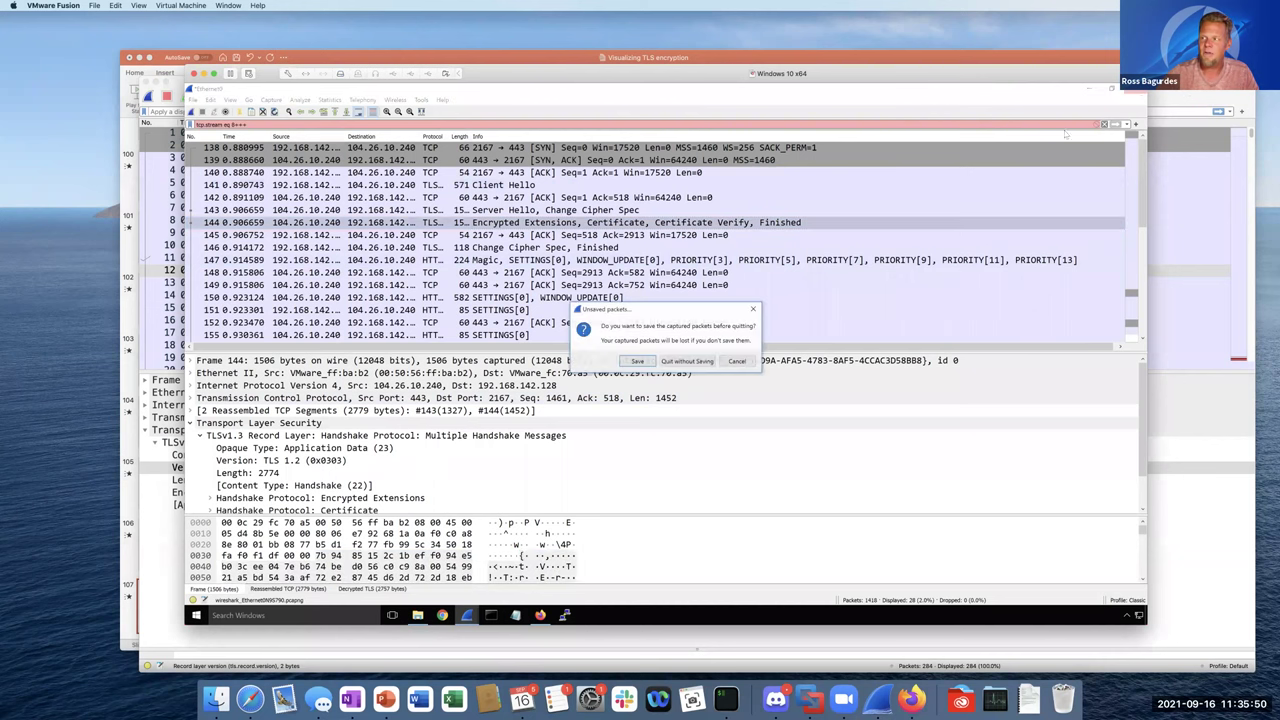
pyautogui.click(689, 361)
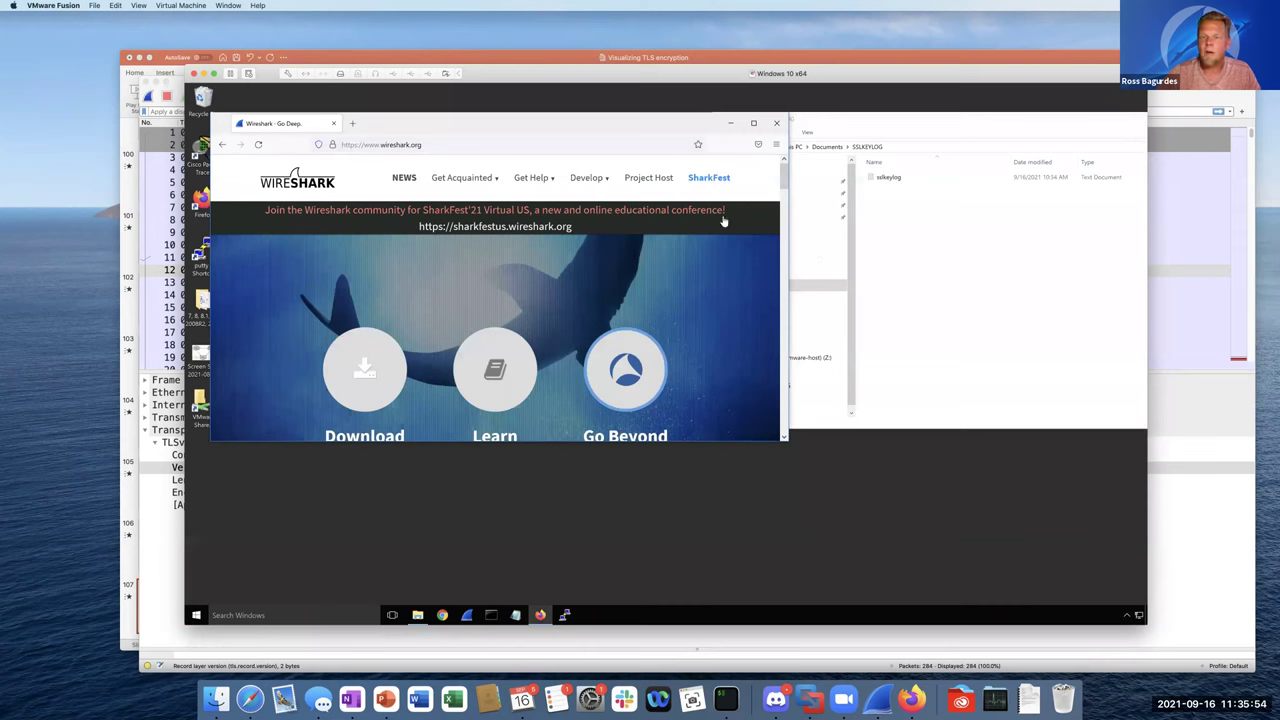
pyautogui.click(776, 122)
pyautogui.moveTo(776, 122); pyautogui.dragTo(401, 176)
pyautogui.click(892, 172)
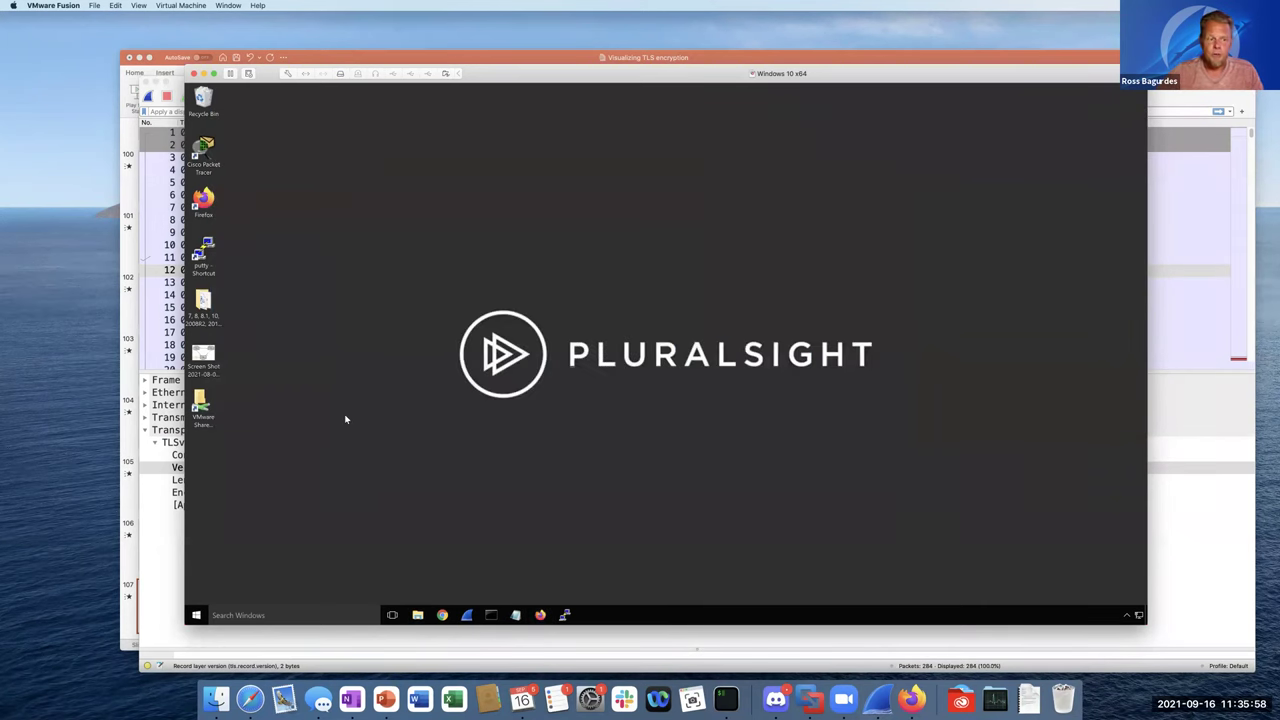
# Open the environment variables from Control Panel's advanced system settings and select the existing SSLKEYLOGFILE user variable.
pyautogui.click(338, 610)
pyautogui.write('control panel')
pyautogui.press('Return')
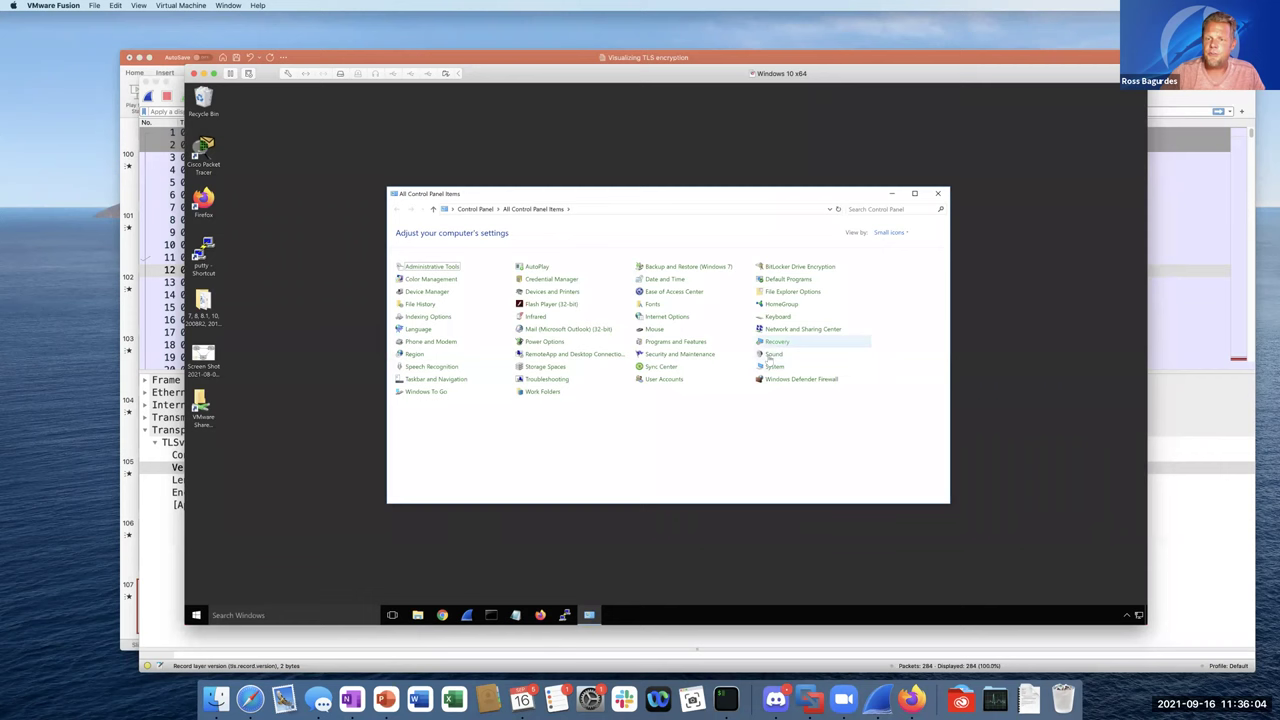
pyautogui.click(772, 367)
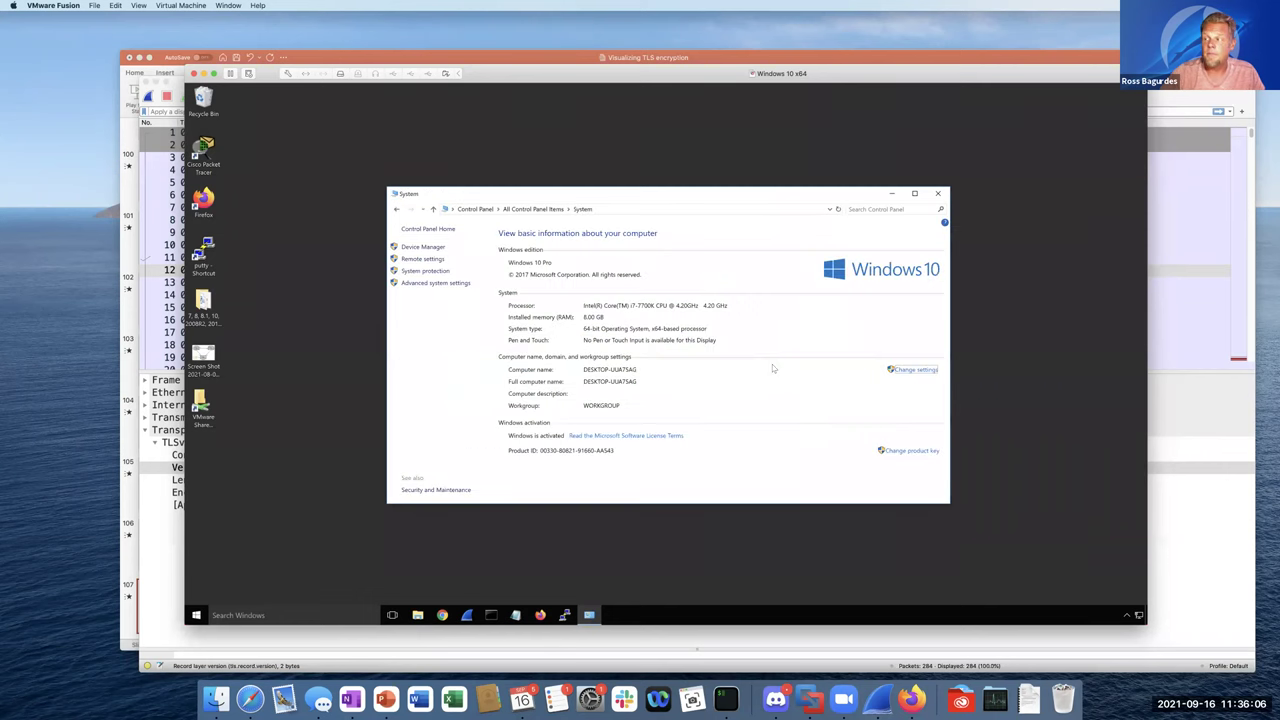
pyautogui.click(435, 284)
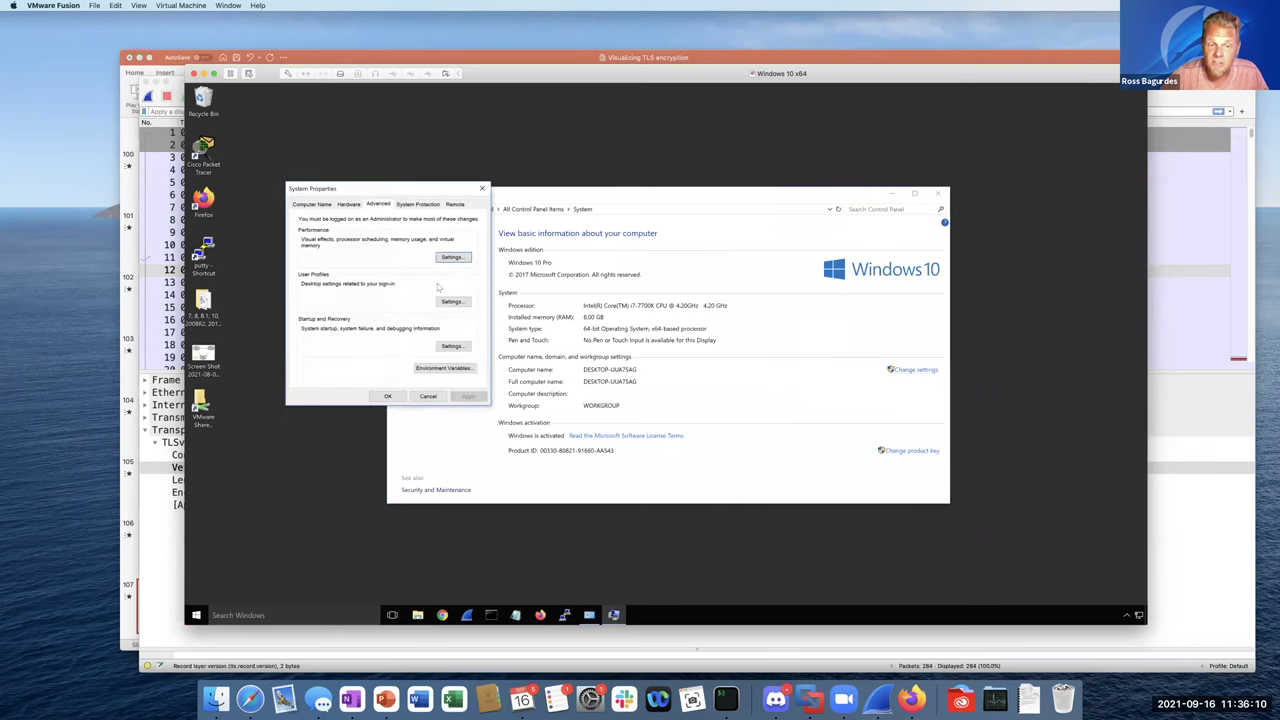
pyautogui.click(441, 369)
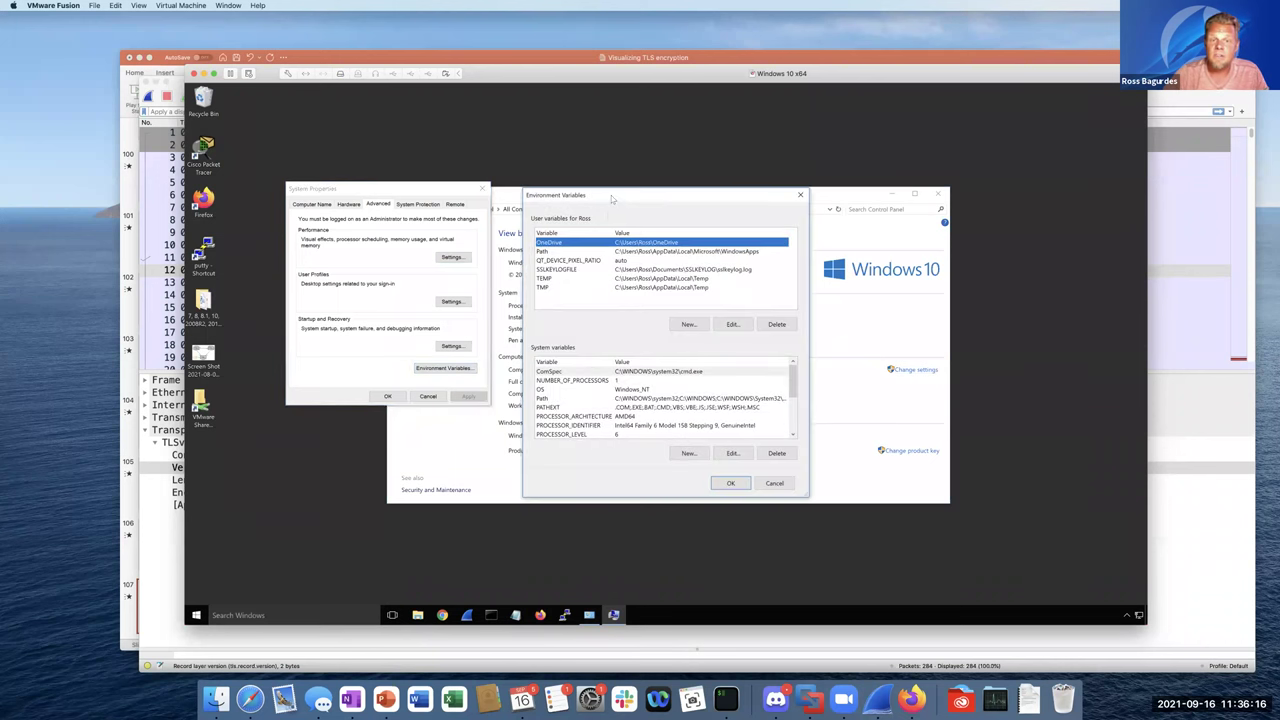
pyautogui.moveTo(613, 199); pyautogui.dragTo(673, 155)
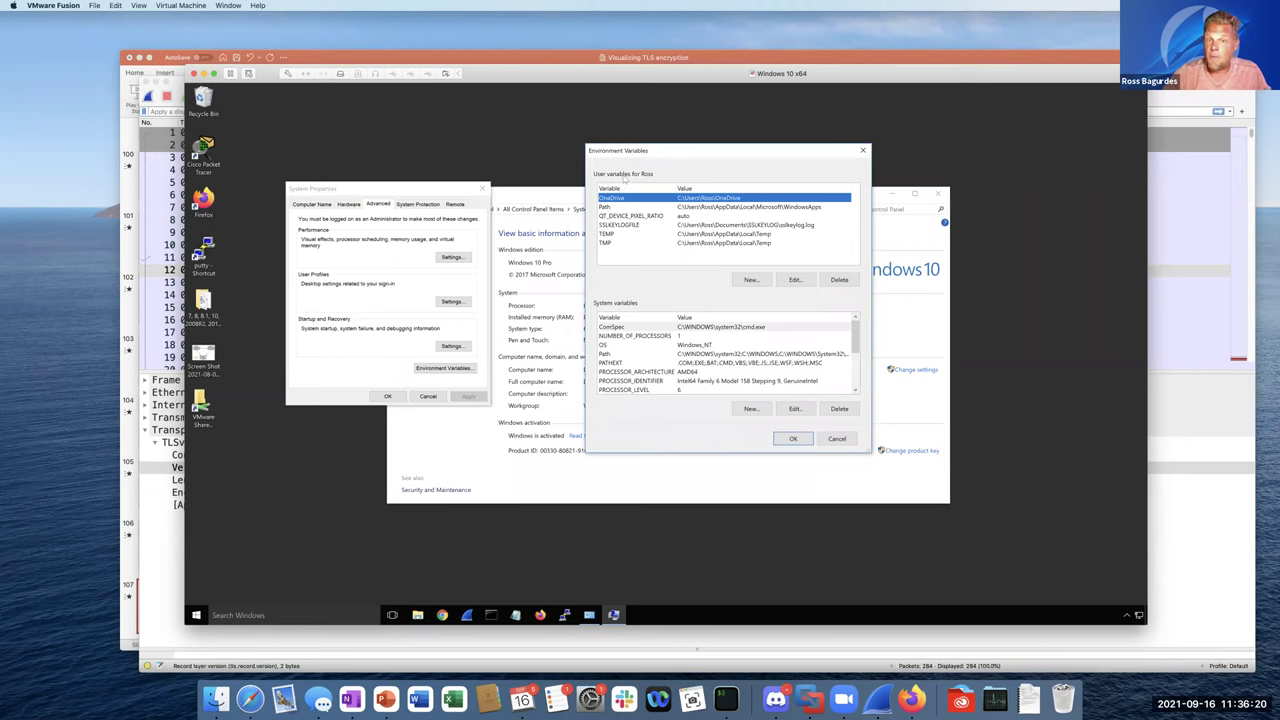
pyautogui.click(627, 226)
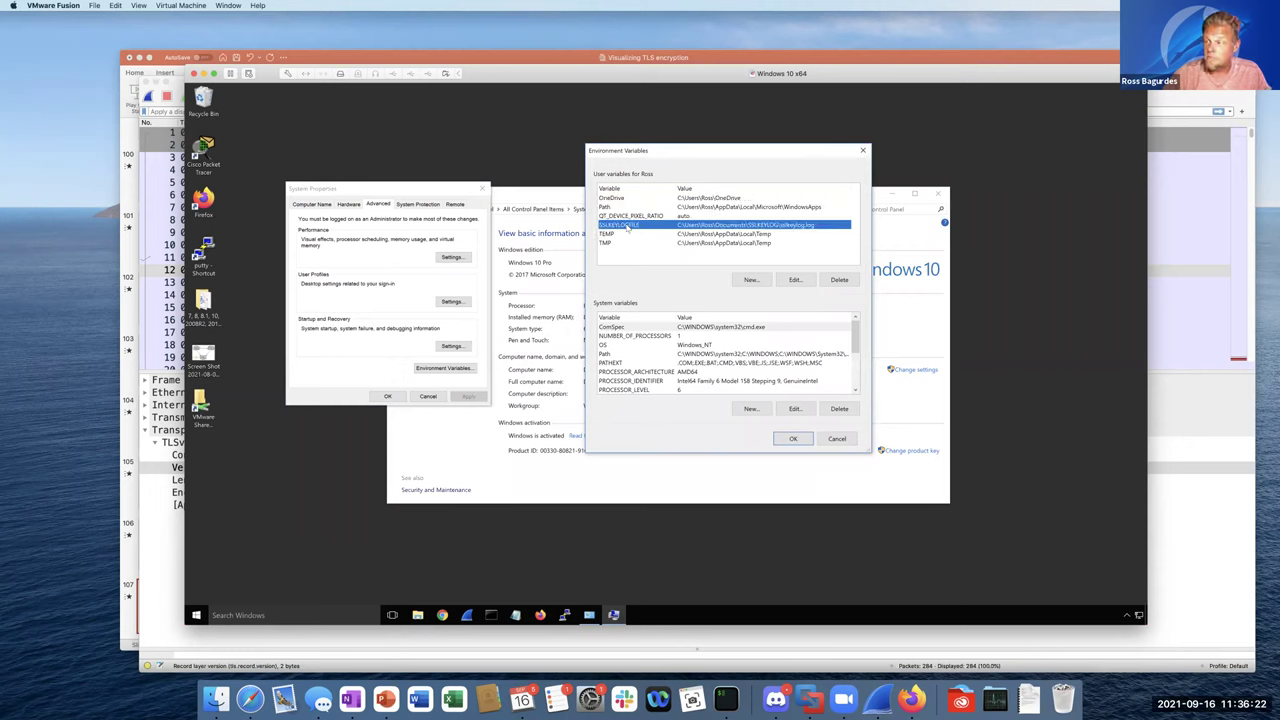
# Start a new user variable named SSLKEYLOGFILE and choose the SSLKEYLOG folder inside Documents as its value.
pyautogui.click(750, 280)
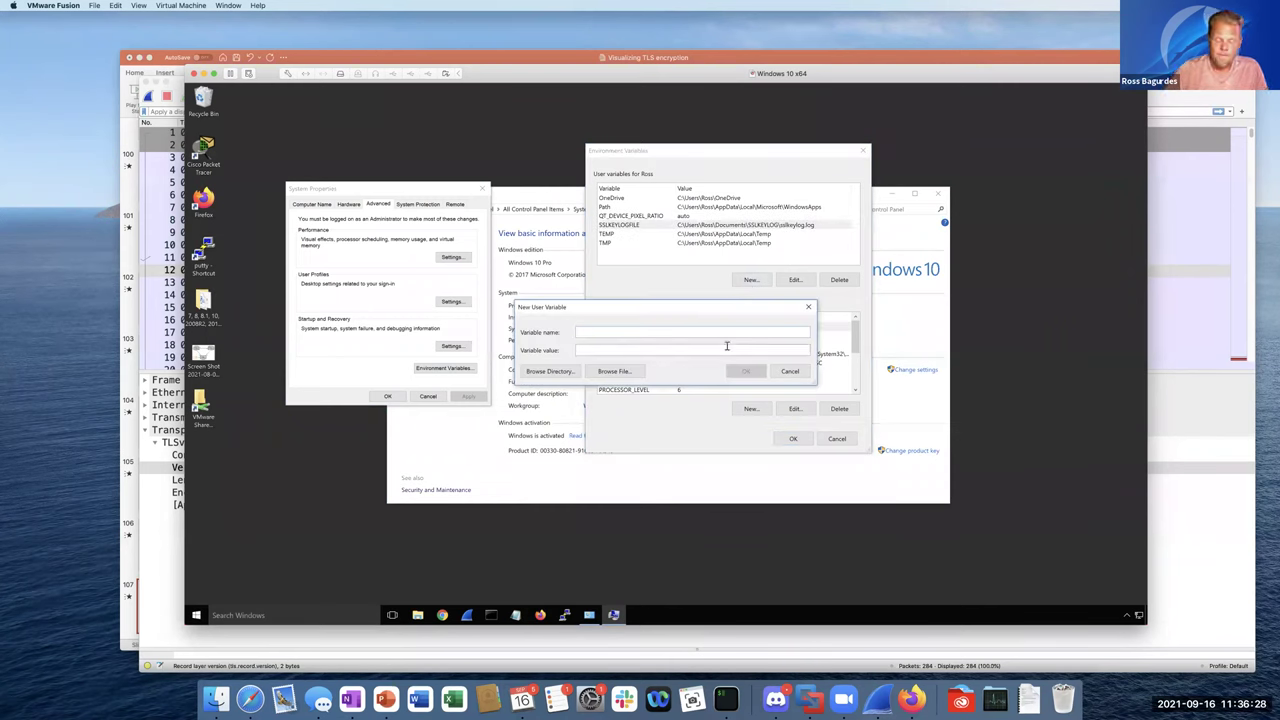
pyautogui.write('SSLKEYLOGFILE')
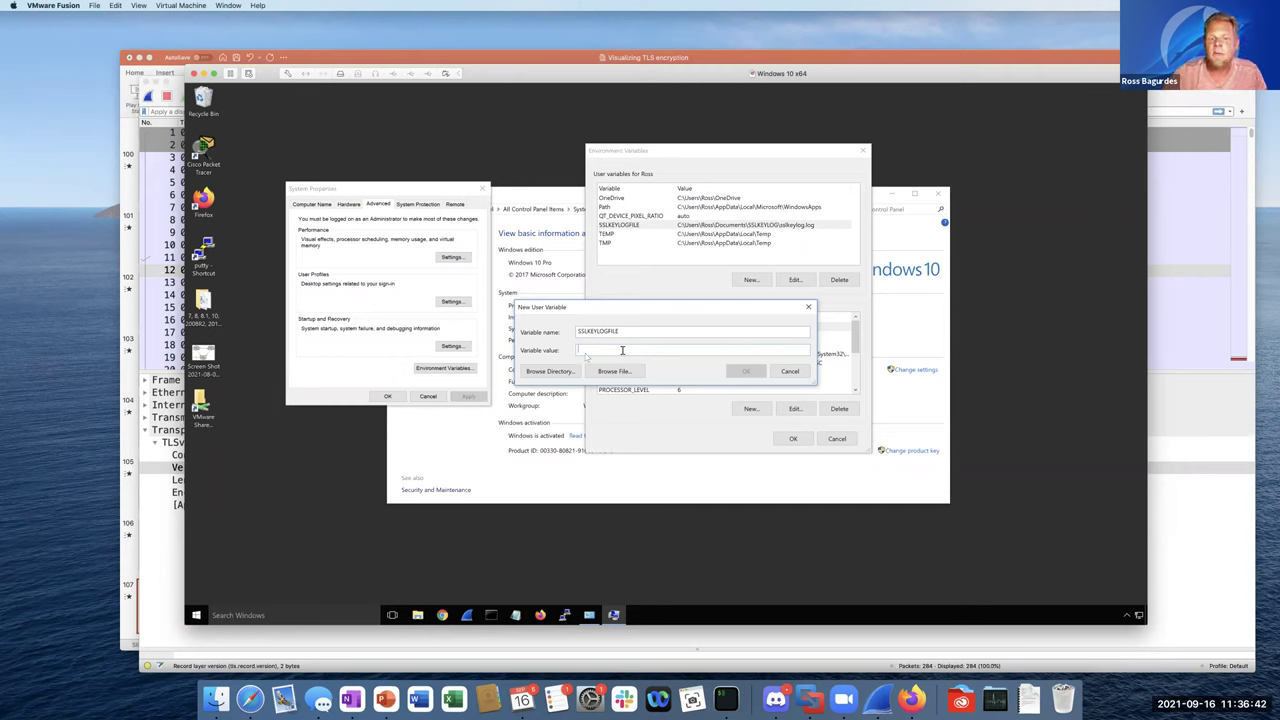
pyautogui.click(548, 371)
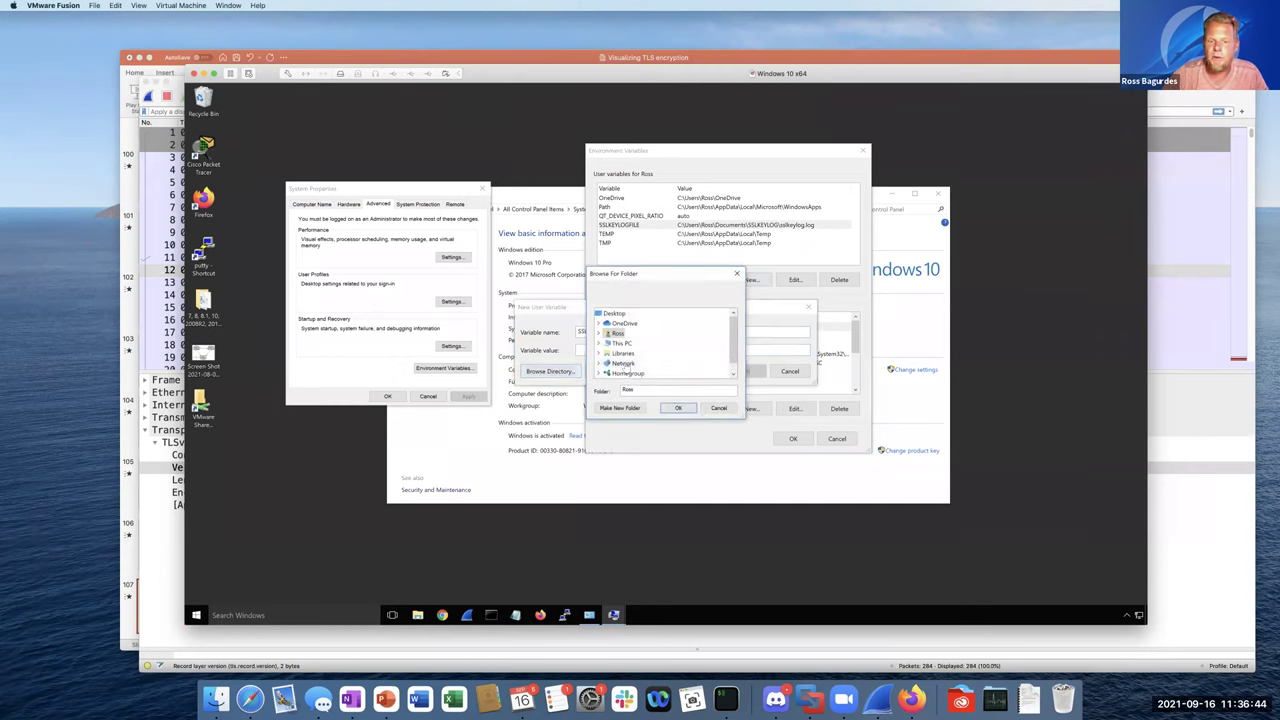
pyautogui.click(605, 333)
pyautogui.scroll(-1, 644, 370)
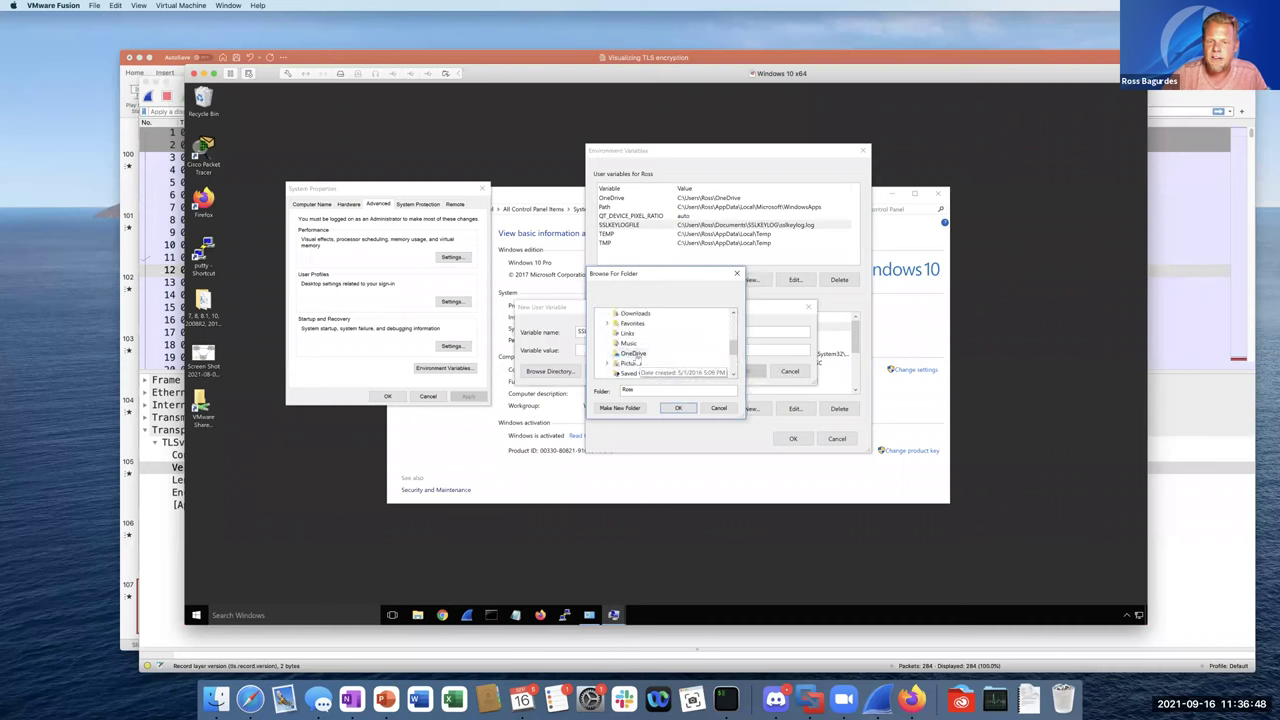
pyautogui.doubleClick(633, 364)
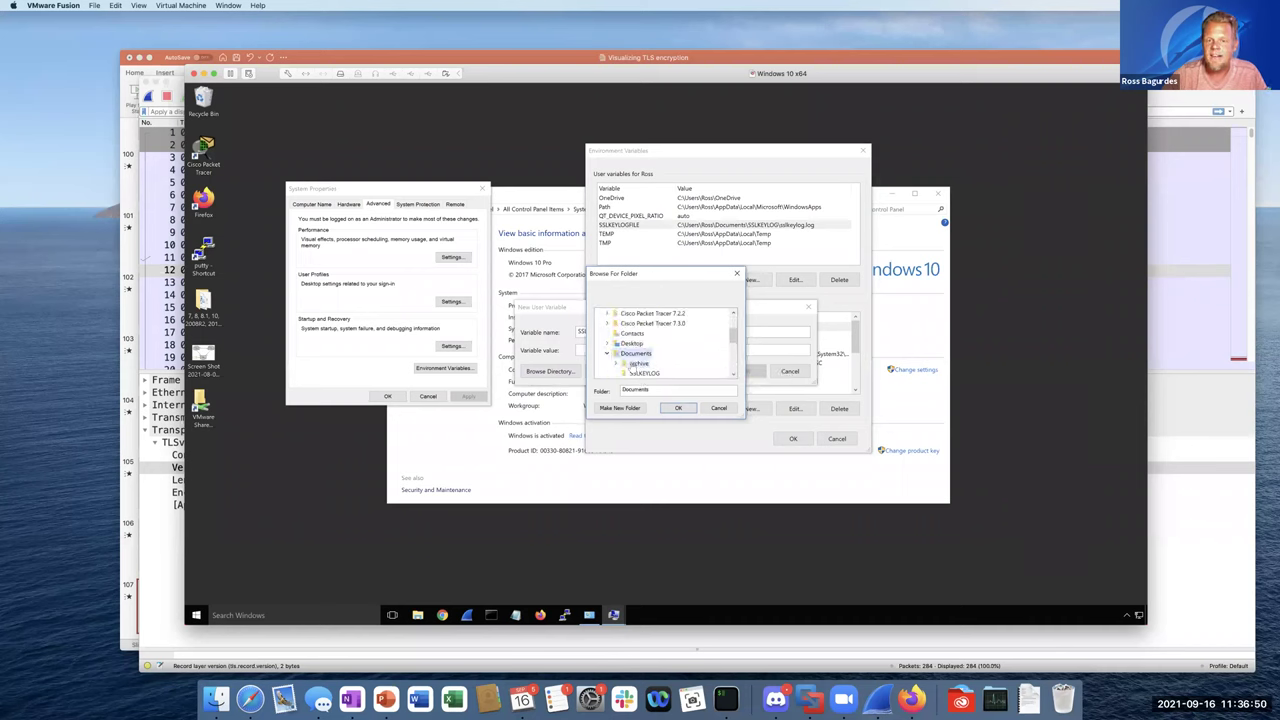
pyautogui.click(627, 353)
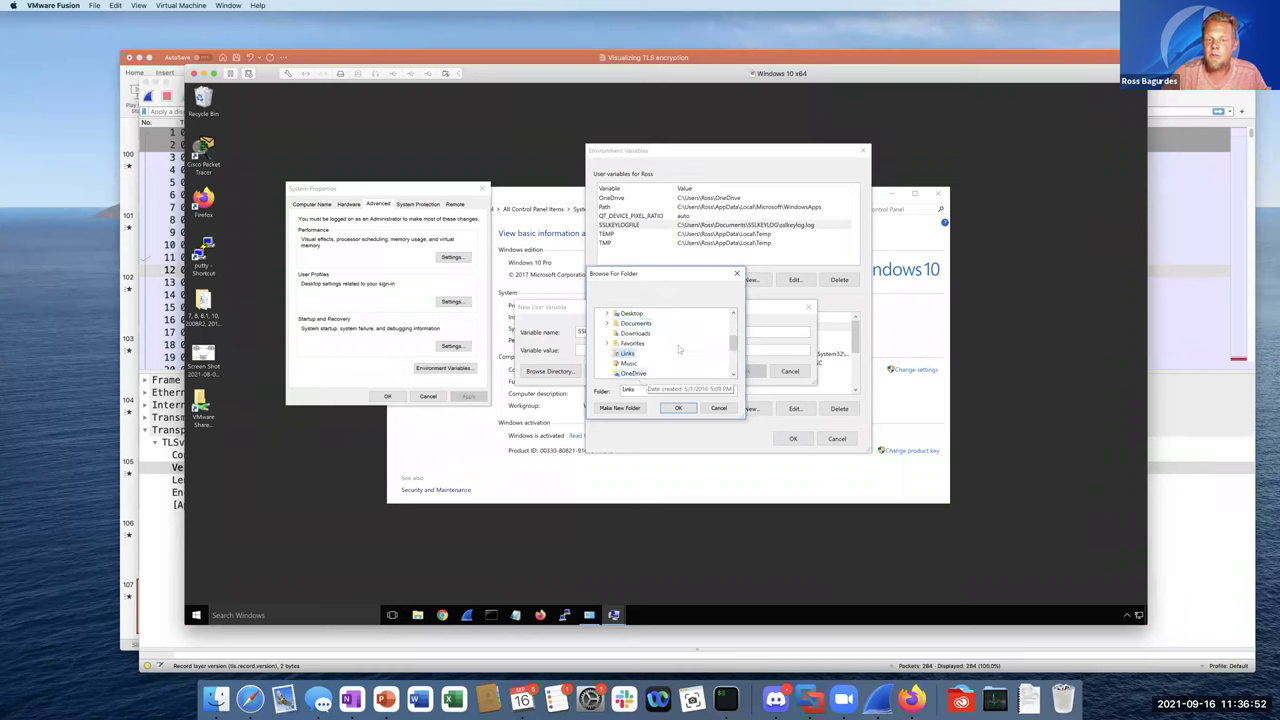
pyautogui.click(607, 323)
pyautogui.click(632, 343)
pyautogui.click(678, 408)
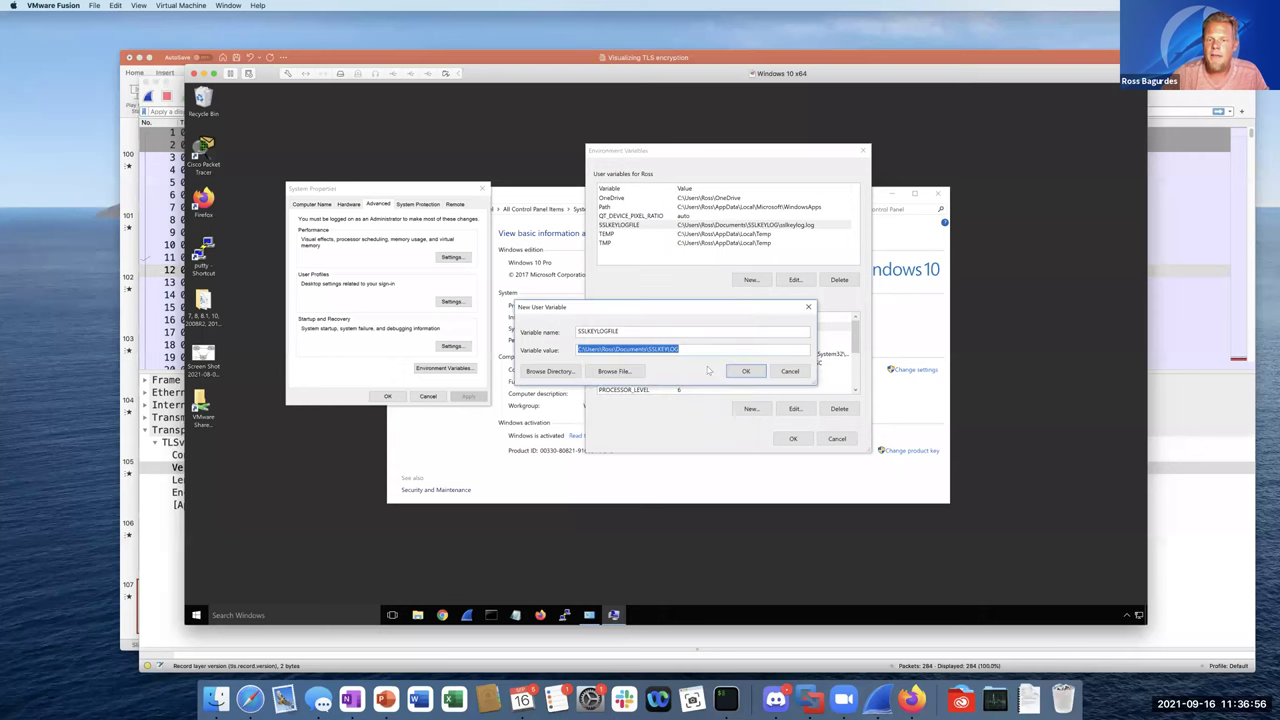
# Append the log file name \ssllog.log to the new variable's folder path, and discard the new variable without saving it.
pyautogui.click(697, 348)
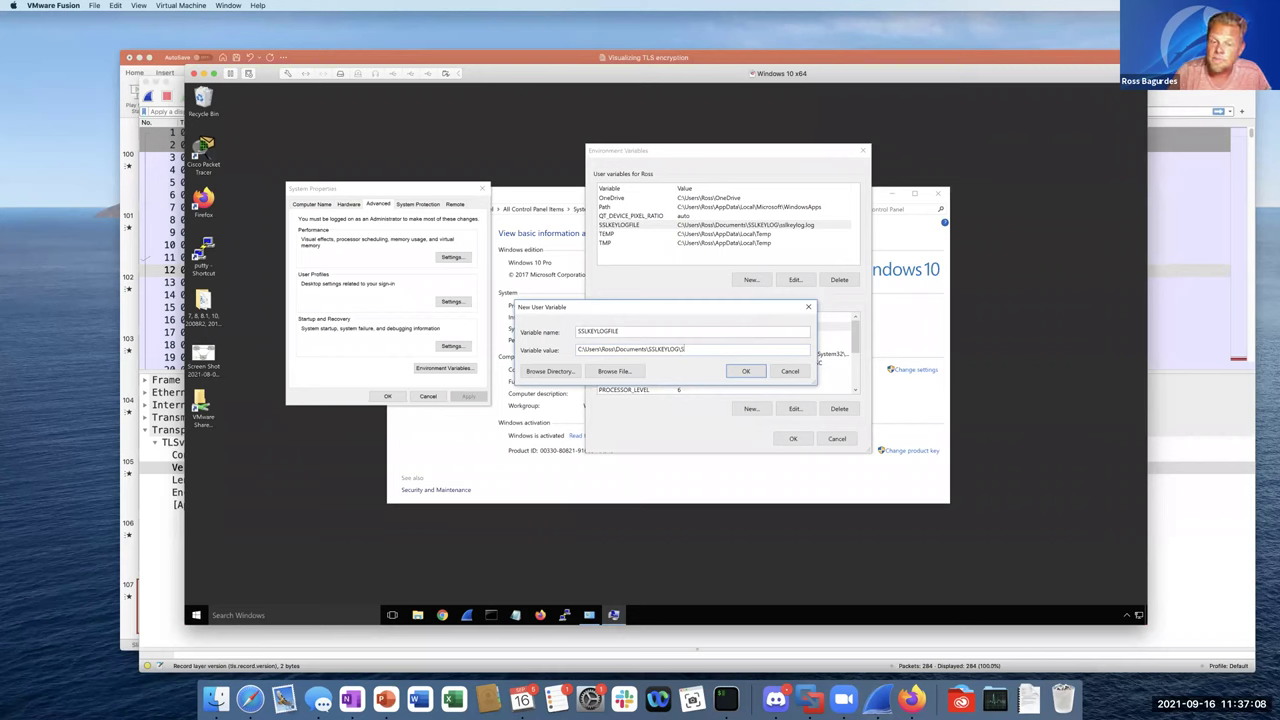
pyautogui.write('ssl')
pyautogui.press('BackSpace')
pyautogui.press('BackSpace')
pyautogui.press('BackSpace')
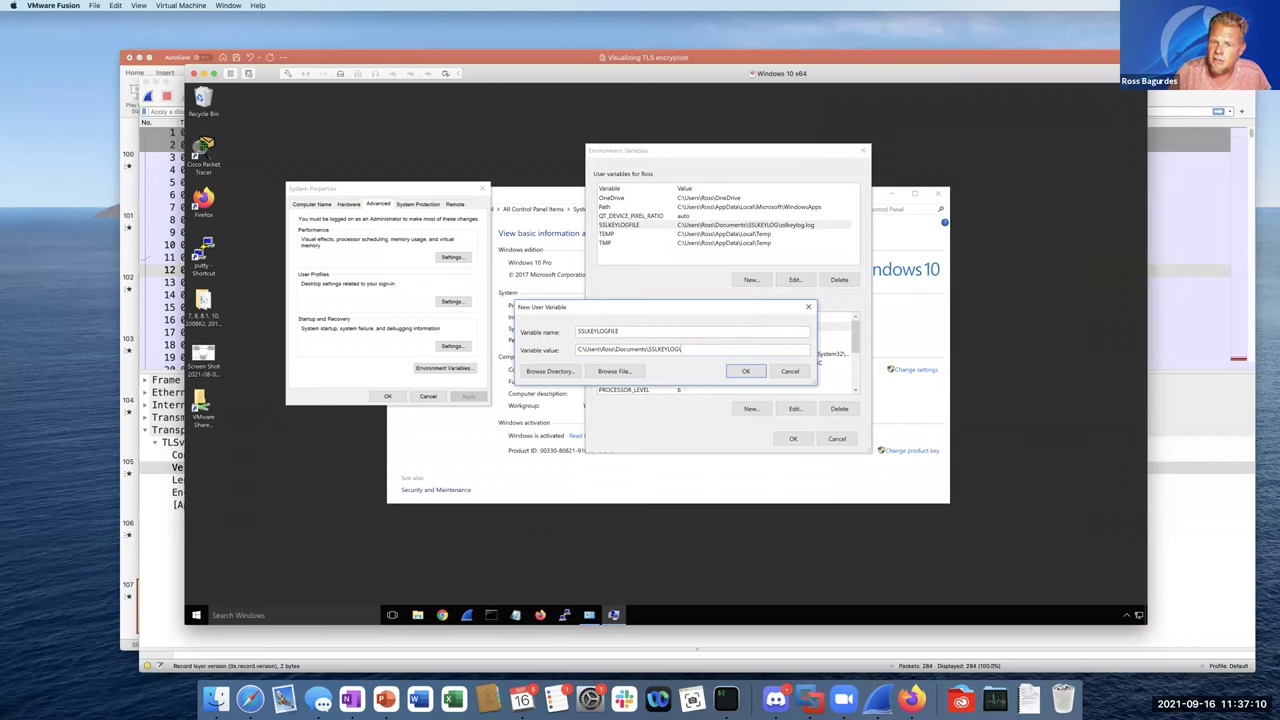
pyautogui.write('sslkeylog.log')
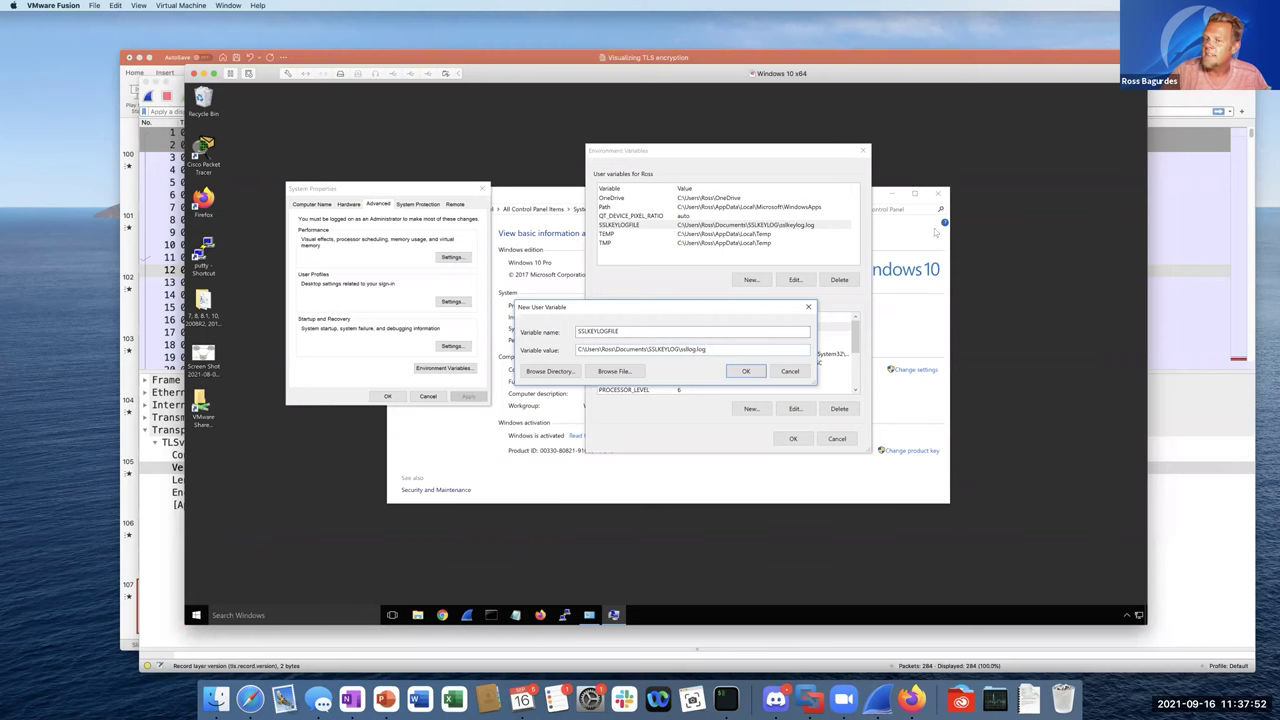
pyautogui.click(782, 371)
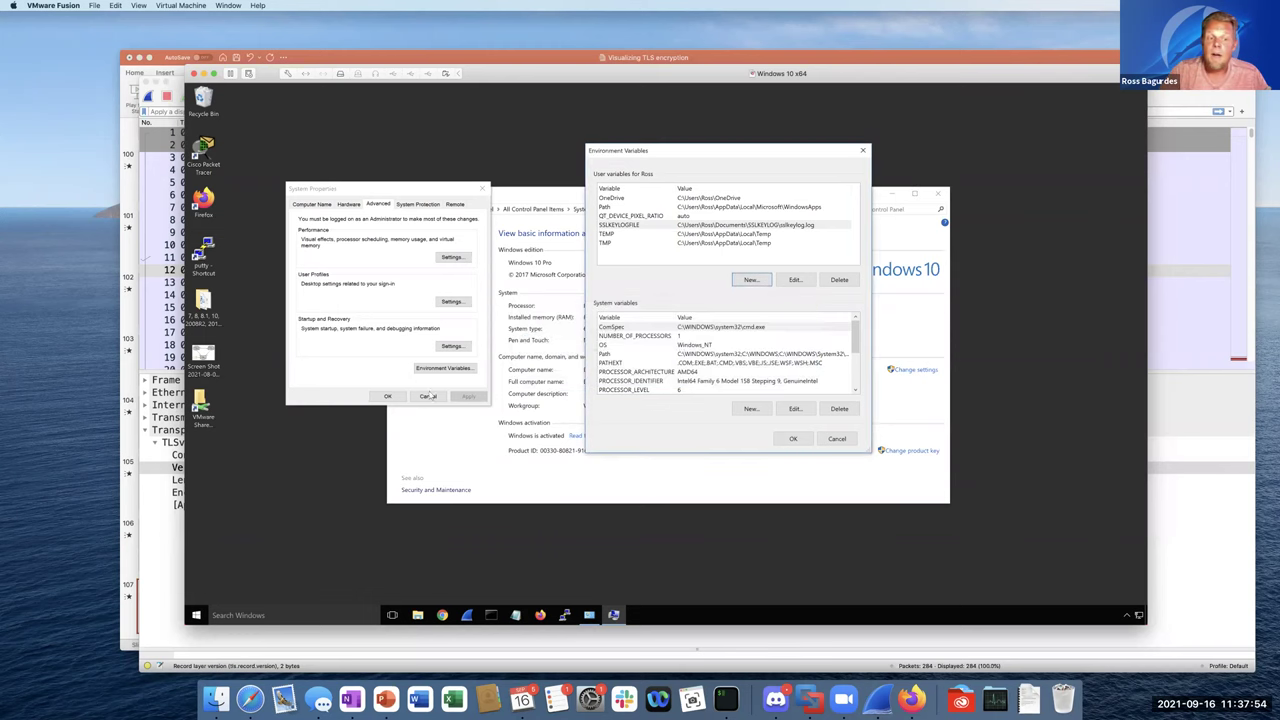
# Cancel out of the environment variables and system properties dialogs, and close the System window.
pyautogui.click(435, 397)
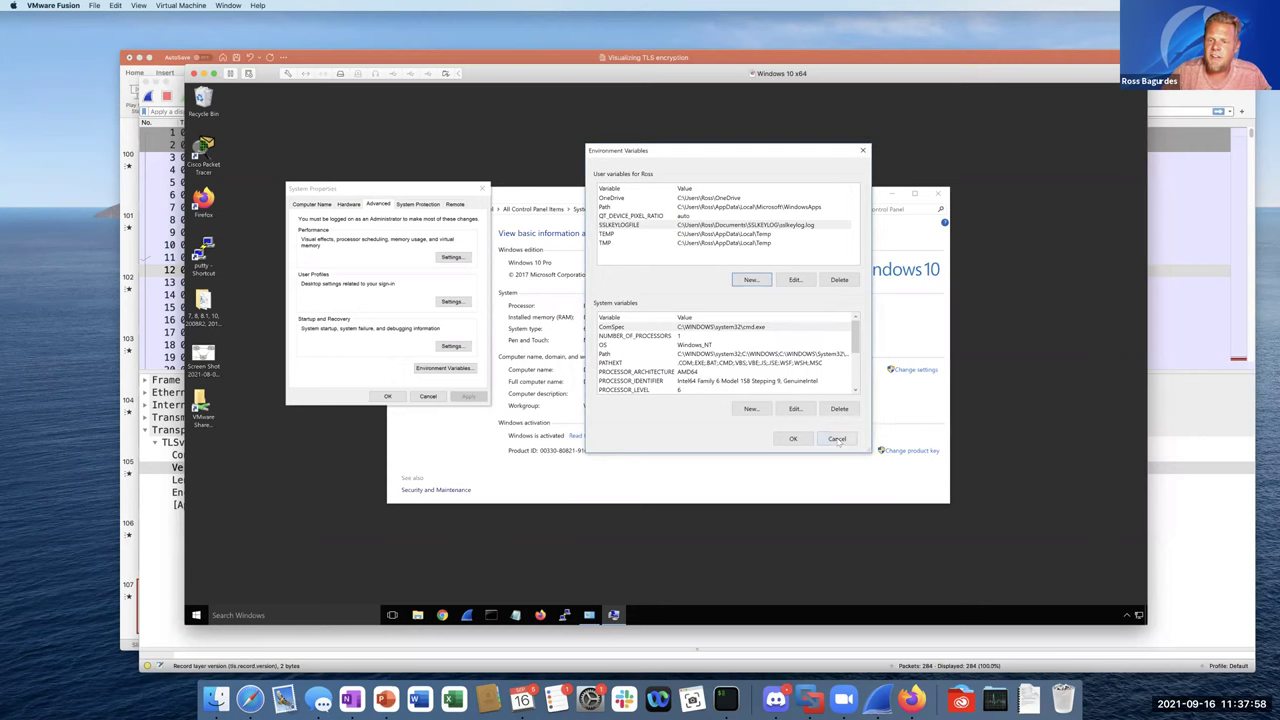
pyautogui.press('Escape')
pyautogui.click(433, 396)
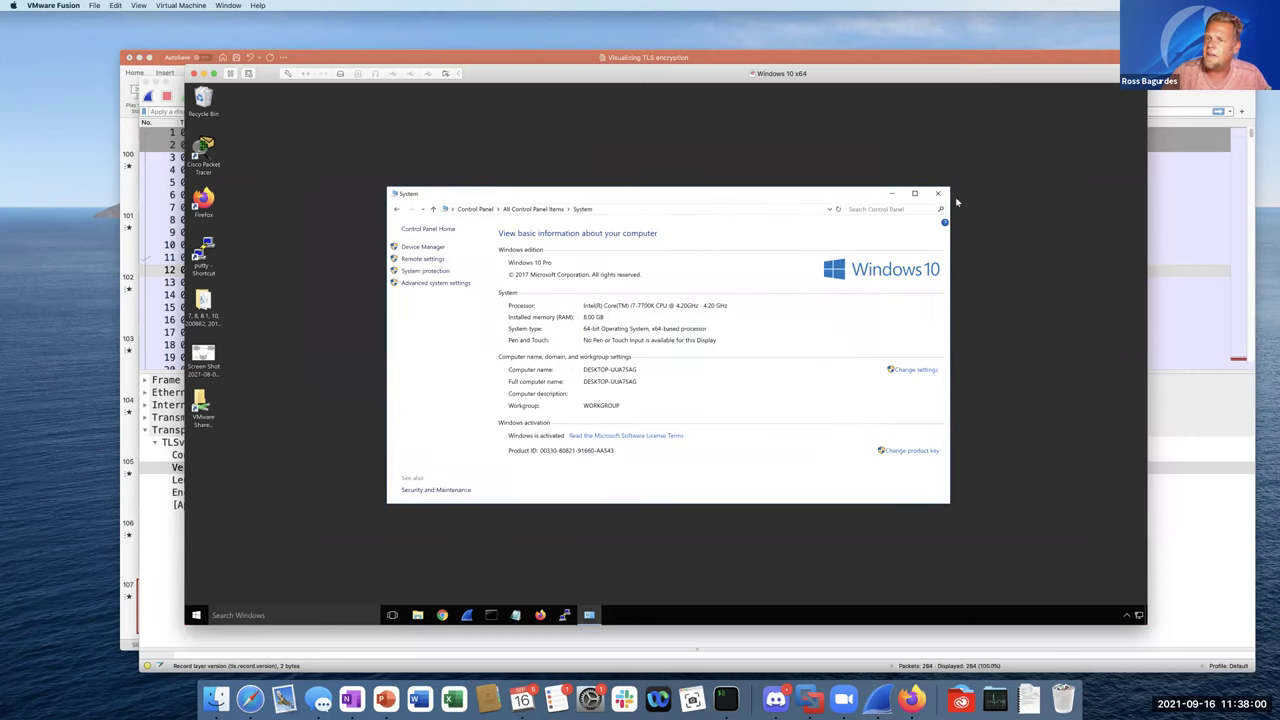
pyautogui.click(938, 195)
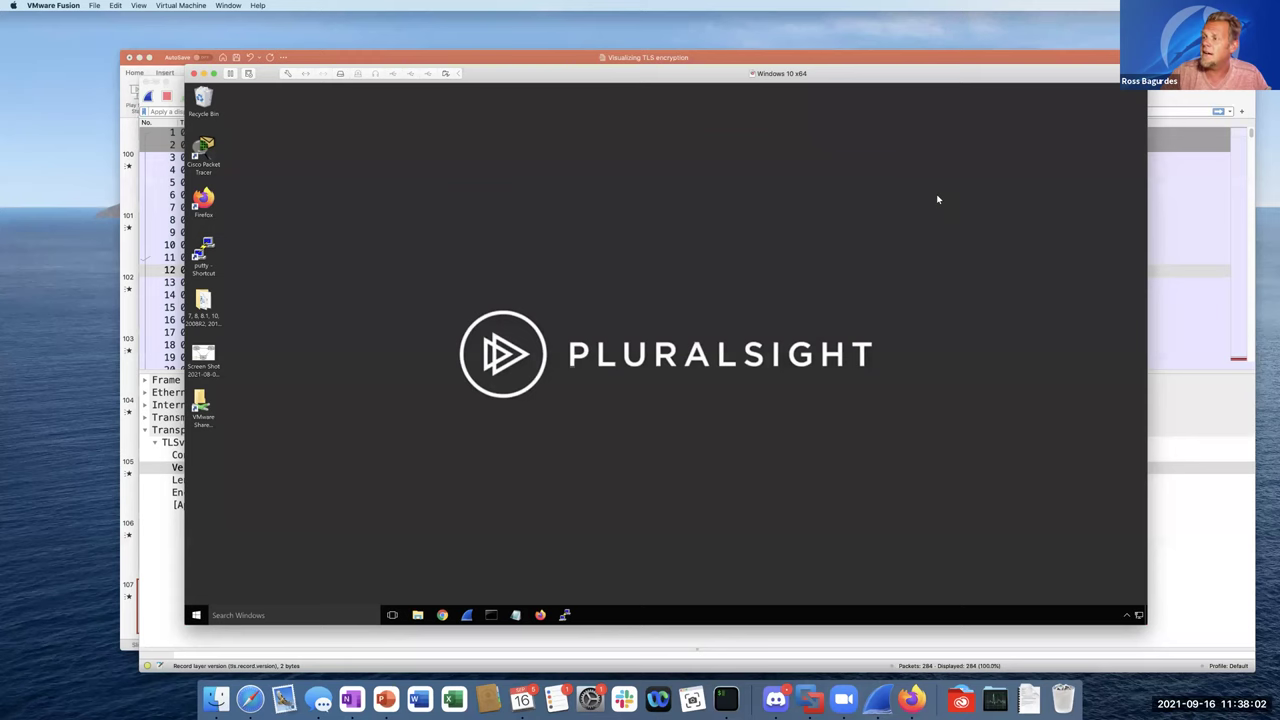